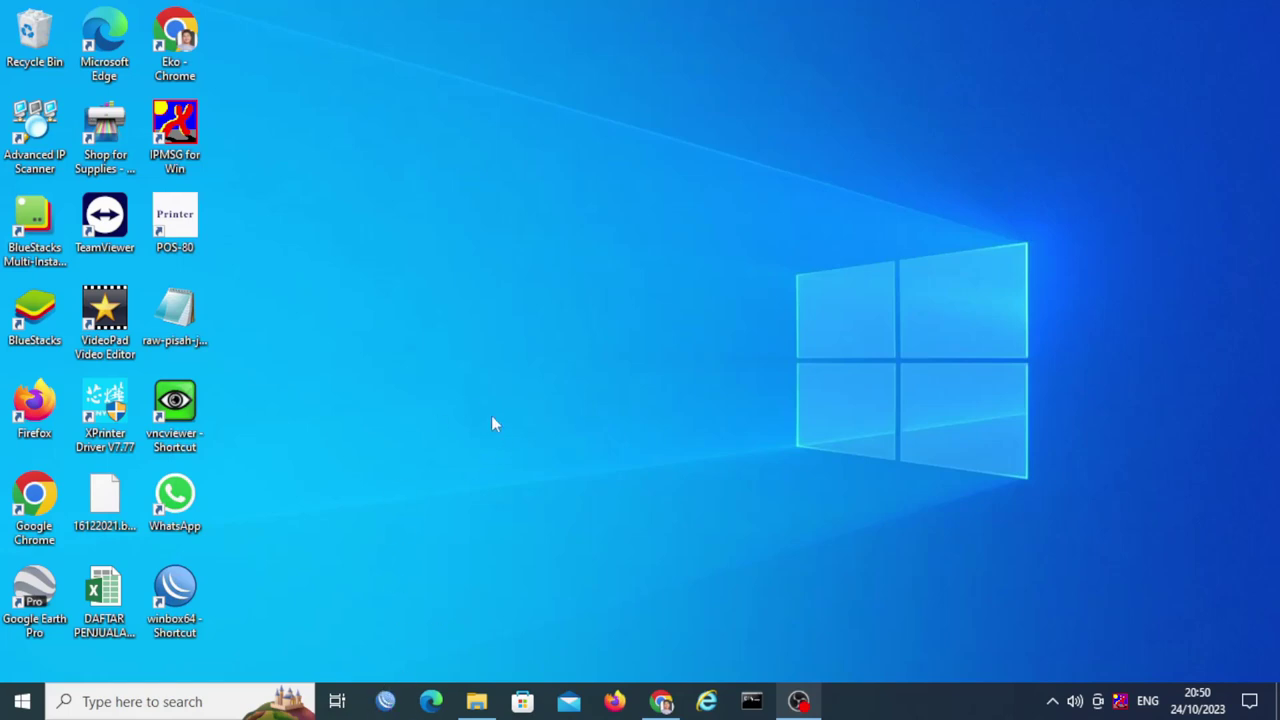
Step: Log in to the router at 192.168.5.1 and view bridge1's ports ether3, ether4 and ether5
click(386, 703)
click(475, 185)
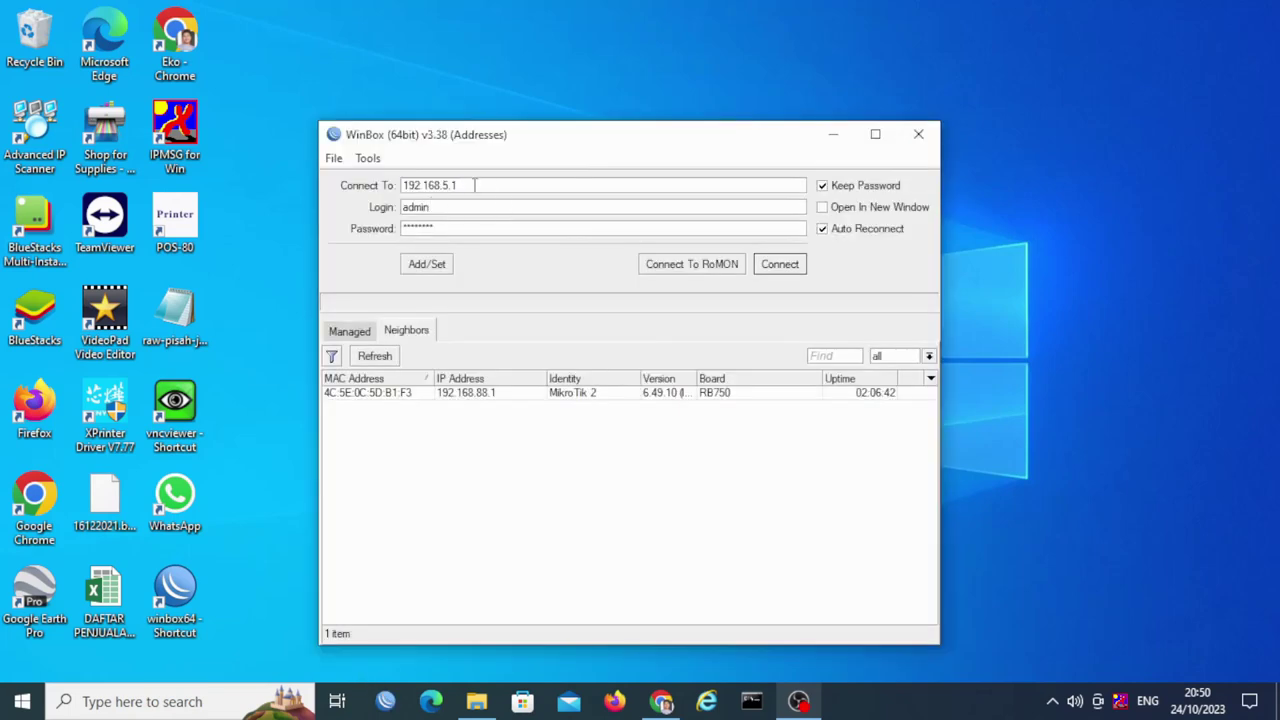
click(780, 264)
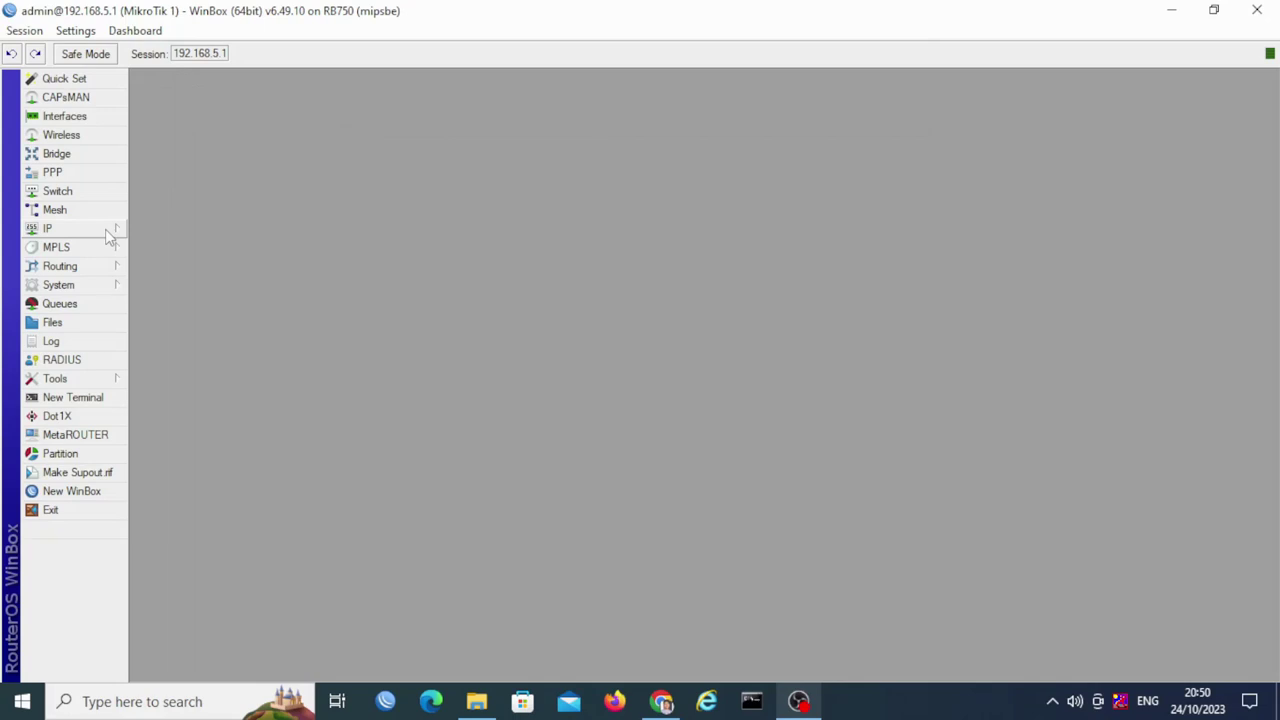
click(95, 116)
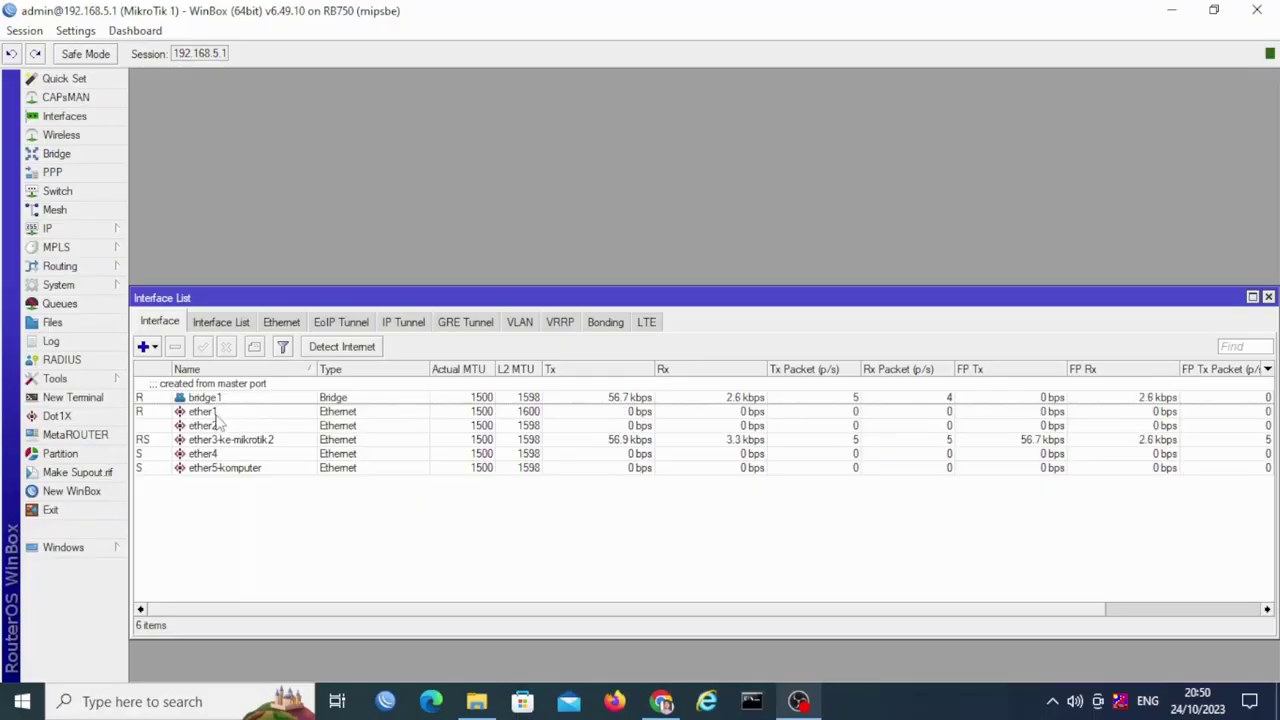
click(82, 155)
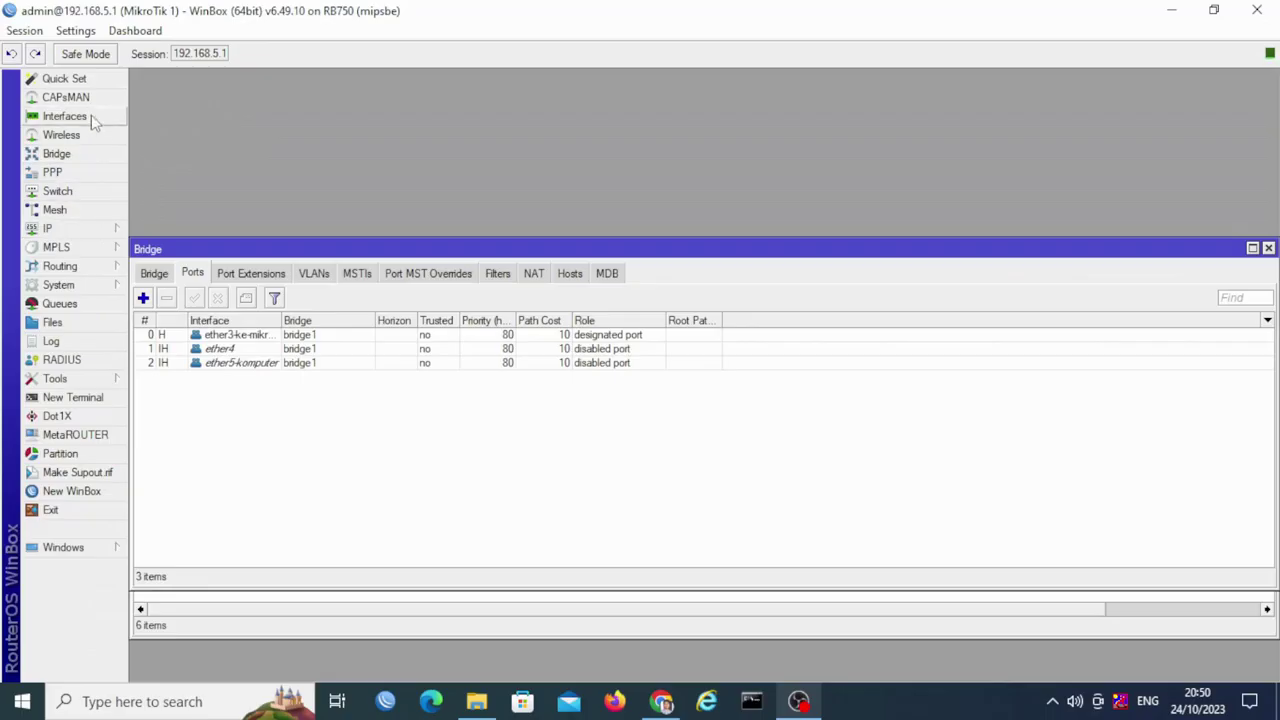
Step: Open IP Addresses listing 192.168.5.1/24 on bridge1 and 192.168.103.21/28 on ether1
click(88, 118)
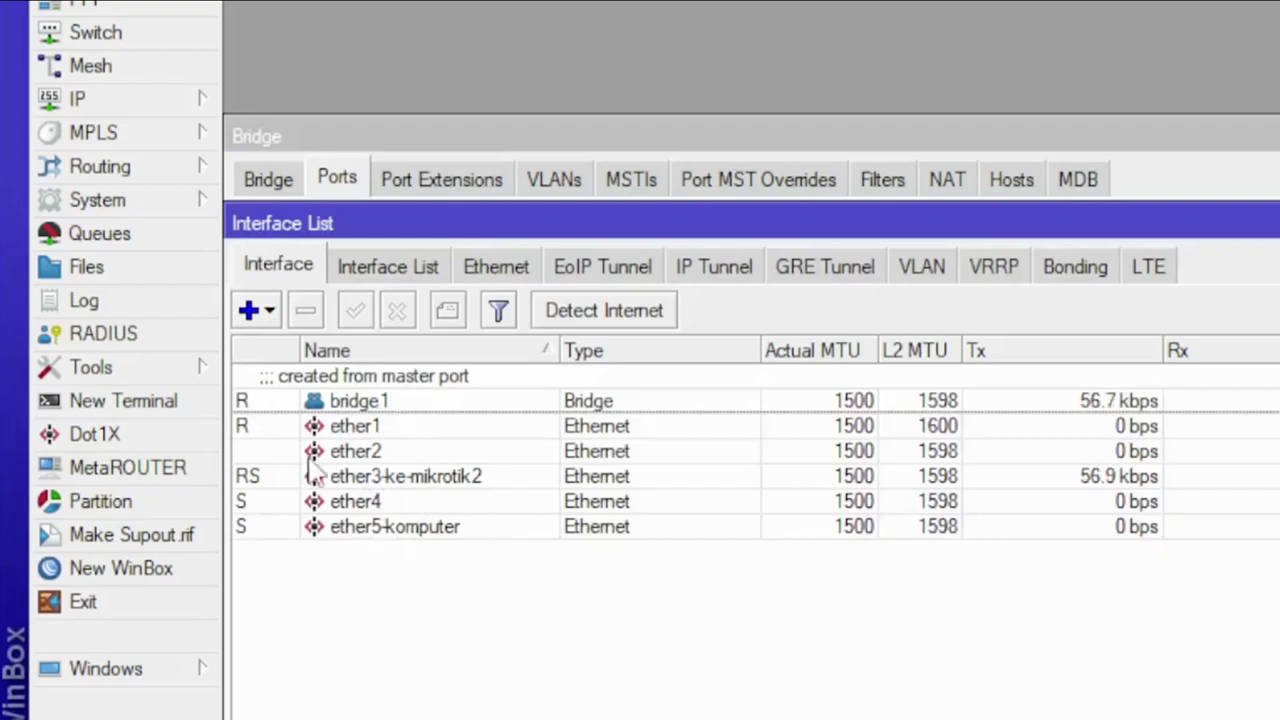
click(131, 103)
click(360, 121)
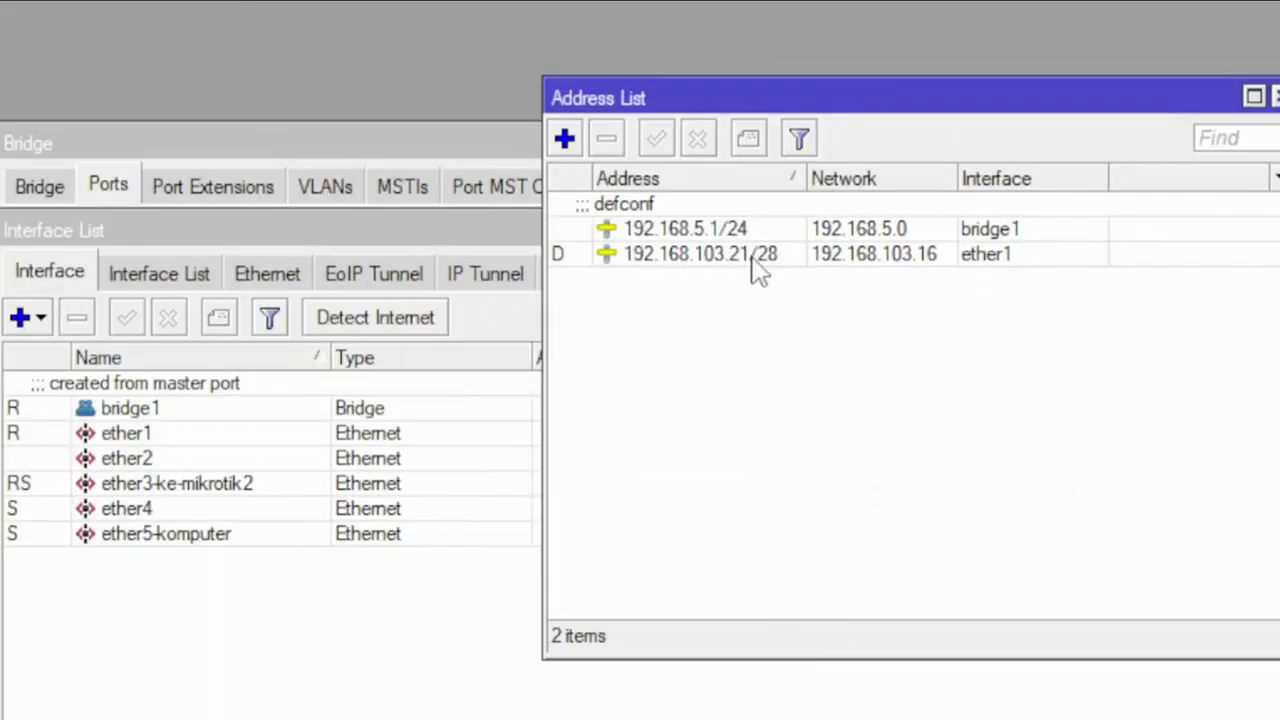
click(755, 262)
Step: Point out the 192.168.5.1/24 and 192.168.103.21/28 addresses, then return to the login window
click(900, 378)
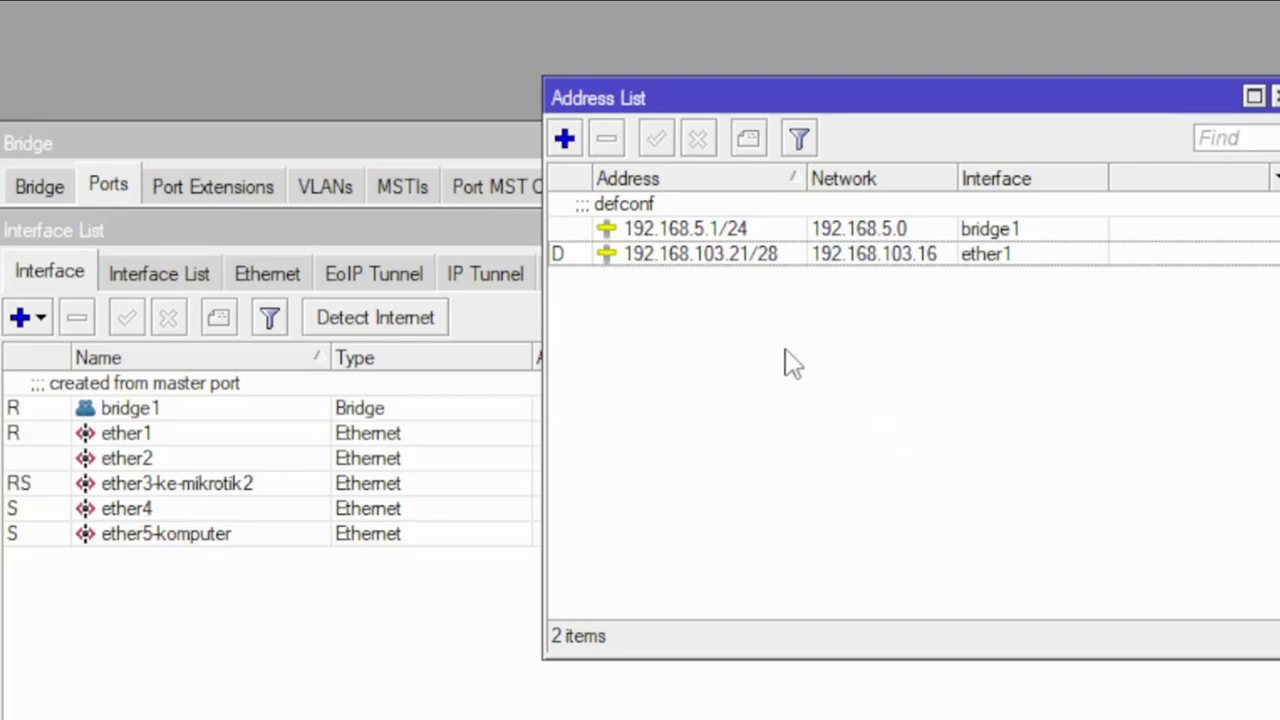
click(742, 230)
click(872, 485)
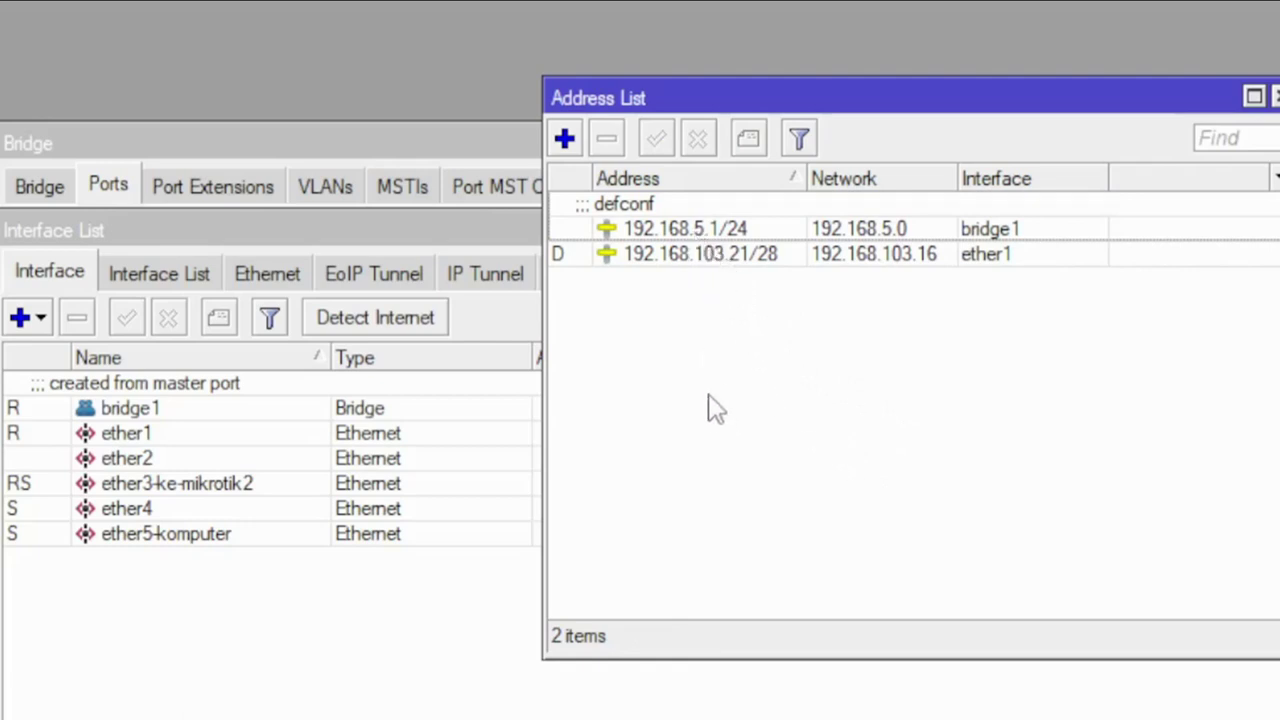
click(758, 238)
click(822, 455)
click(778, 257)
click(855, 515)
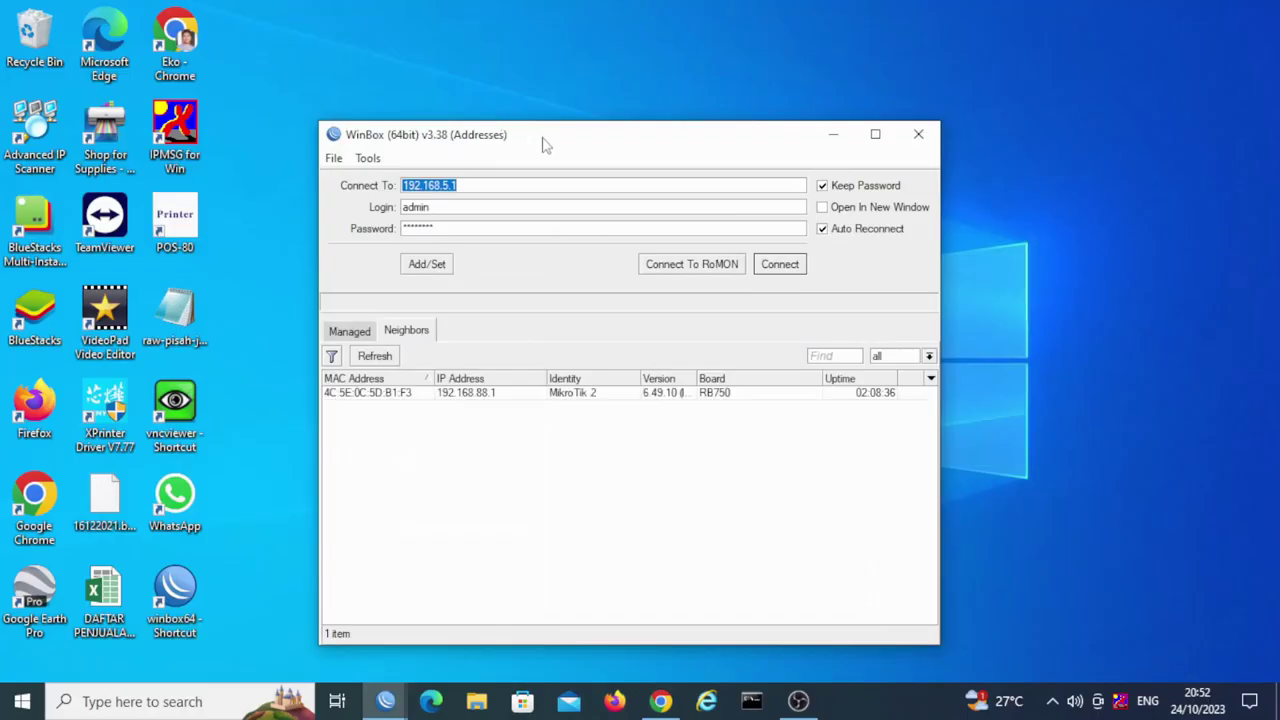
drag(543, 140, 462, 110)
Step: Connect as admin to neighbour router MikroTik 2 at 192.168.88.1
click(403, 366)
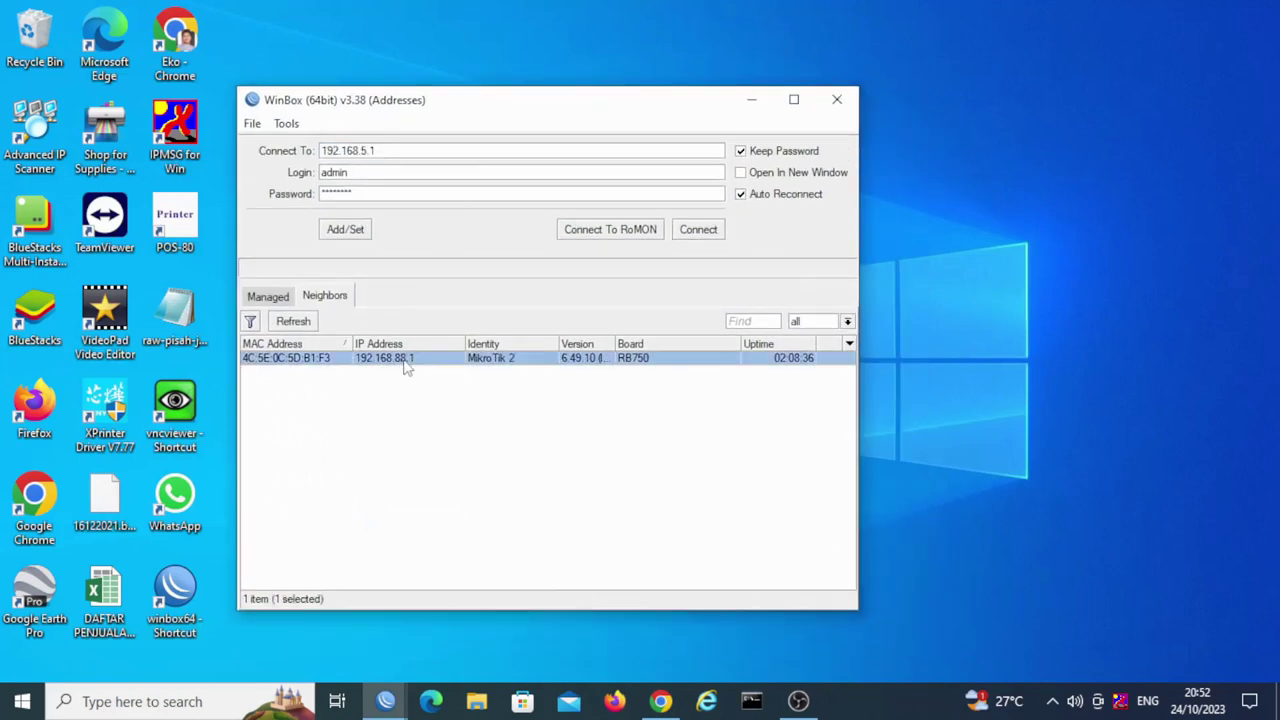
click(402, 174)
click(699, 229)
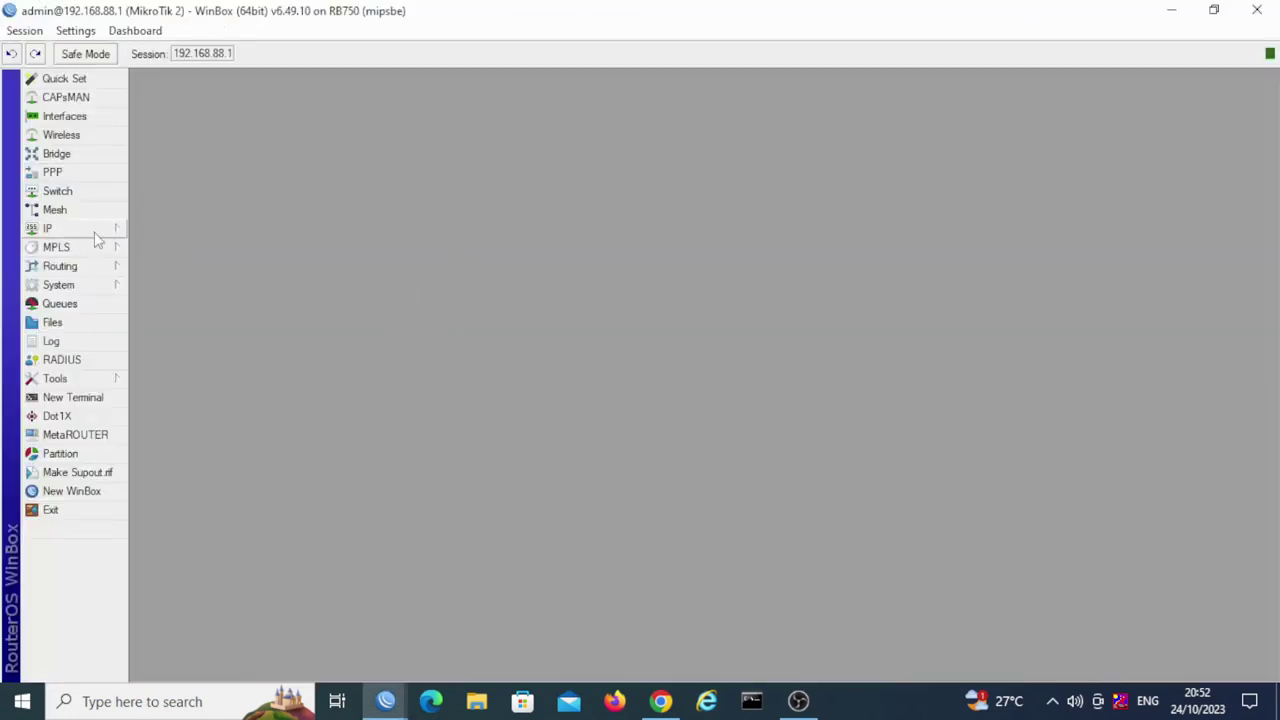
Step: Open MikroTik 2's interface list and inspect bridge1, ether4-olt and ether5-komputer
click(86, 117)
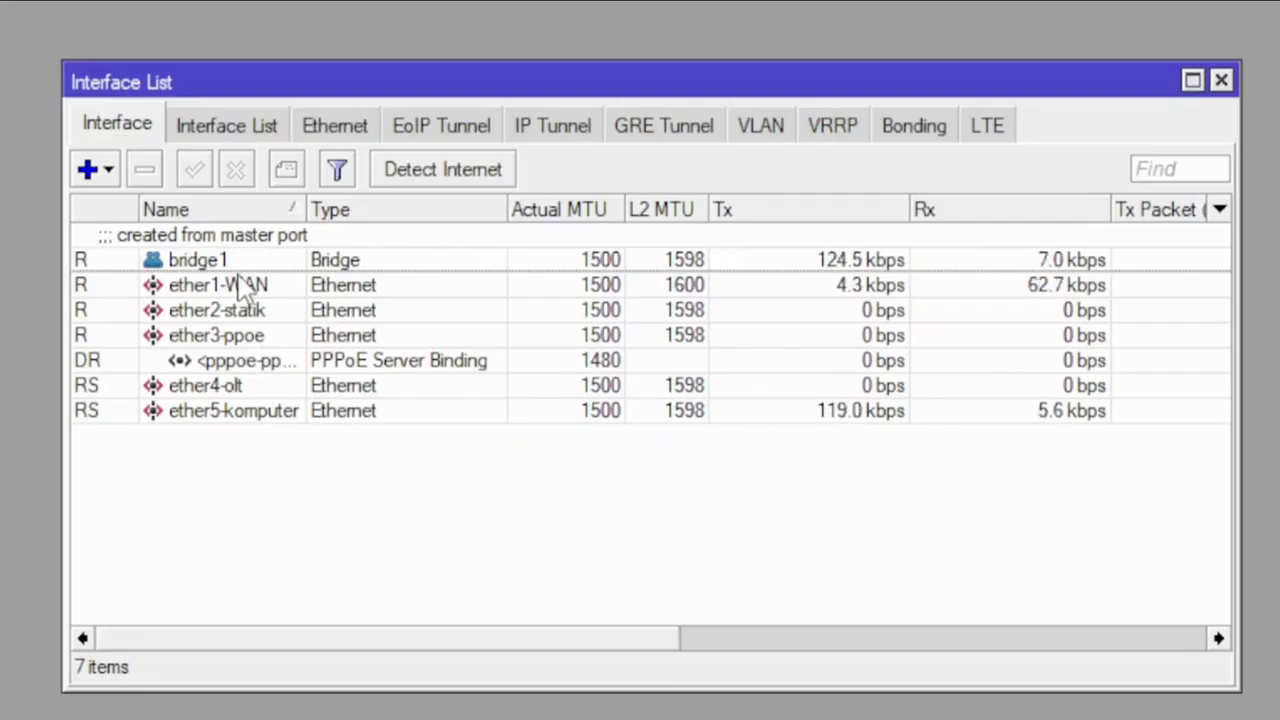
click(220, 262)
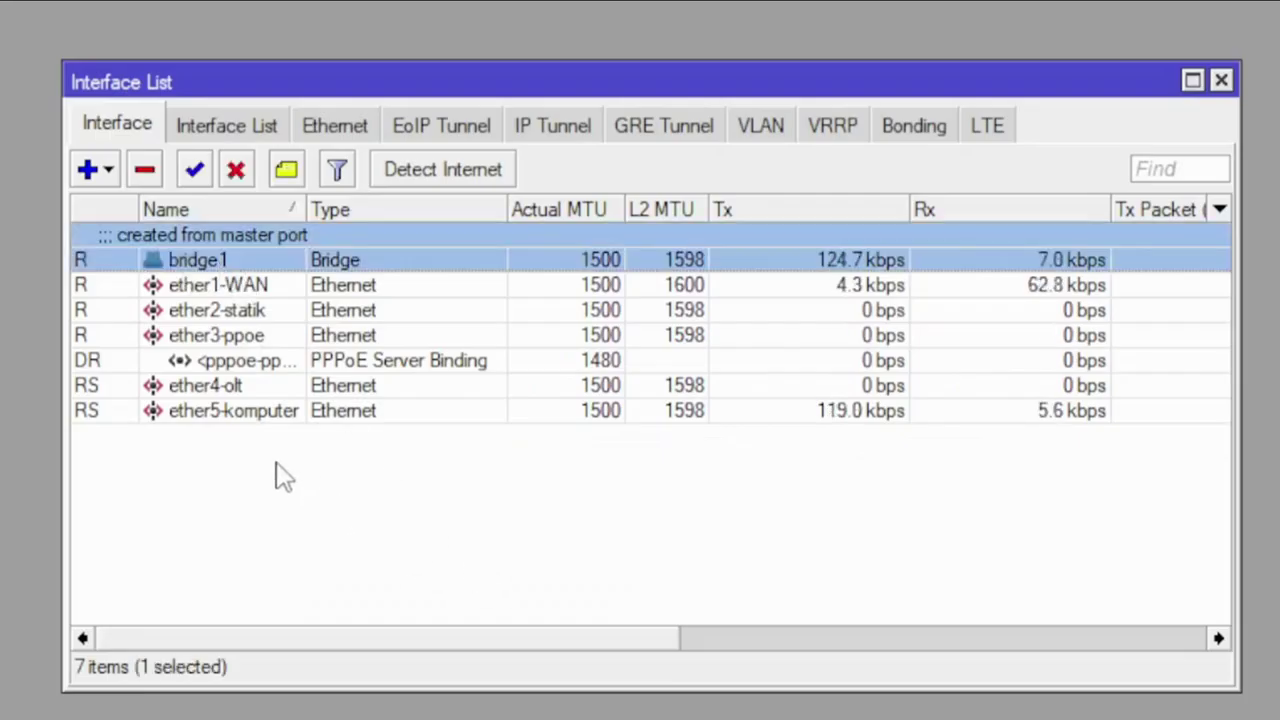
click(200, 390)
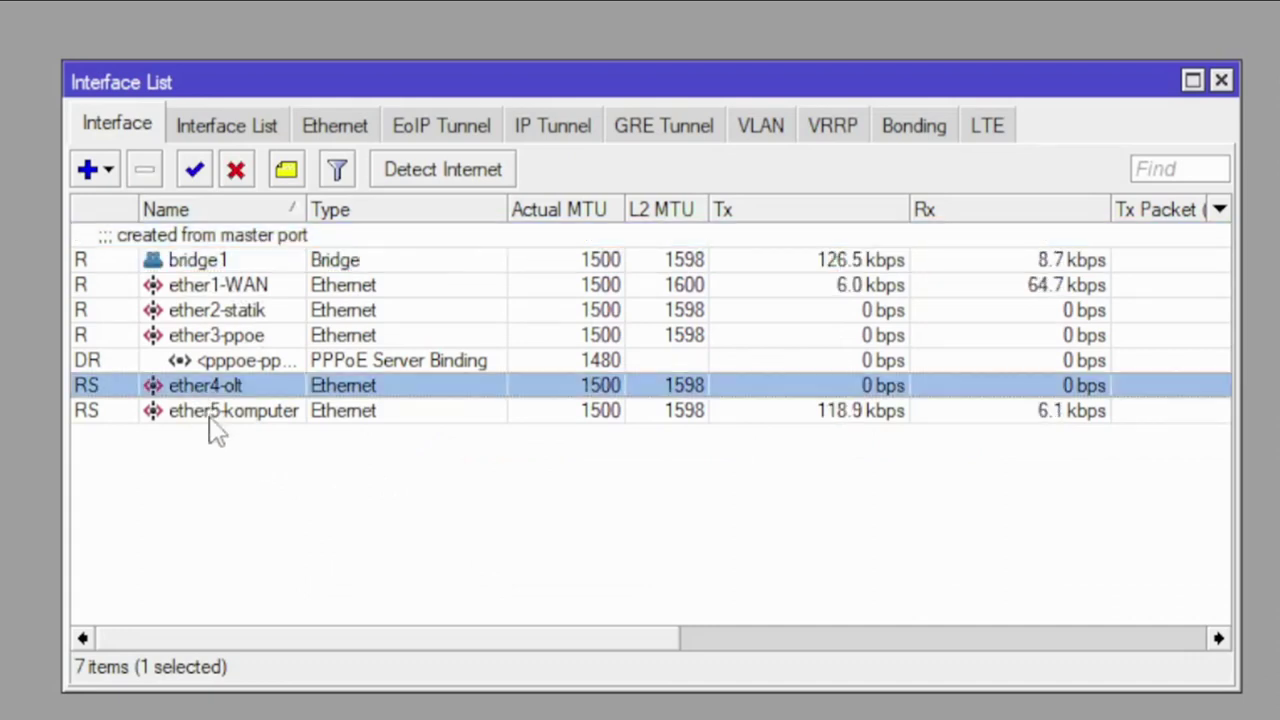
click(215, 420)
click(230, 390)
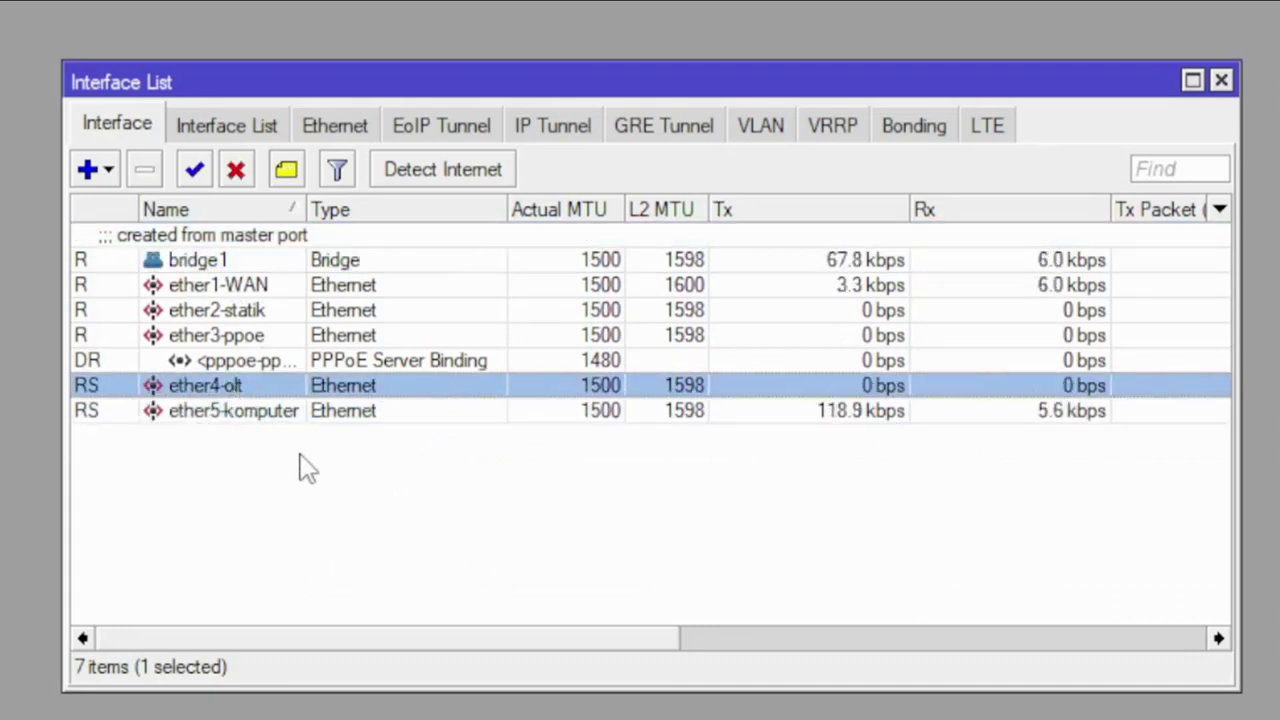
click(258, 418)
click(250, 390)
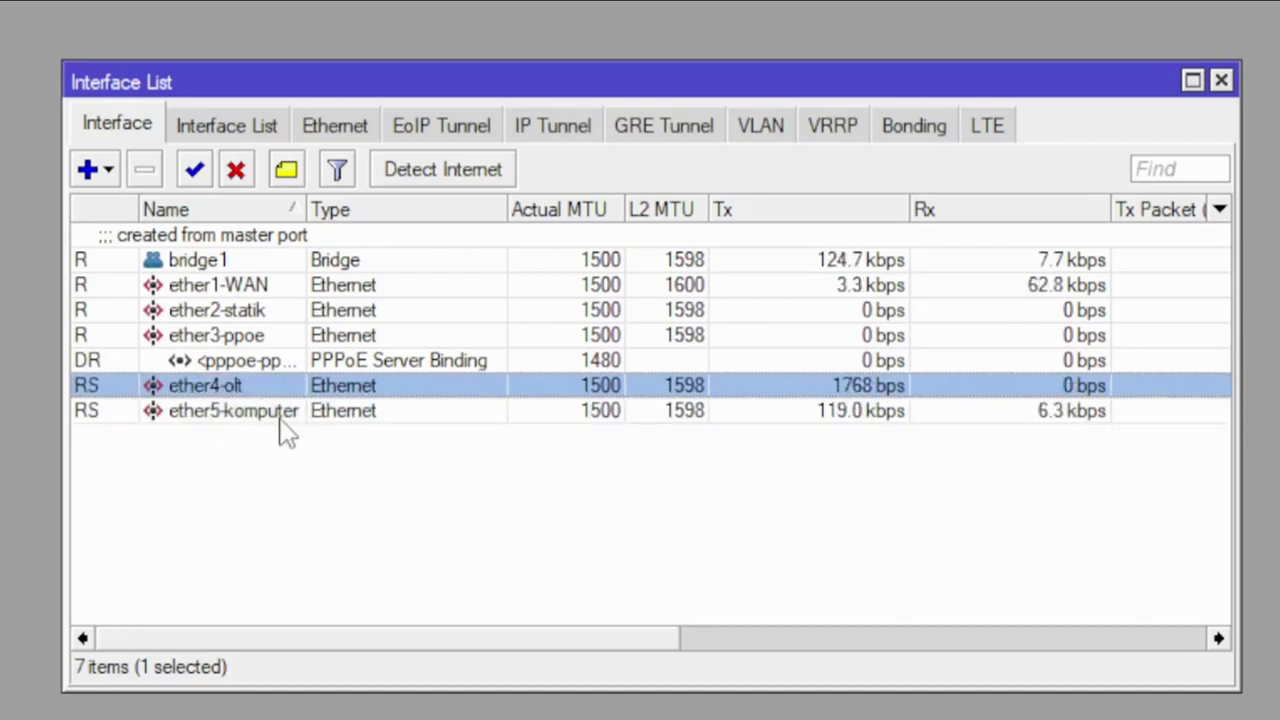
click(282, 420)
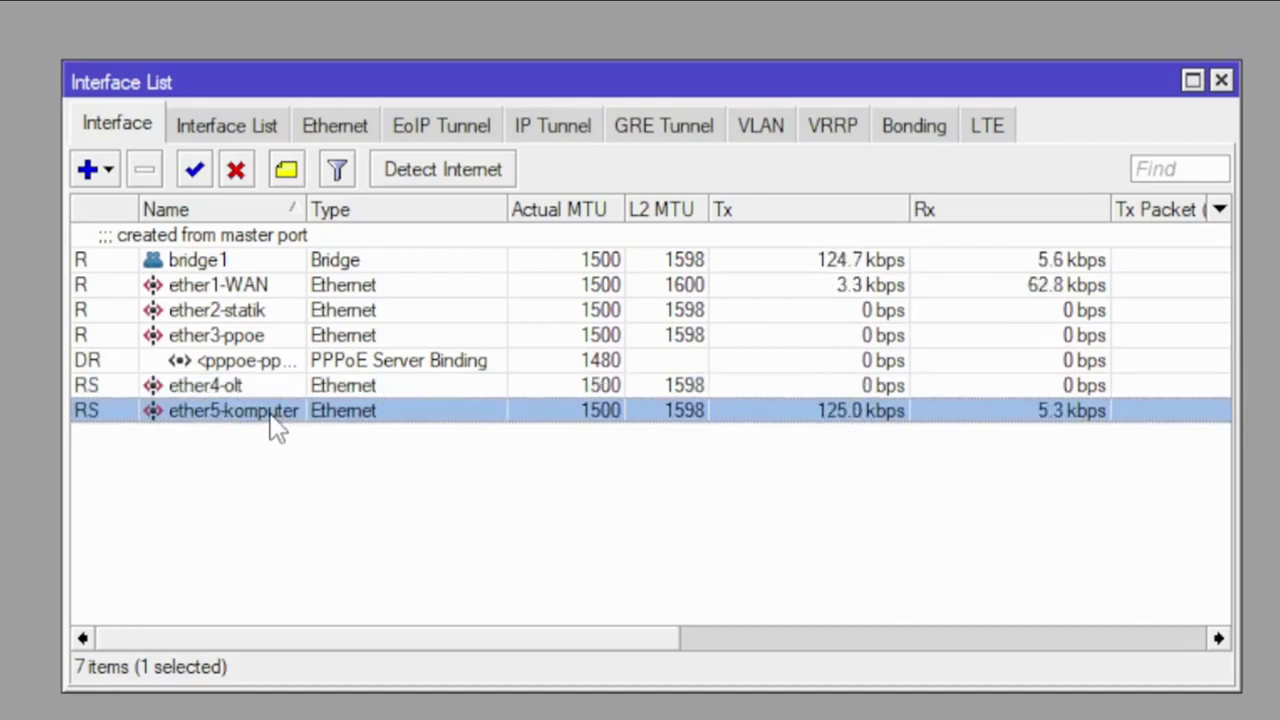
Step: Inspect ether1-WAN, ether2-statik, ether3-pppoe and the pppoe-ppp1 binding, then view PPPoE server service1
click(237, 290)
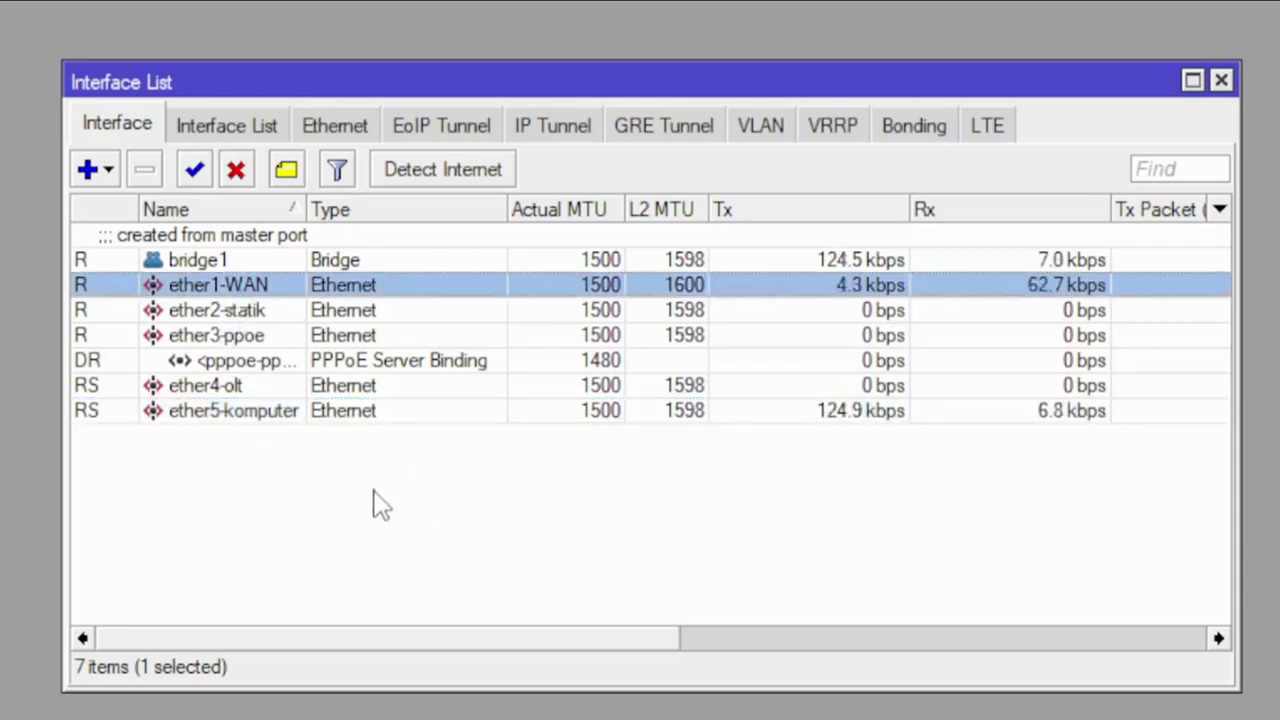
click(262, 314)
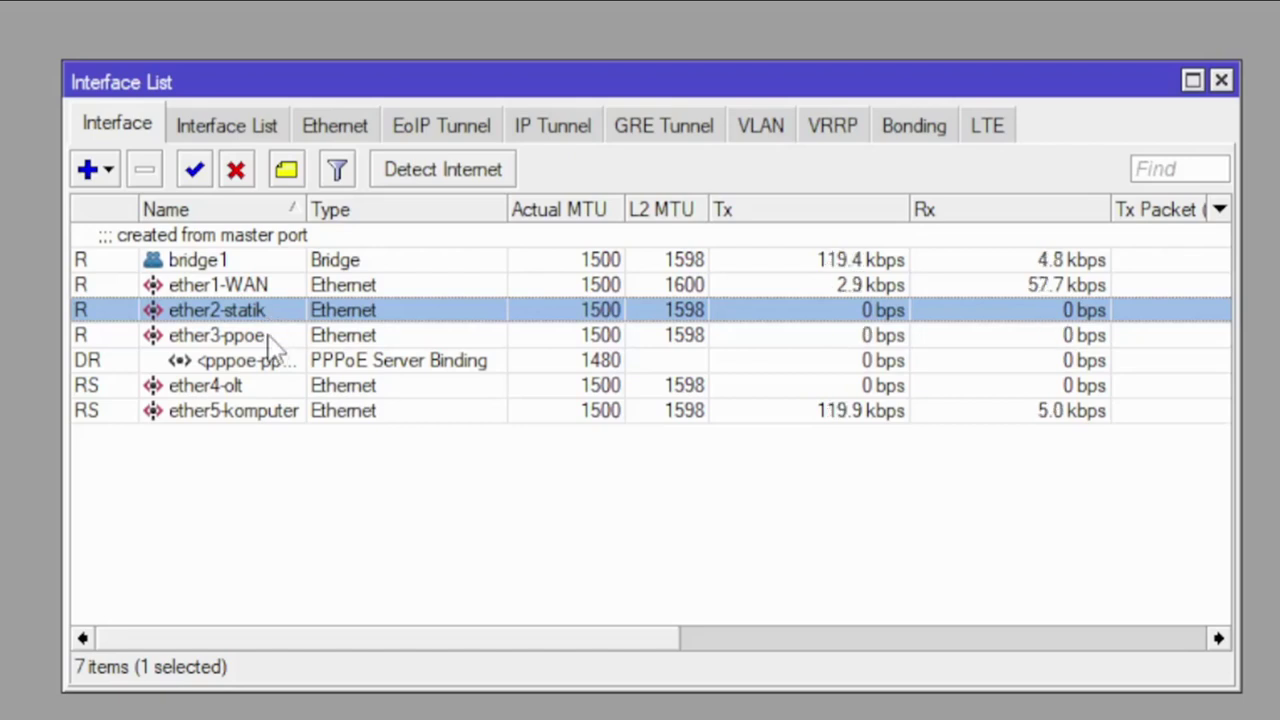
click(262, 340)
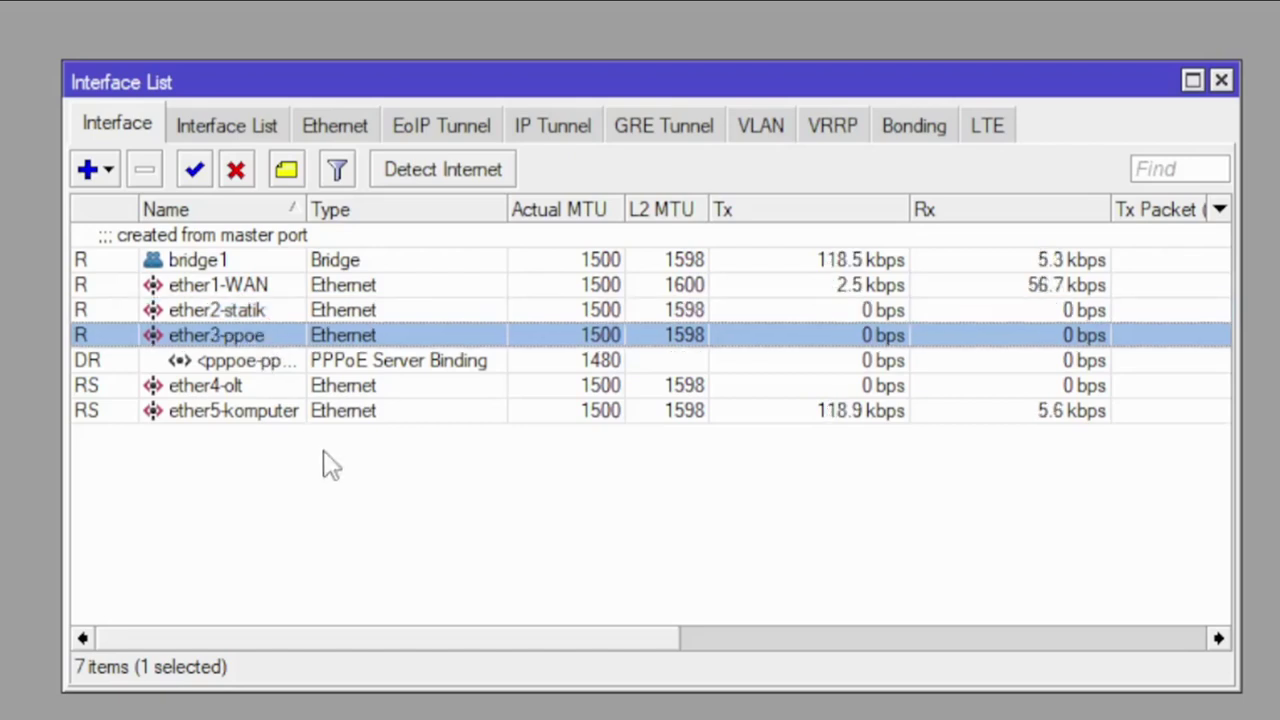
click(283, 366)
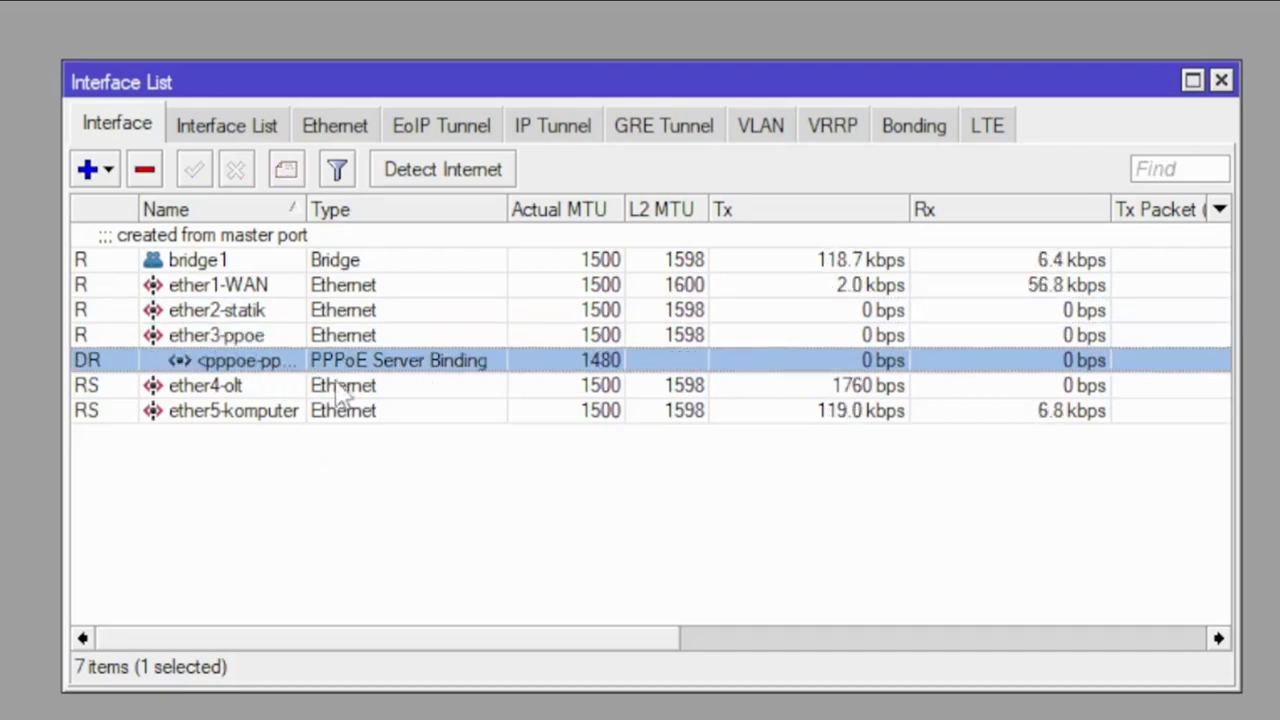
drag(305, 212, 372, 213)
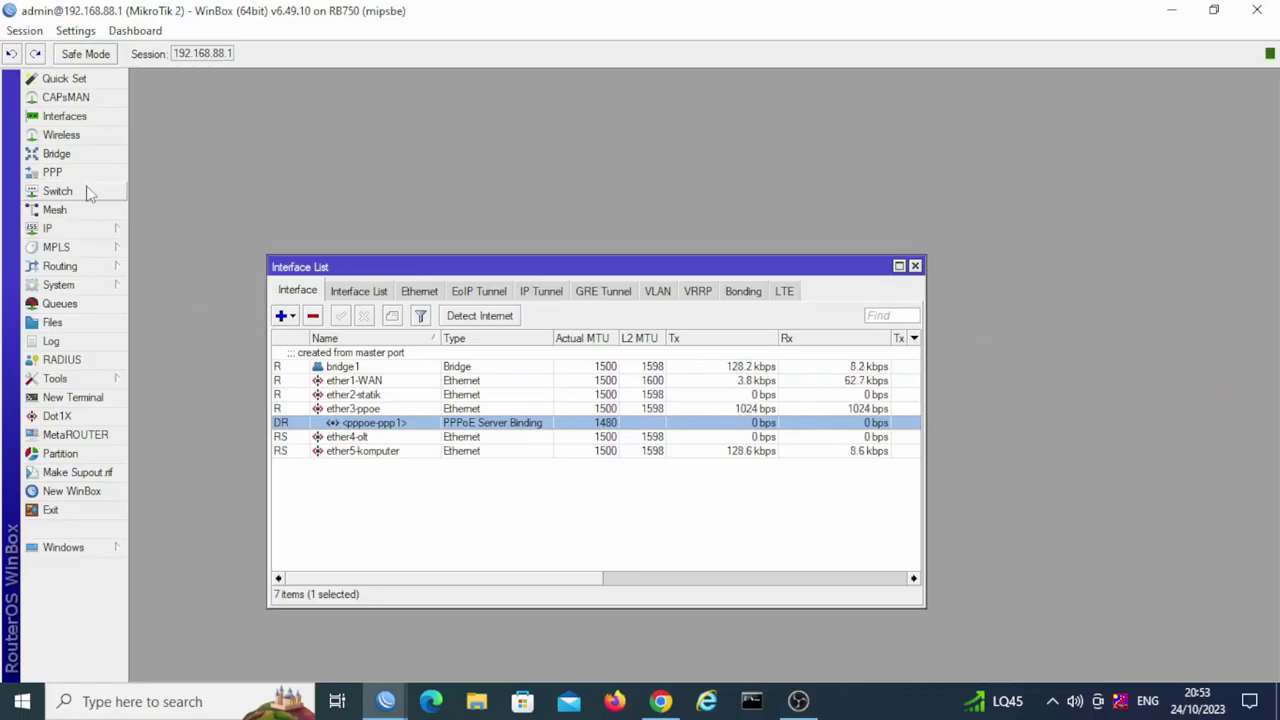
click(88, 172)
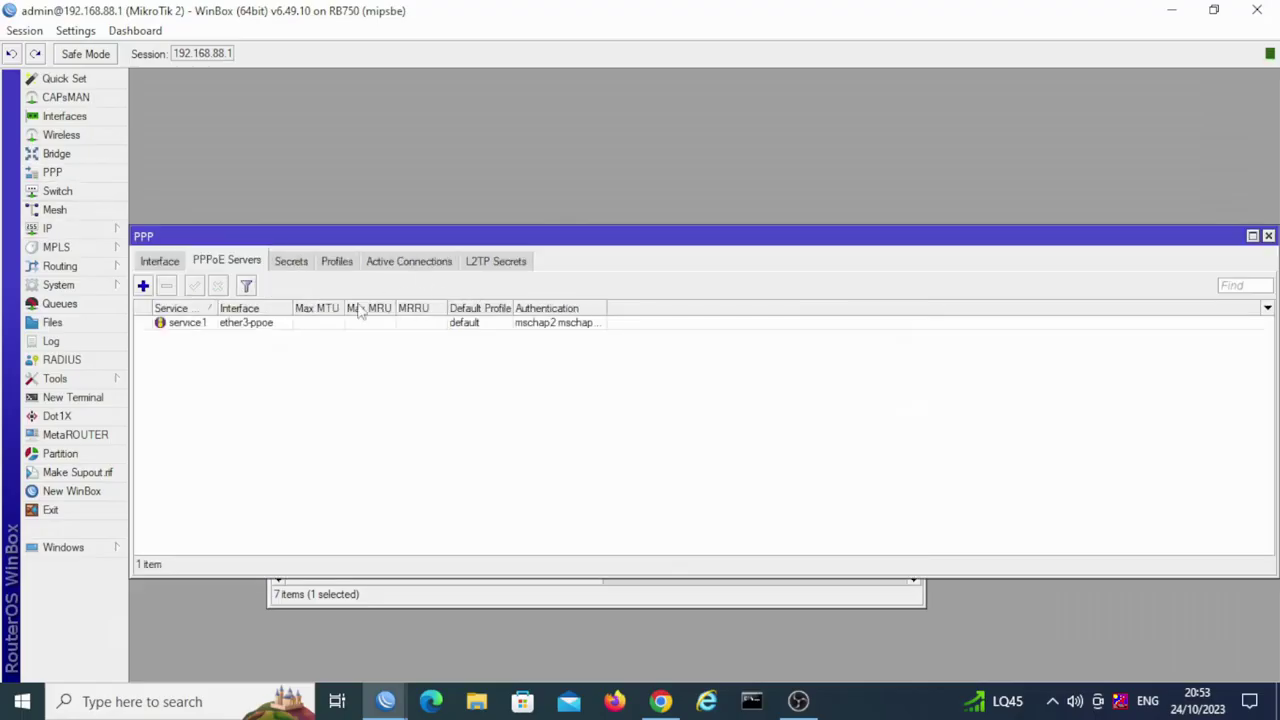
Step: View active PPPoE client ppp1 holding 192.168.89.2, then bring up the IP address list
click(388, 262)
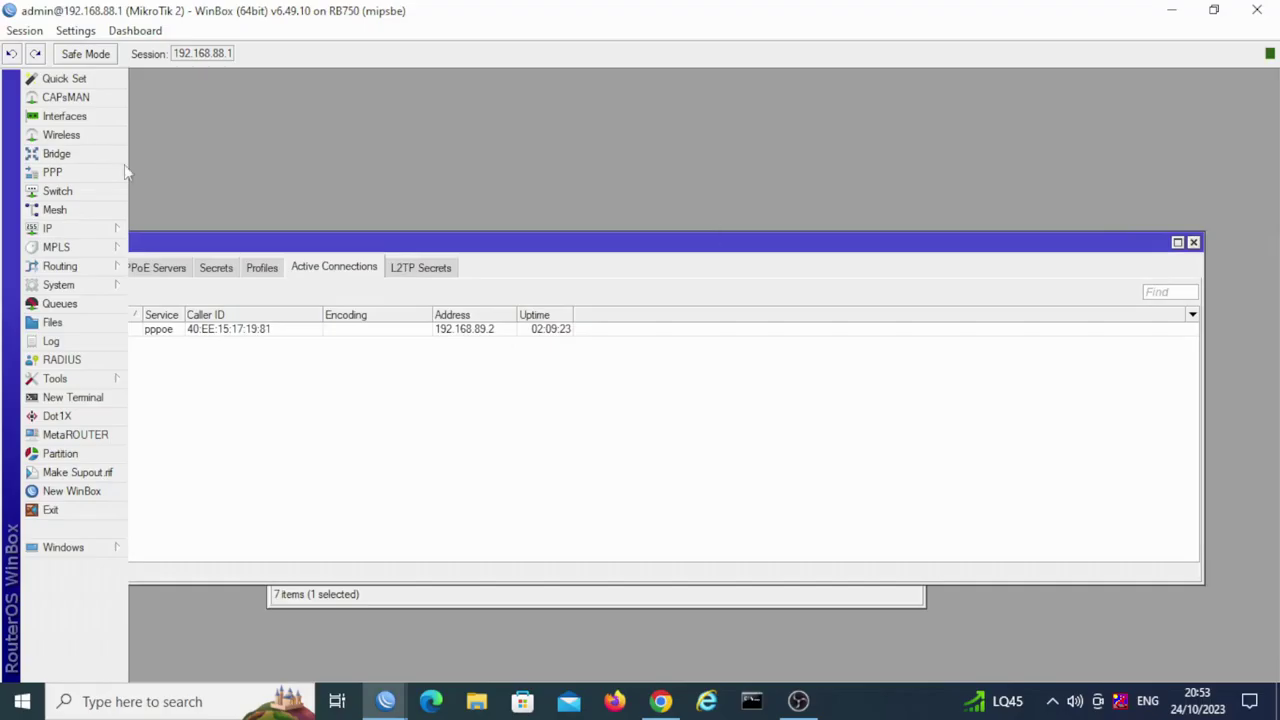
click(60, 228)
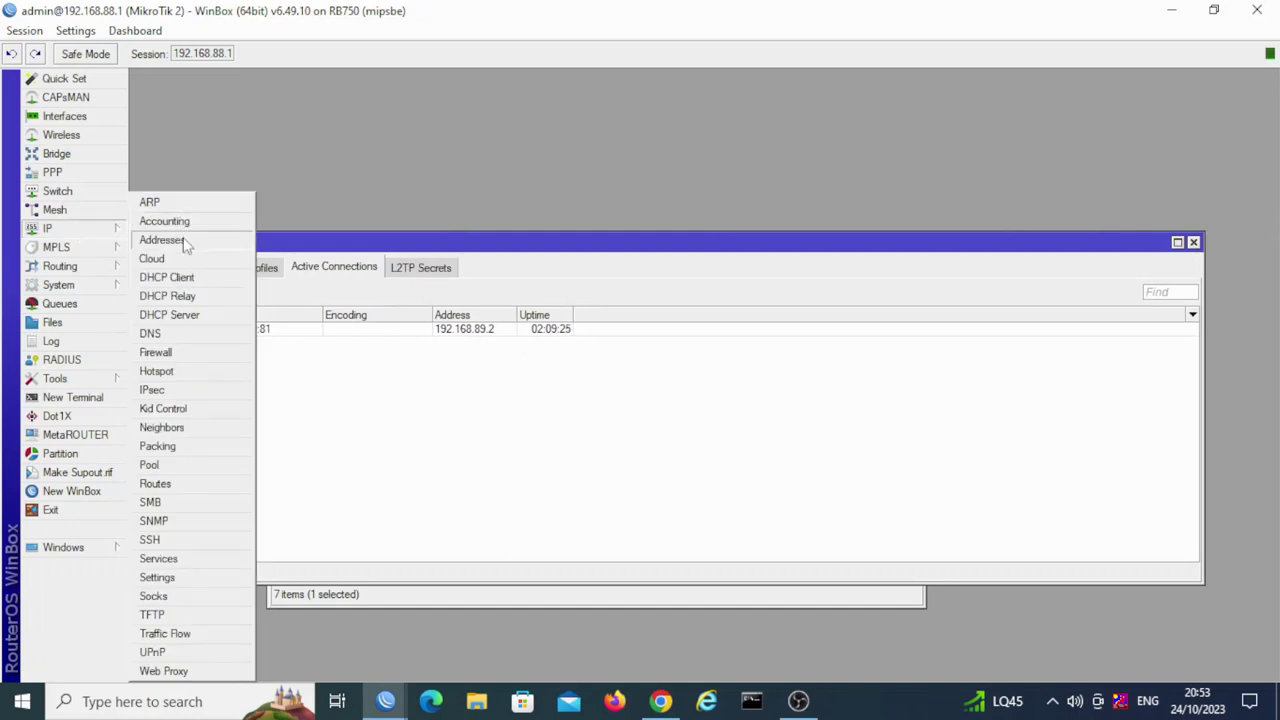
click(172, 240)
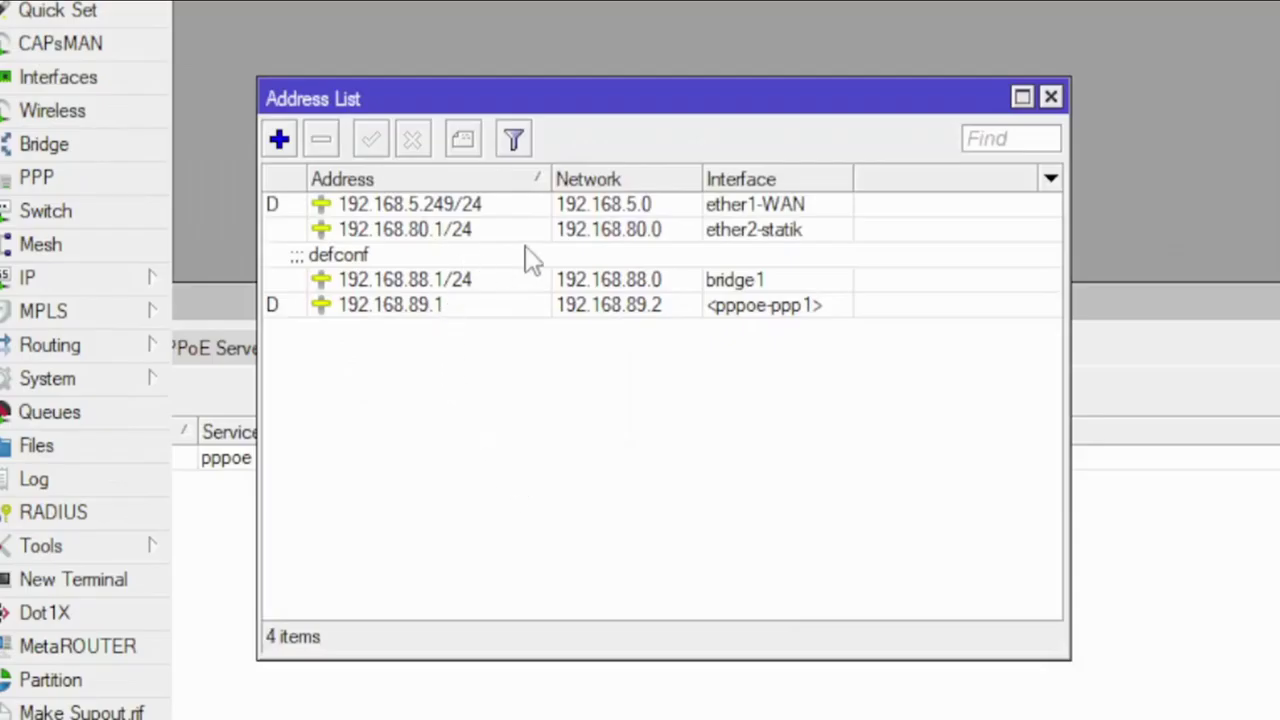
Step: Review addresses 192.168.5.249/24, 192.168.80.1/24 and dynamic 192.168.89.1, then select ether3-pppoe
click(785, 207)
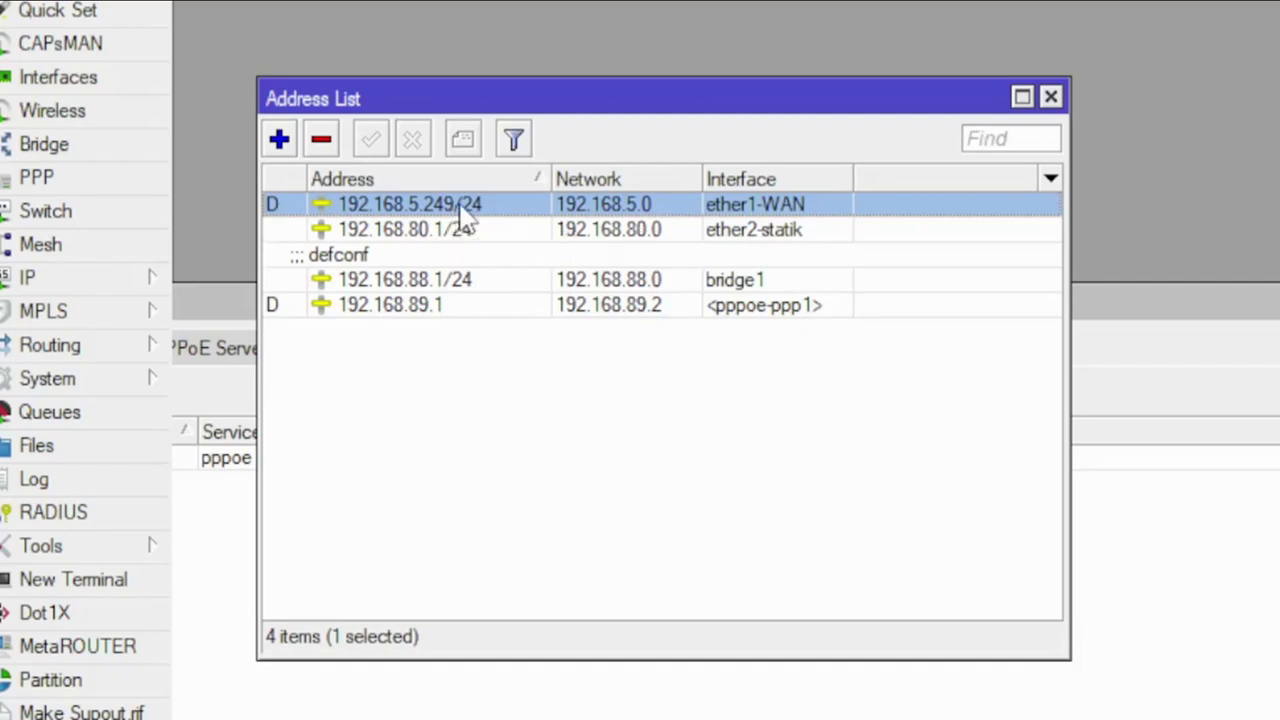
click(463, 229)
click(466, 208)
click(469, 233)
click(466, 210)
click(467, 232)
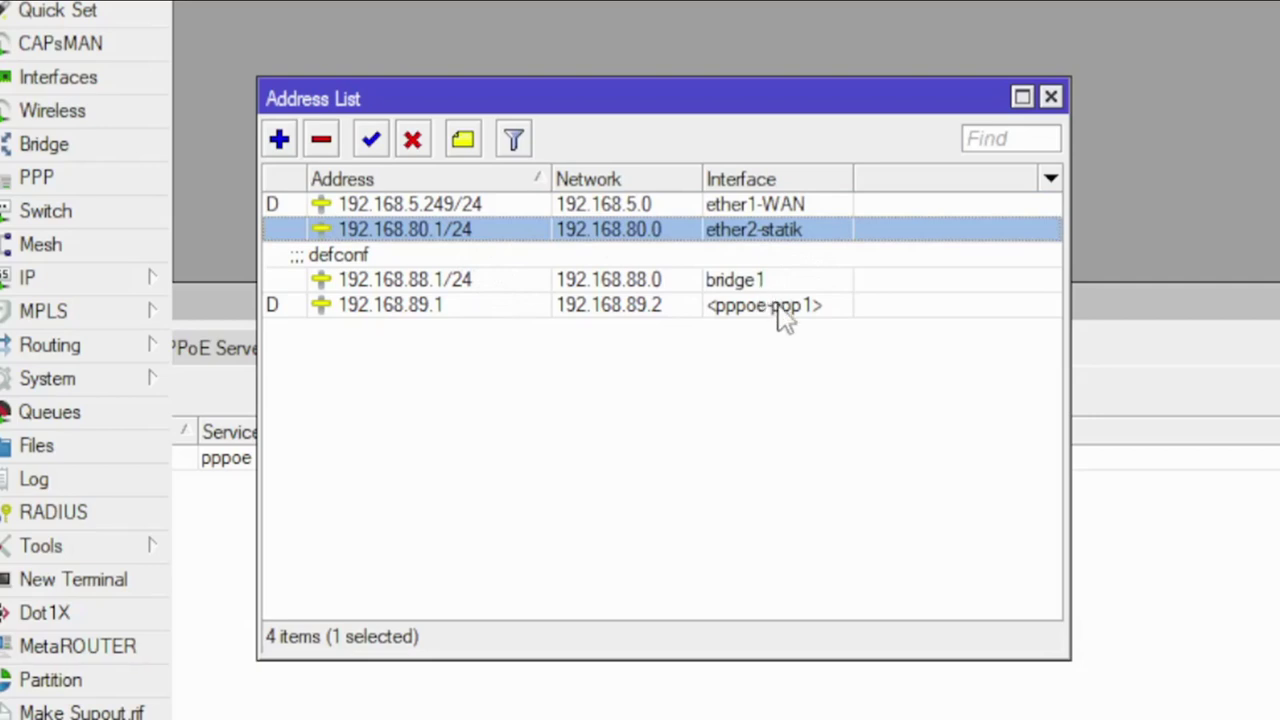
click(780, 308)
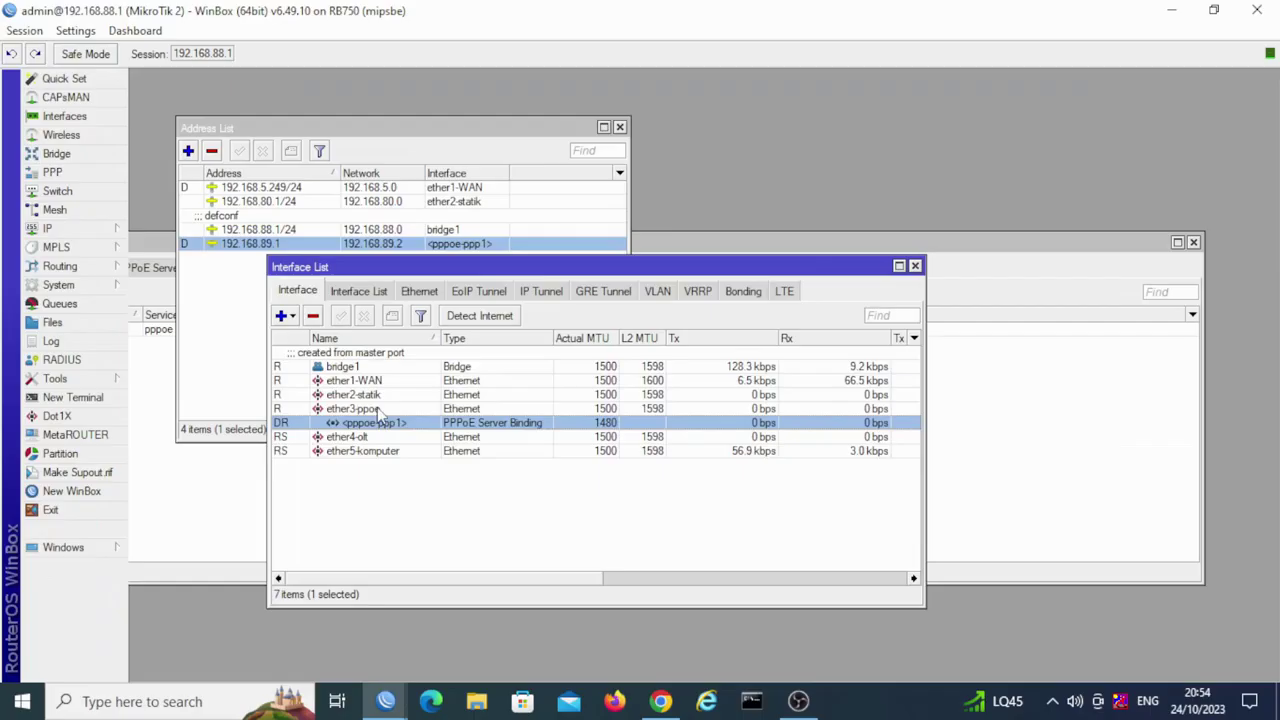
click(377, 407)
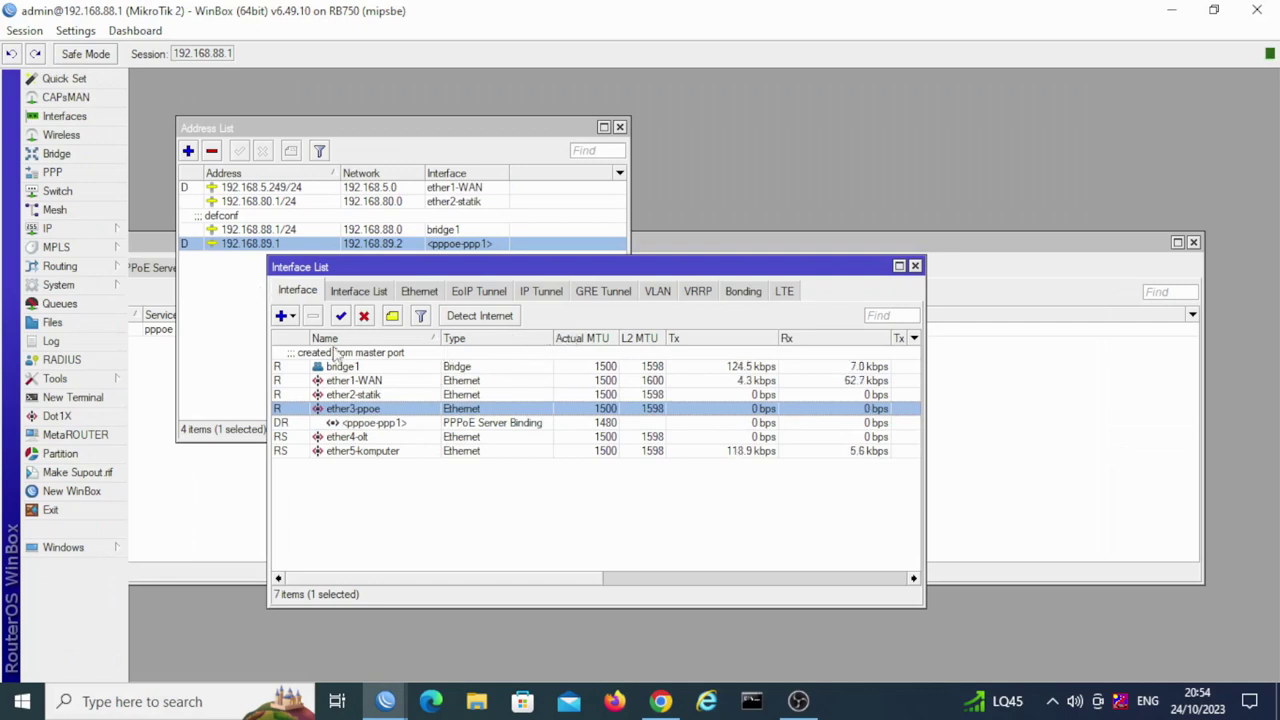
Step: Select the pppoe-ppp1 binding, then bring the four-entry Address List to the front
click(378, 424)
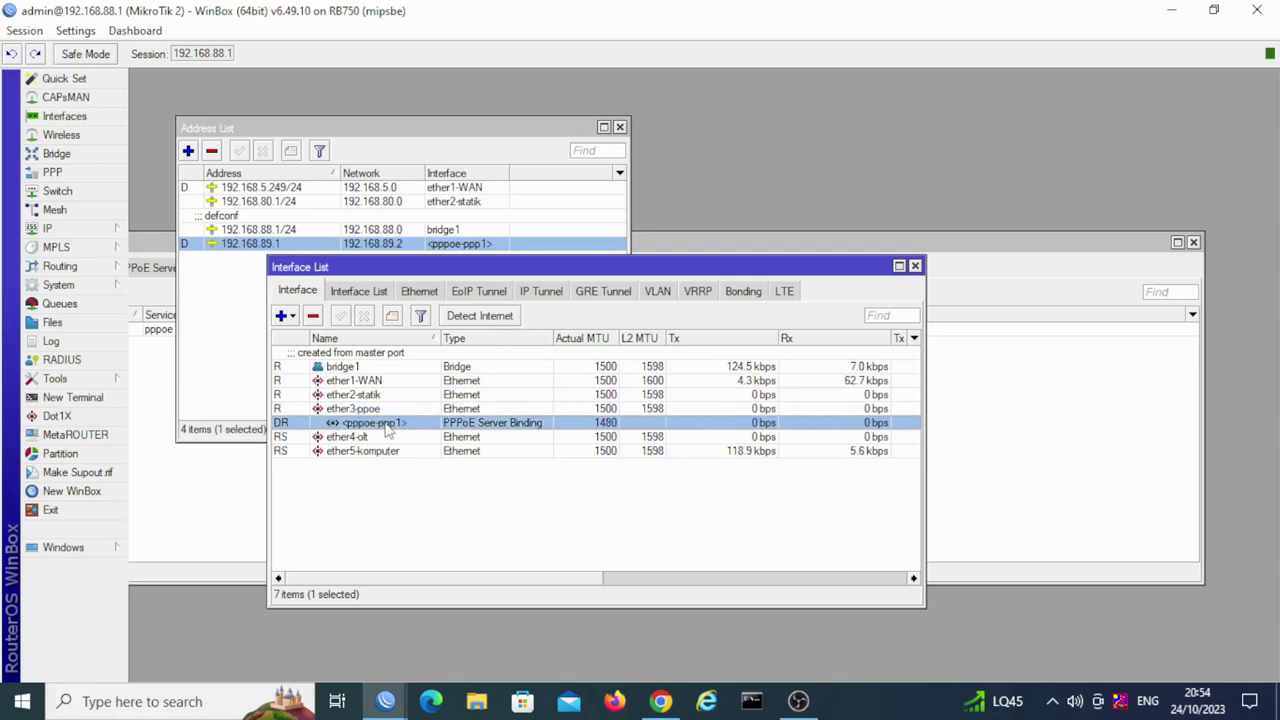
click(236, 343)
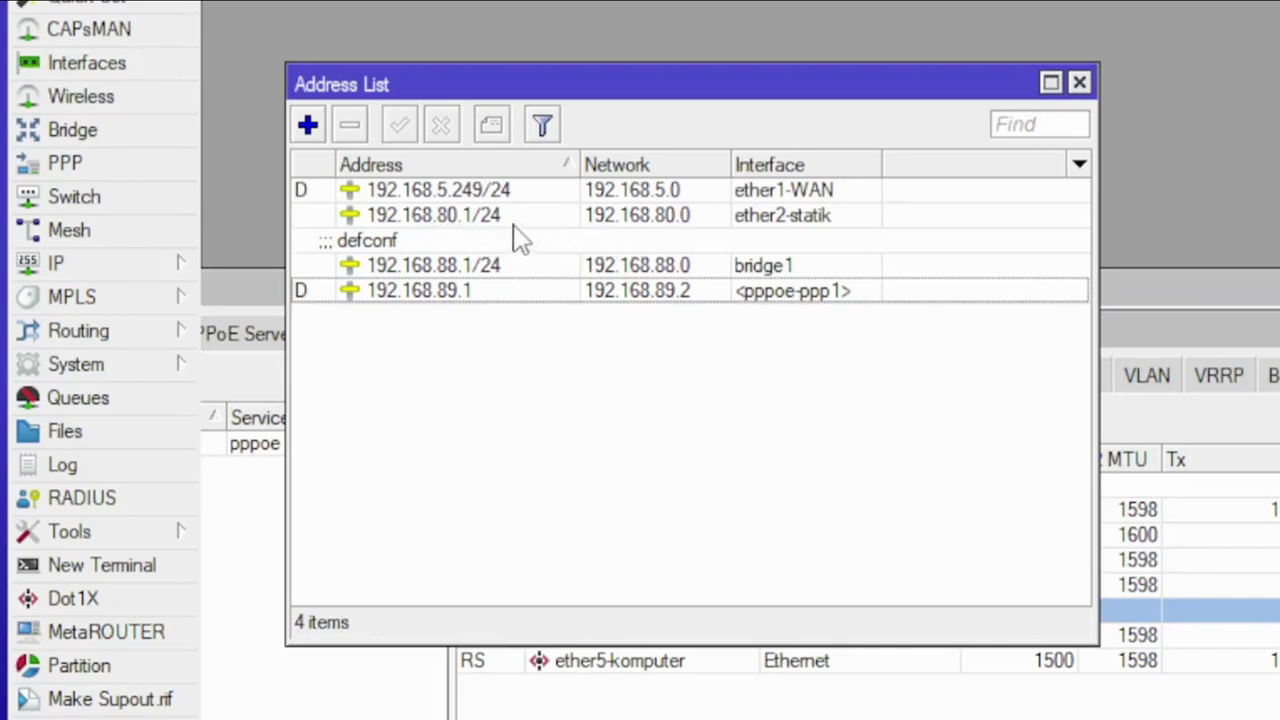
Step: Check the 192.168.88.1/24 and 192.168.89.1 addresses and interfaces ether4-olt and ether5-komputer
click(470, 277)
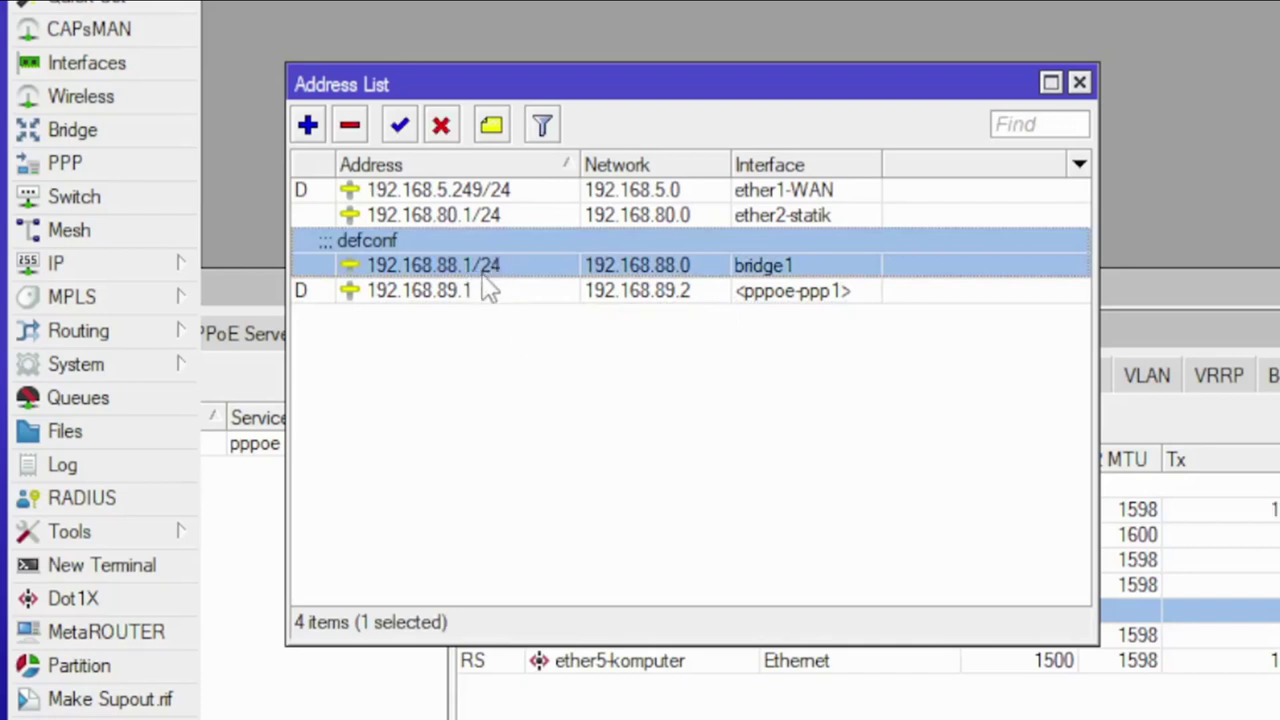
click(700, 292)
click(770, 265)
click(615, 662)
click(620, 660)
click(610, 636)
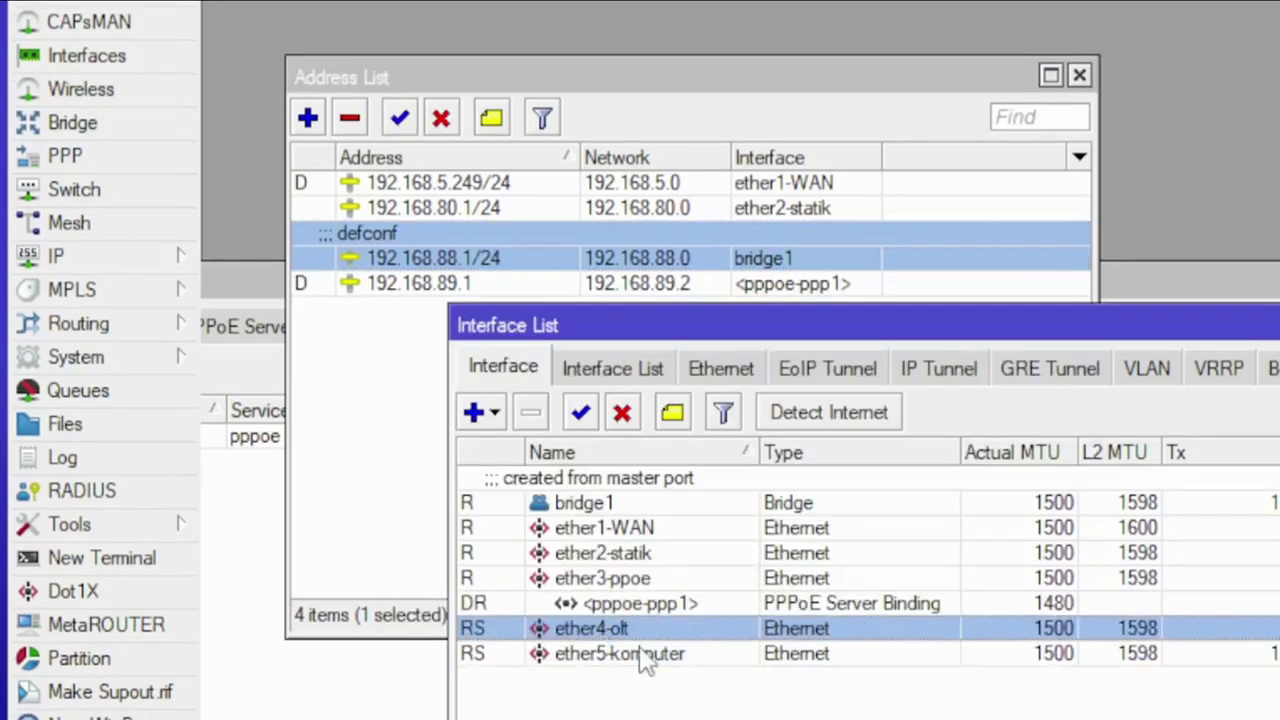
Step: View Bridge Ports confirming ether4-olt and ether5-komputer belong to bridge1
click(108, 124)
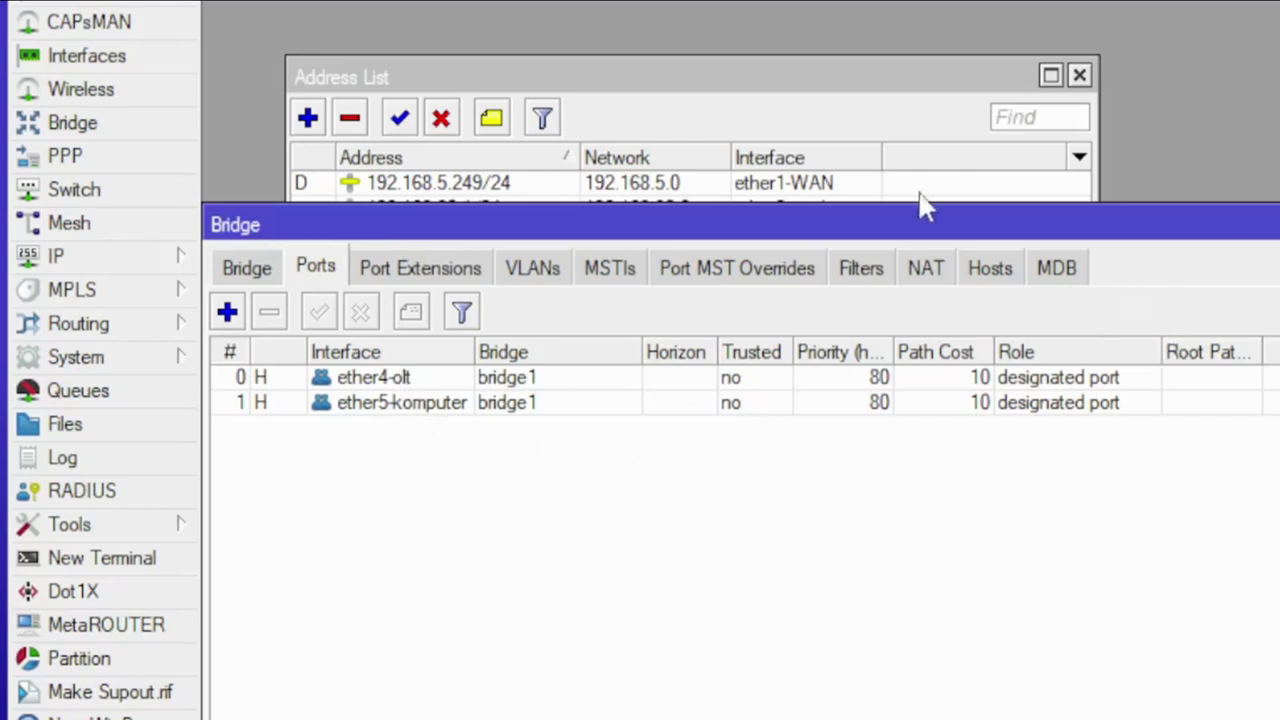
drag(1270, 224, 1201, 222)
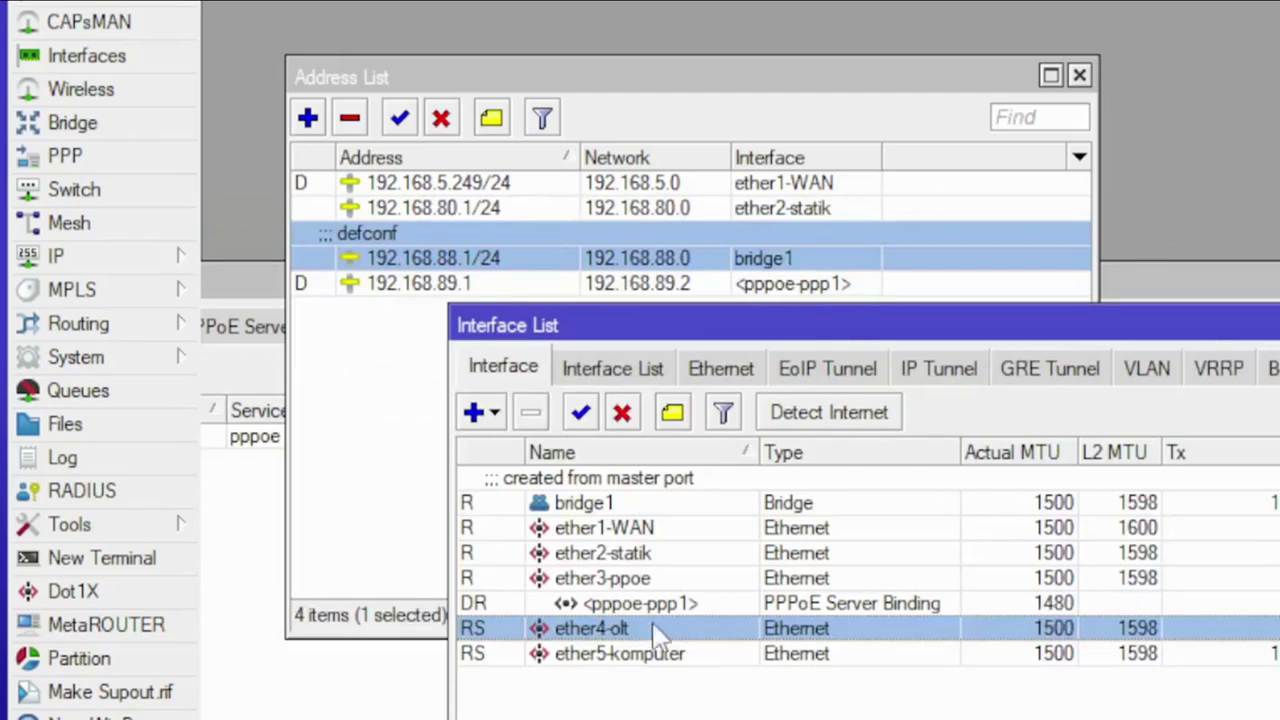
click(655, 660)
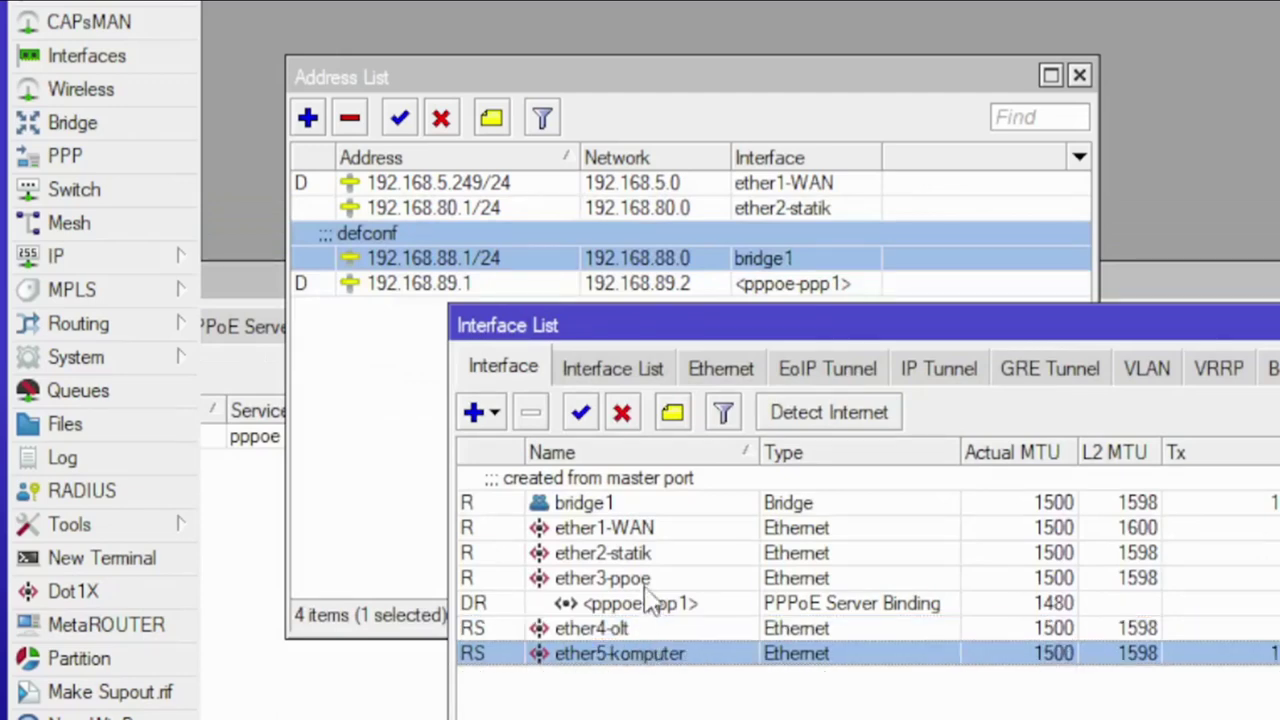
click(640, 507)
Step: Review addresses 192.168.88.1/24, 192.168.80.1/24 and 192.168.89.1, then clear the selection
click(400, 450)
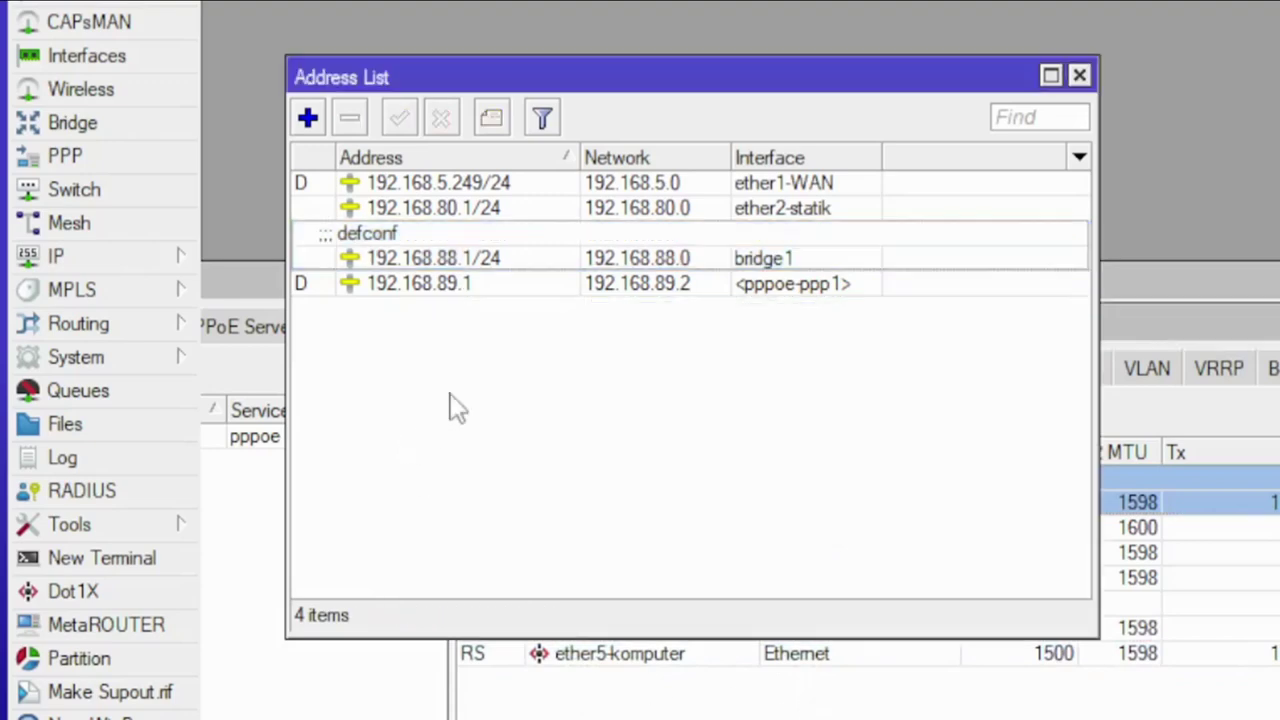
click(502, 260)
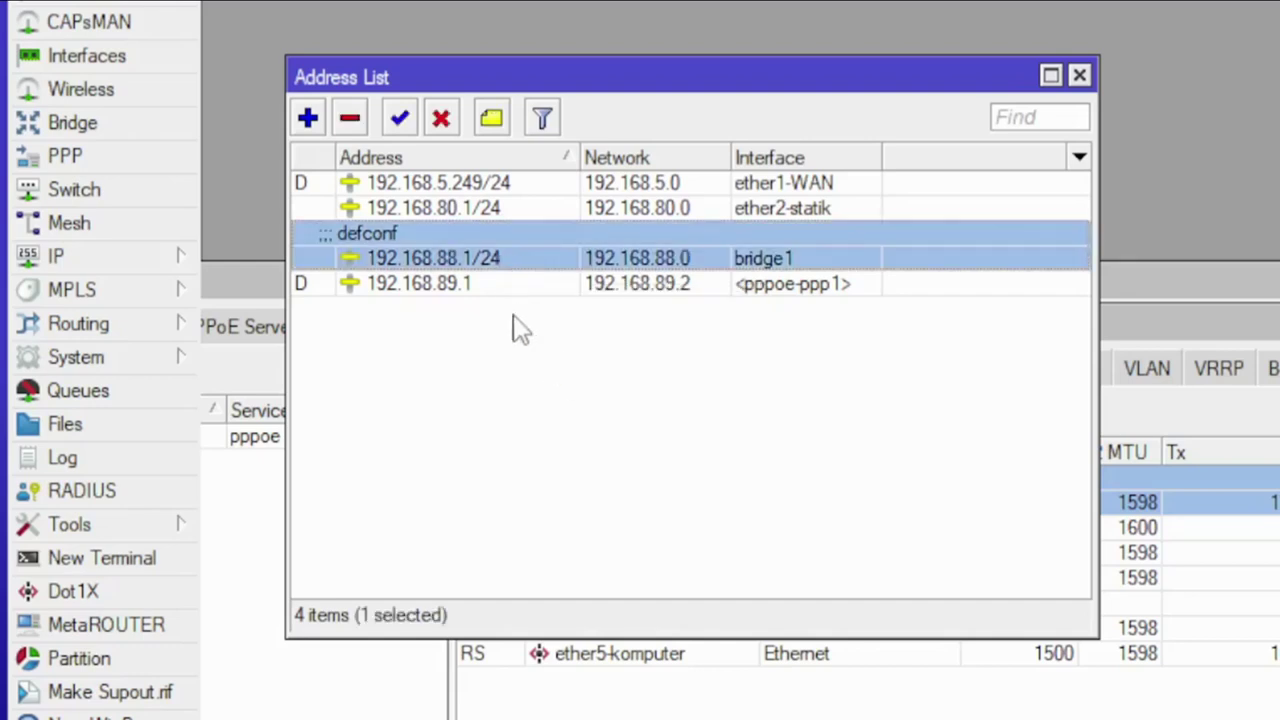
click(494, 208)
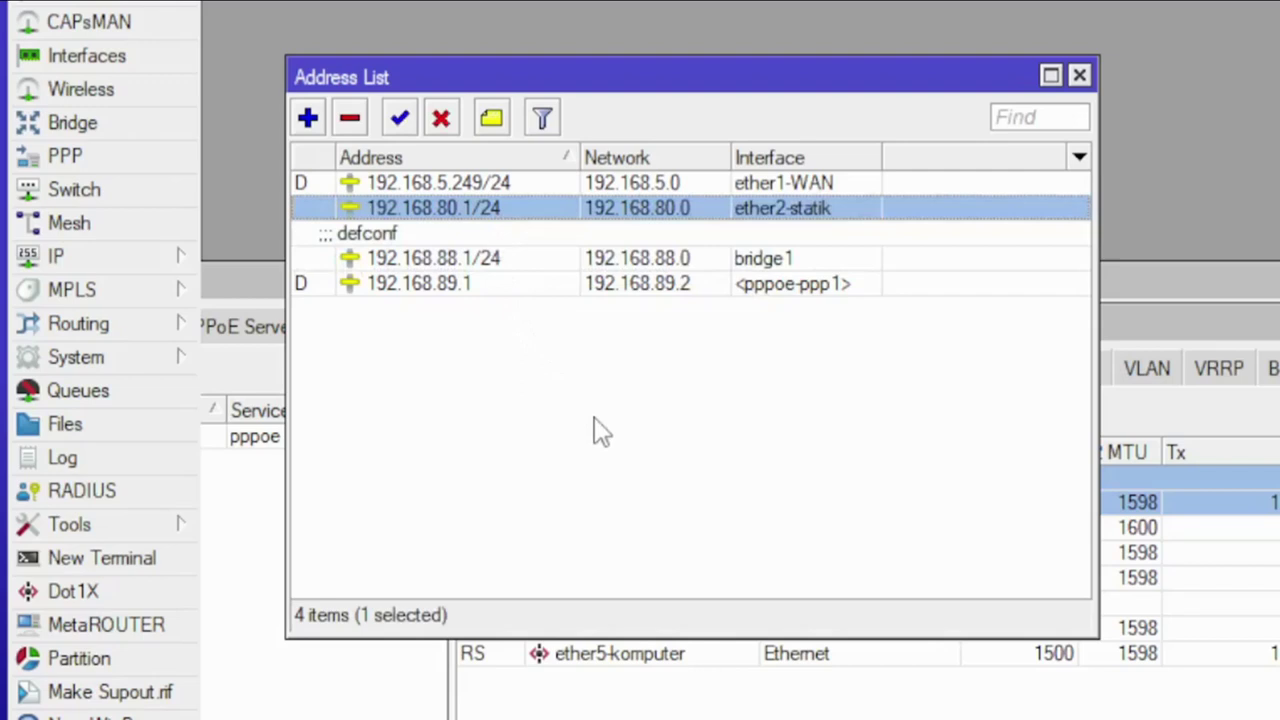
click(500, 286)
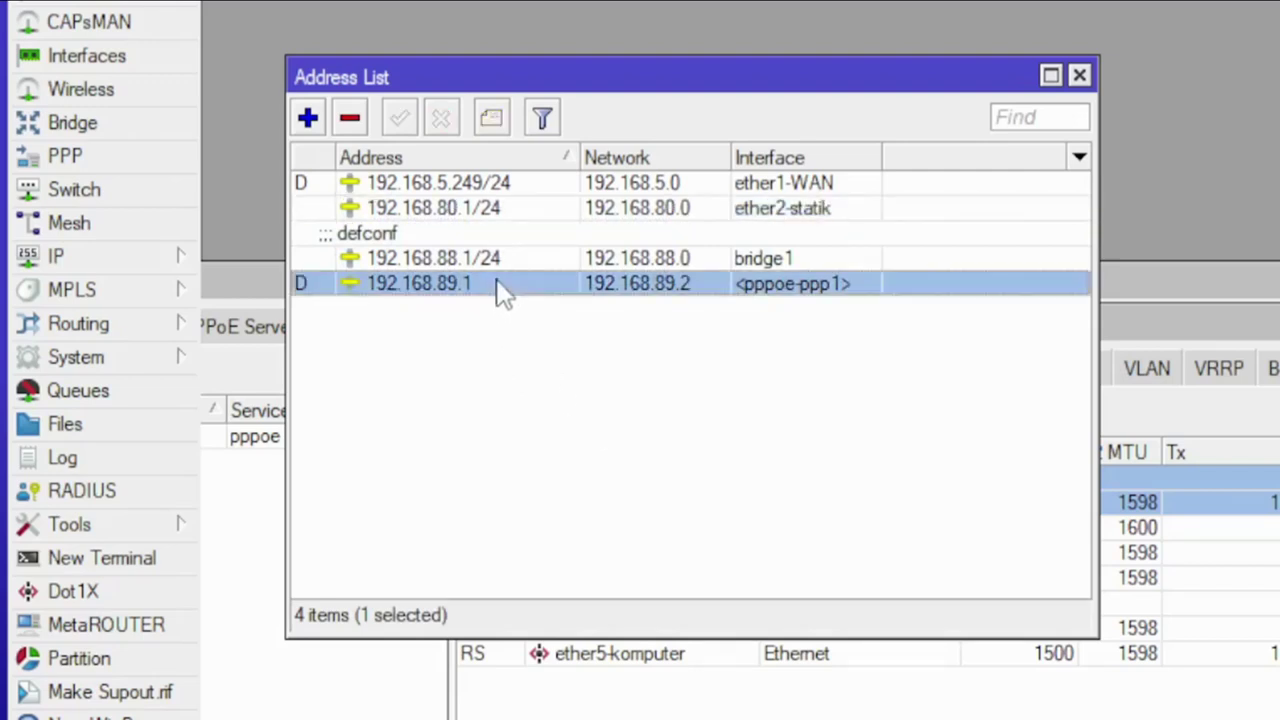
click(617, 468)
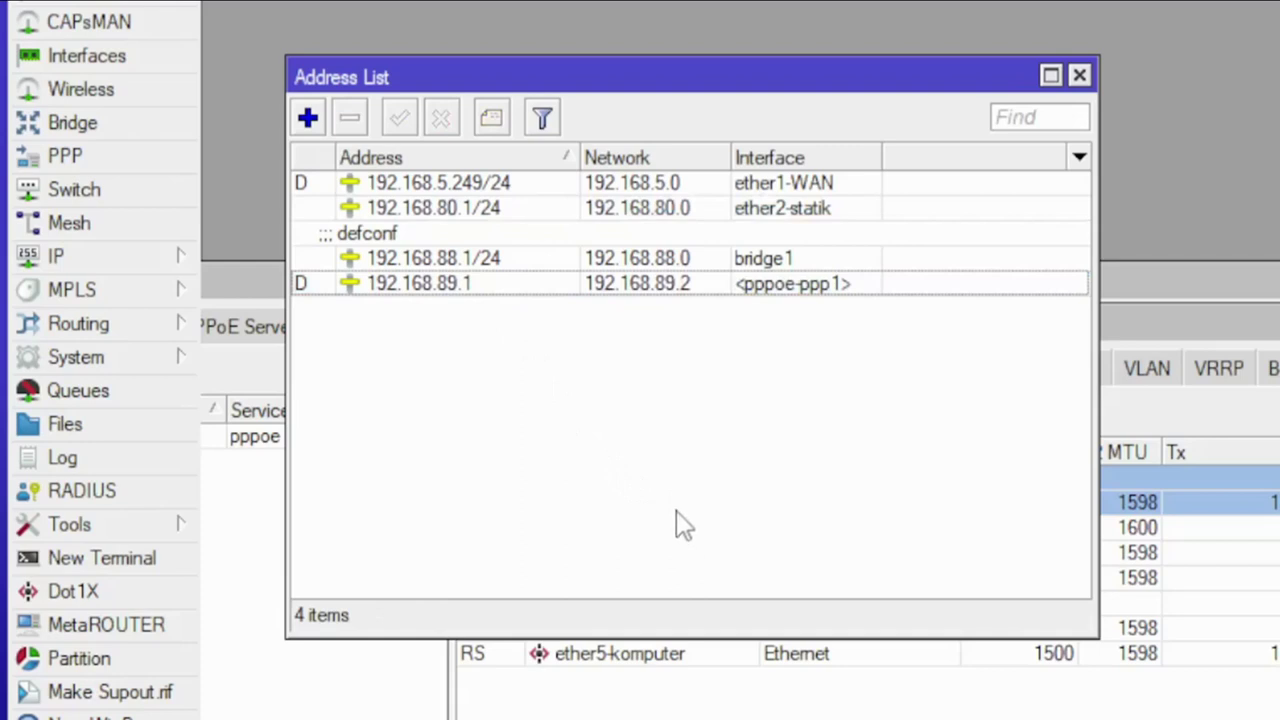
Step: Reselect ether5-komputer in the interface list, then switch to the Chrome new tab
click(700, 685)
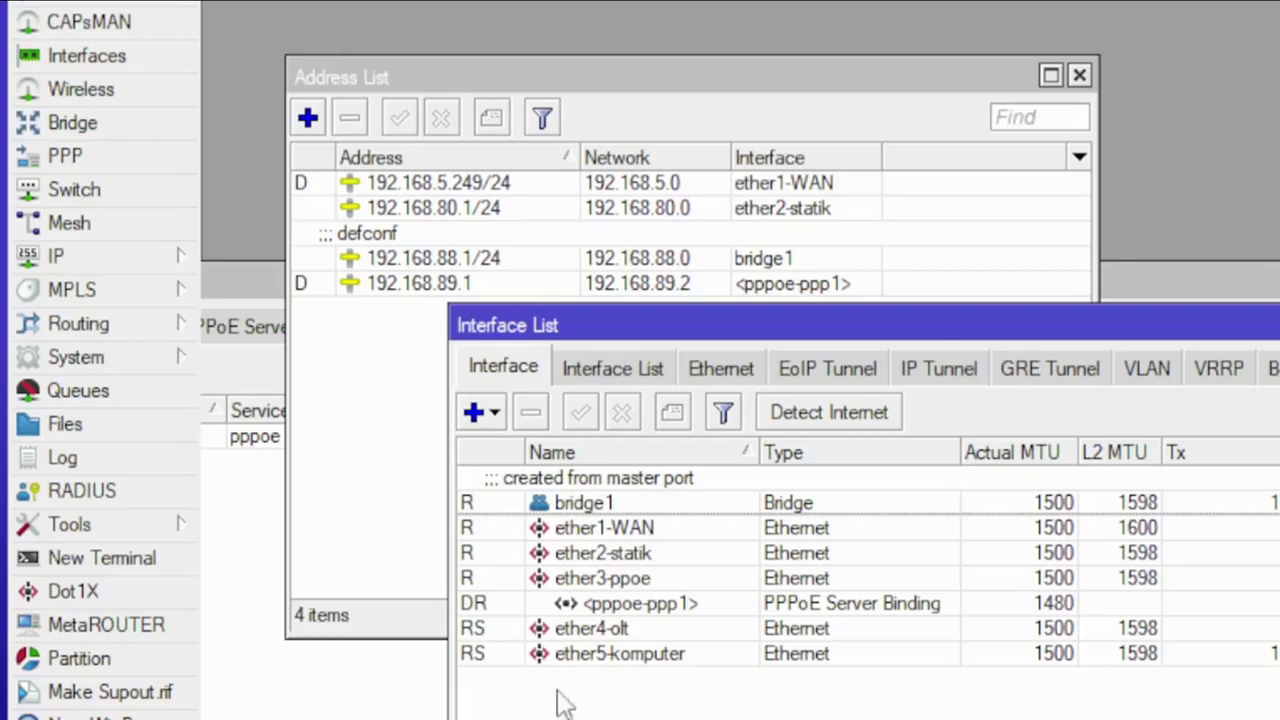
click(345, 345)
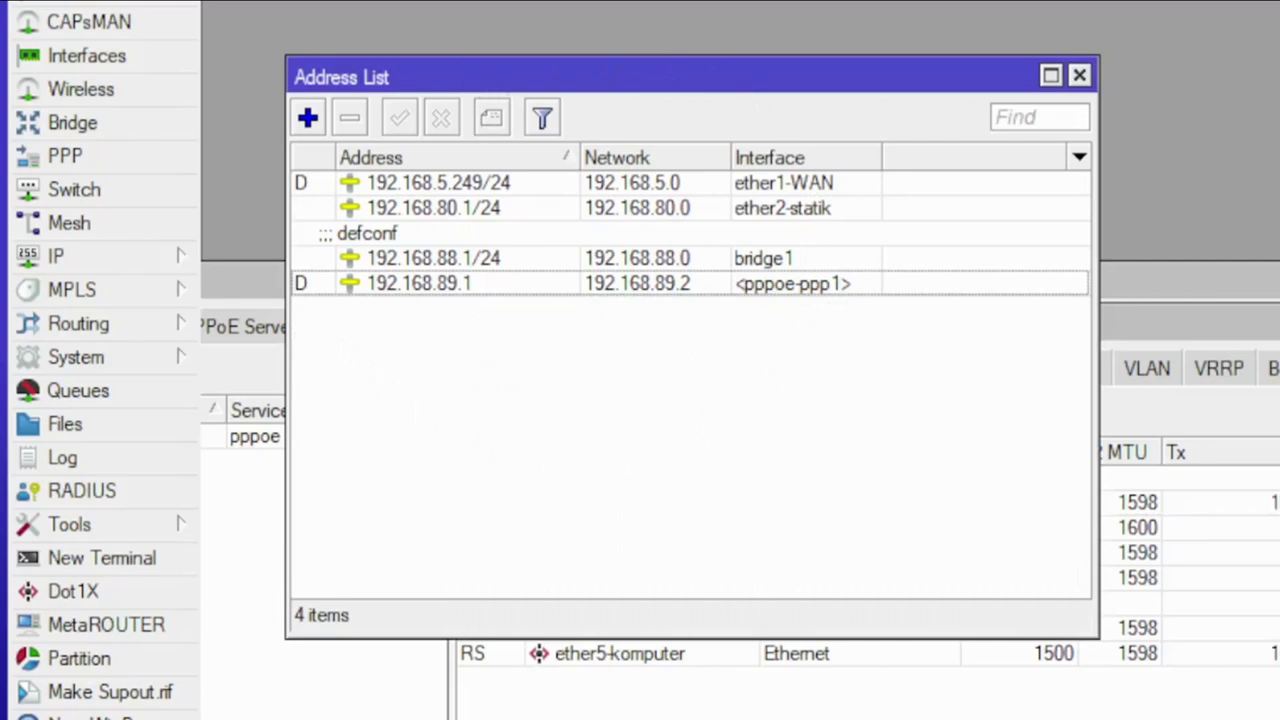
click(651, 703)
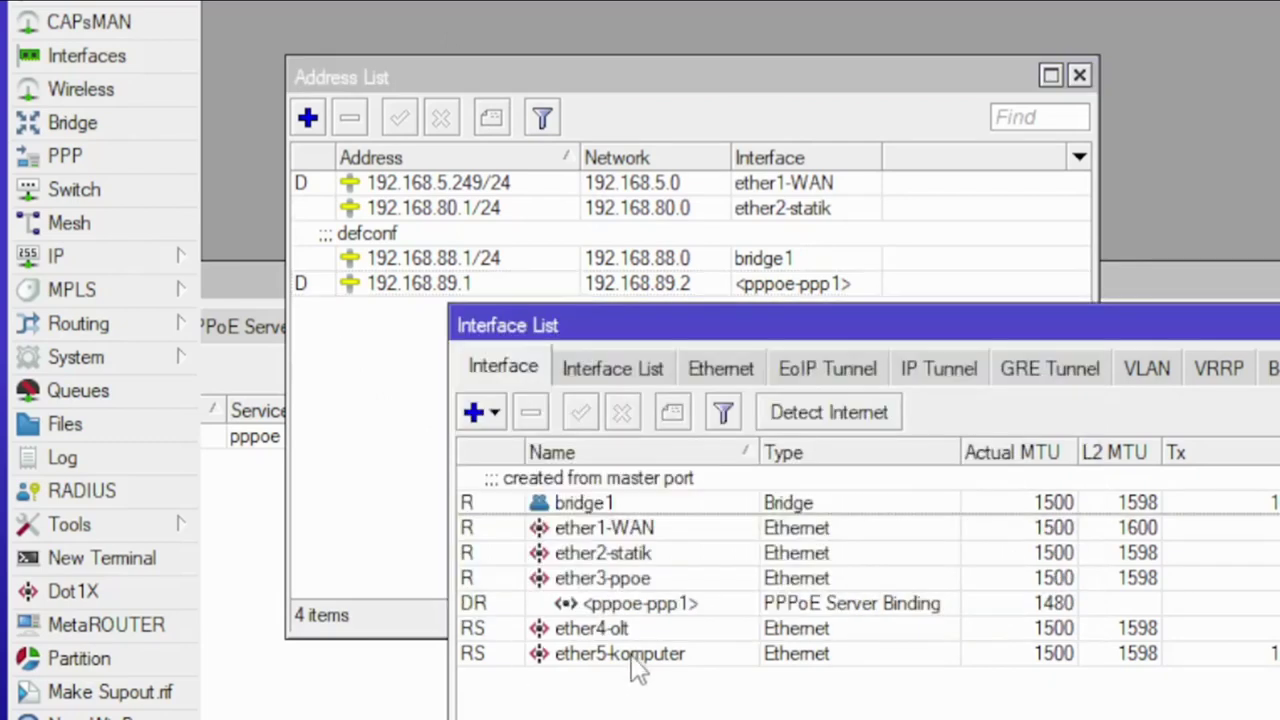
click(632, 655)
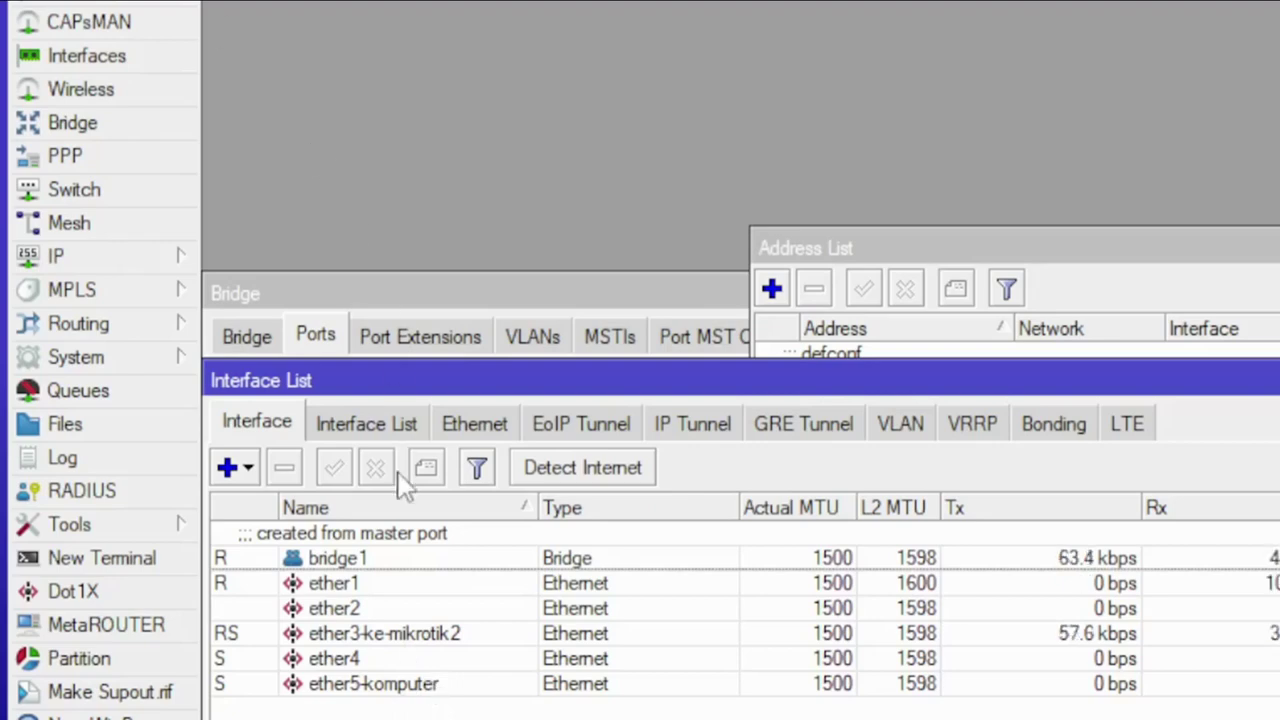
click(421, 688)
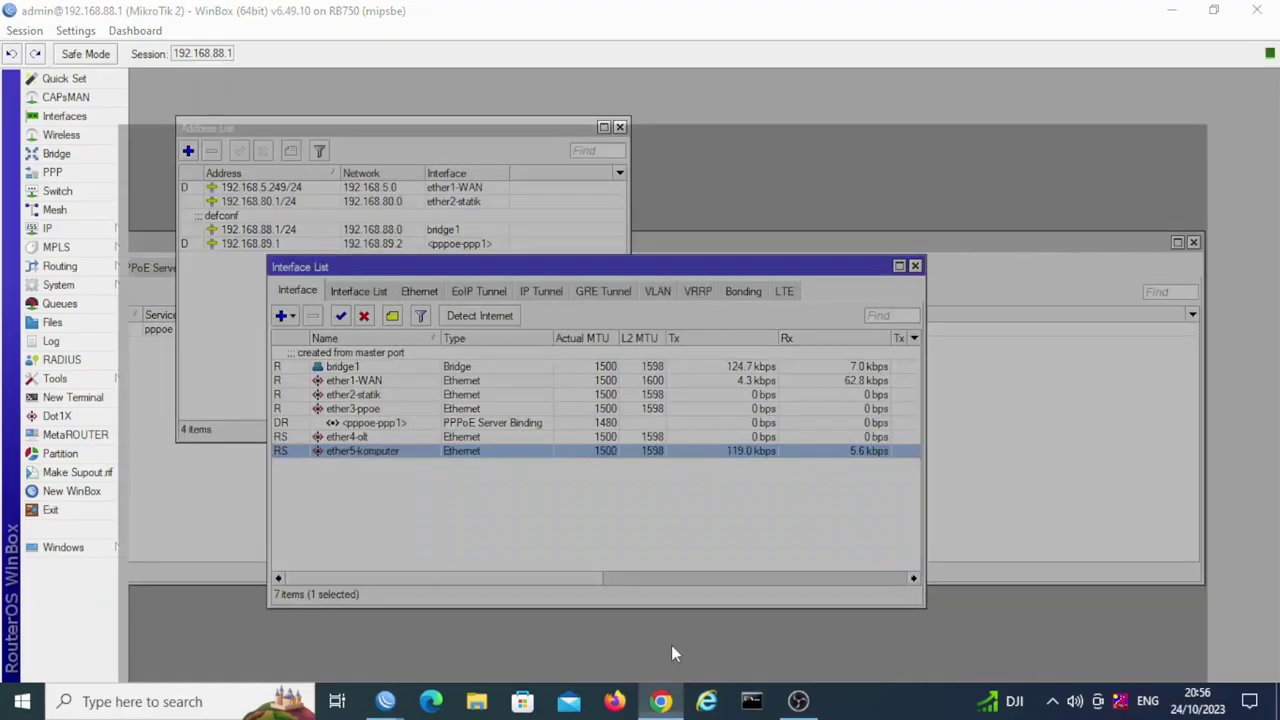
click(660, 700)
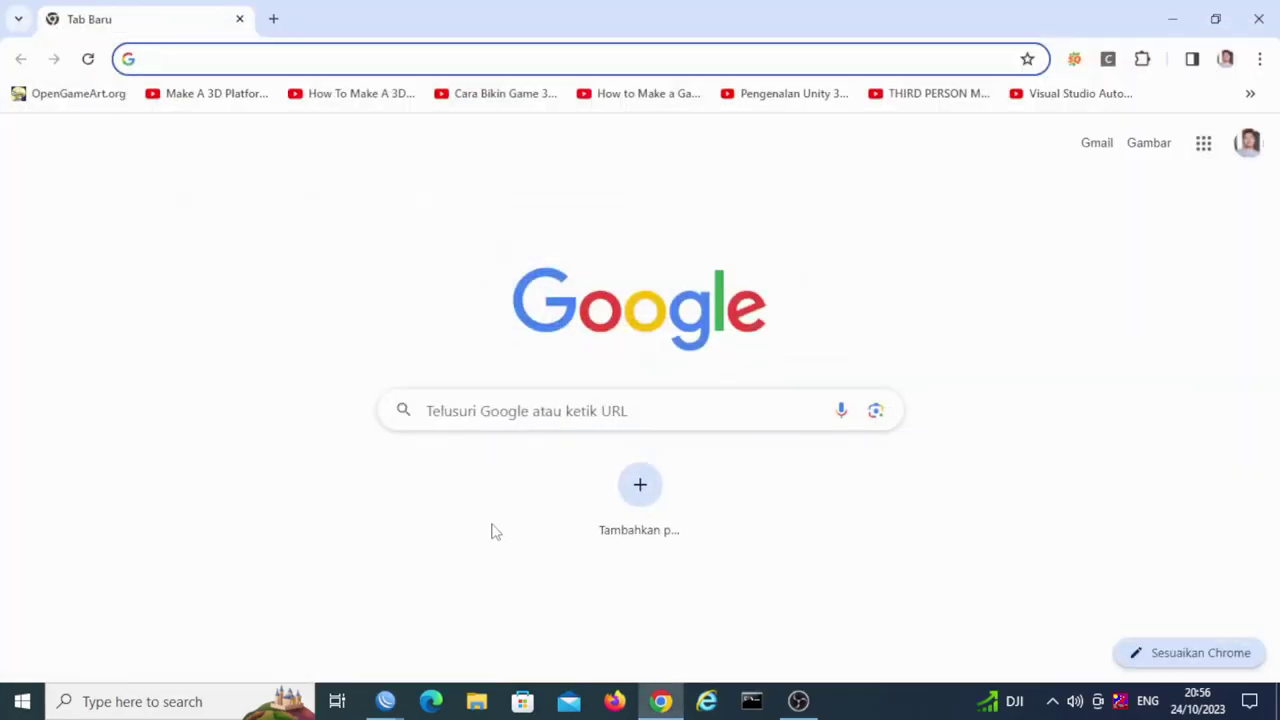
Step: Recheck MikroTik 2's ether2-statik, pppoe-ppp1, ether4-olt and ether5-komputer, then return to Chrome
mouse_move(390, 700)
click(478, 640)
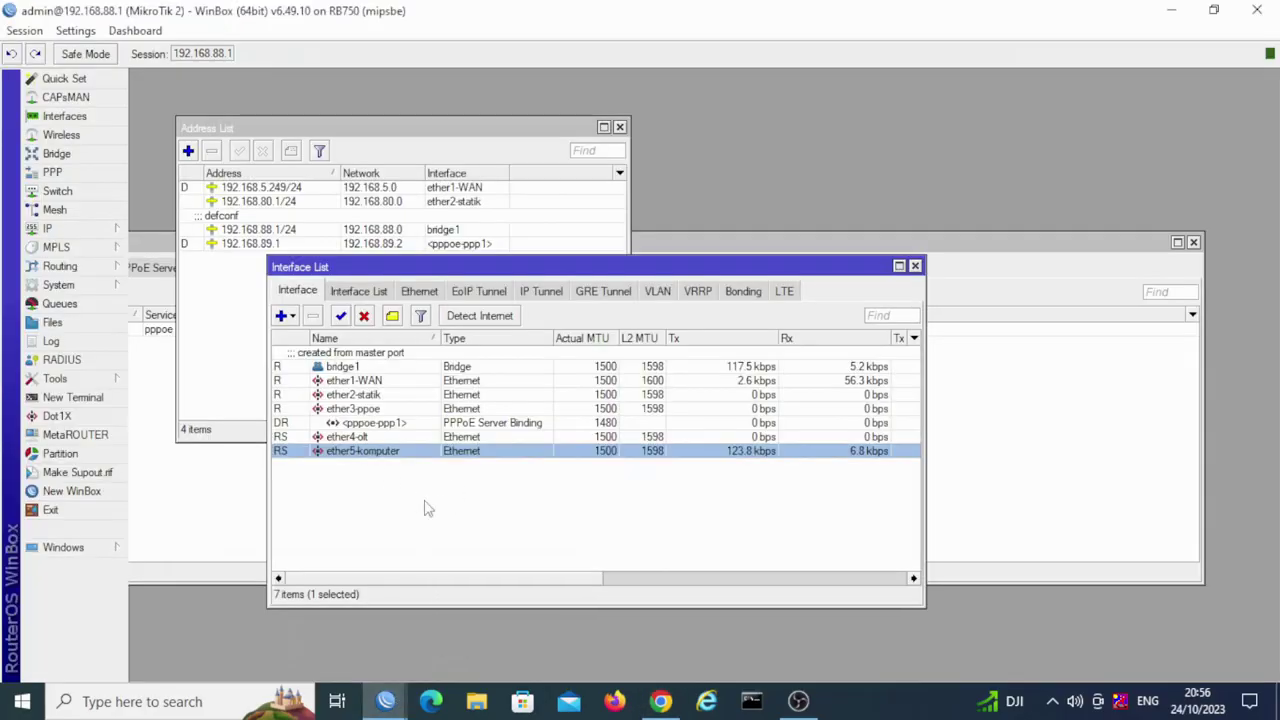
click(382, 396)
click(389, 424)
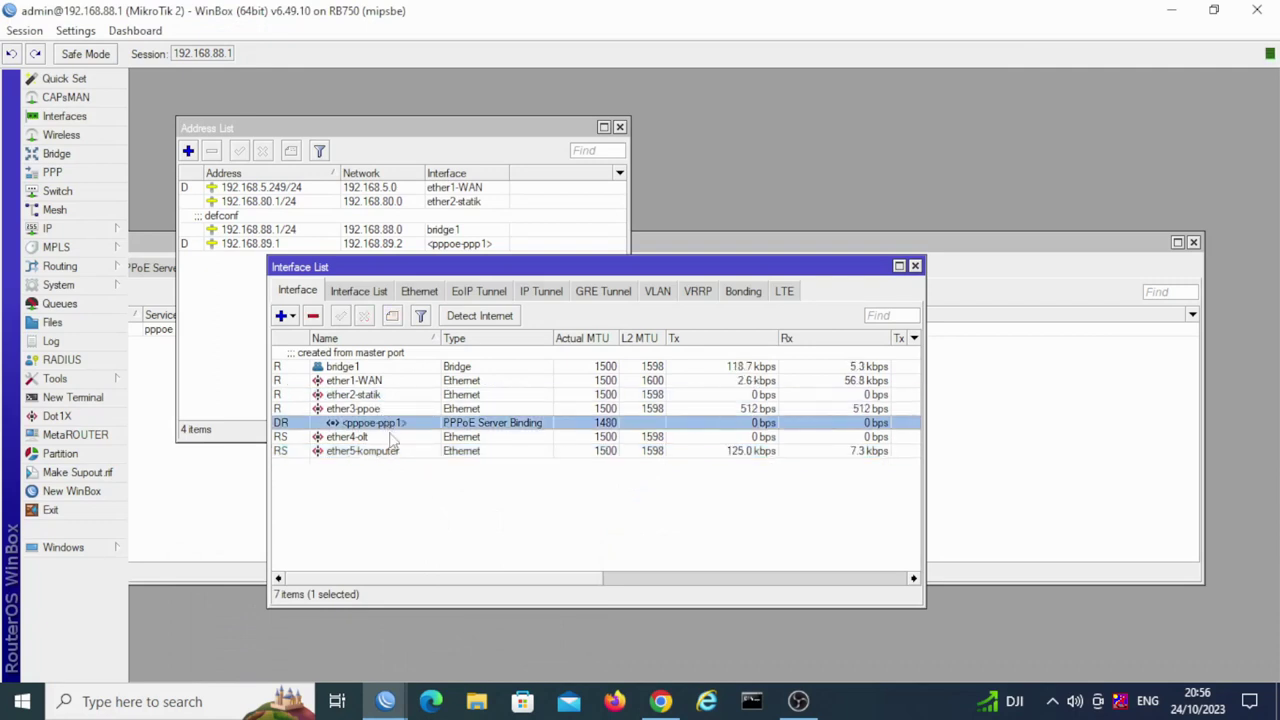
click(378, 439)
click(386, 455)
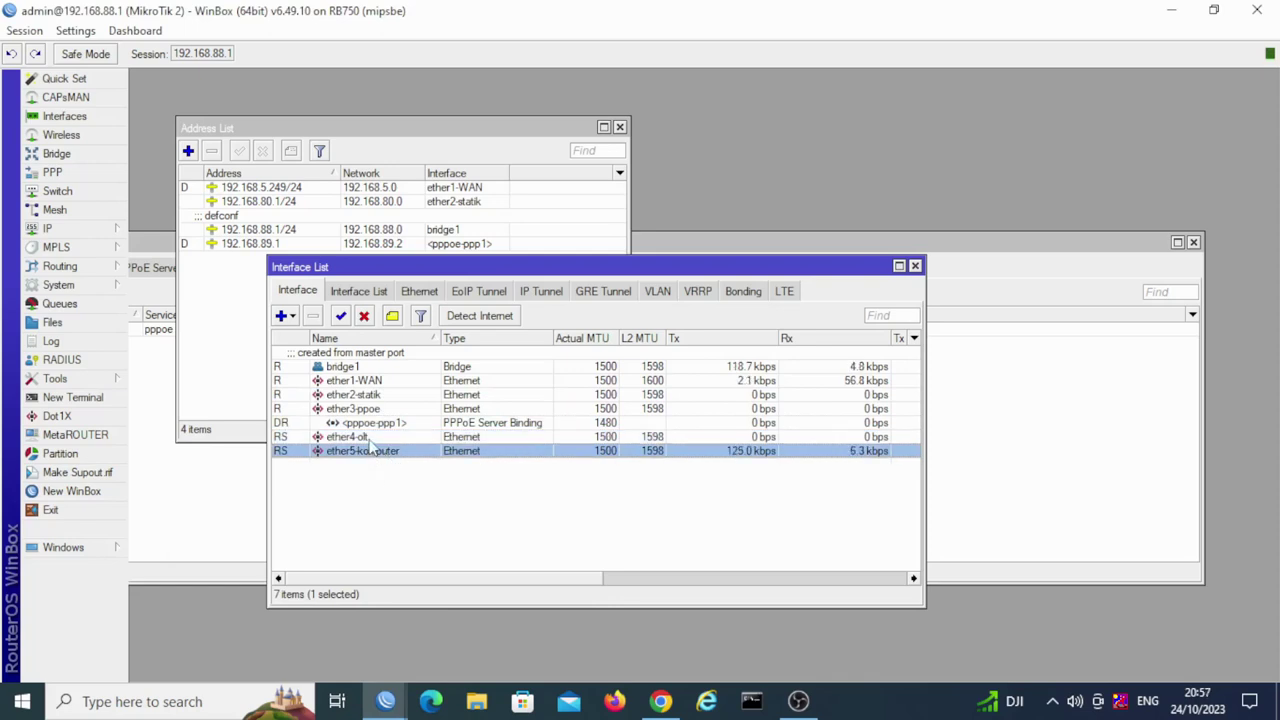
click(372, 438)
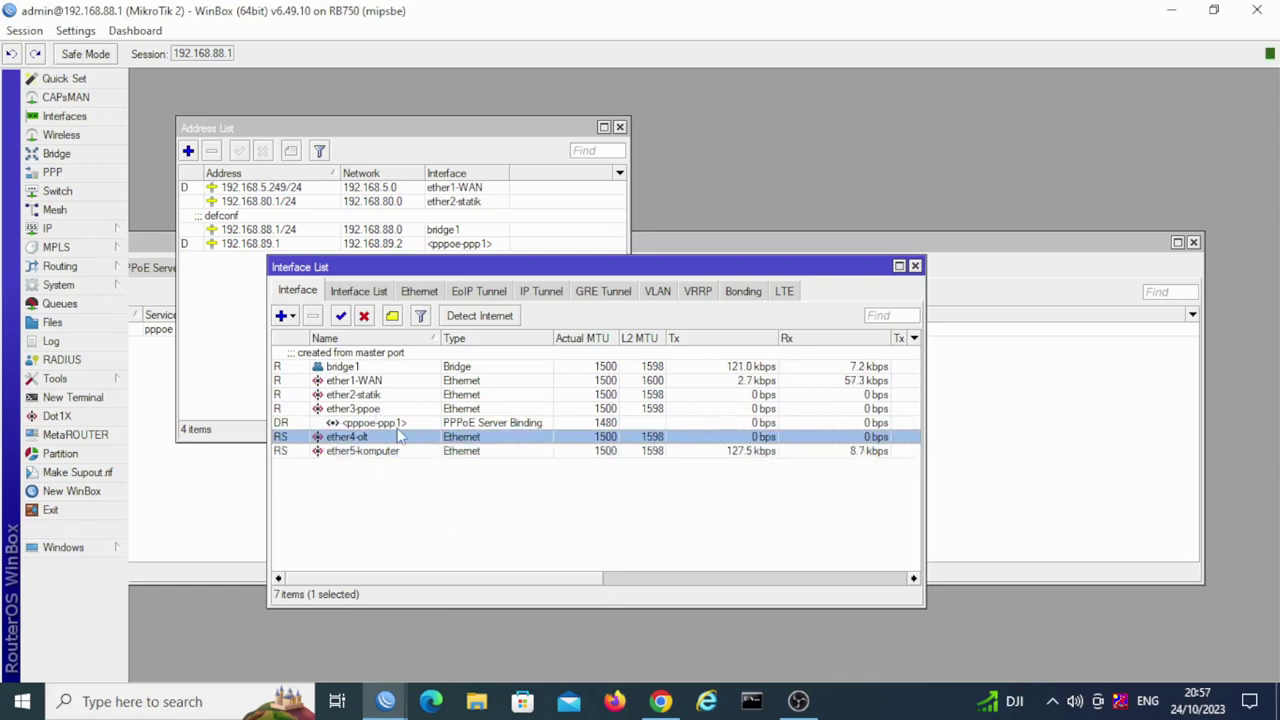
click(378, 400)
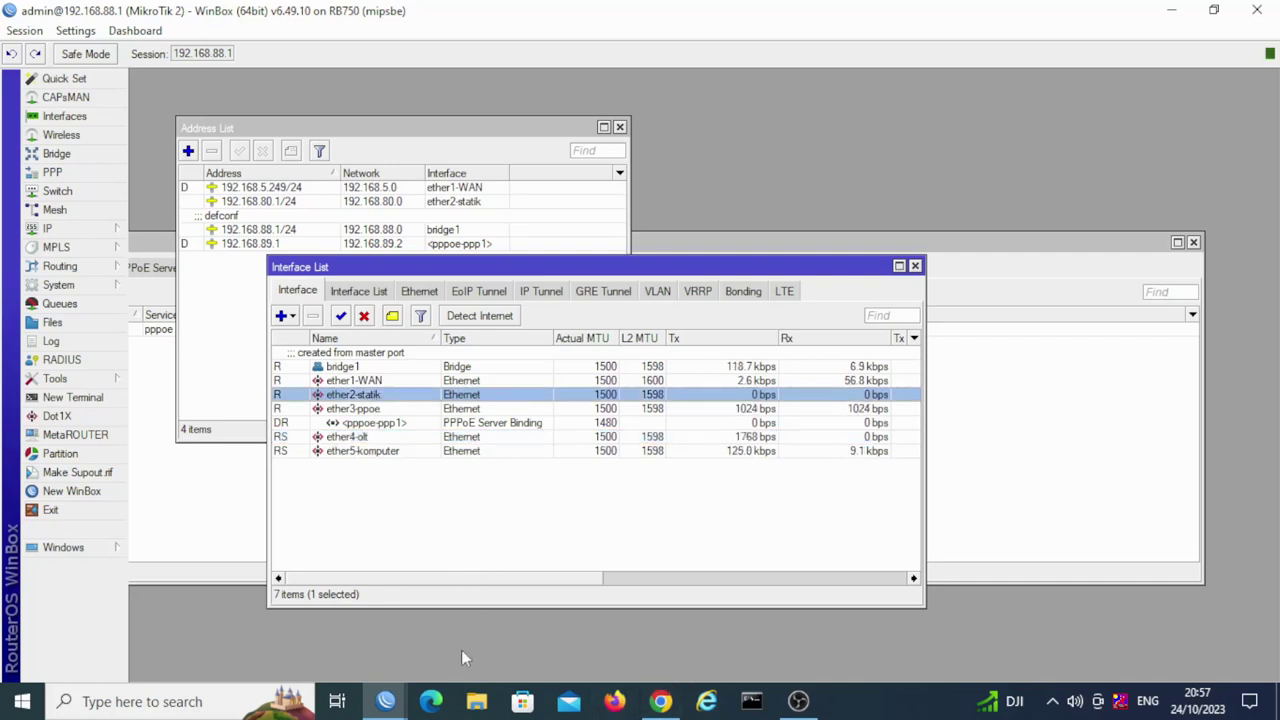
mouse_move(660, 700)
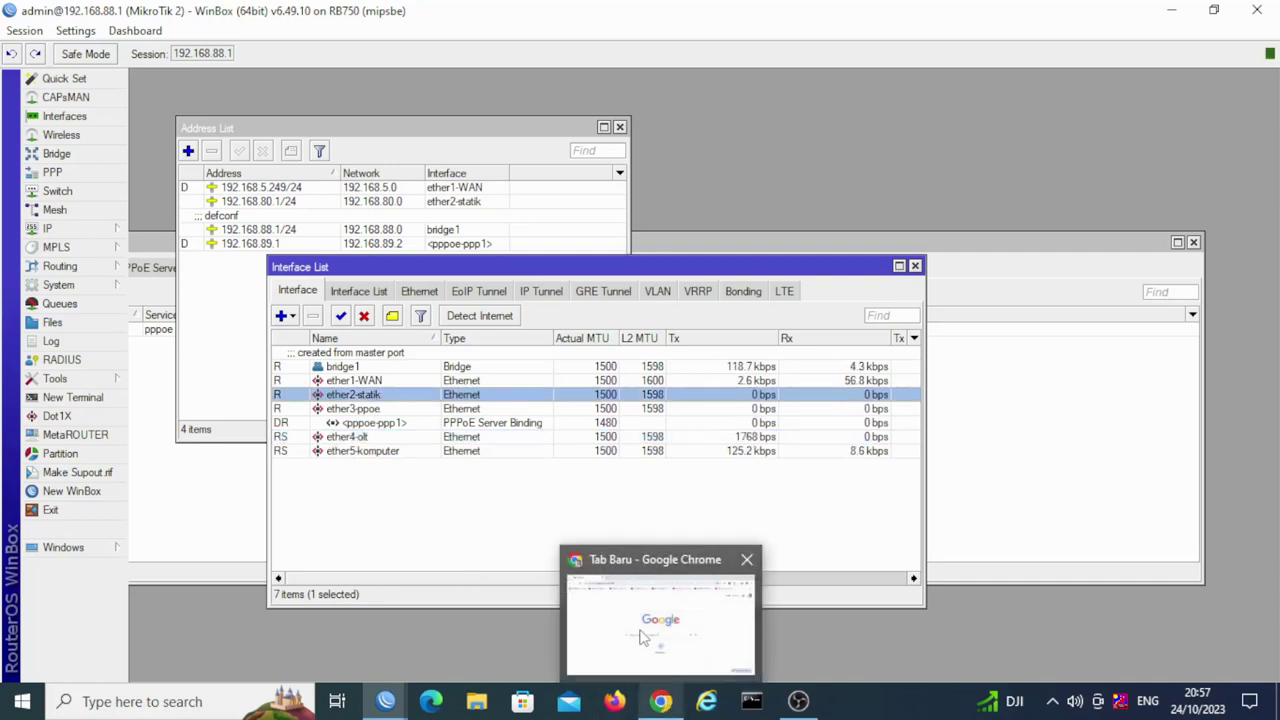
click(643, 638)
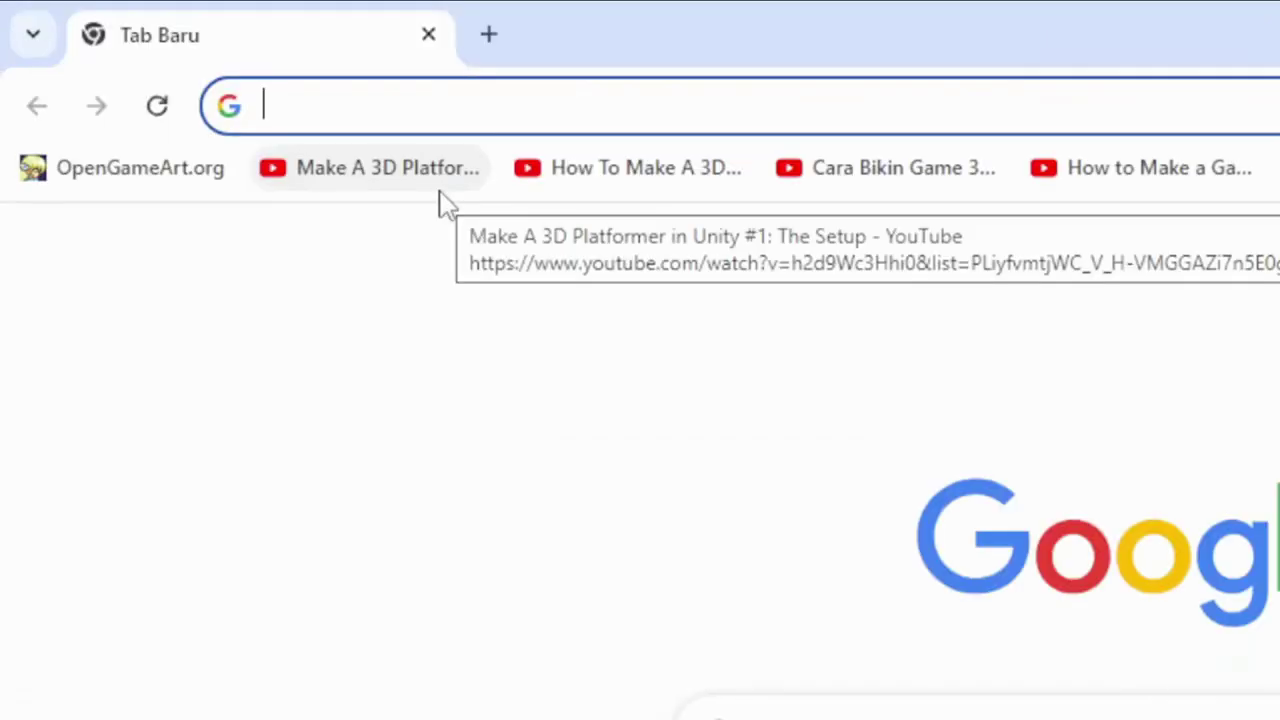
Step: Load 192.168.88.88, then change the address to the TOTOLINK admin at 192.168.80.2:8080
text(19)
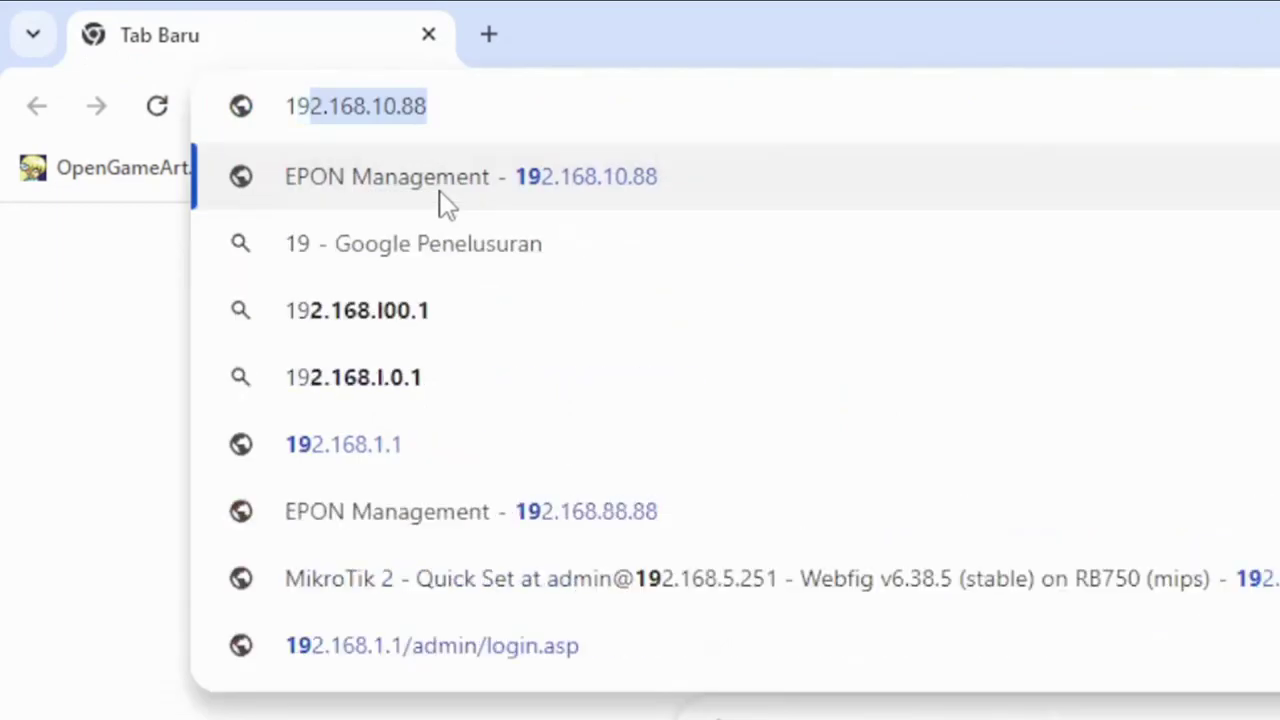
text(2.1)
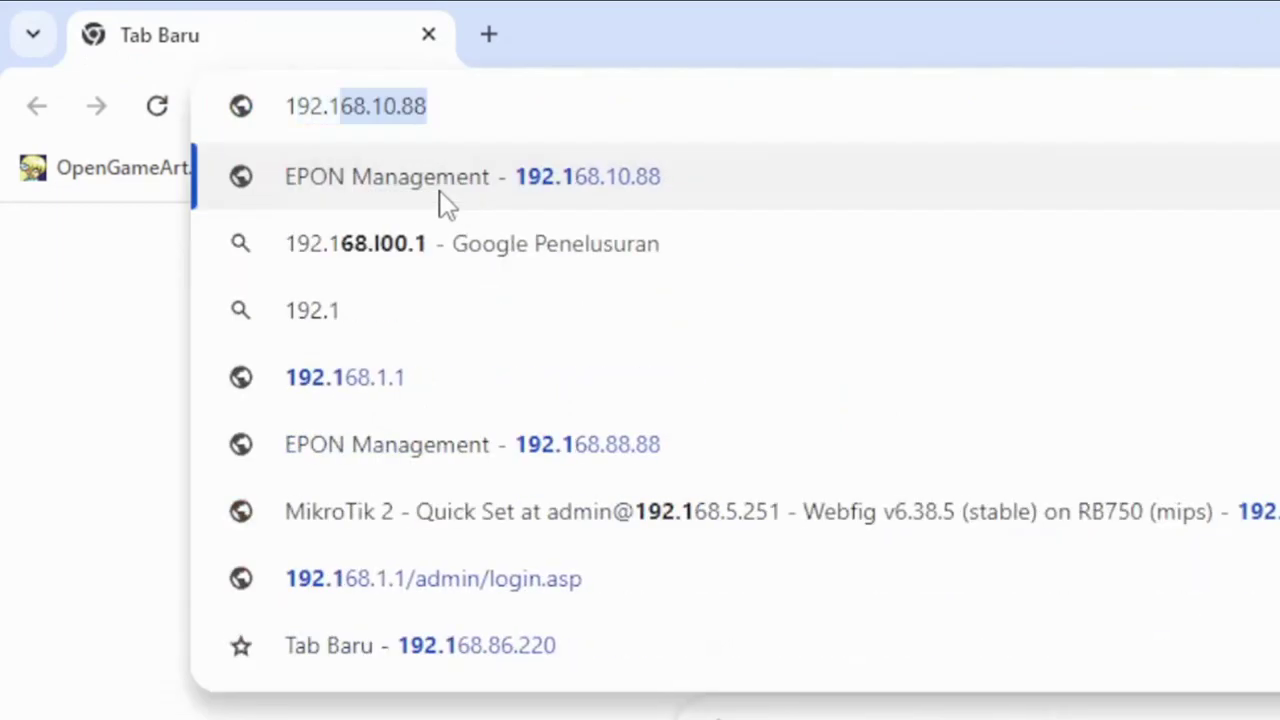
text(68.88.88)
key(Return)
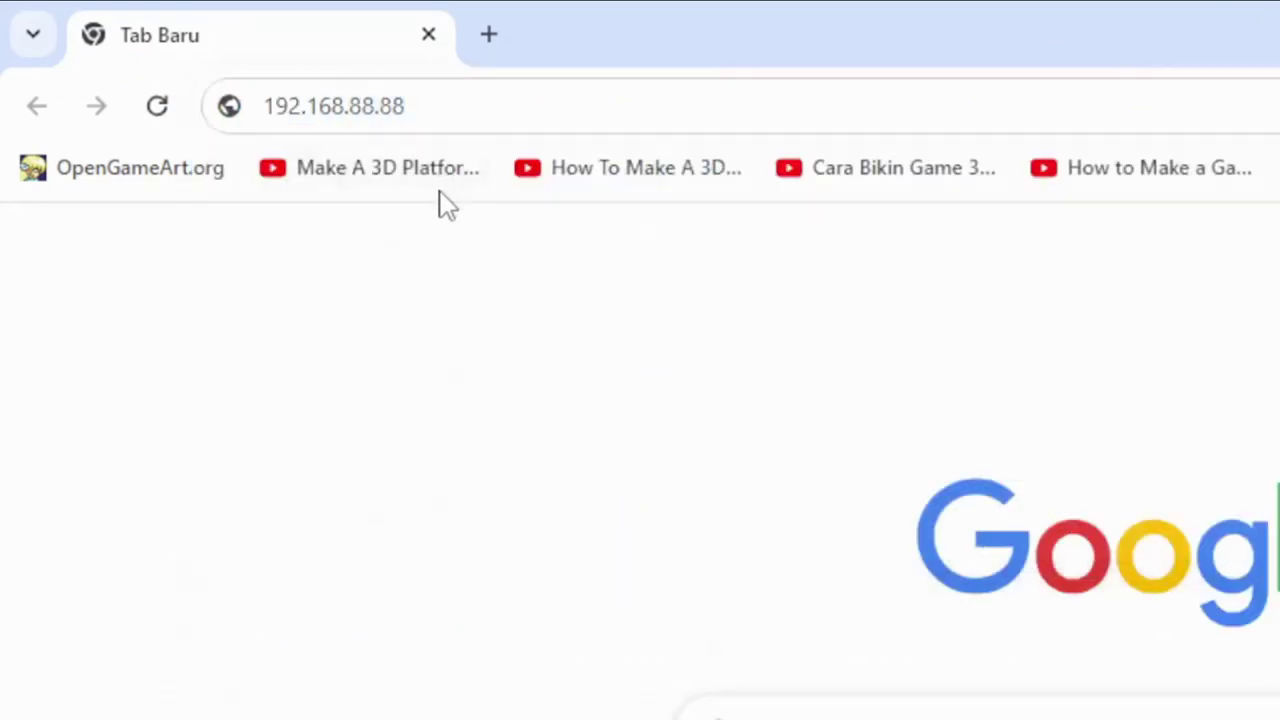
click(457, 100)
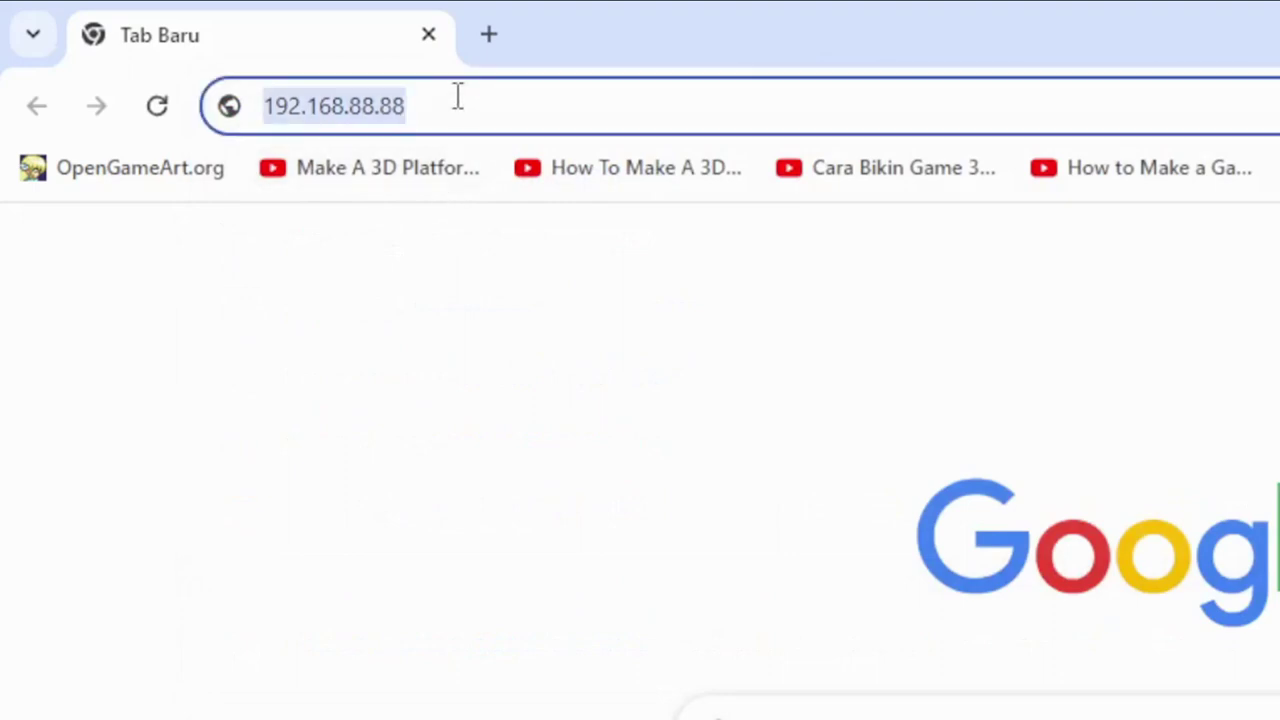
click(463, 105)
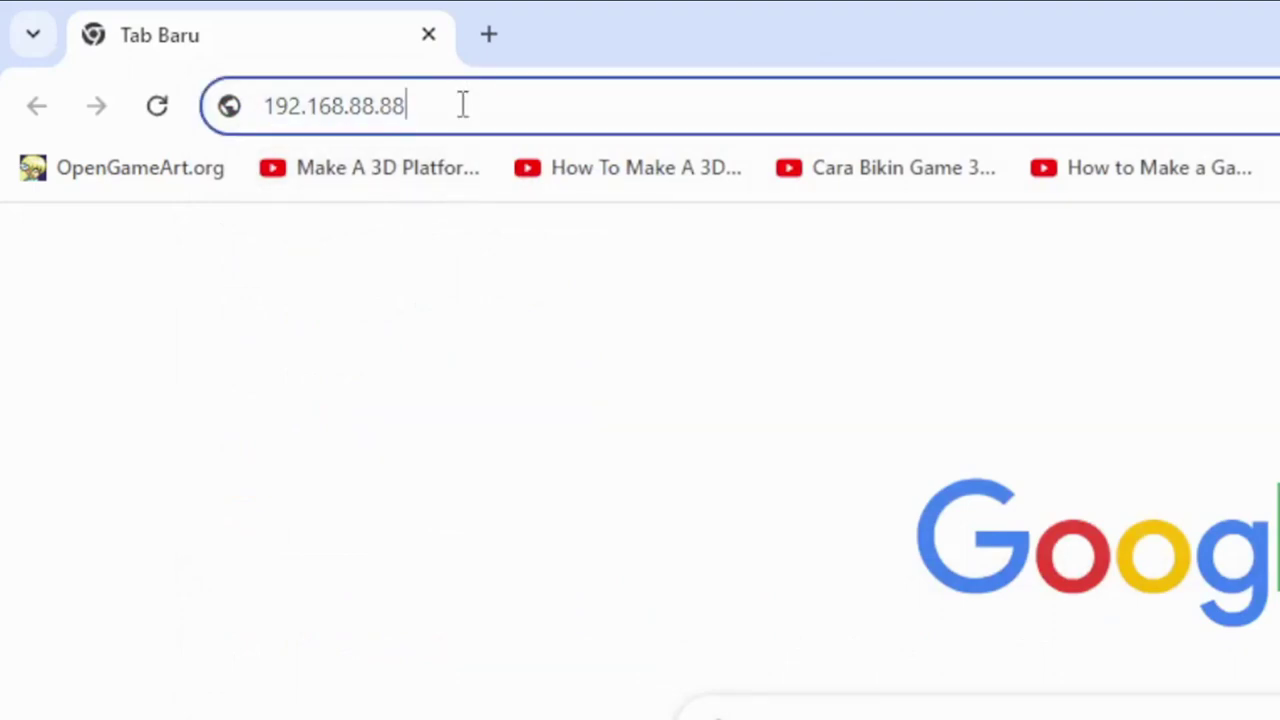
key(BackSpace)
key(BackSpace)
key(BackSpace)
key(BackSpace)
key(BackSpace)
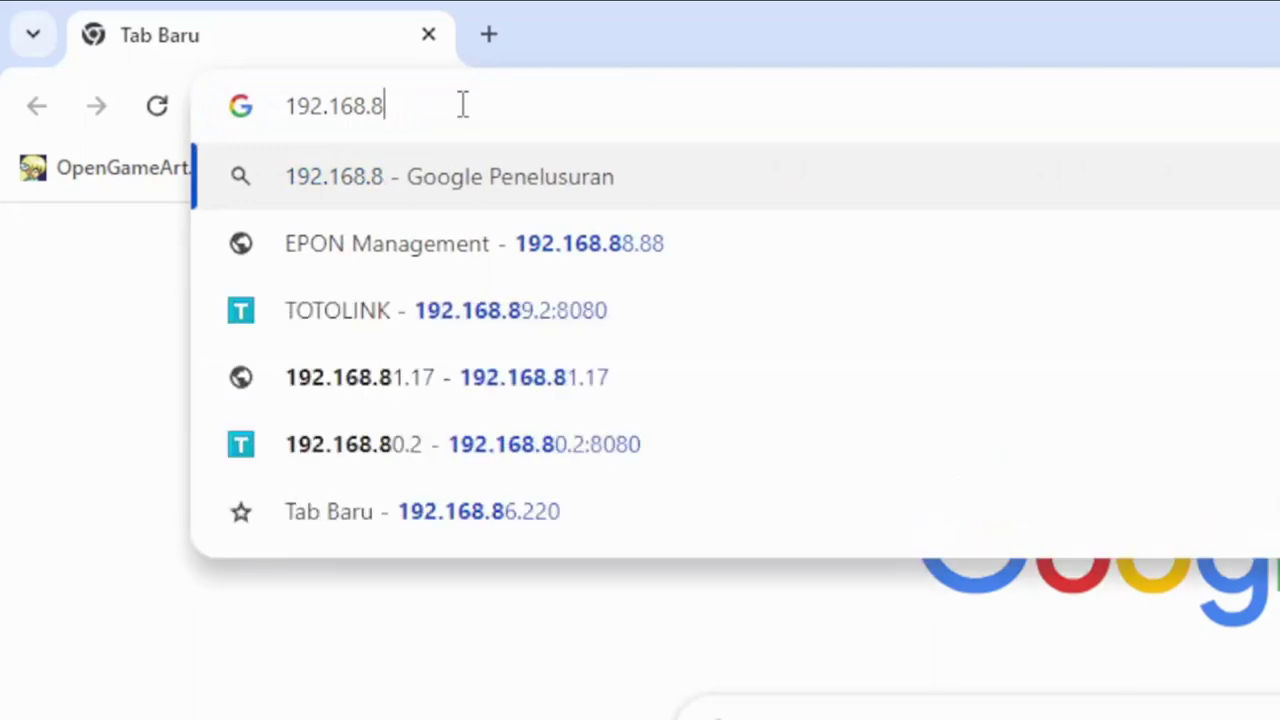
text(80)
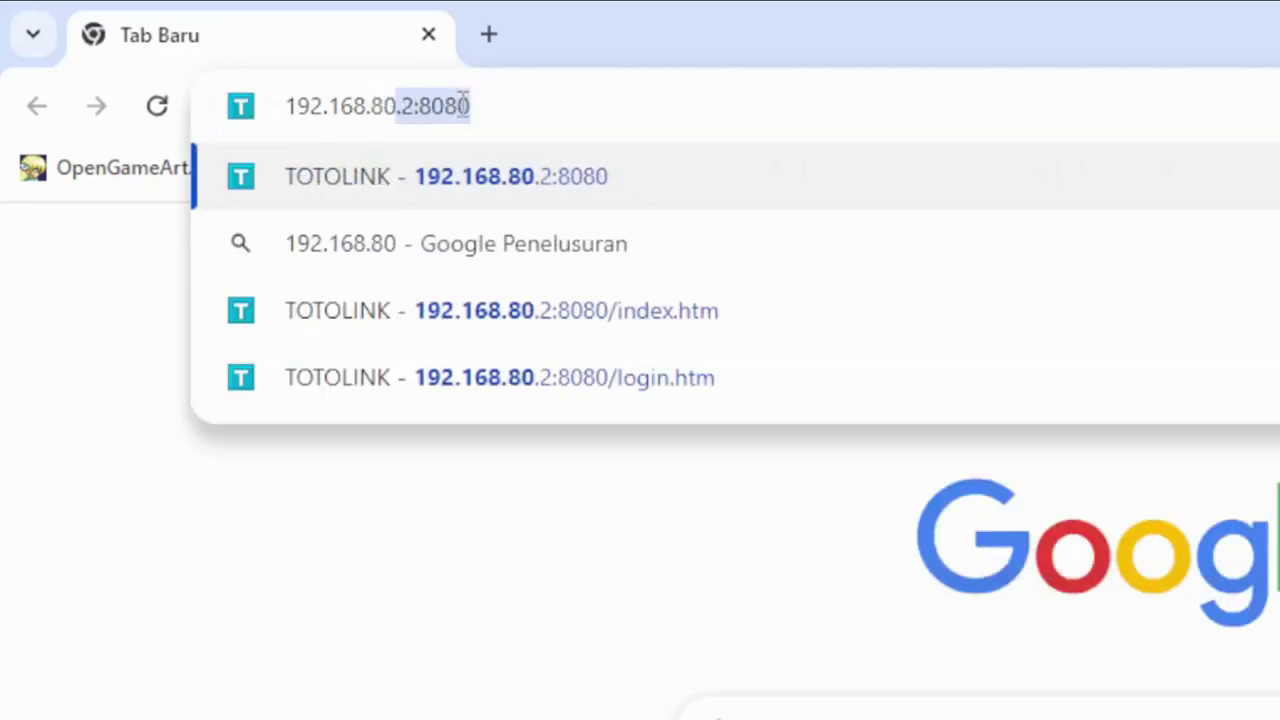
text(.2)
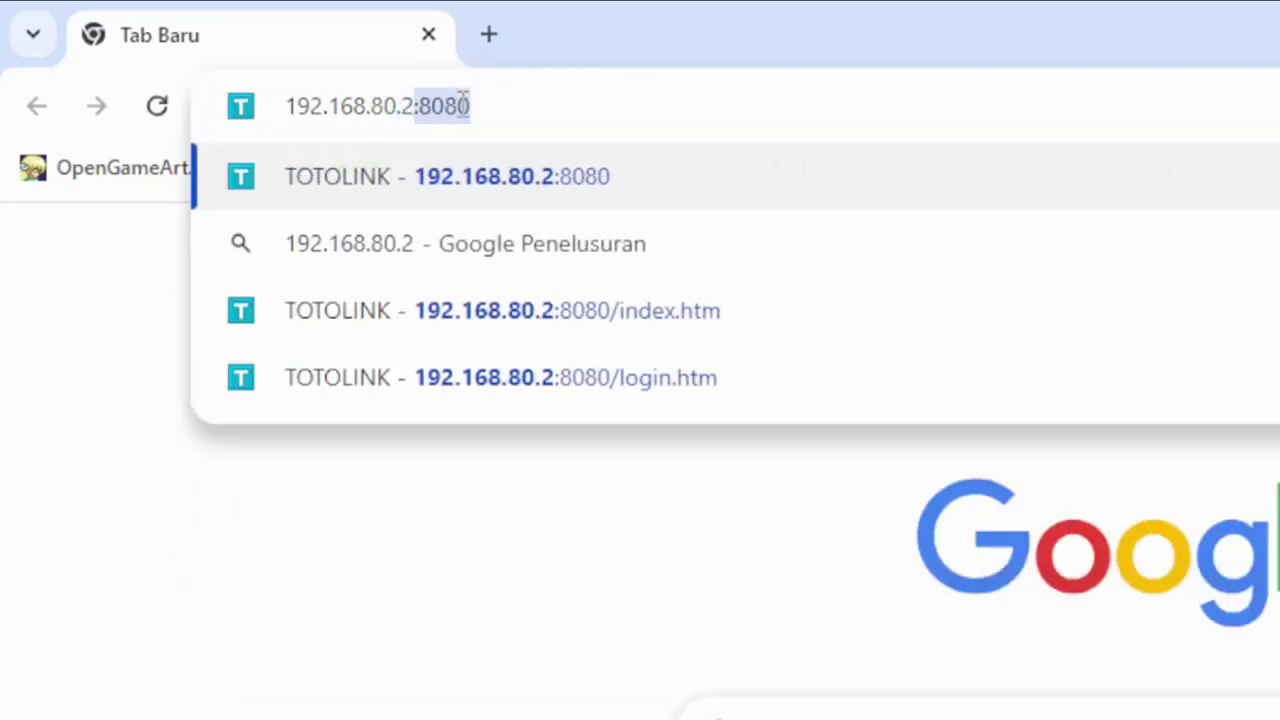
key(Right)
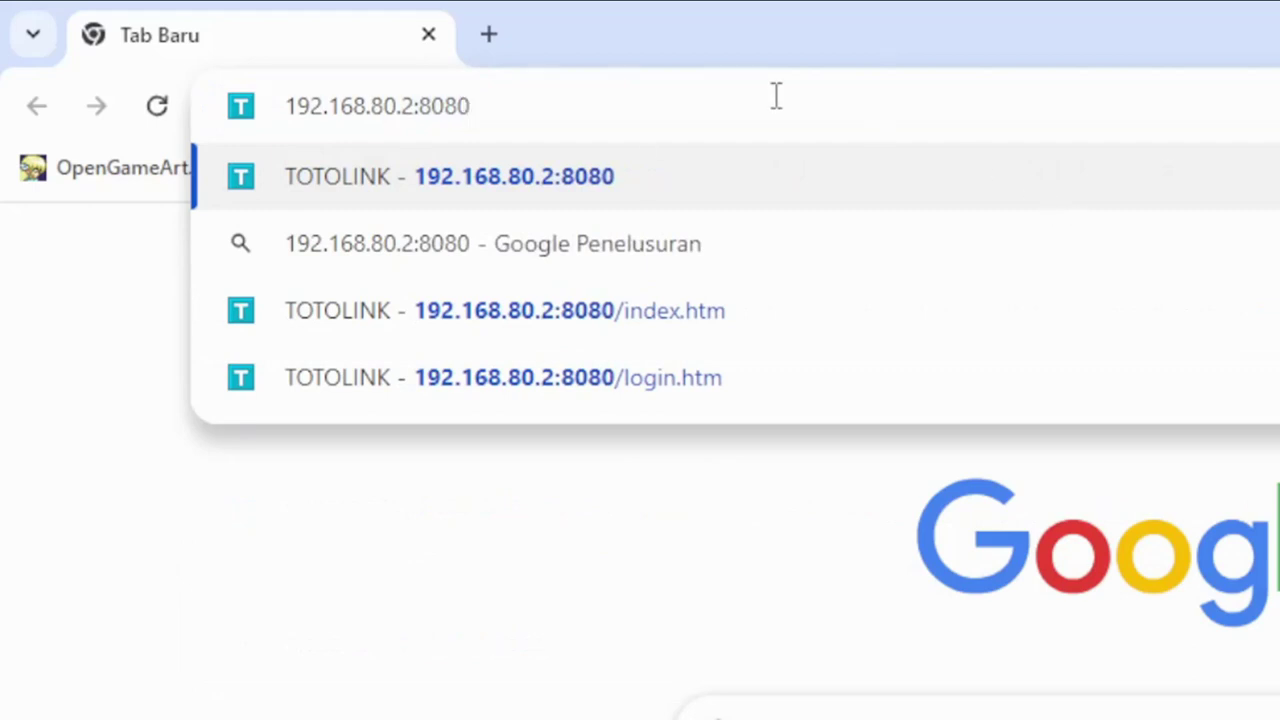
key(Return)
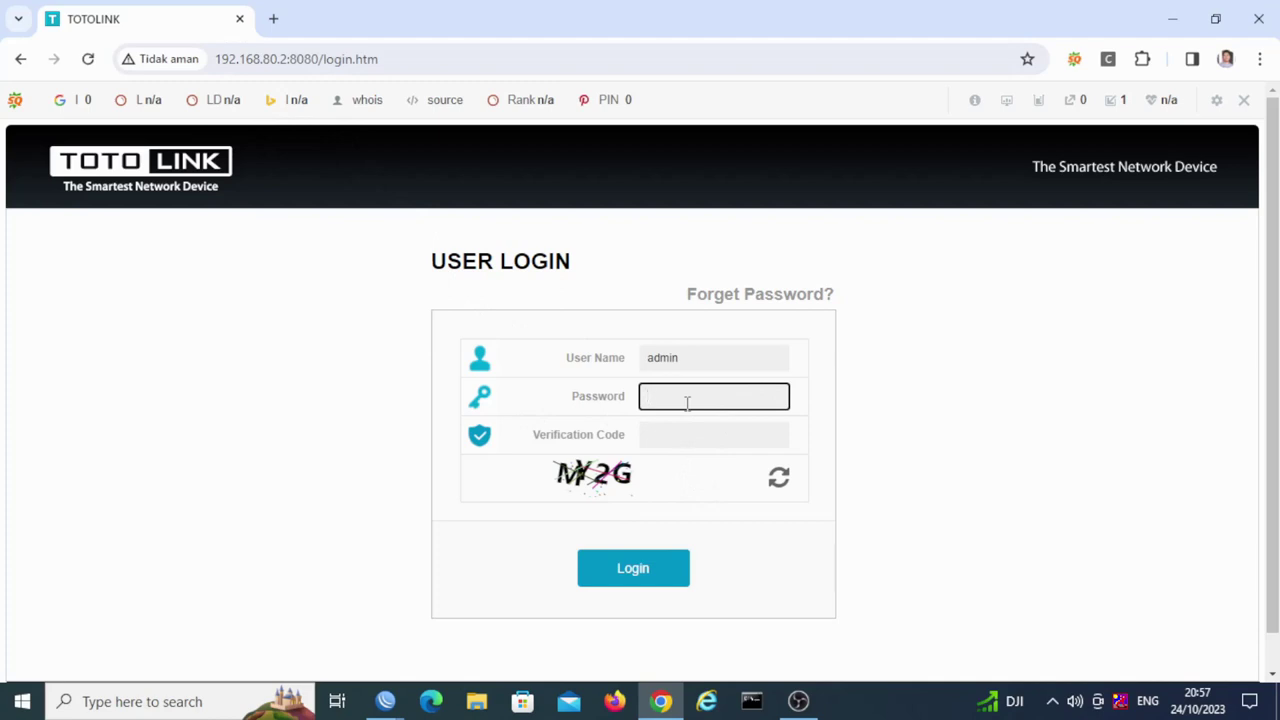
Step: Enter the captcha verification code and log in to the 192.168.80.2 TOTOLINK router
key(Tab)
text(MY)
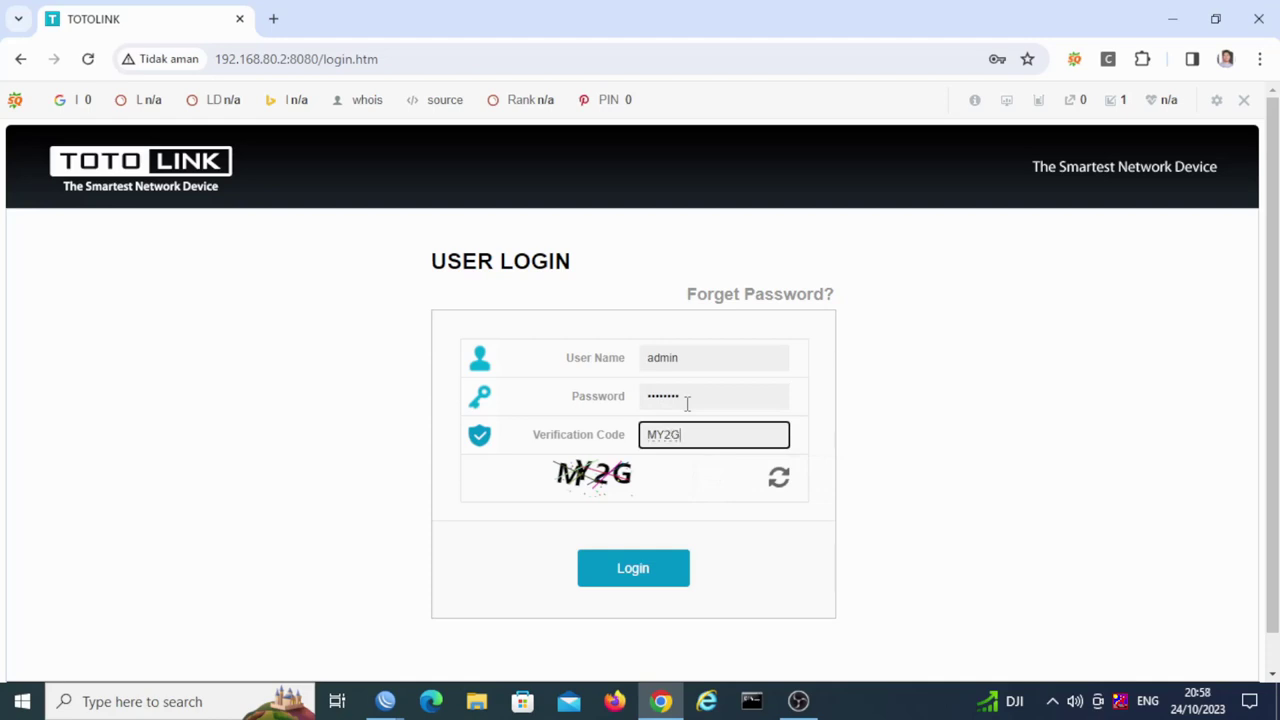
click(657, 572)
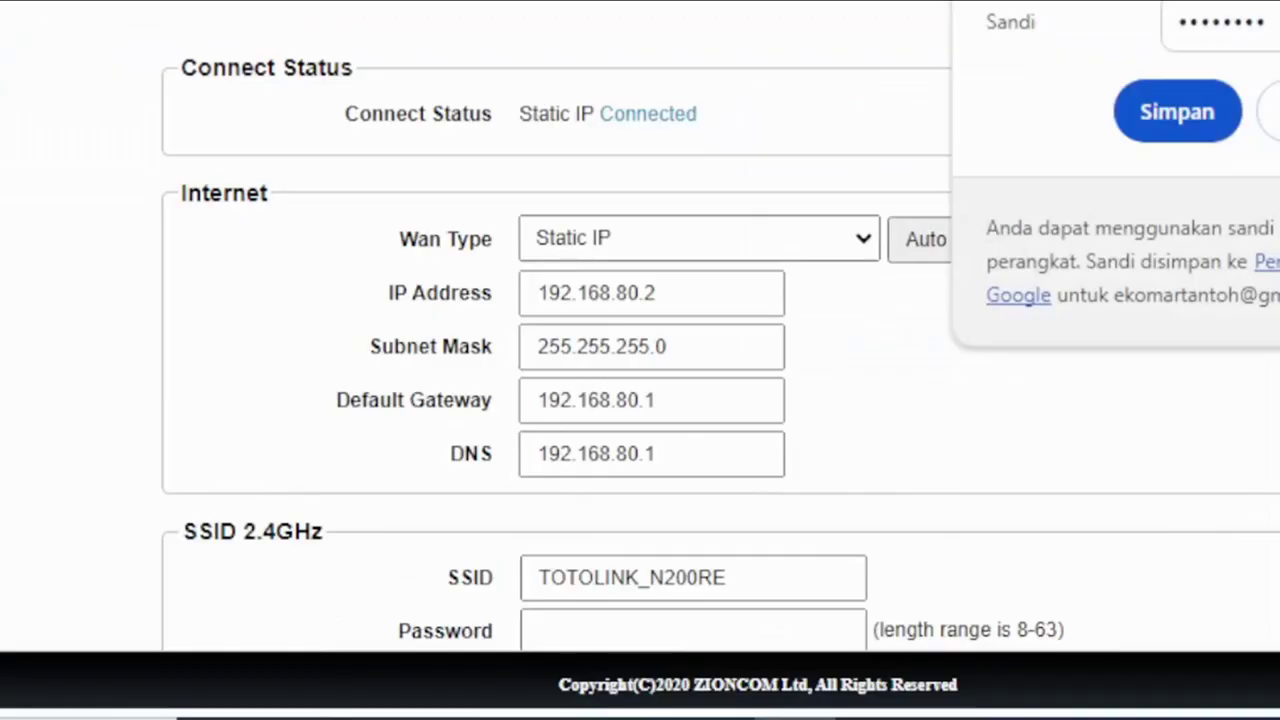
Step: Save the login password, review the N200RE's WAN Settings (Static IP, port 8080), and open a new tab
click(1177, 111)
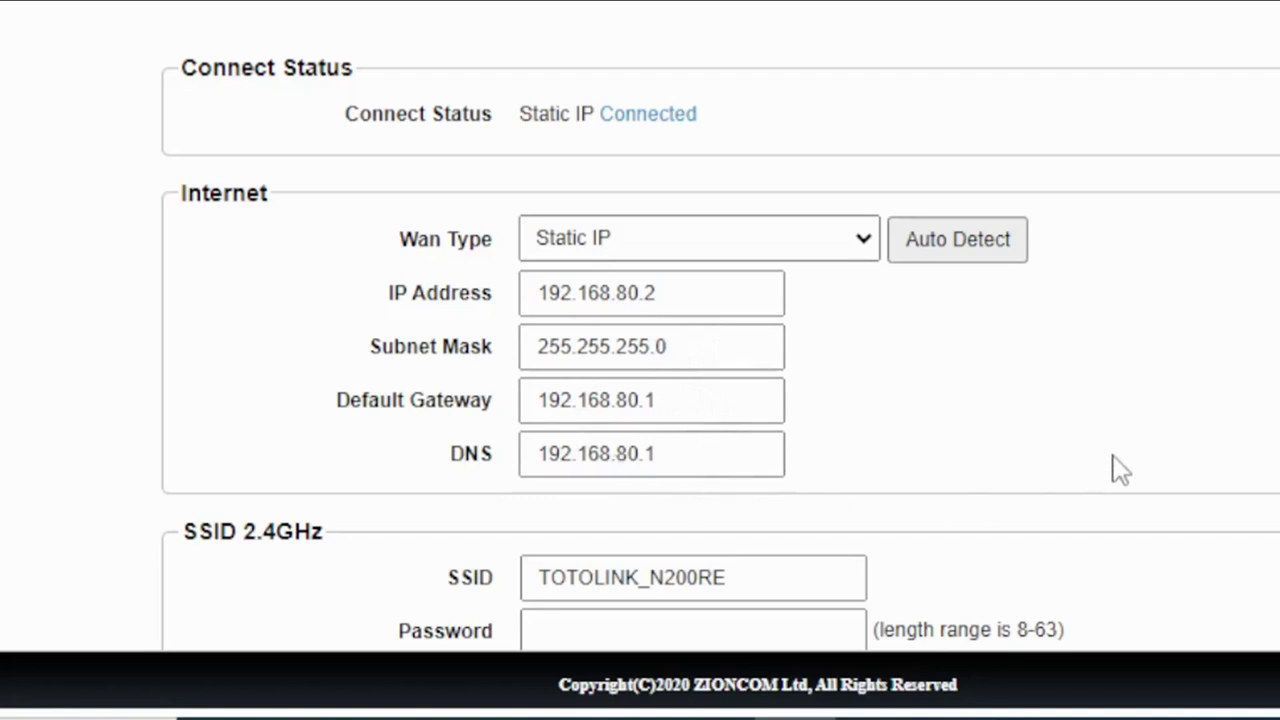
click(1086, 189)
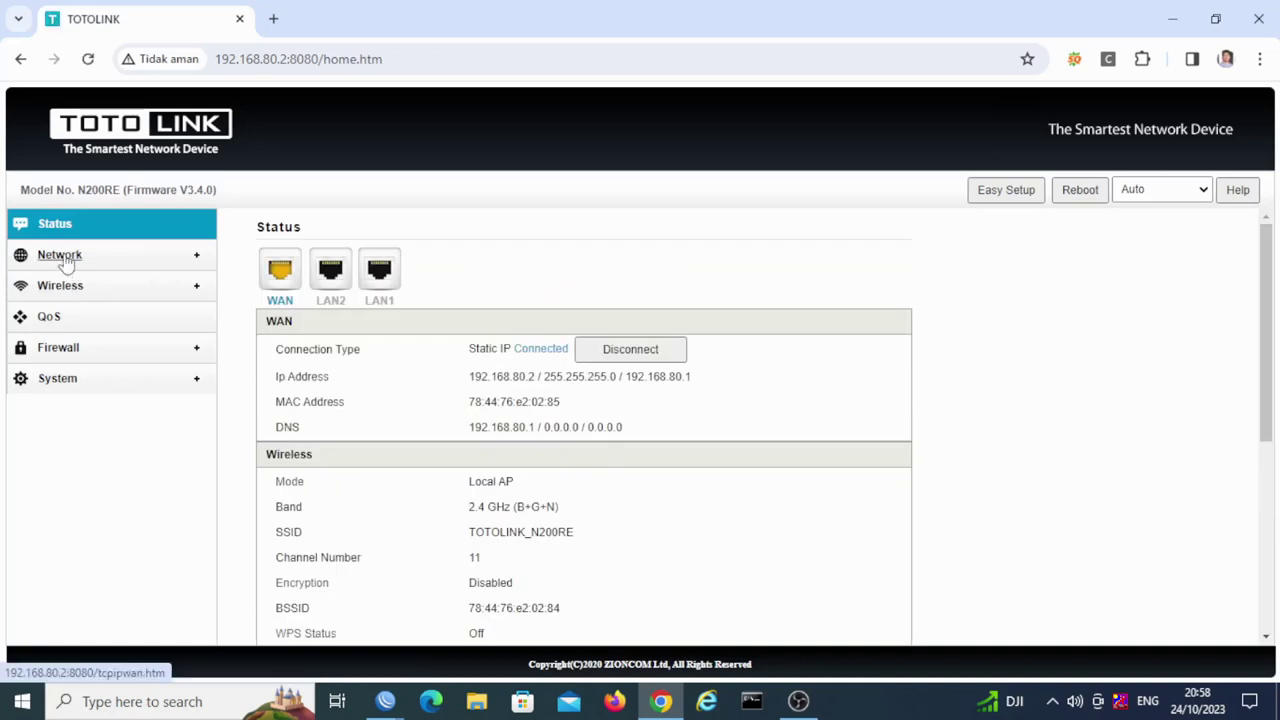
click(62, 257)
click(75, 287)
scroll(1266, 302, down, 2)
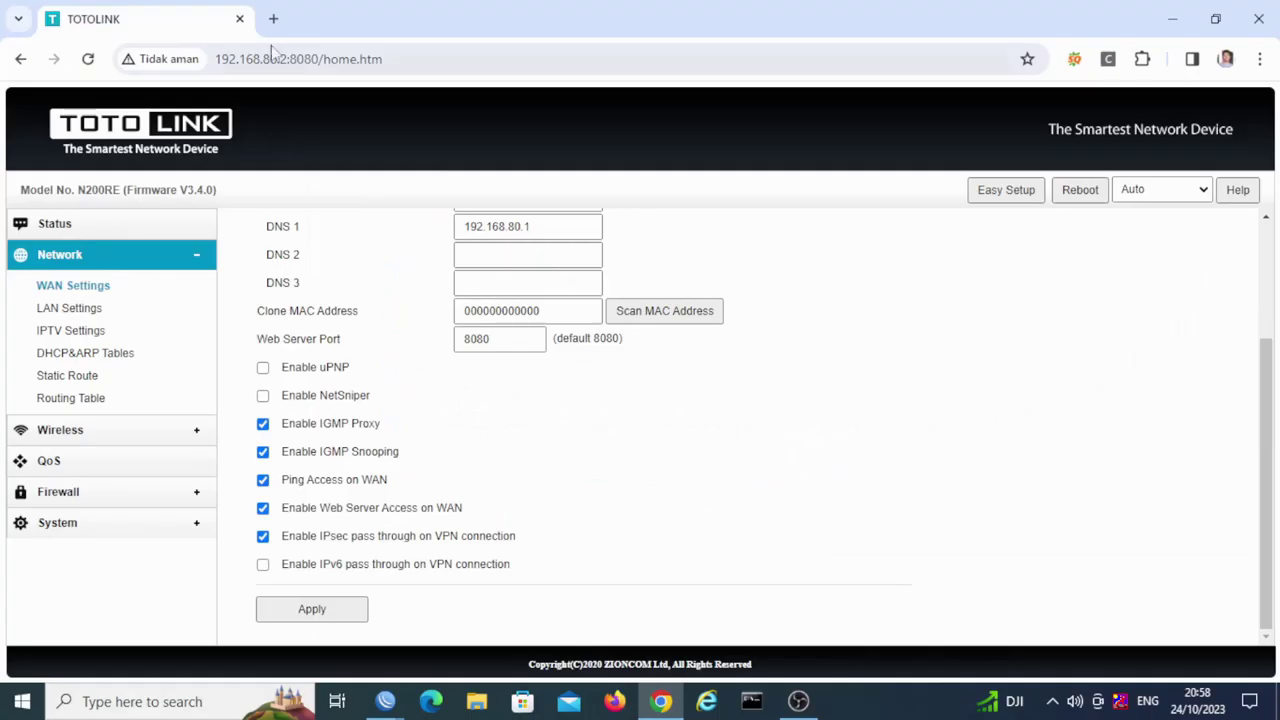
click(277, 19)
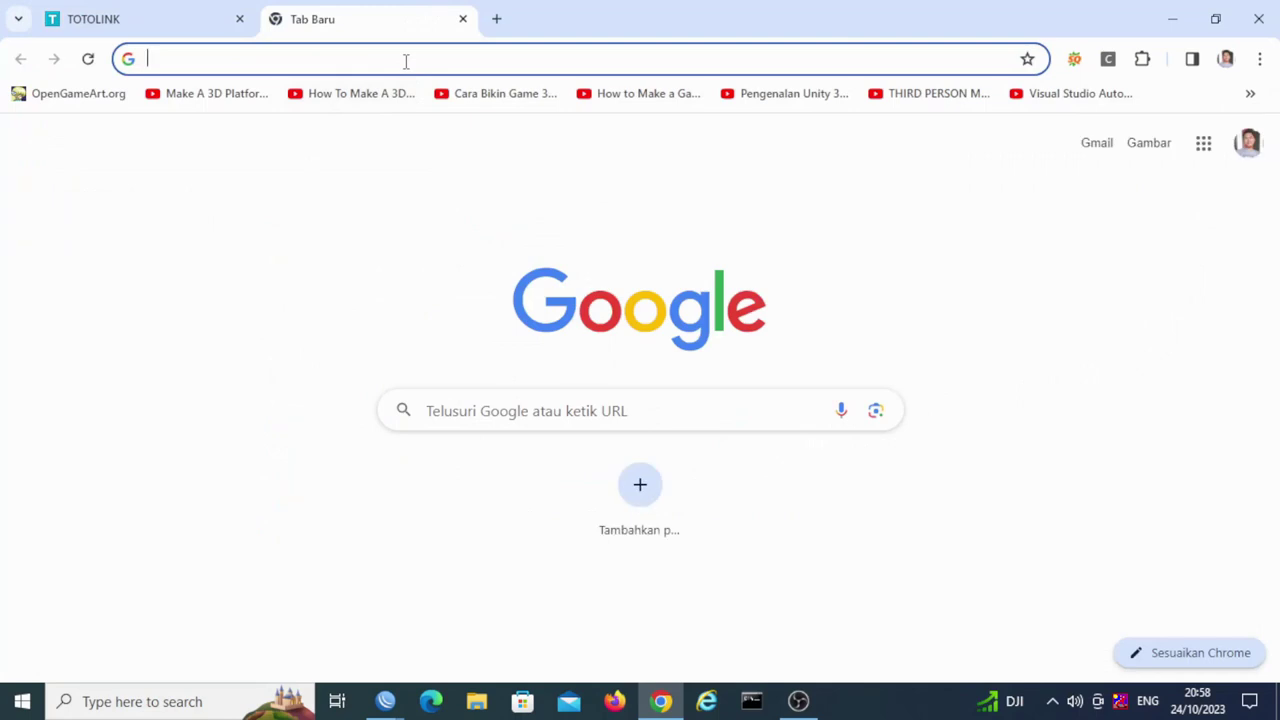
Step: Load the second router's login page at 192.168.89.2:8080 via address autocompletion
text(192)
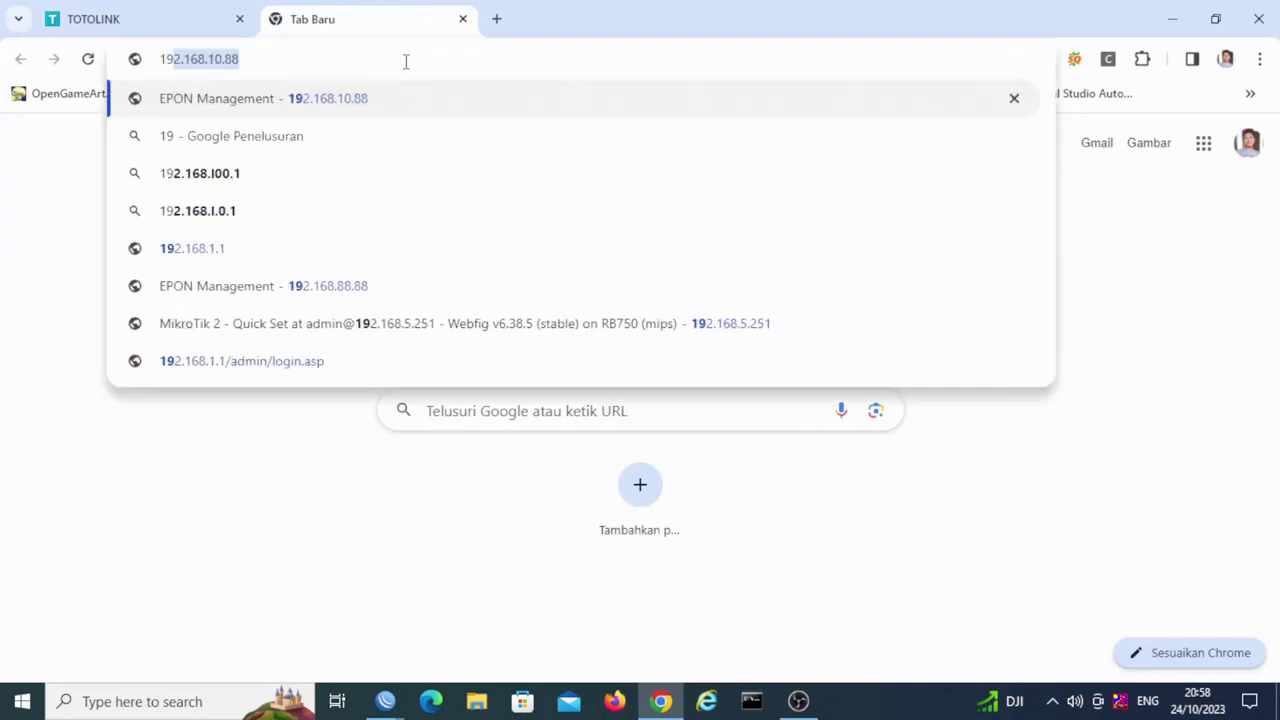
text(.168)
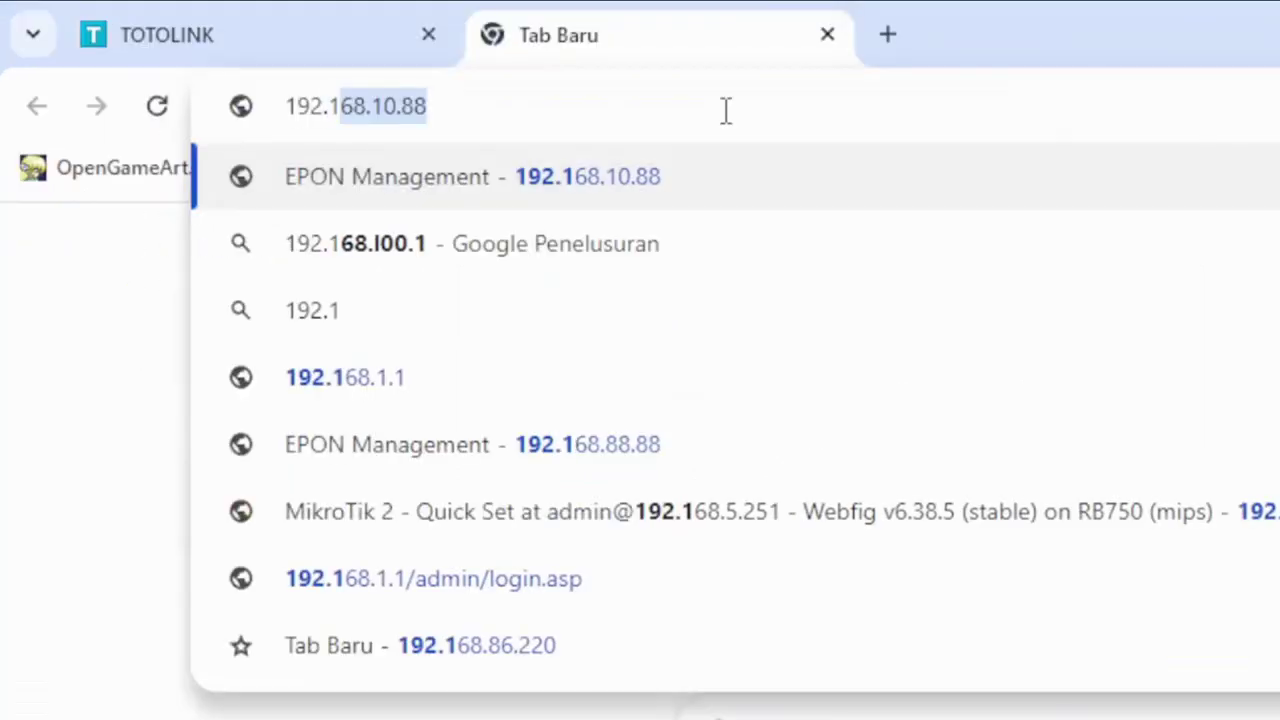
text(.)
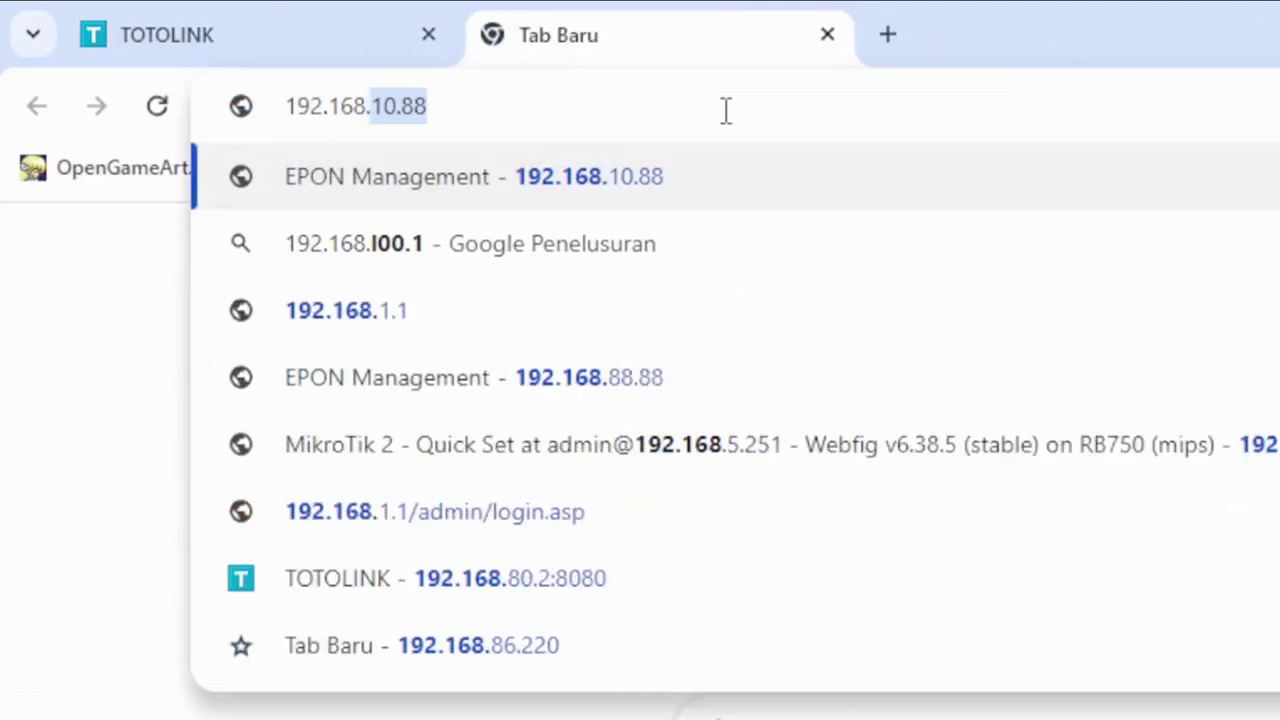
text(89)
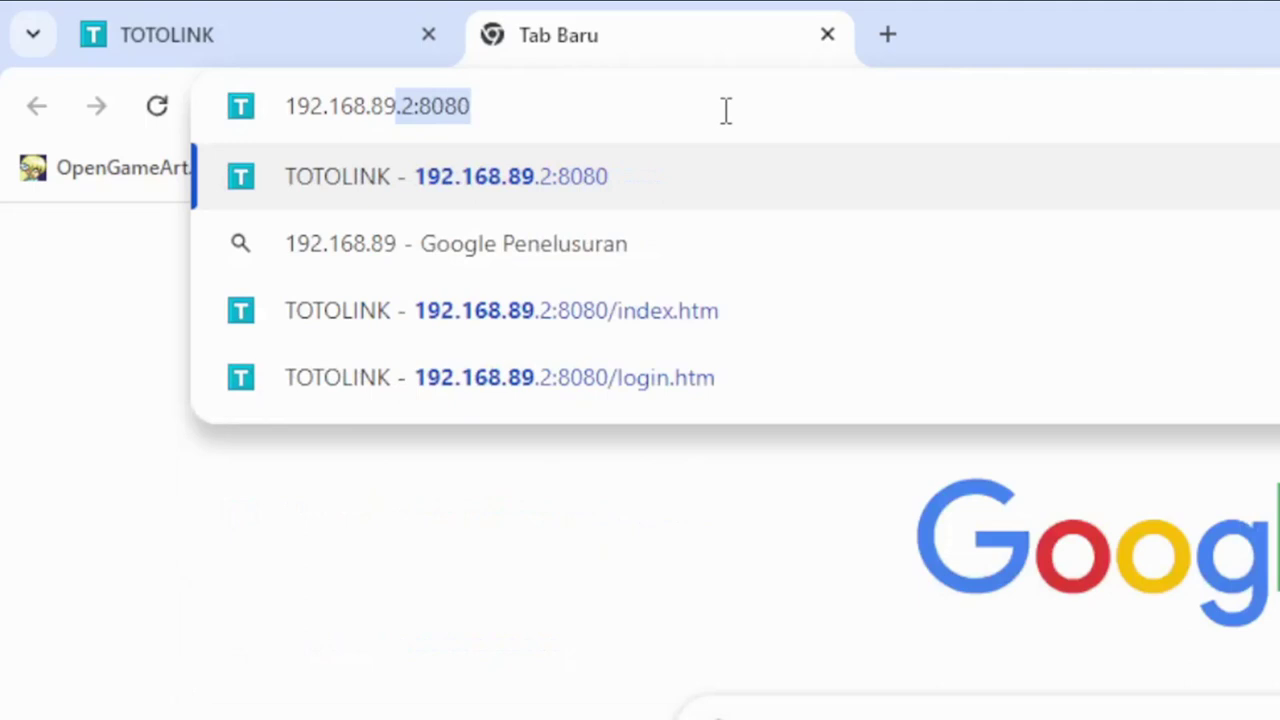
key(Right)
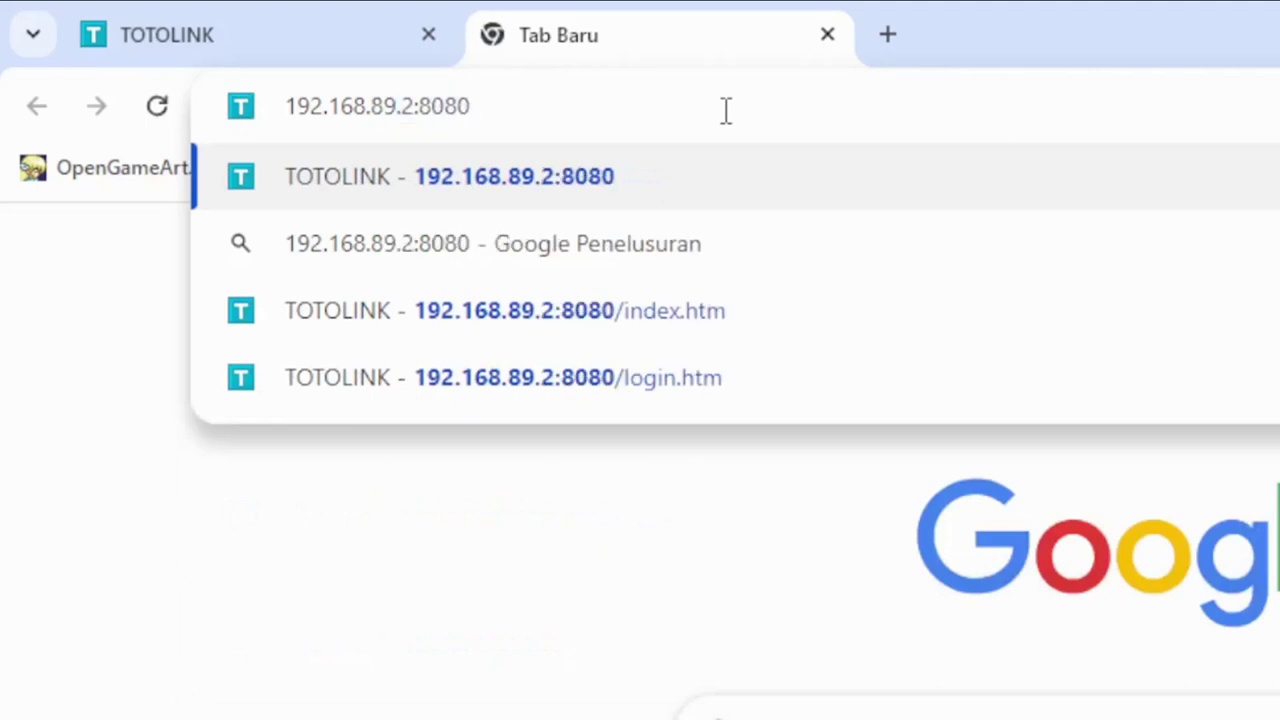
key(Return)
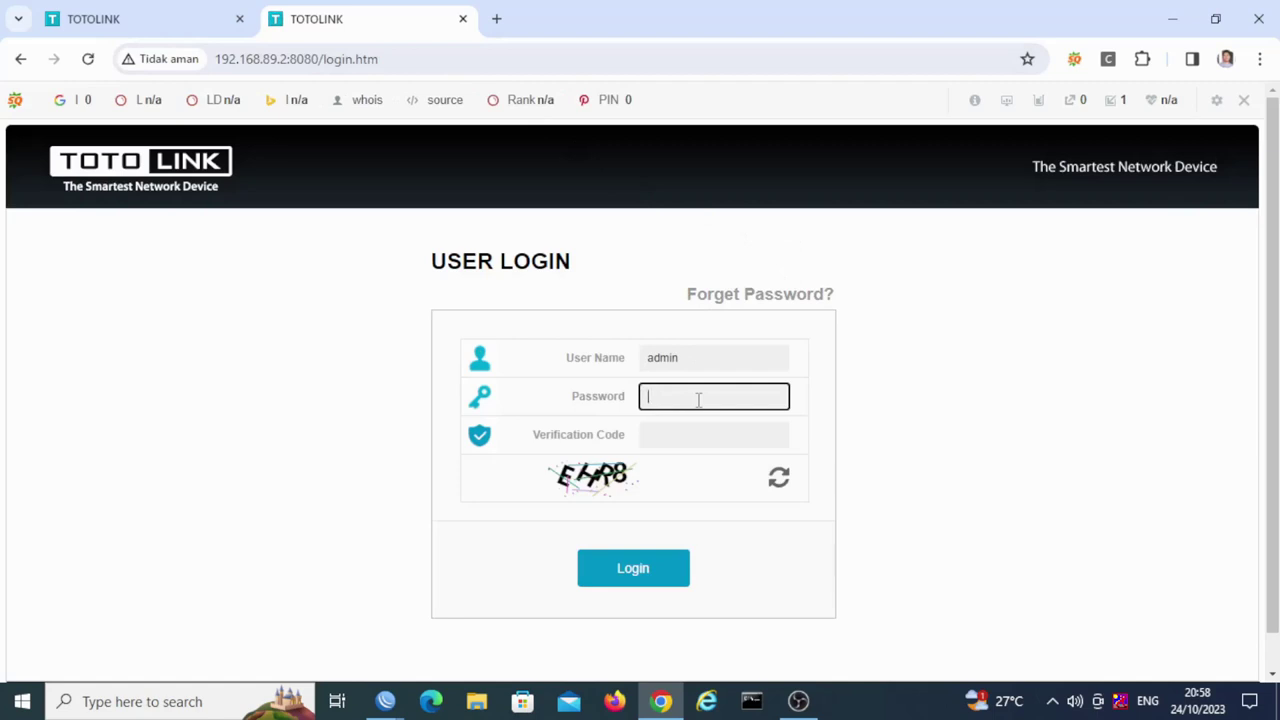
Step: Enter the password and corrected captcha code to log in to the N300RT at 192.168.89.2
text(h\H)
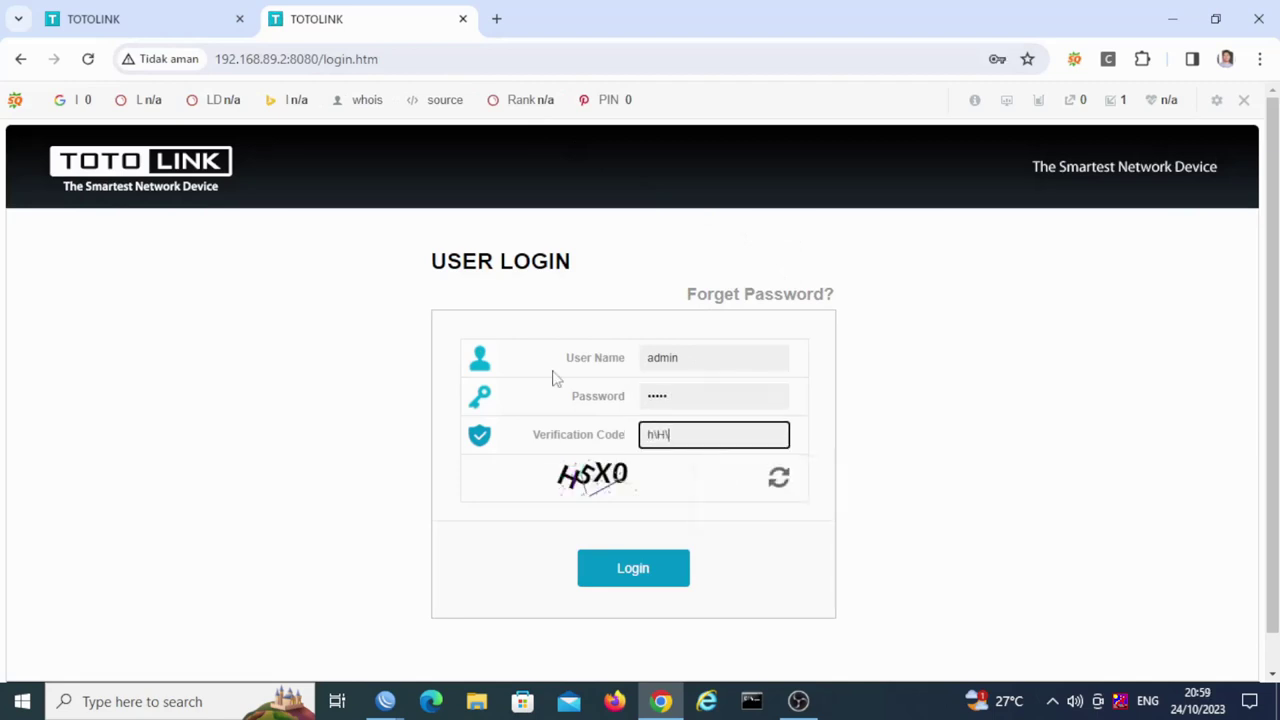
key(BackSpace)
key(BackSpace)
key(BackSpace)
text(H)
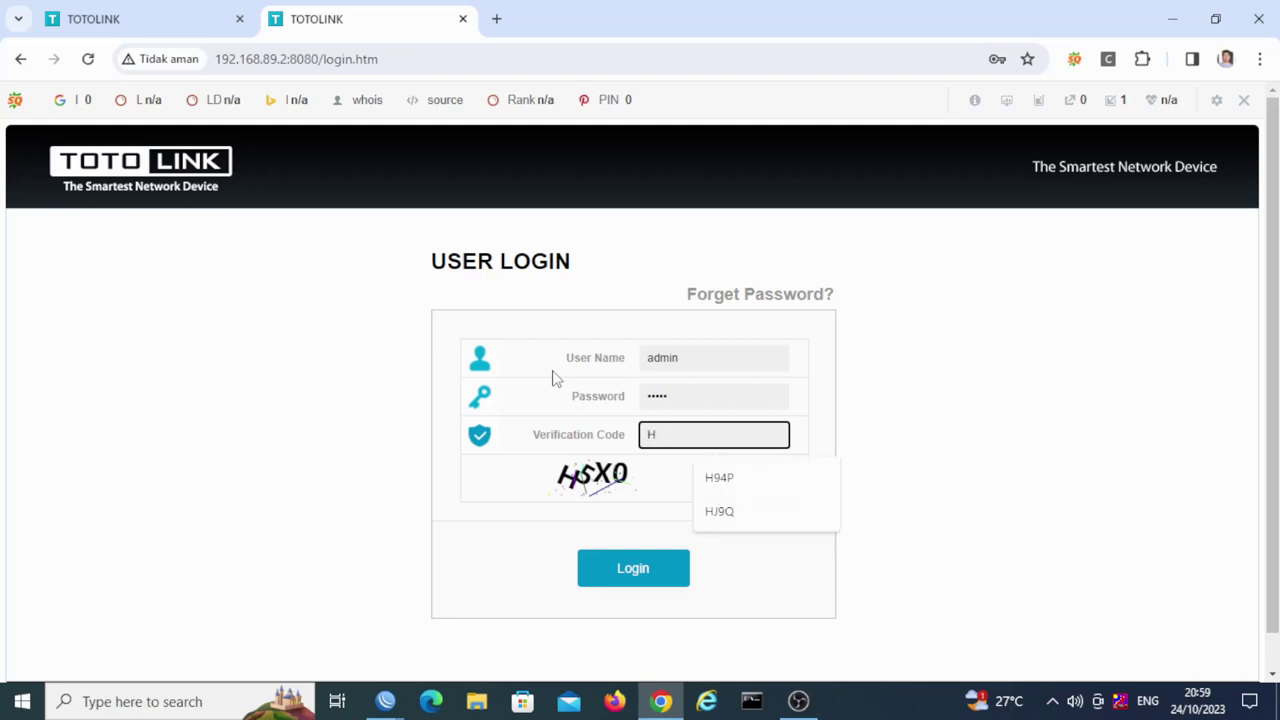
text(5X0)
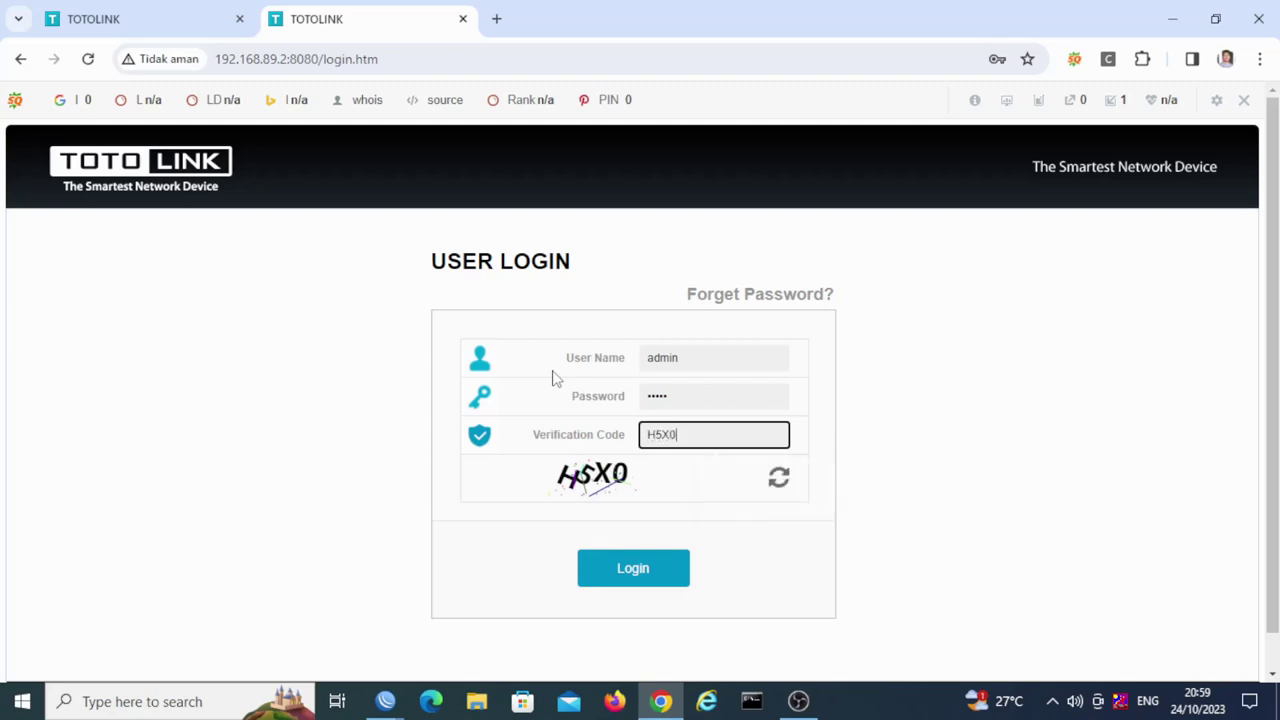
key(Return)
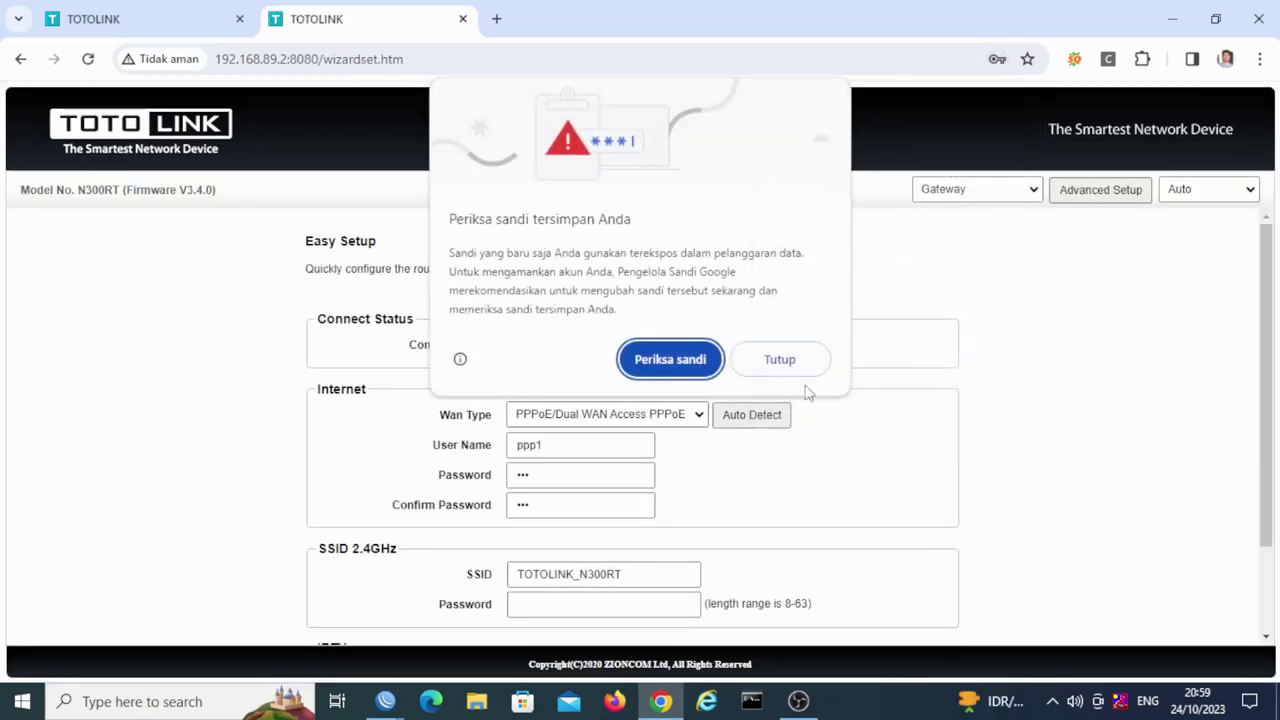
Step: Dismiss Chrome's password popups and review the N300RT's Advanced Setup > Network > WAN Settings
click(798, 368)
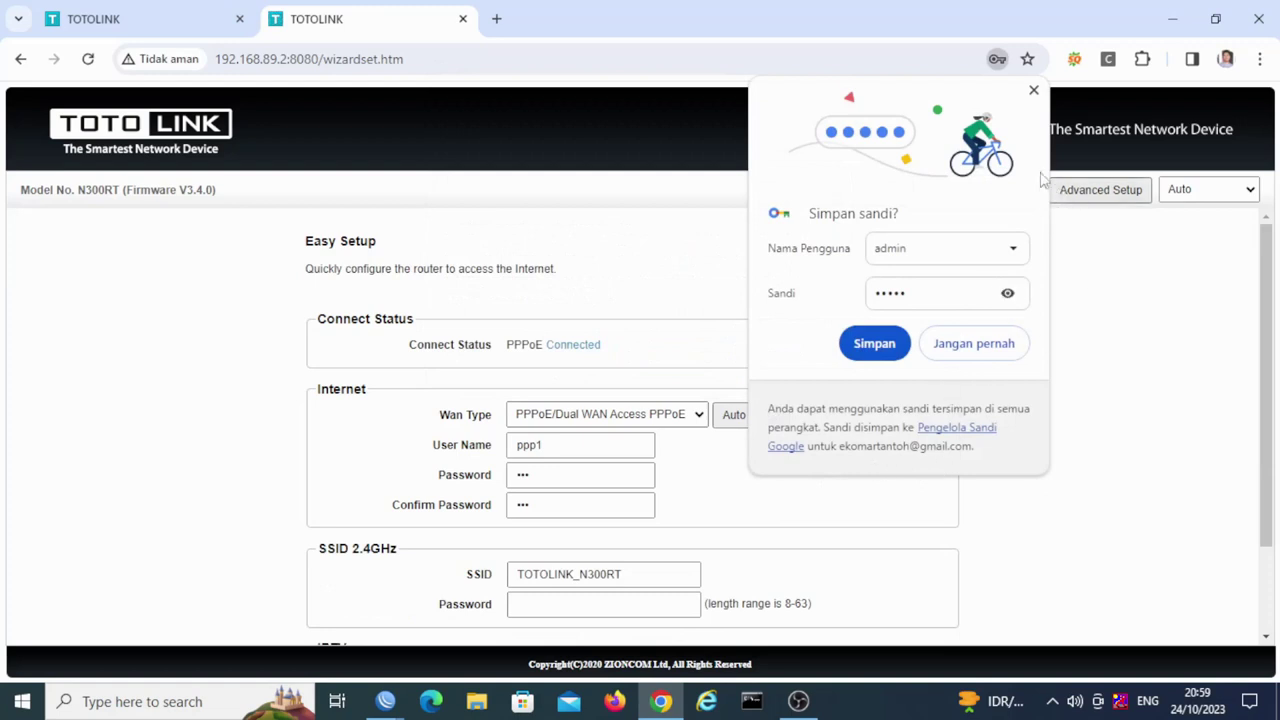
click(1034, 90)
click(1091, 193)
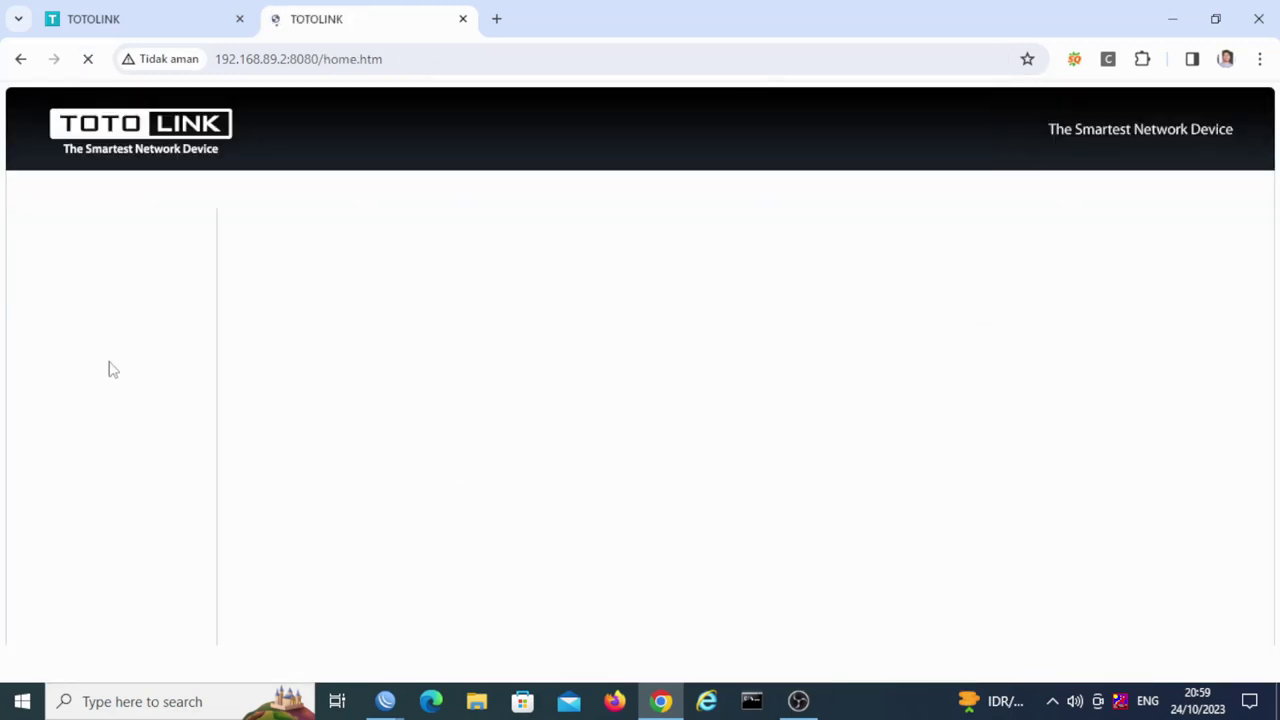
click(109, 254)
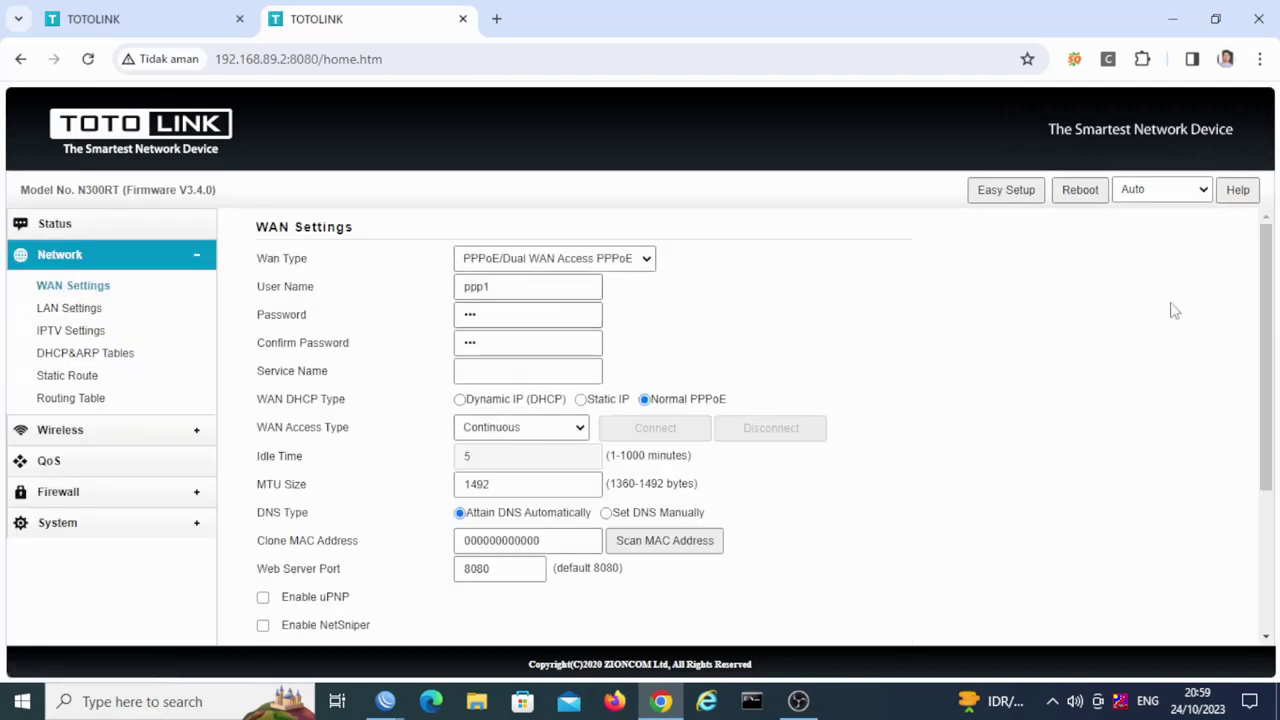
drag(1268, 288, 1231, 462)
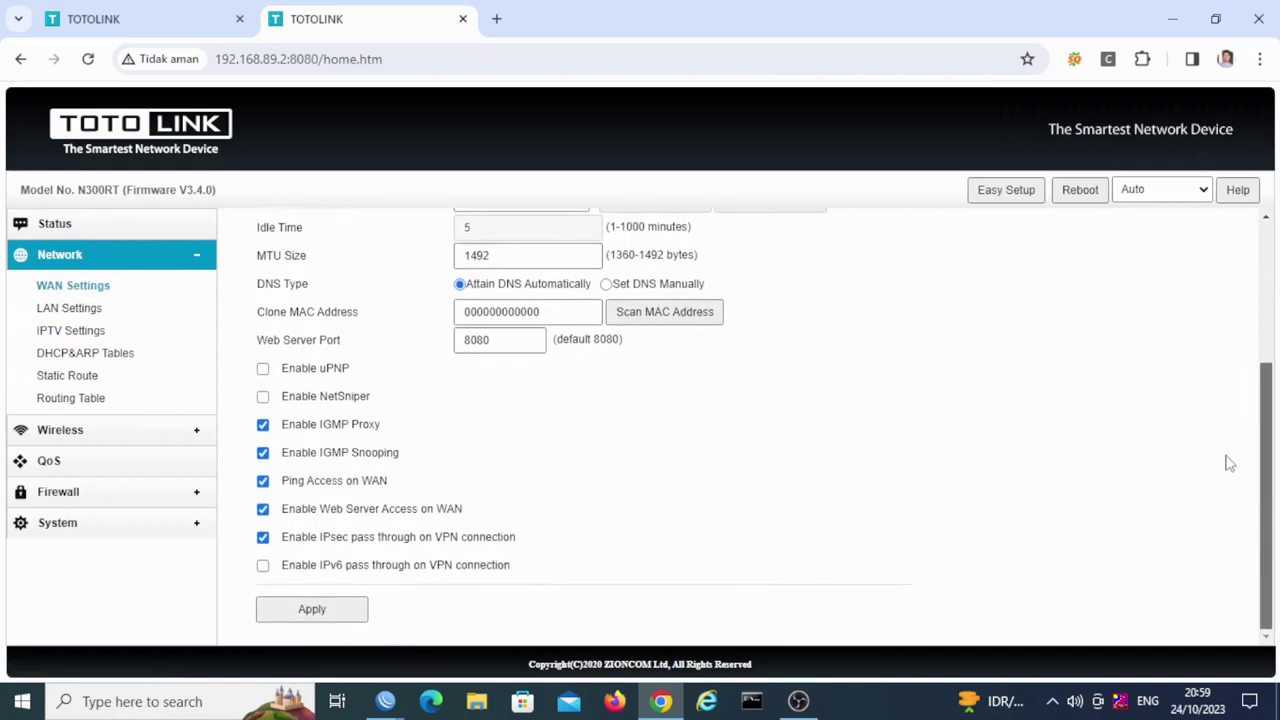
drag(311, 527, 263, 503)
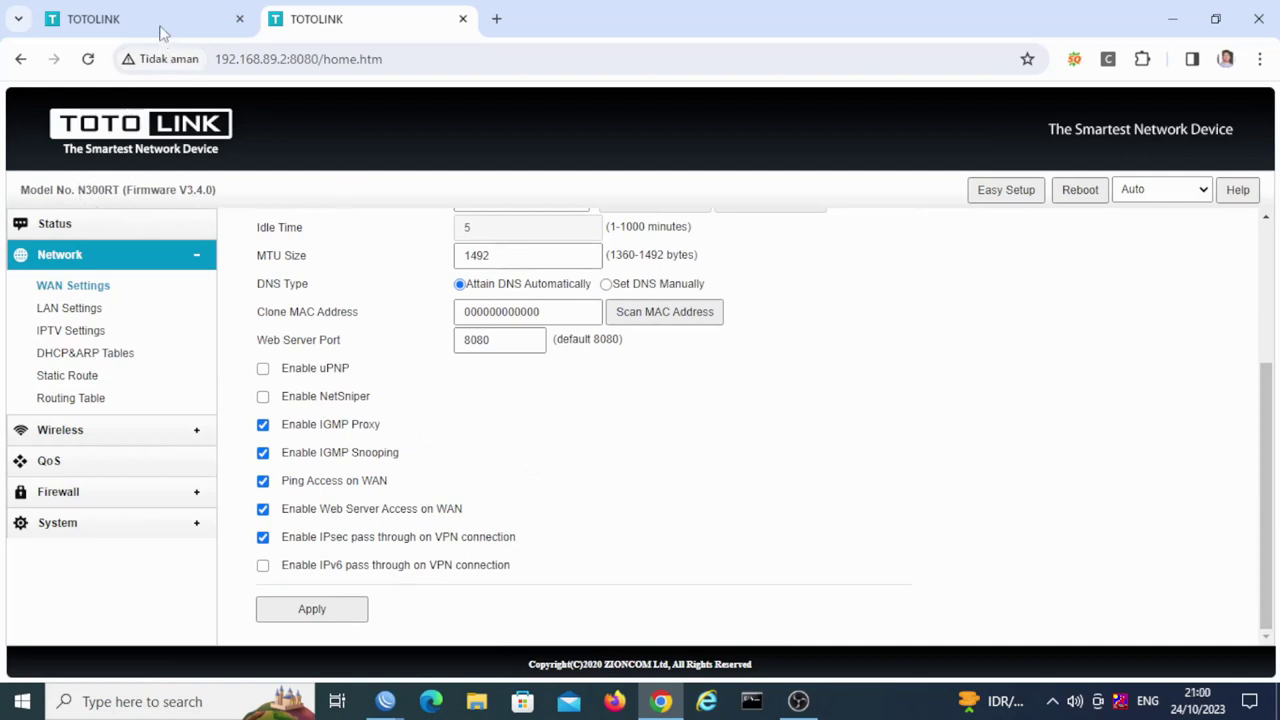
Step: Switch back to the N200RE router's tab at 192.168.80.2
click(200, 30)
click(376, 26)
click(200, 24)
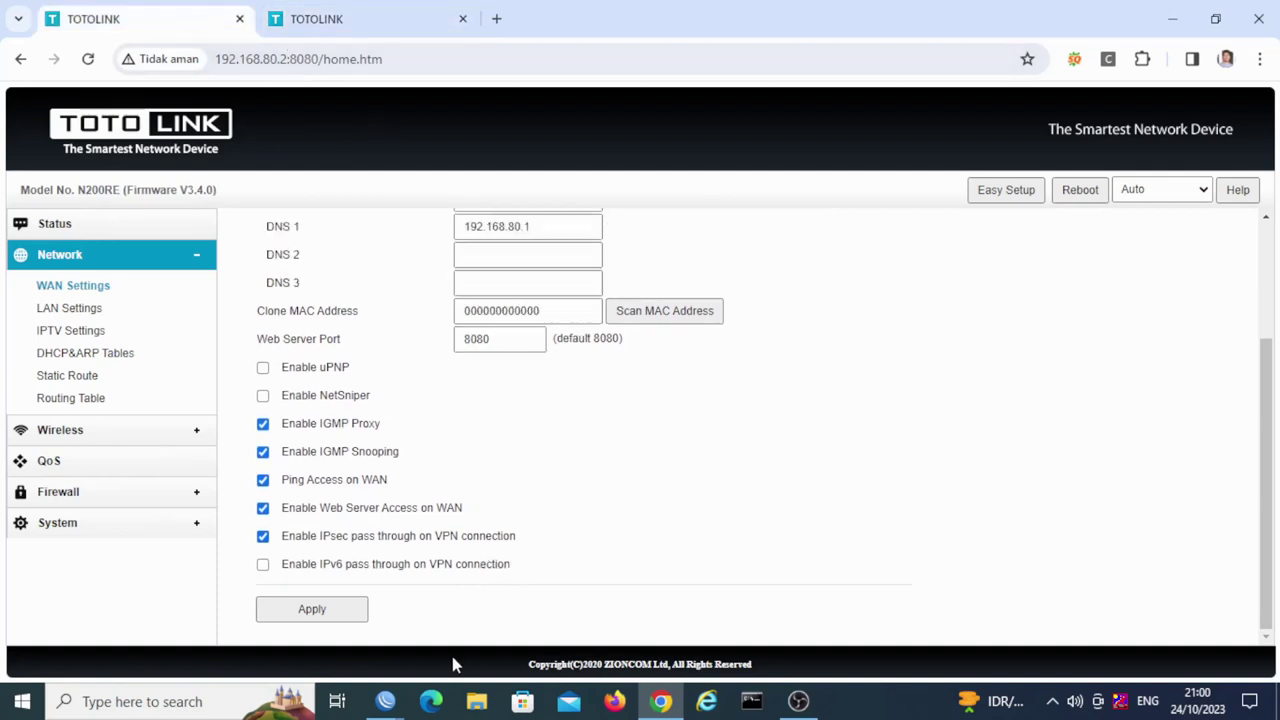
Step: Glance at WinBox, then load 192.168.88.88 in a new Chrome tab
mouse_move(396, 702)
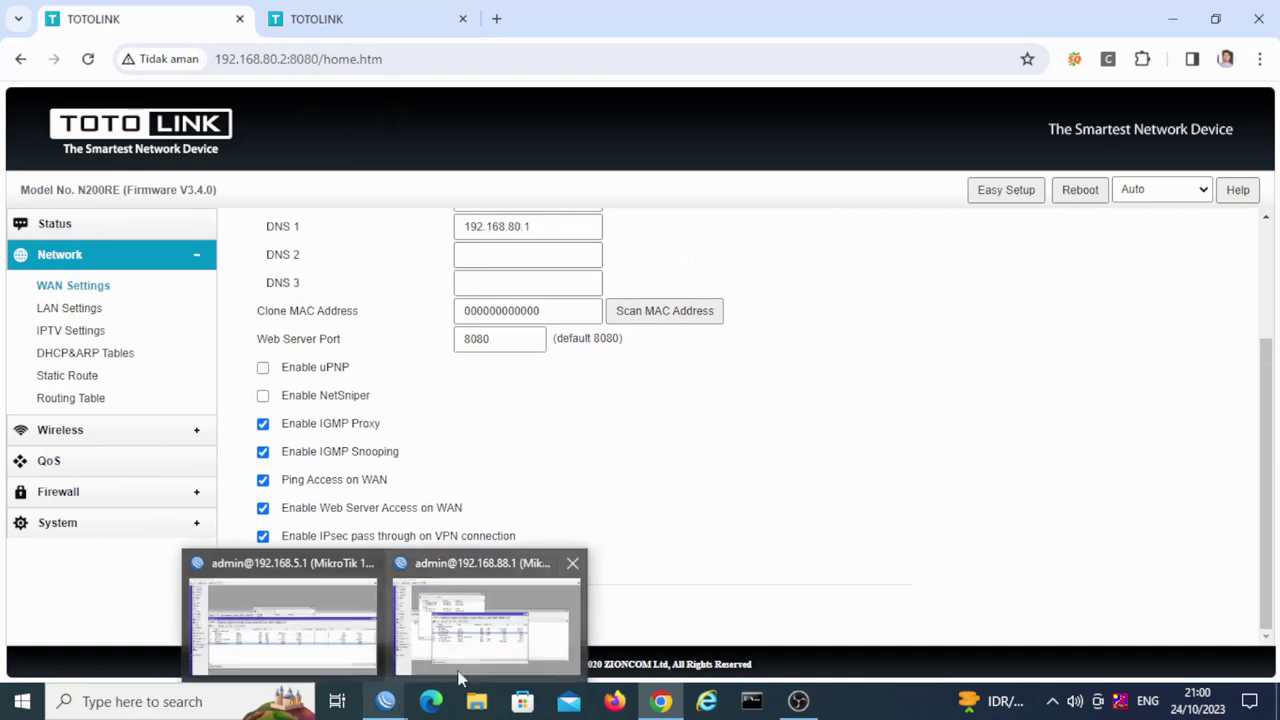
click(477, 650)
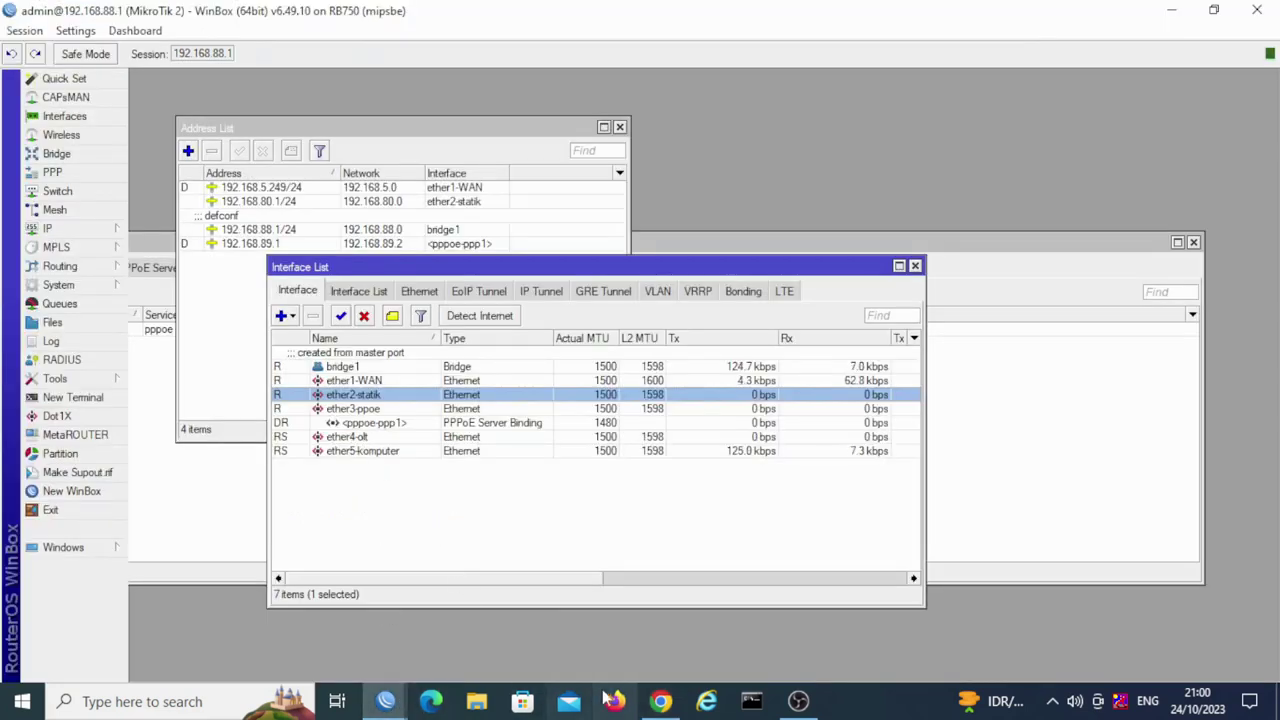
click(660, 702)
click(491, 20)
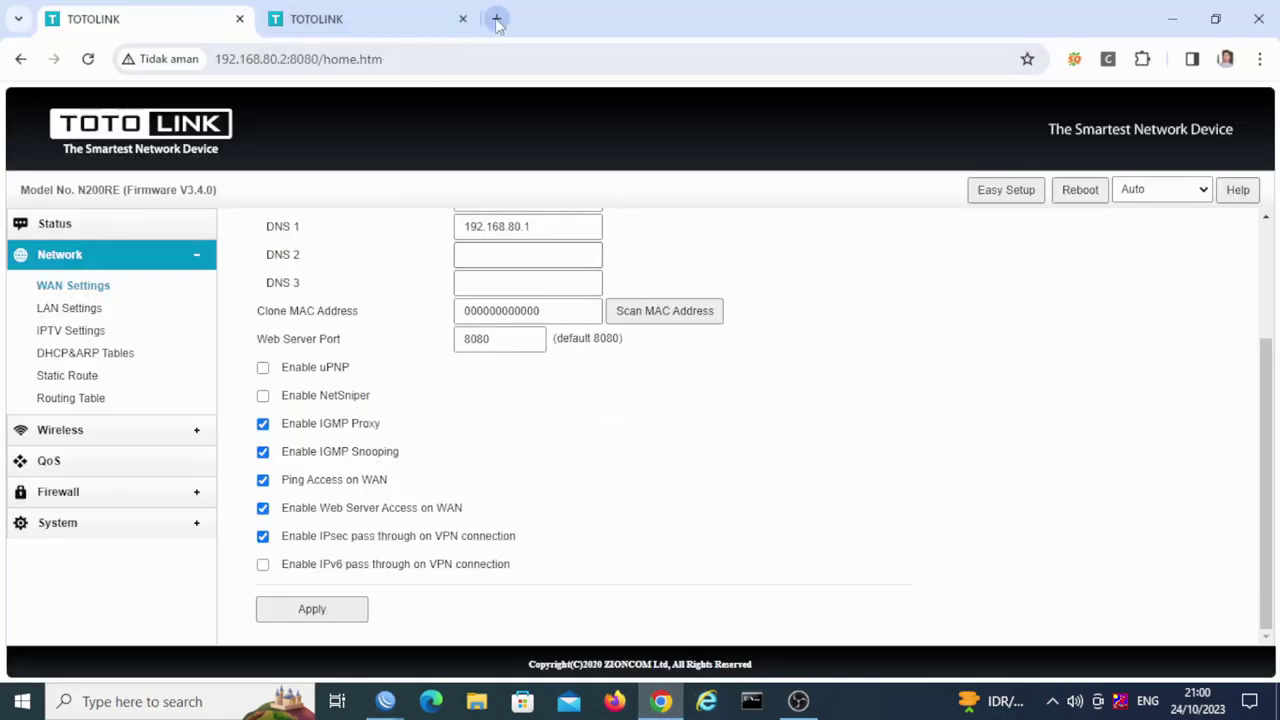
click(455, 59)
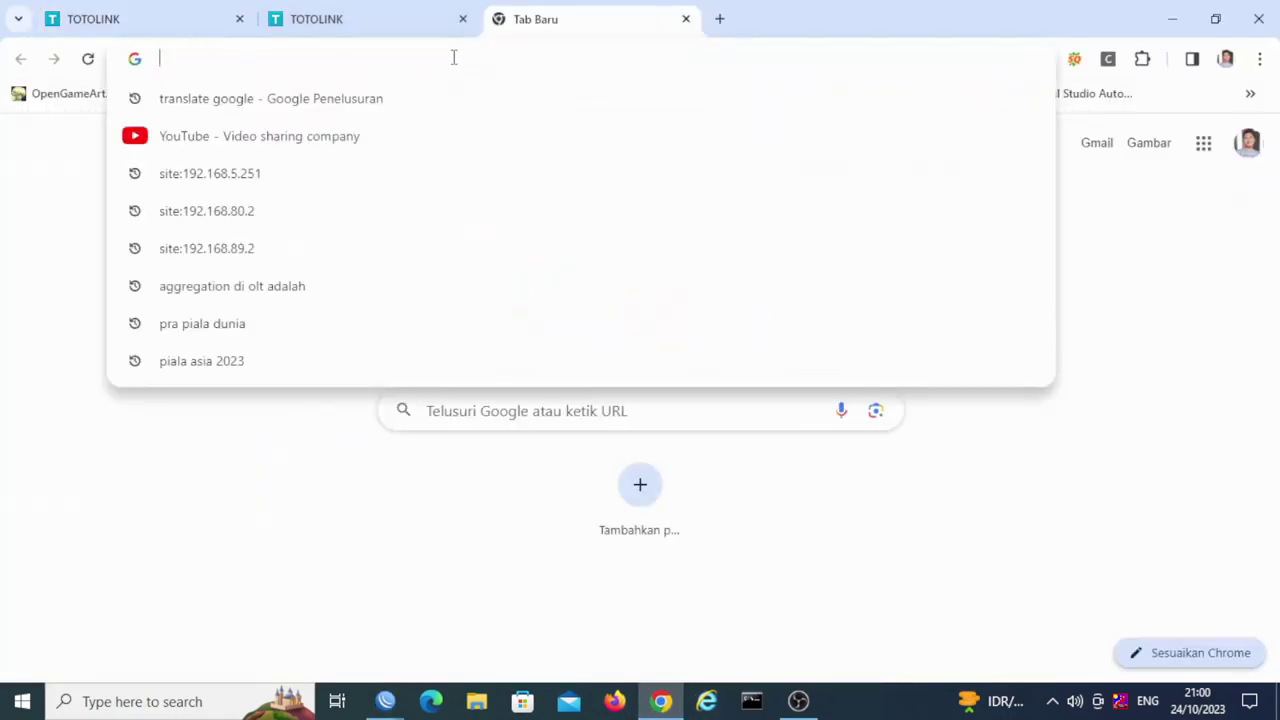
text(1)
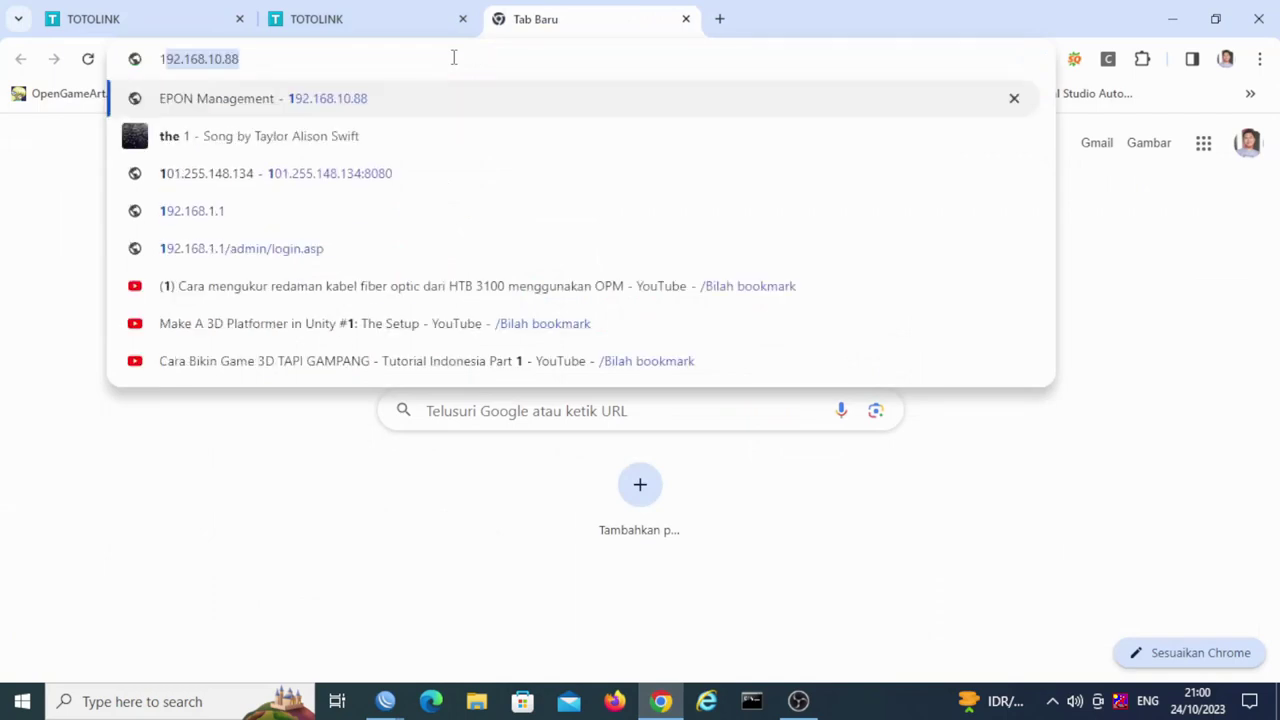
text(98)
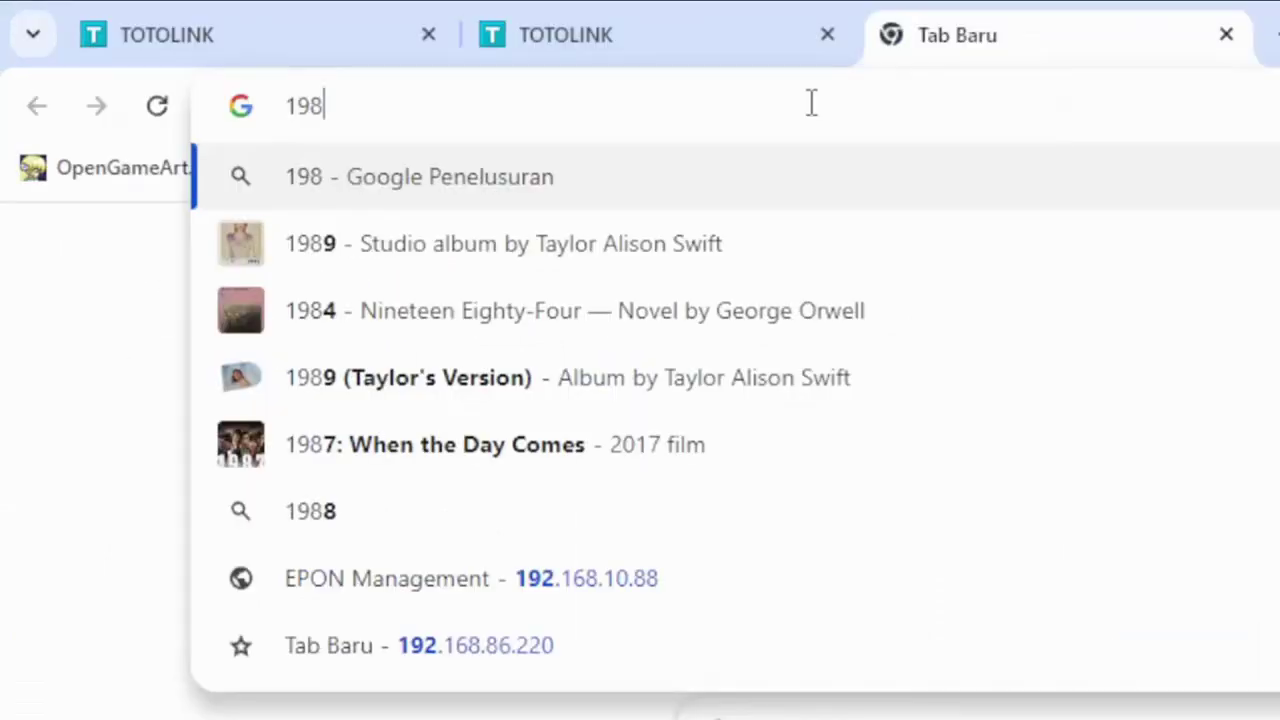
key(BackSpace)
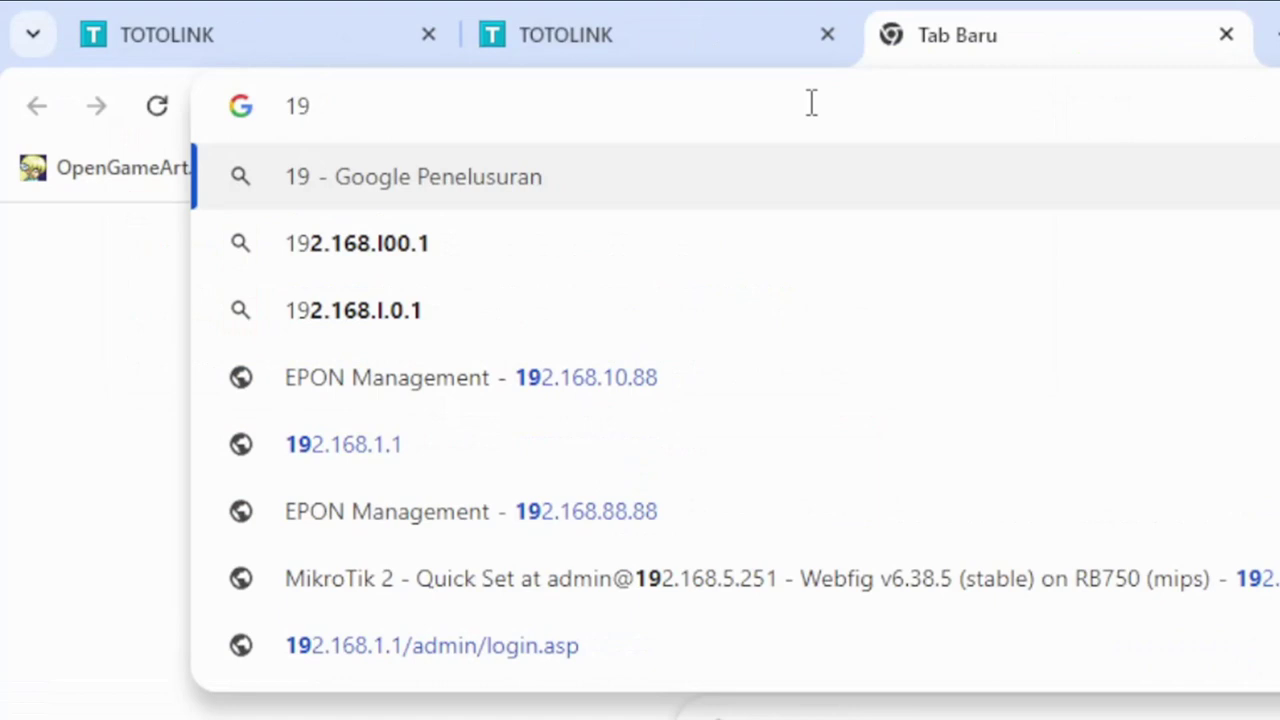
text(2.168)
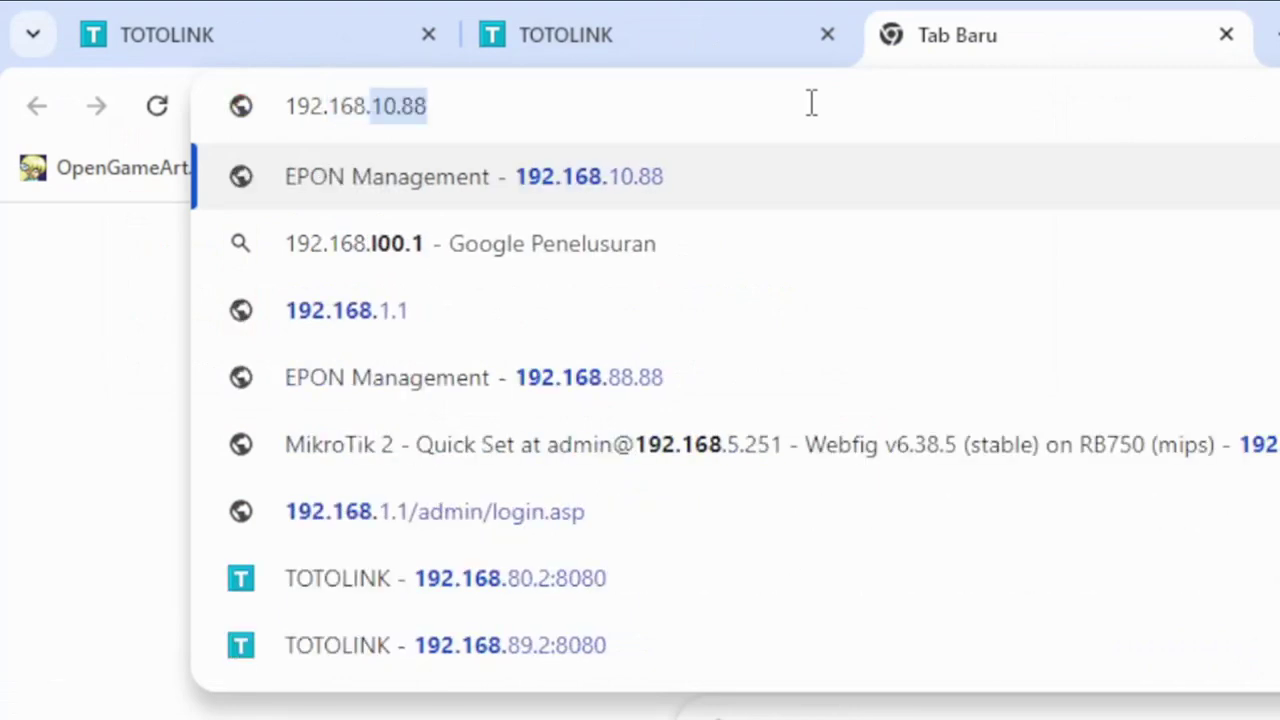
text(.88)
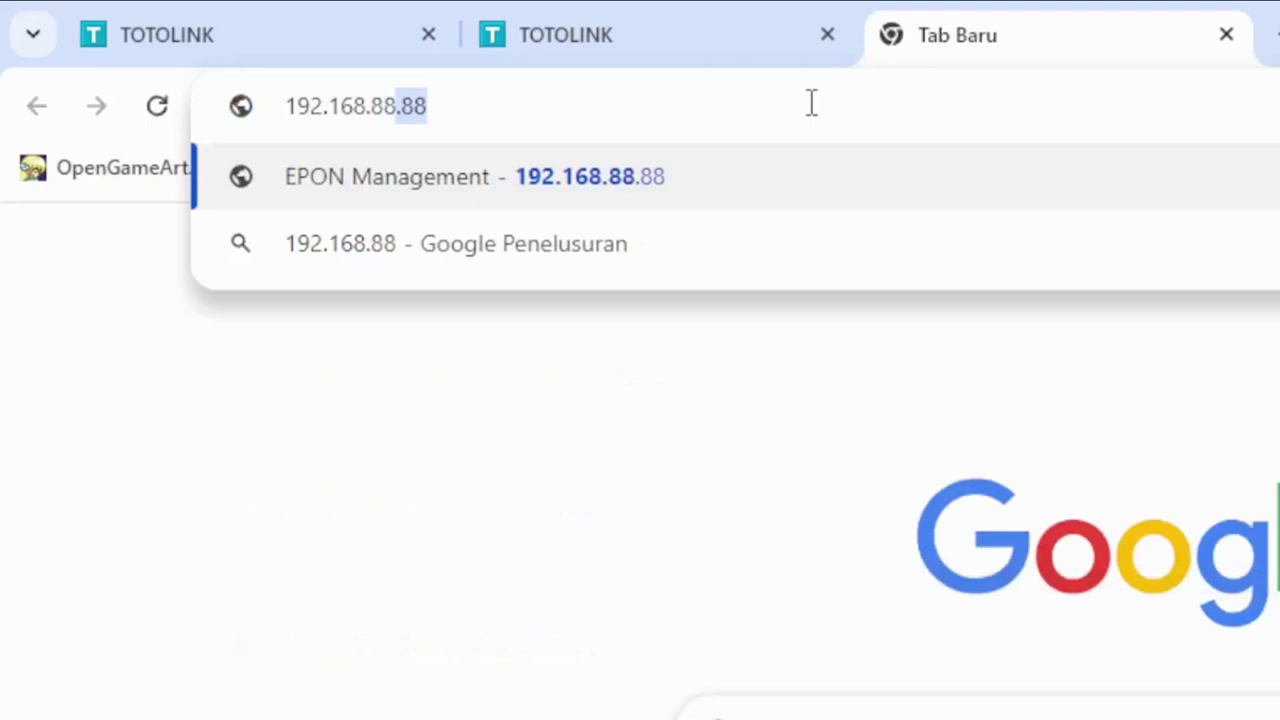
text(.88)
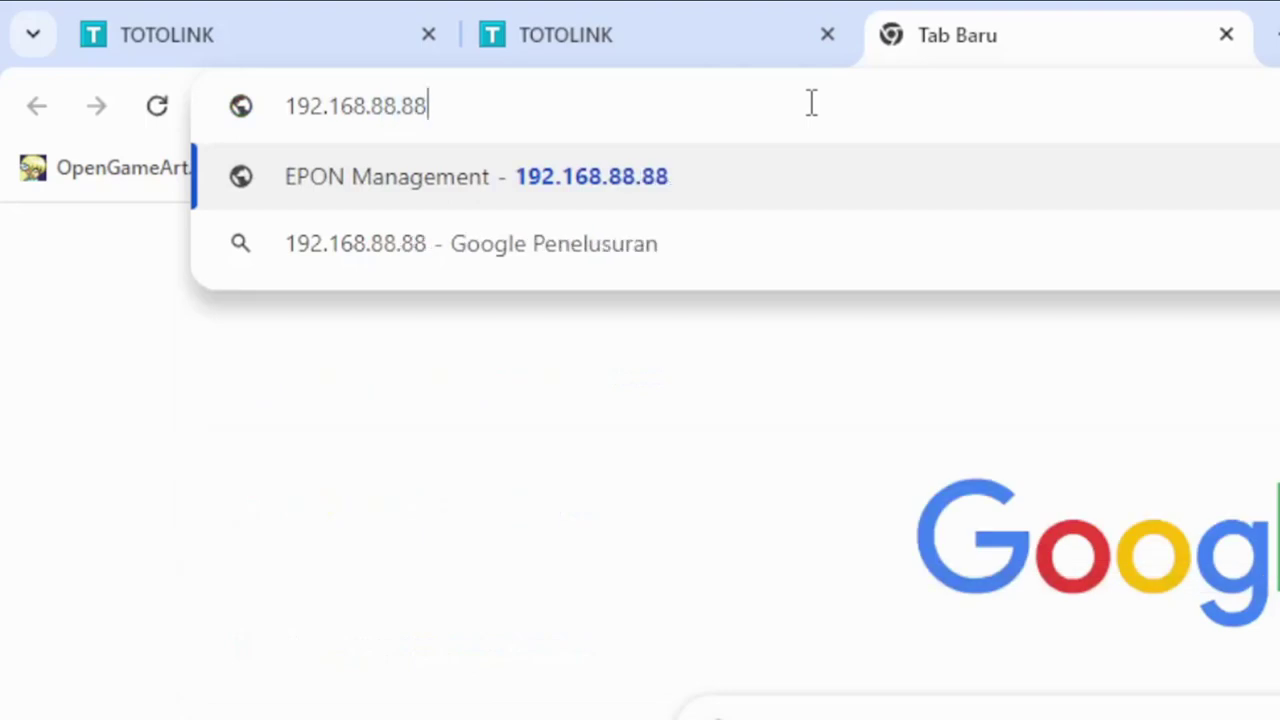
key(Return)
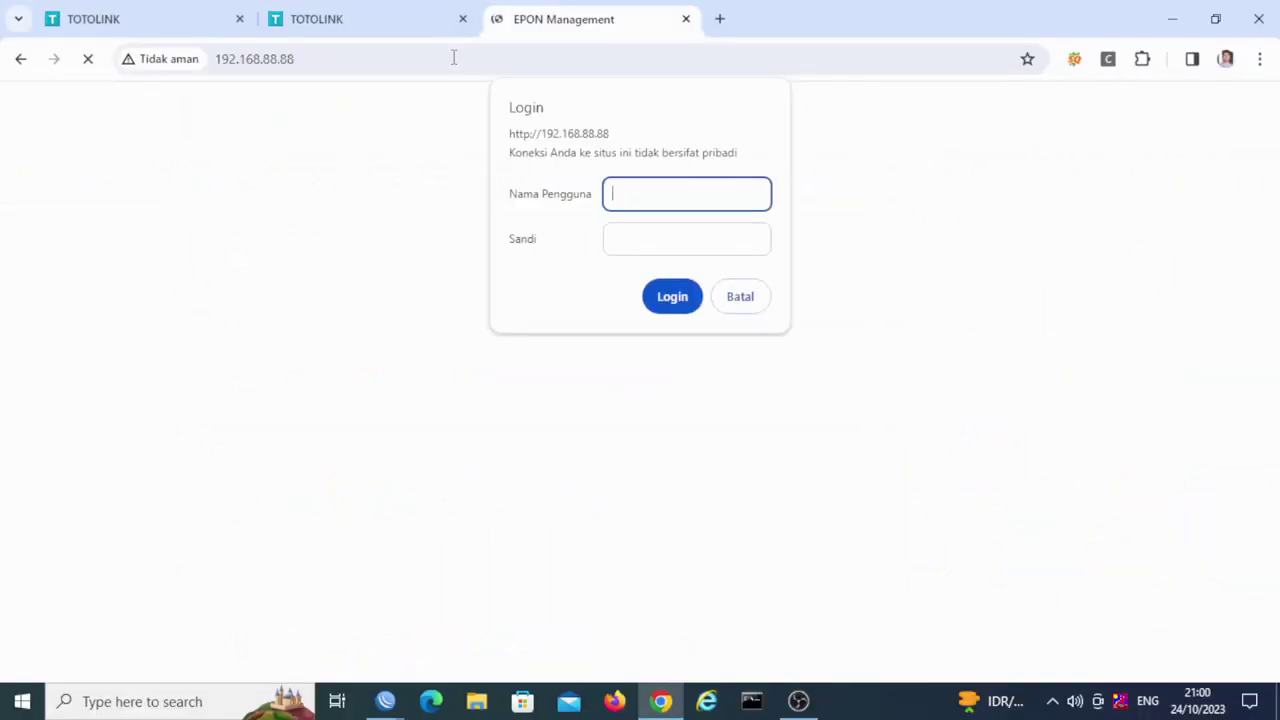
Step: Log in to the EPON Management System with the admin user and its password
text(admin)
key(Tab)
text(ad)
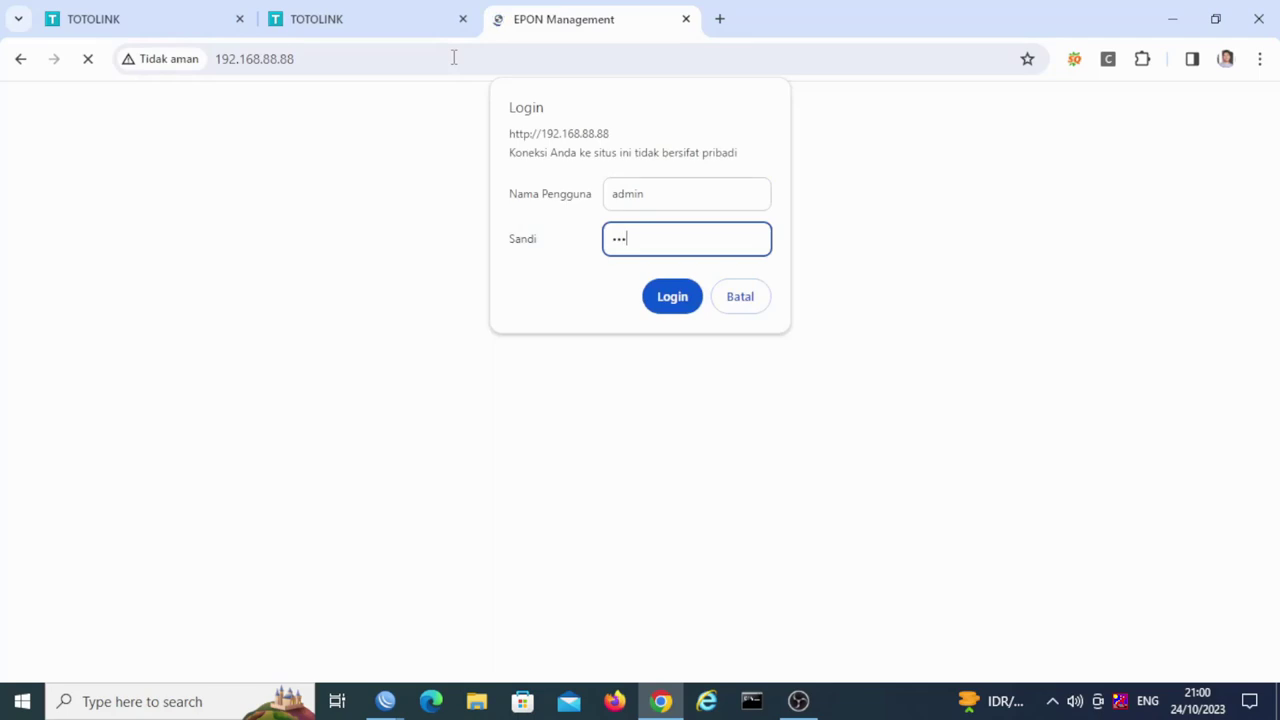
key(BackSpace)
key(BackSpace)
key(Return)
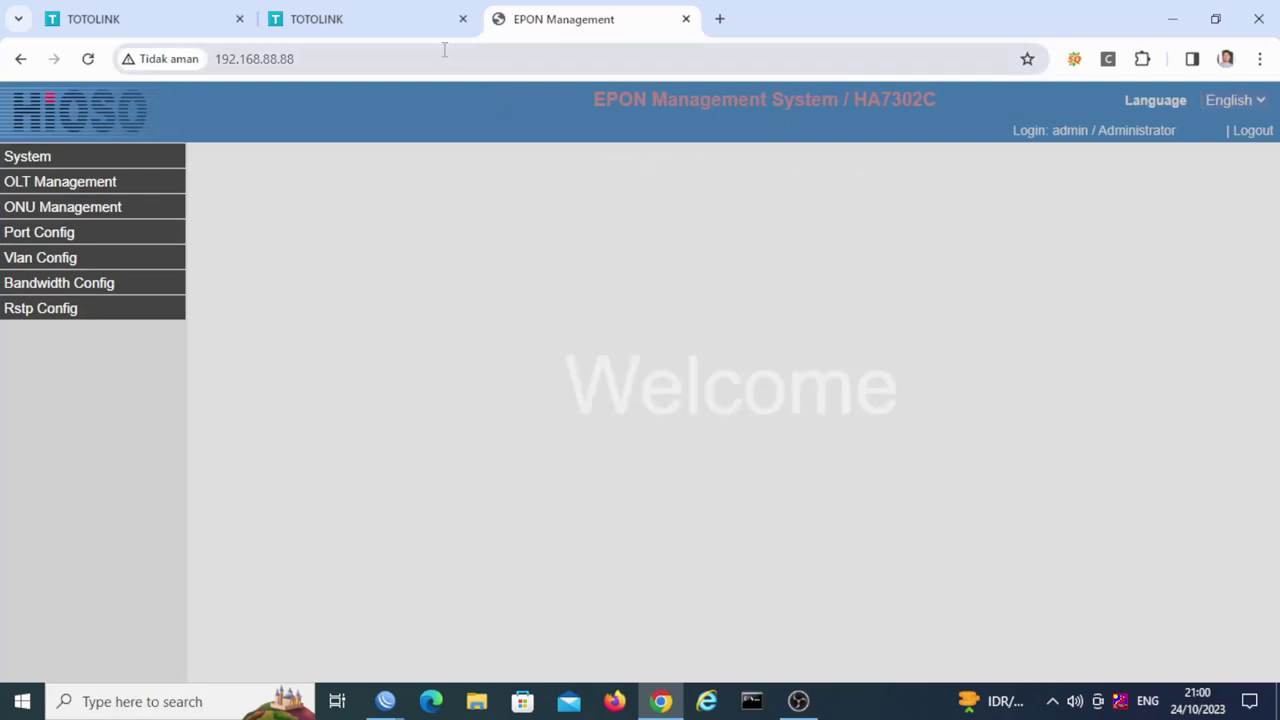
Step: Cycle through the two TOTOLINK tabs and the EPON management tab
click(368, 20)
click(195, 20)
click(310, 22)
click(540, 20)
click(357, 22)
click(175, 22)
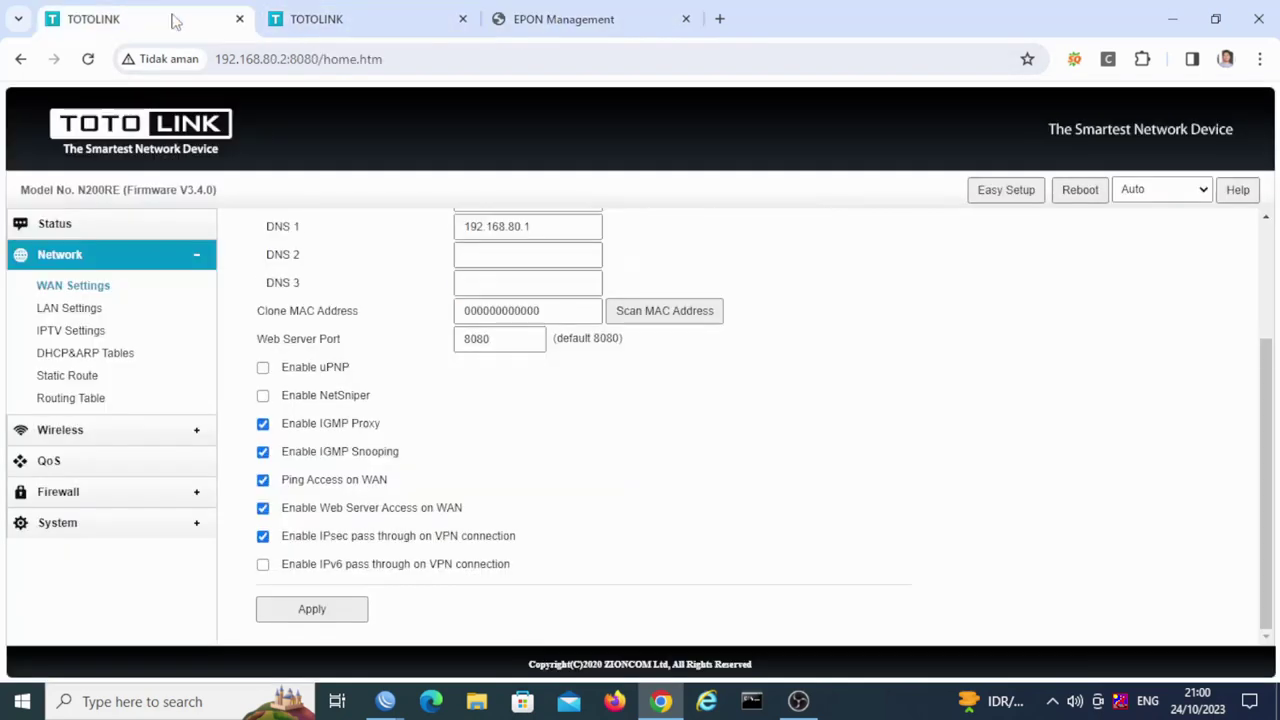
Step: Bring up the 192.168.88.1 WinBox session's Address List and Interface List, then return to Chrome
click(405, 703)
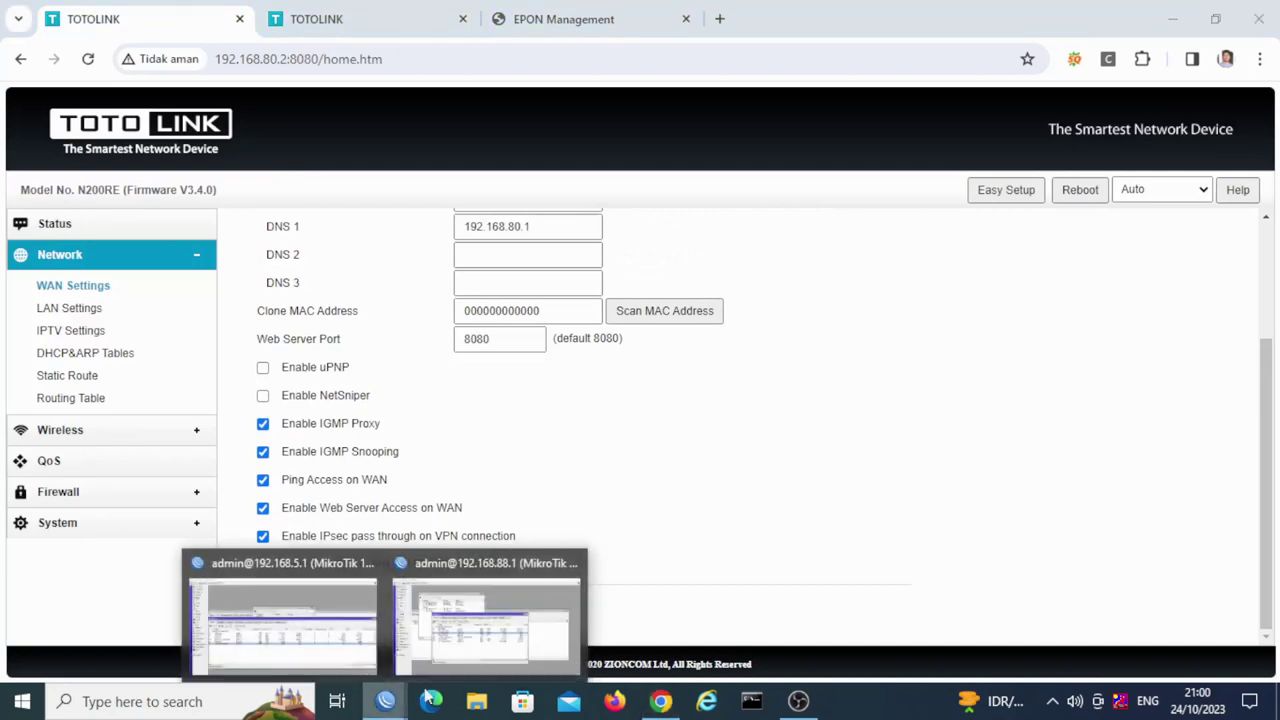
click(486, 620)
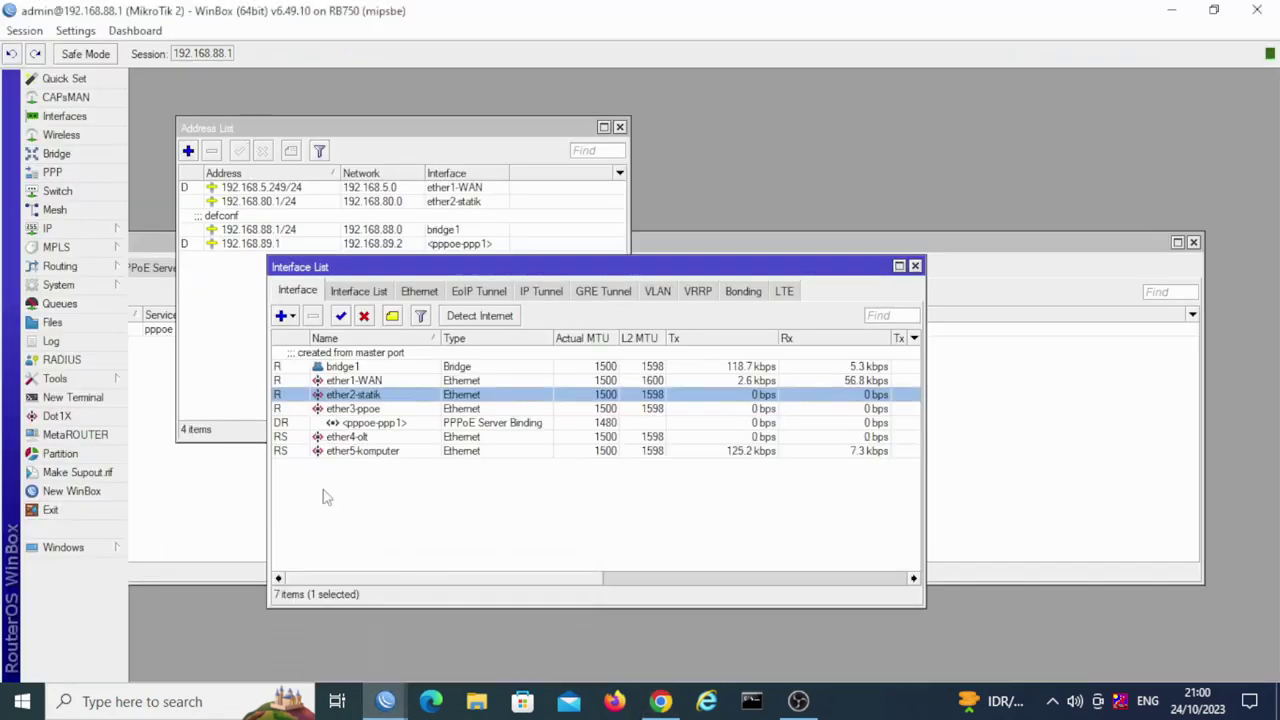
click(262, 122)
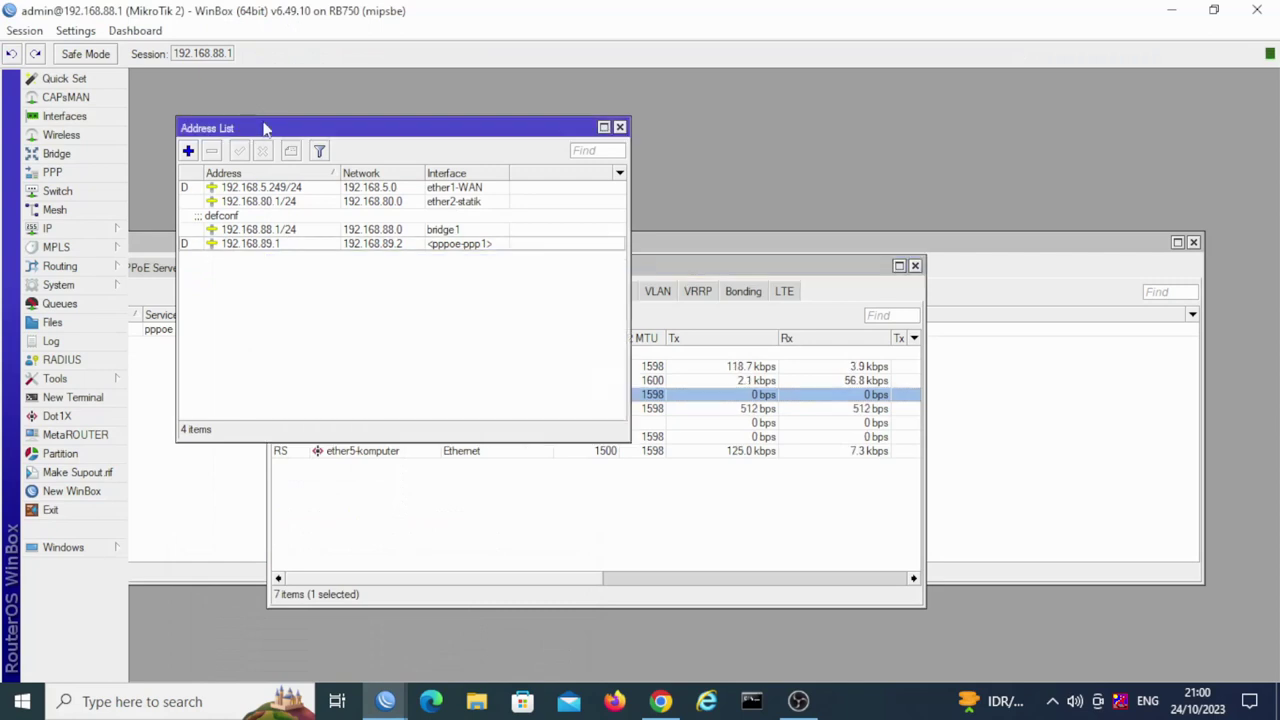
click(661, 546)
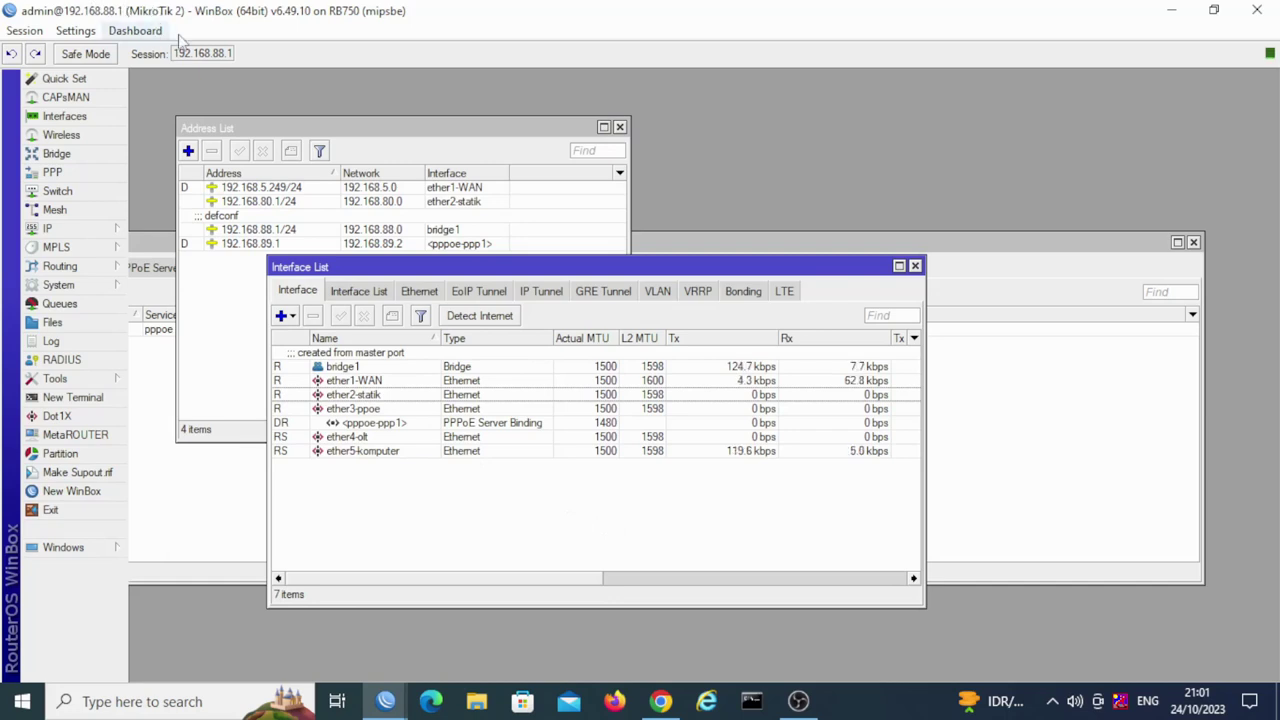
click(661, 701)
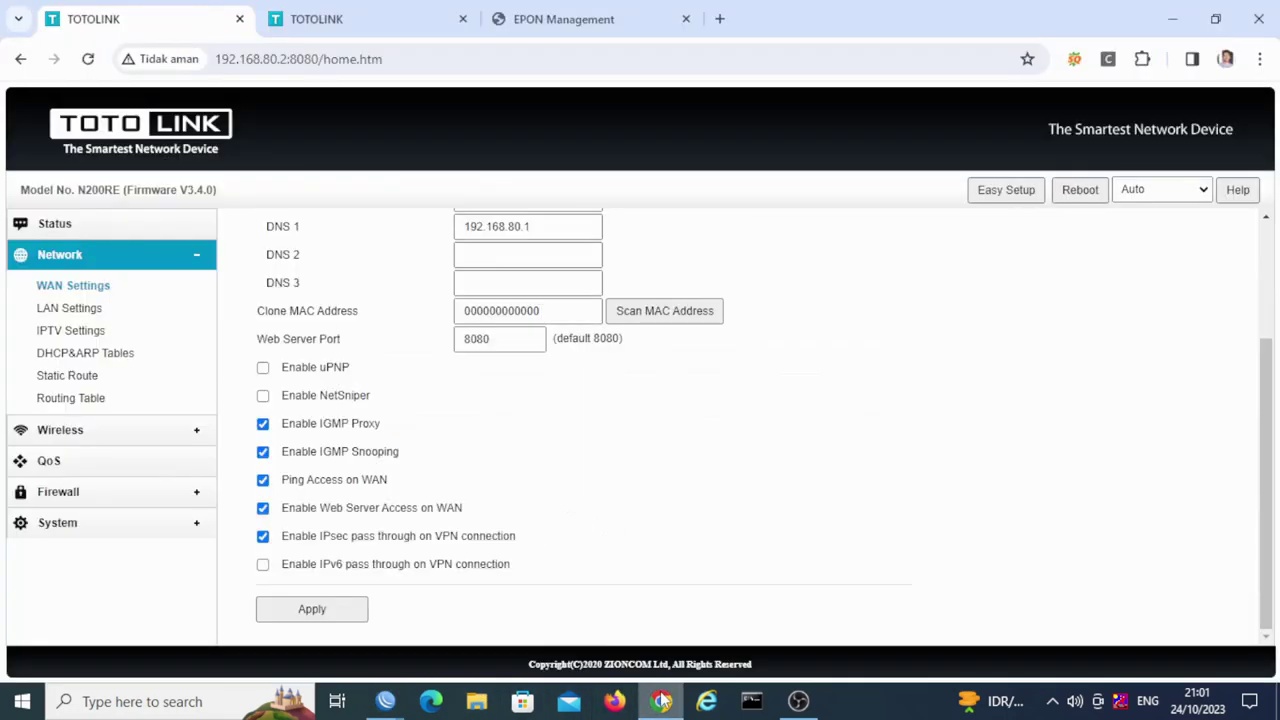
Step: Scroll the N200RE (static 192.168.80.2) and N300RT (PPPoE) WAN Settings to the top to compare
click(440, 28)
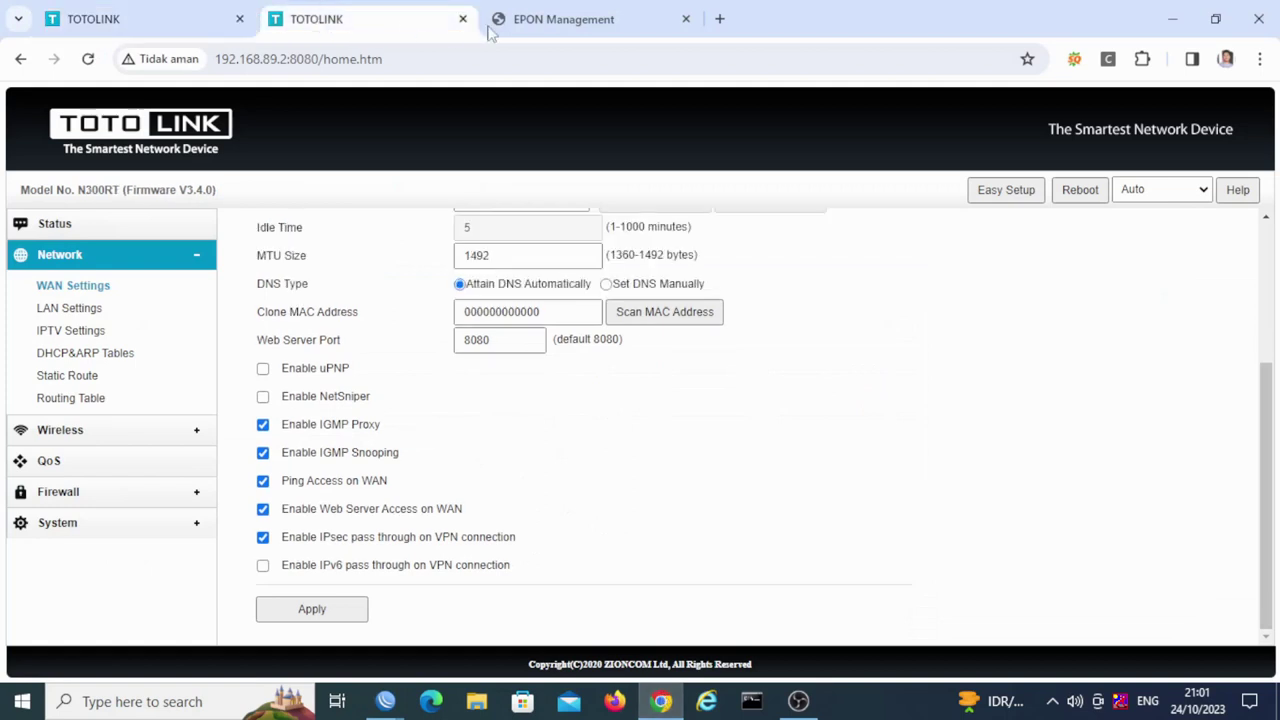
click(510, 22)
click(155, 22)
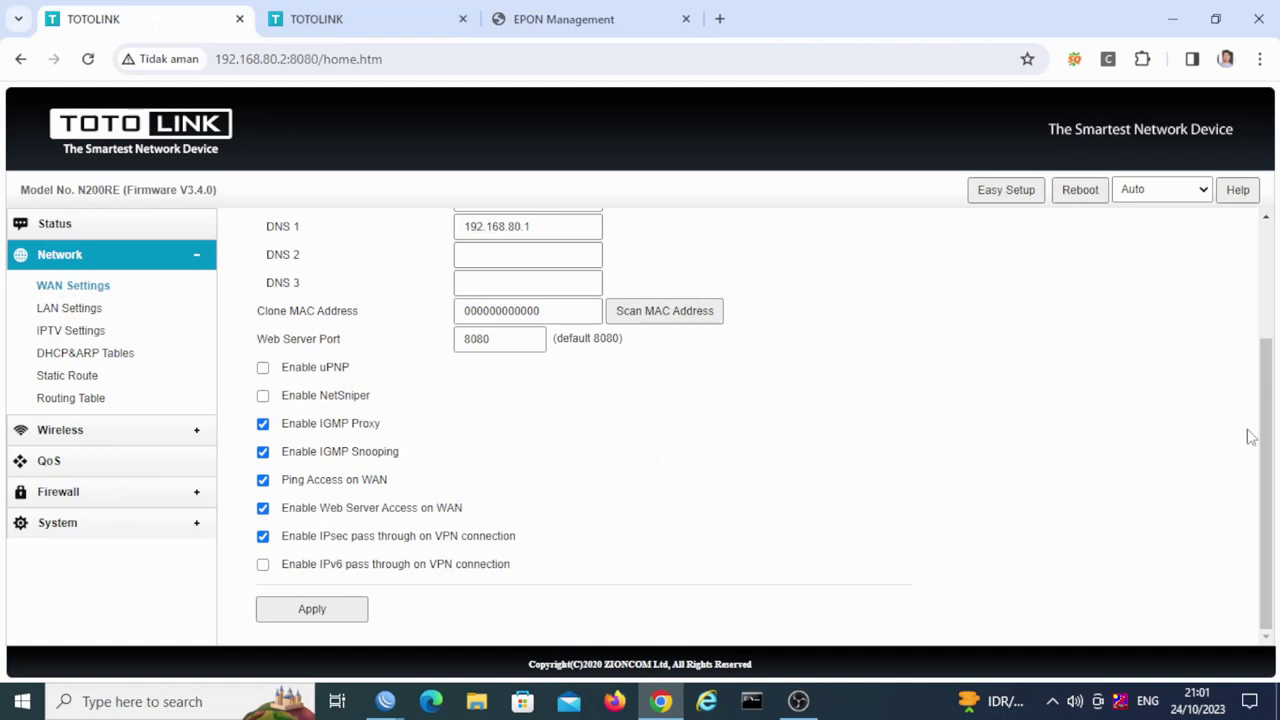
scroll(1262, 450, up, 3)
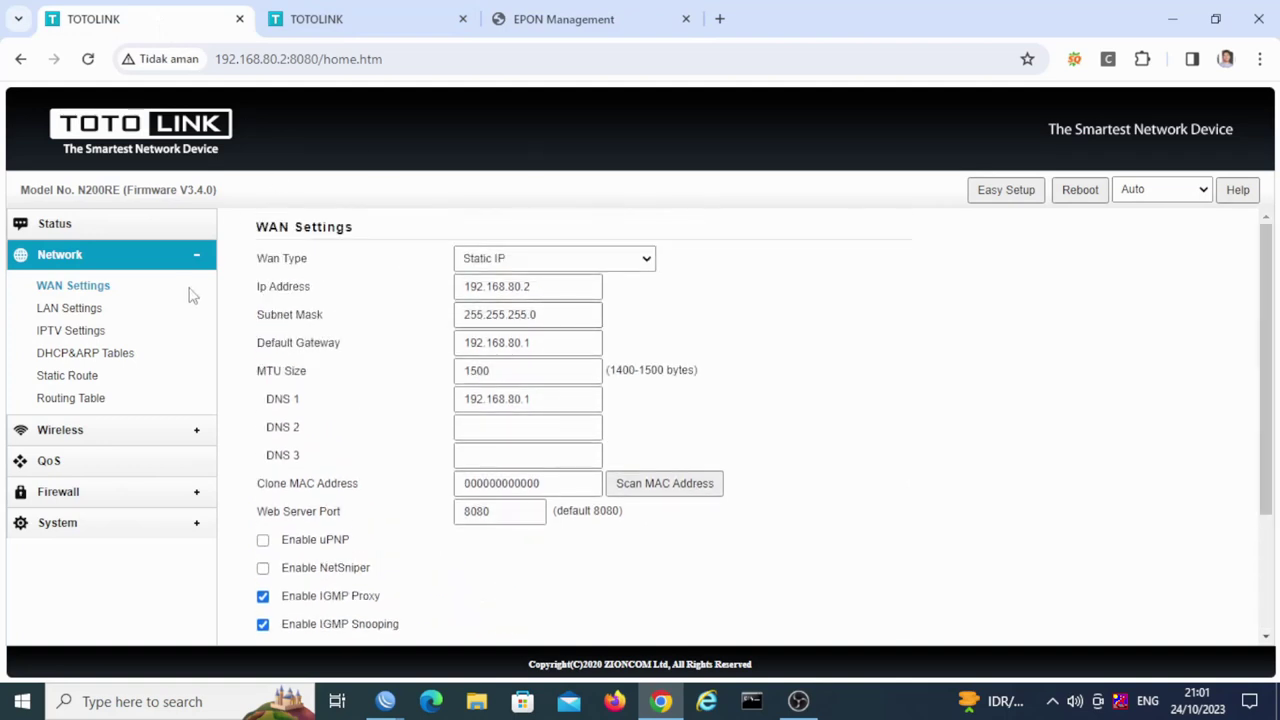
click(320, 22)
mouse_move(1262, 445)
mouse_down()
mouse_move(1266, 408)
mouse_move(1268, 483)
mouse_up()
scroll(1273, 497, up, 3)
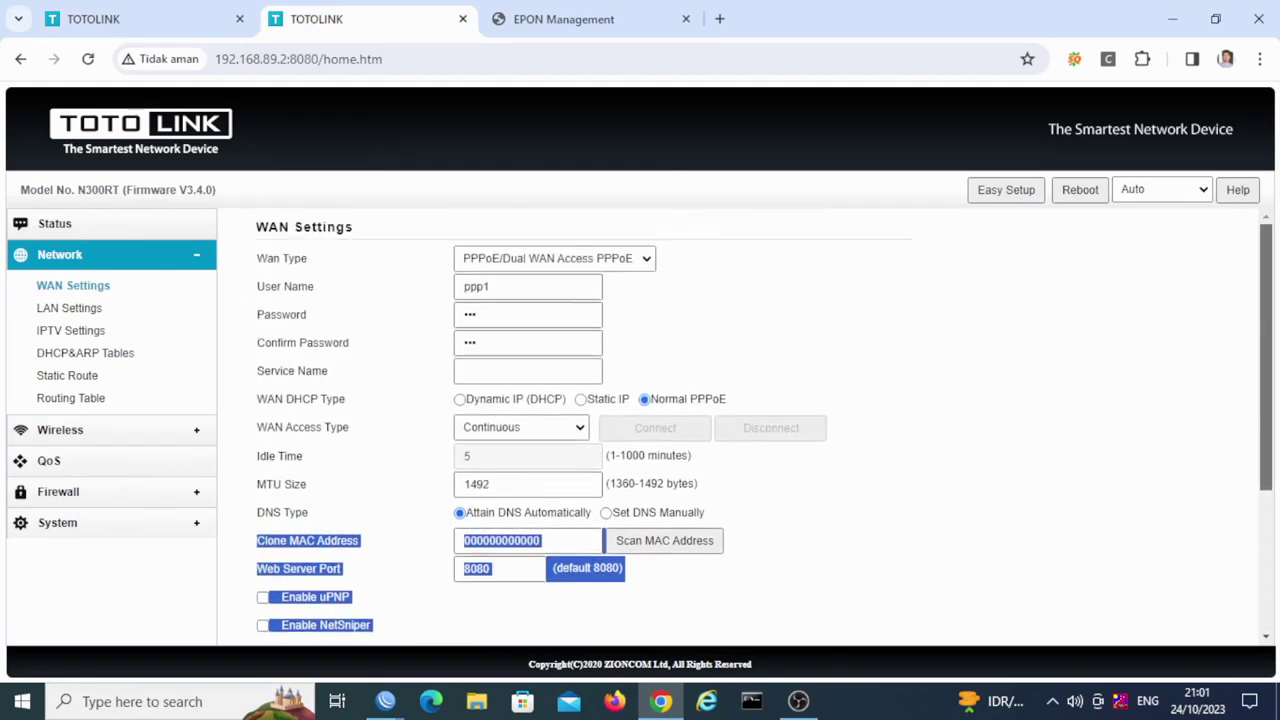
click(460, 220)
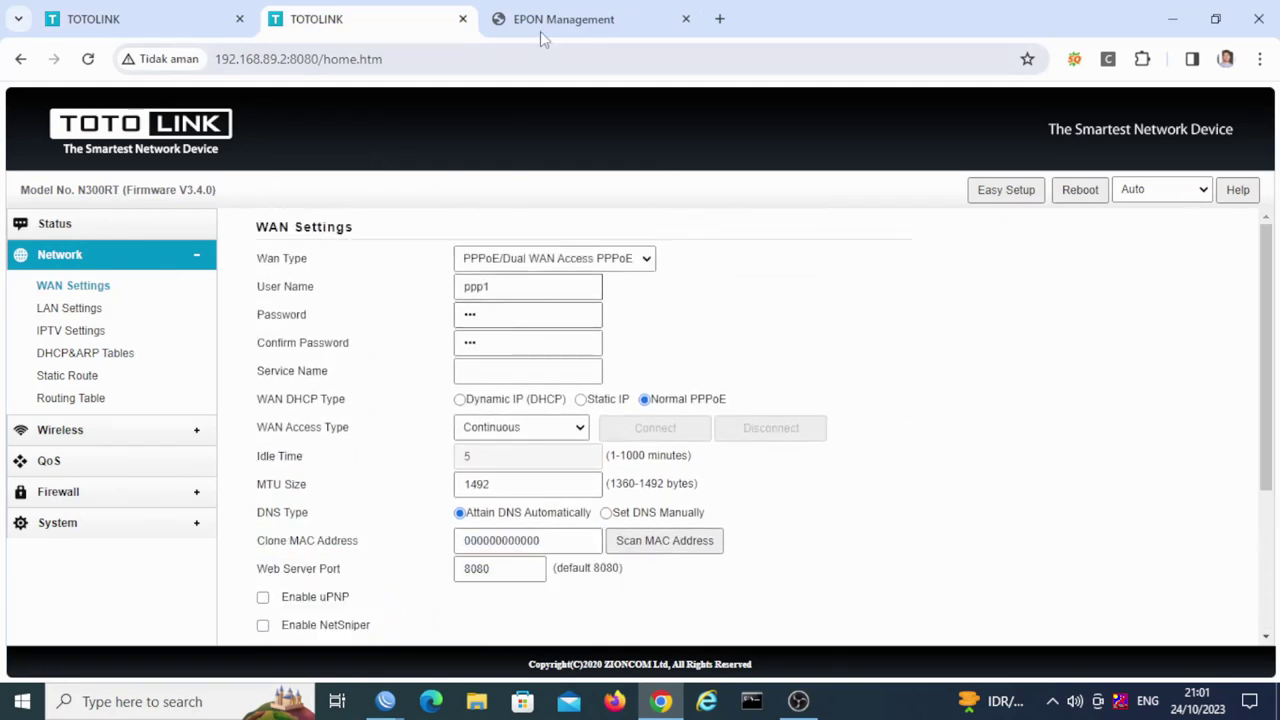
Step: Flip between the EPON management page and the N200RE WAN settings
click(541, 36)
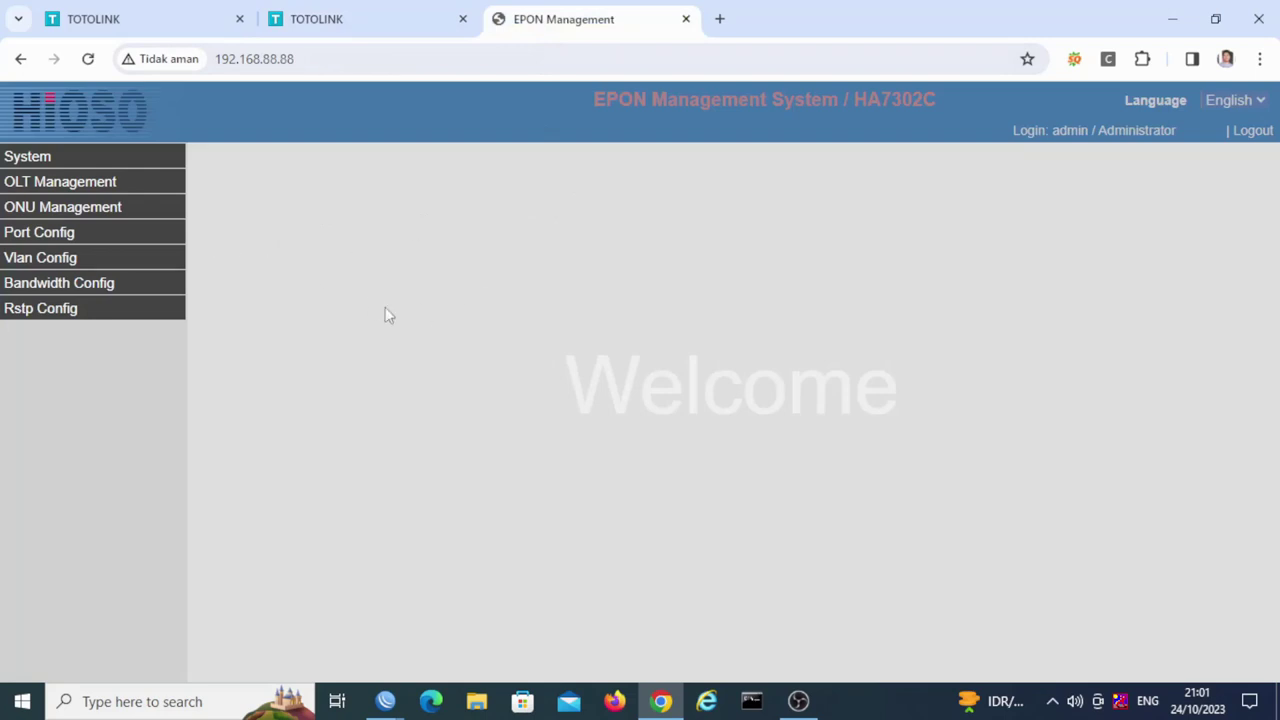
click(150, 19)
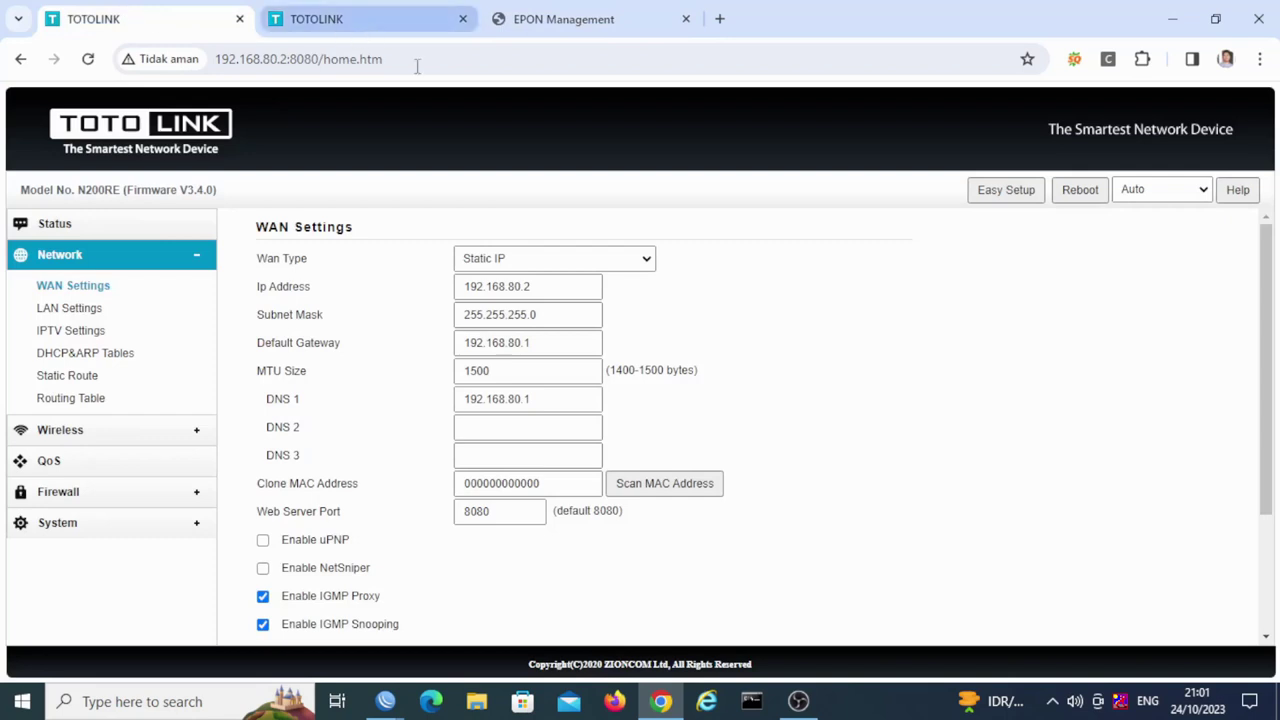
click(609, 19)
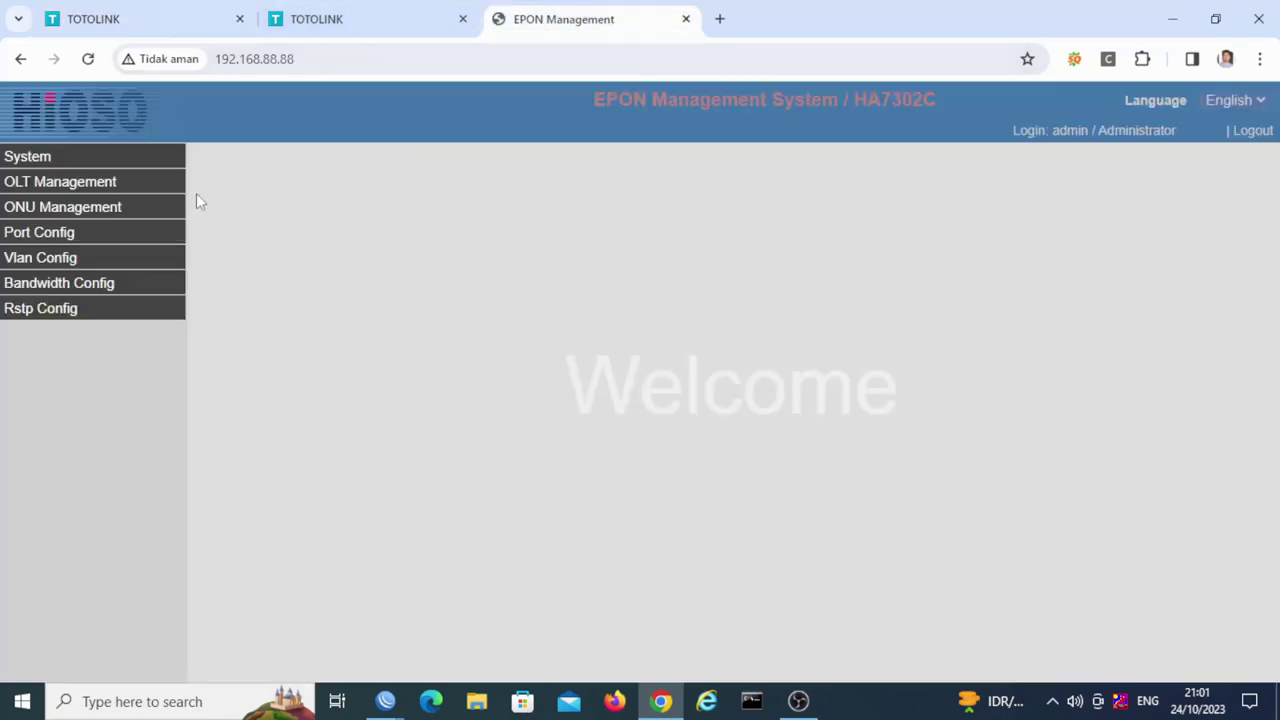
click(184, 26)
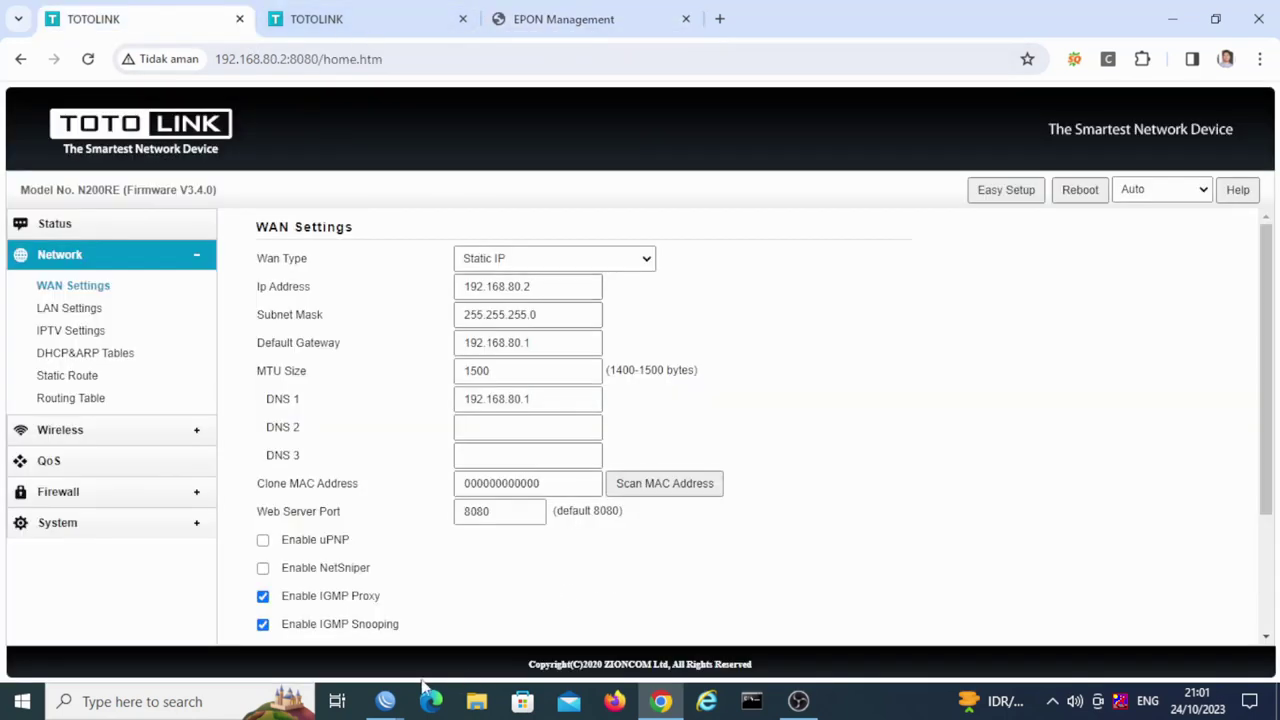
mouse_move(431, 700)
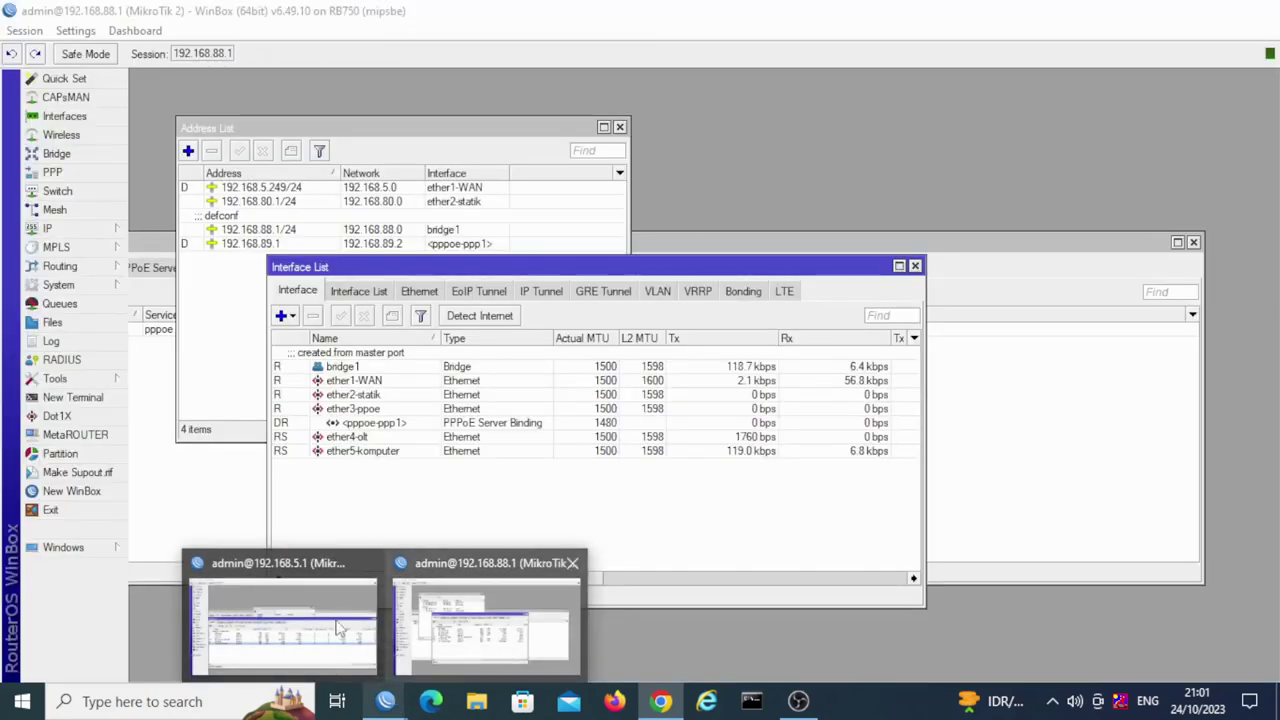
mouse_move(337, 628)
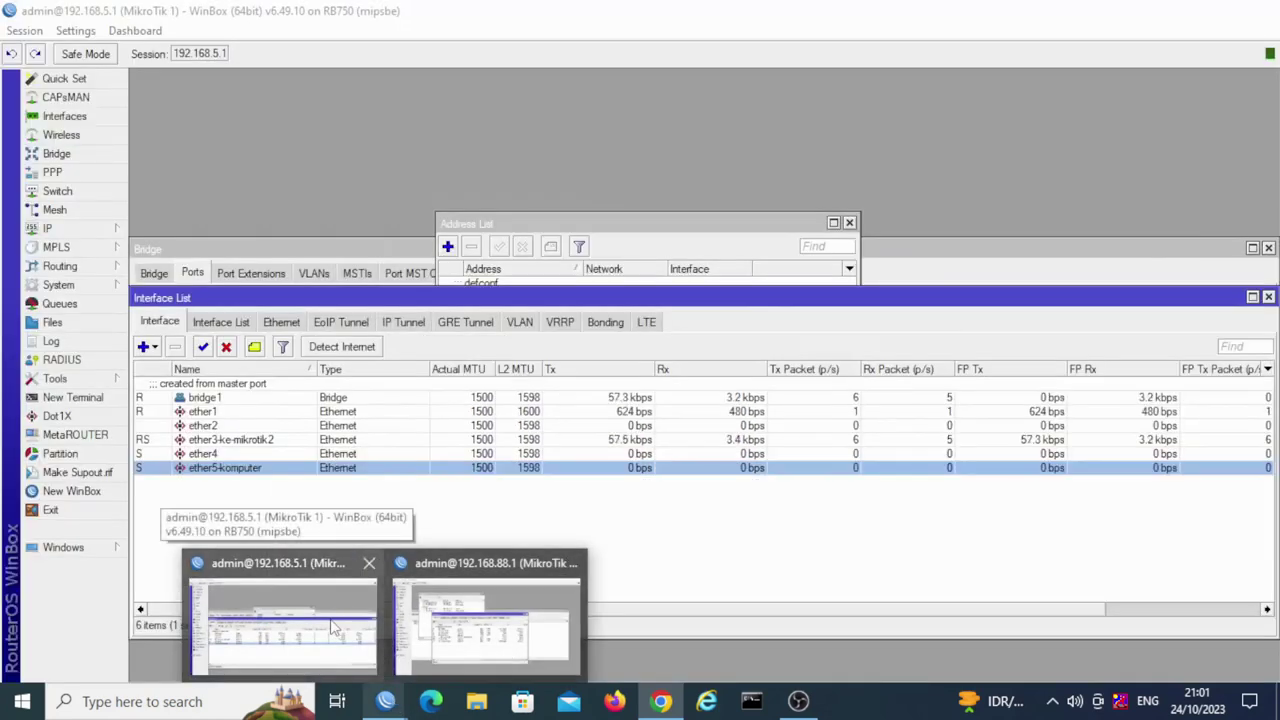
click(335, 627)
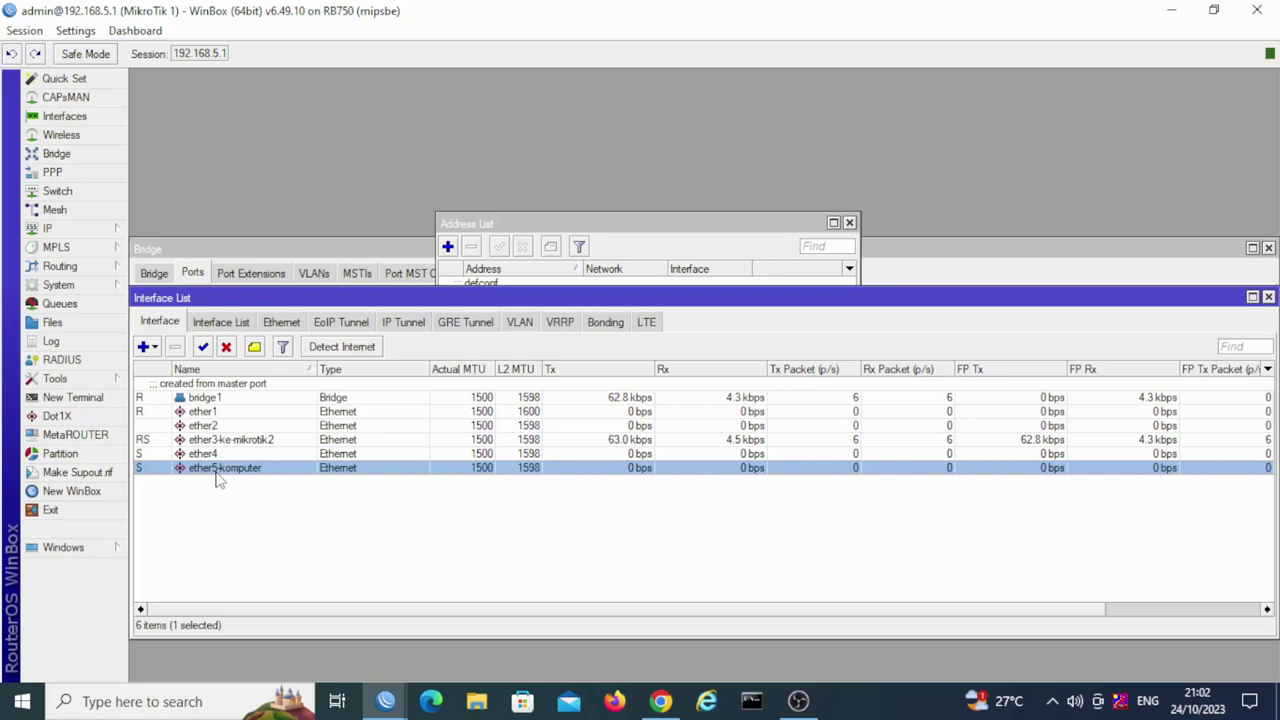
key(alt+Tab)
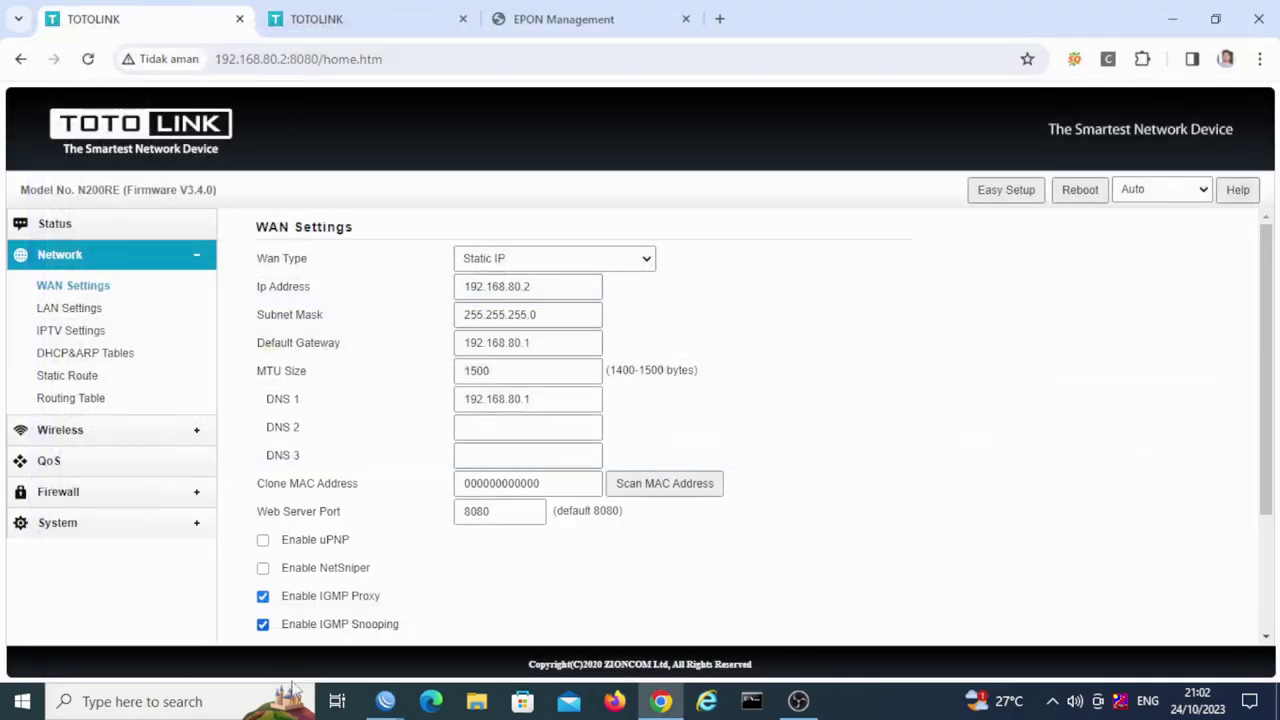
mouse_move(387, 704)
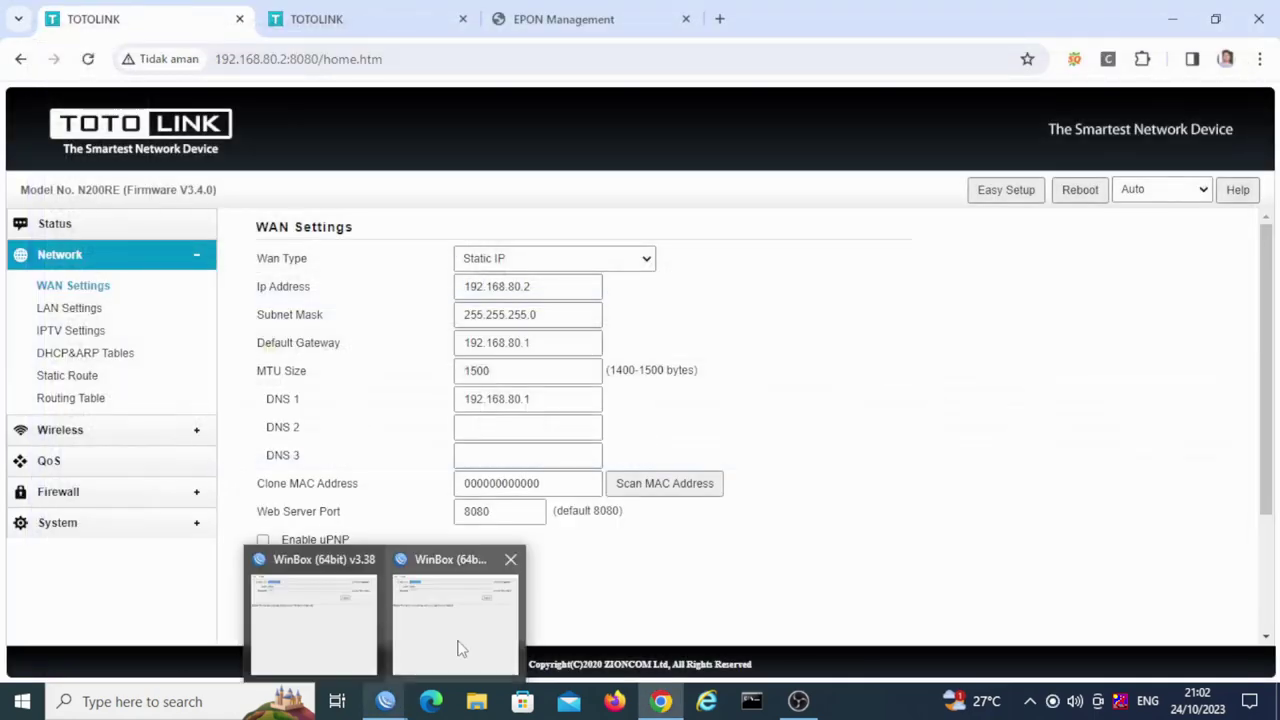
mouse_move(460, 648)
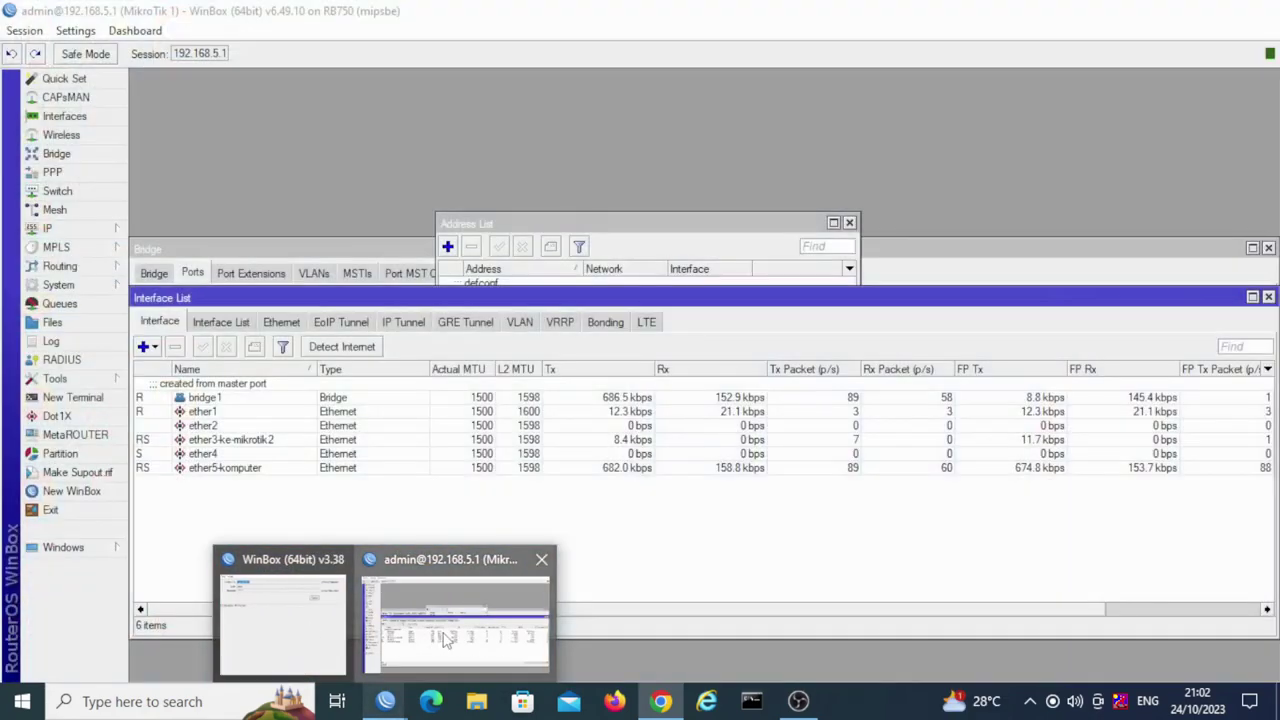
click(447, 640)
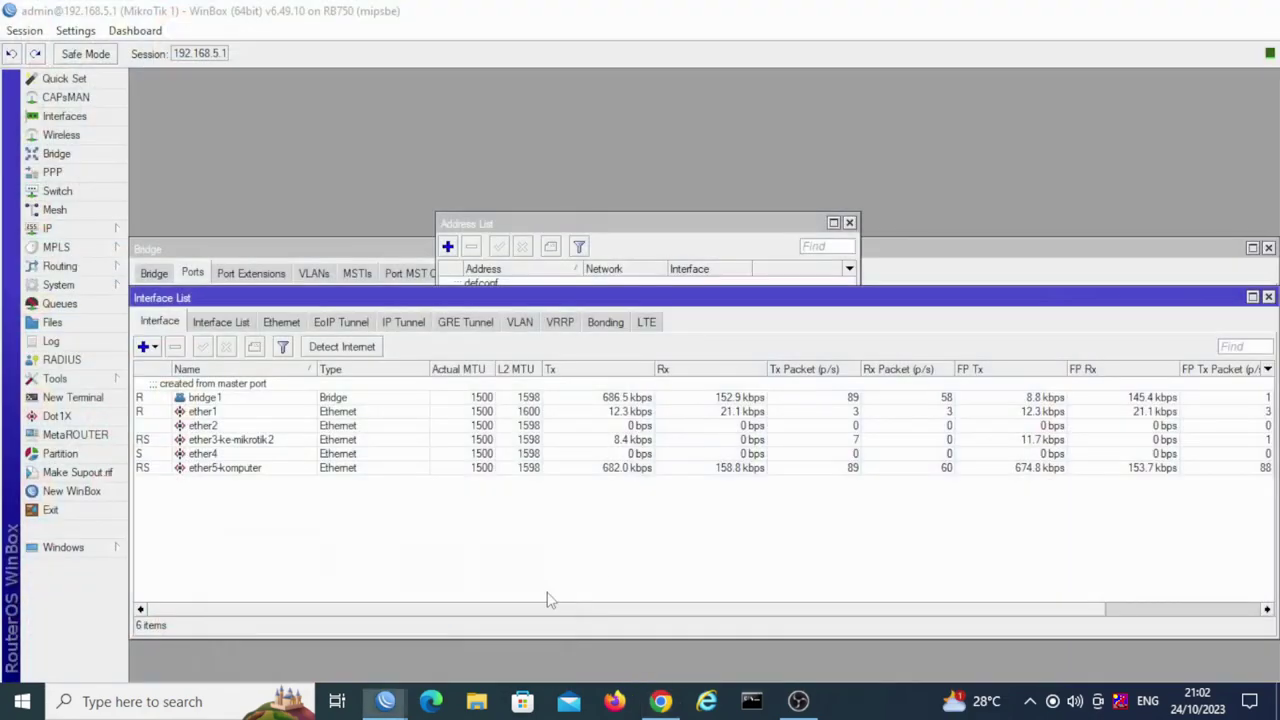
Step: Close the timed-out 192.168.88.1 WinBox login window and switch over to Chrome
click(385, 703)
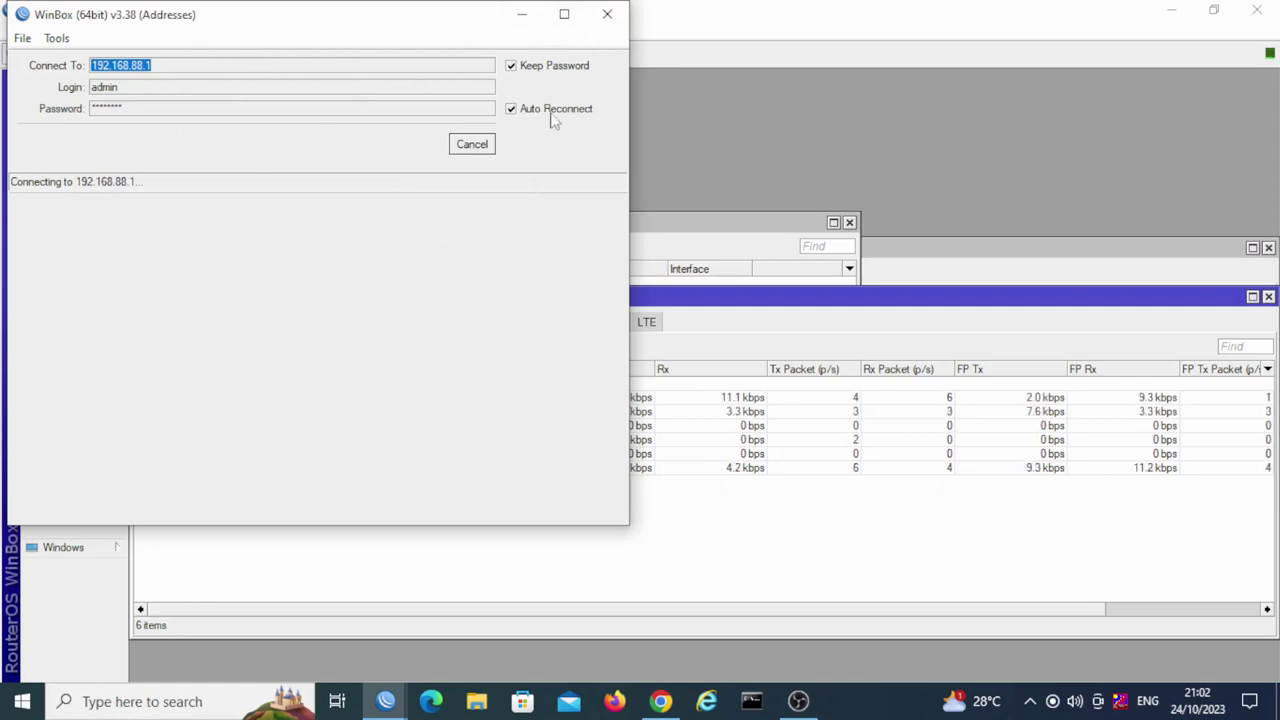
click(608, 16)
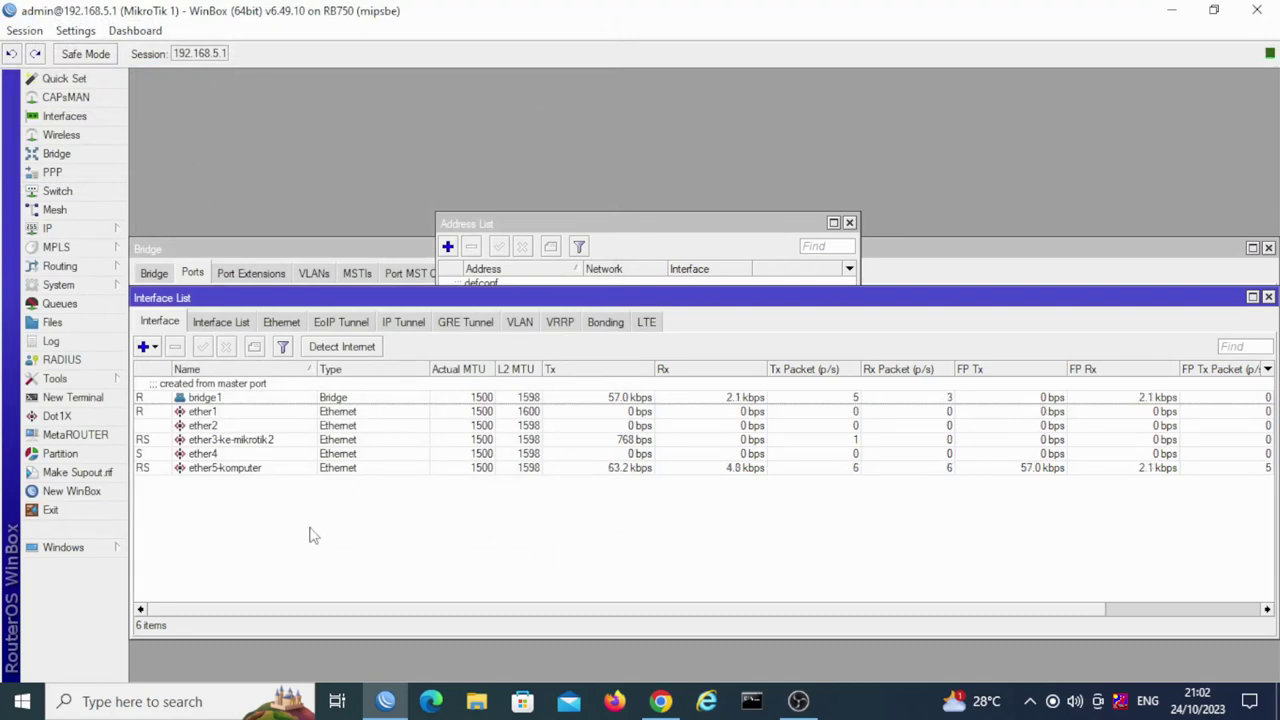
key(alt+Tab)
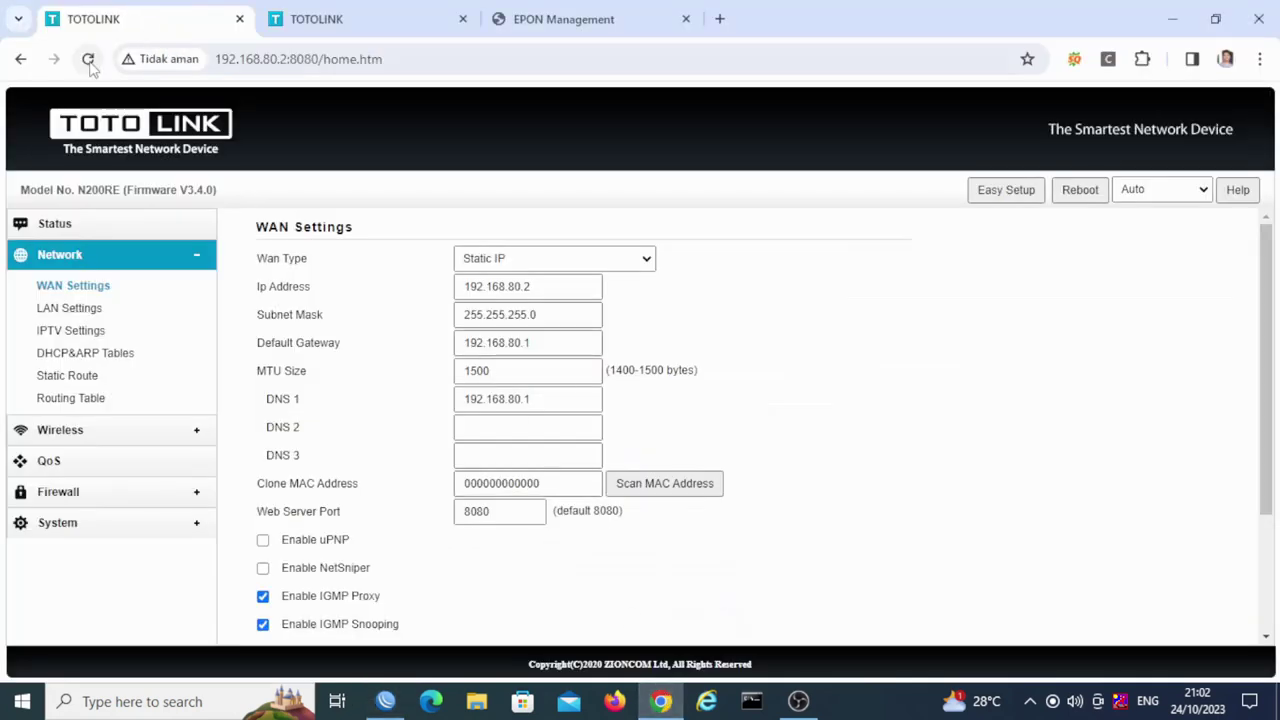
Step: Reload the N200RE, N300RT and EPON Management tabs, which all keep timing out
click(88, 59)
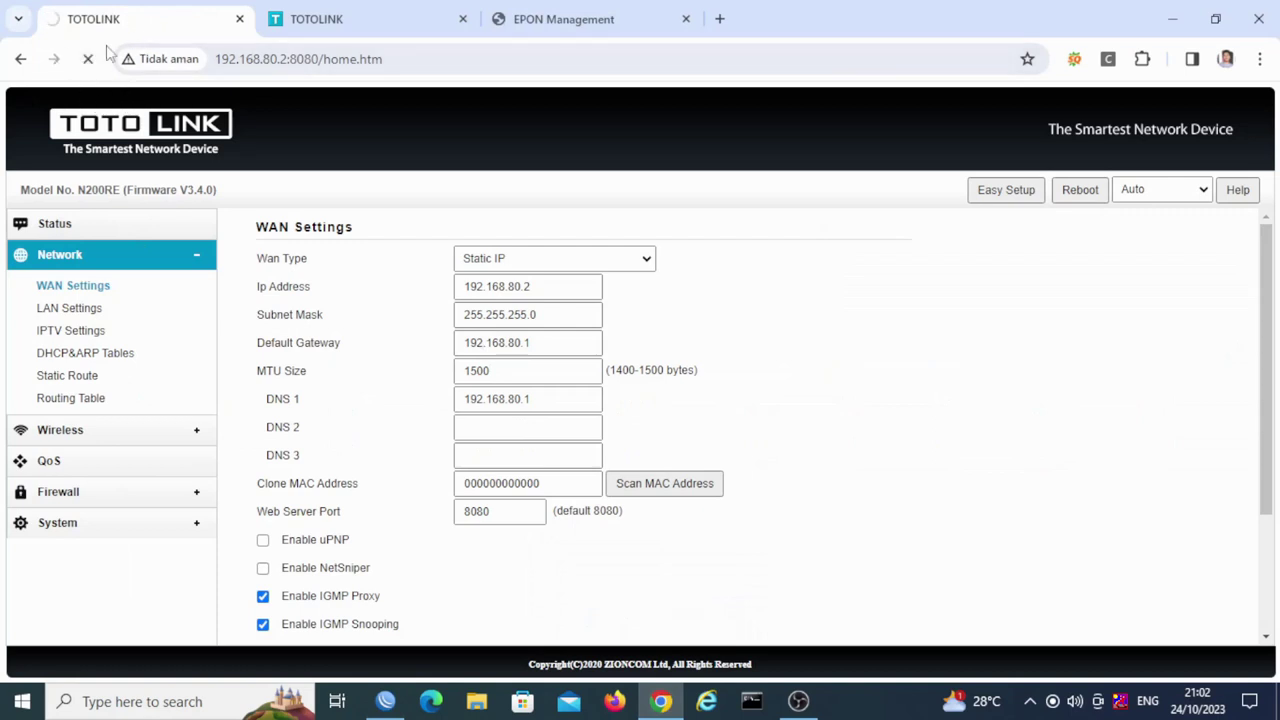
click(312, 30)
click(89, 62)
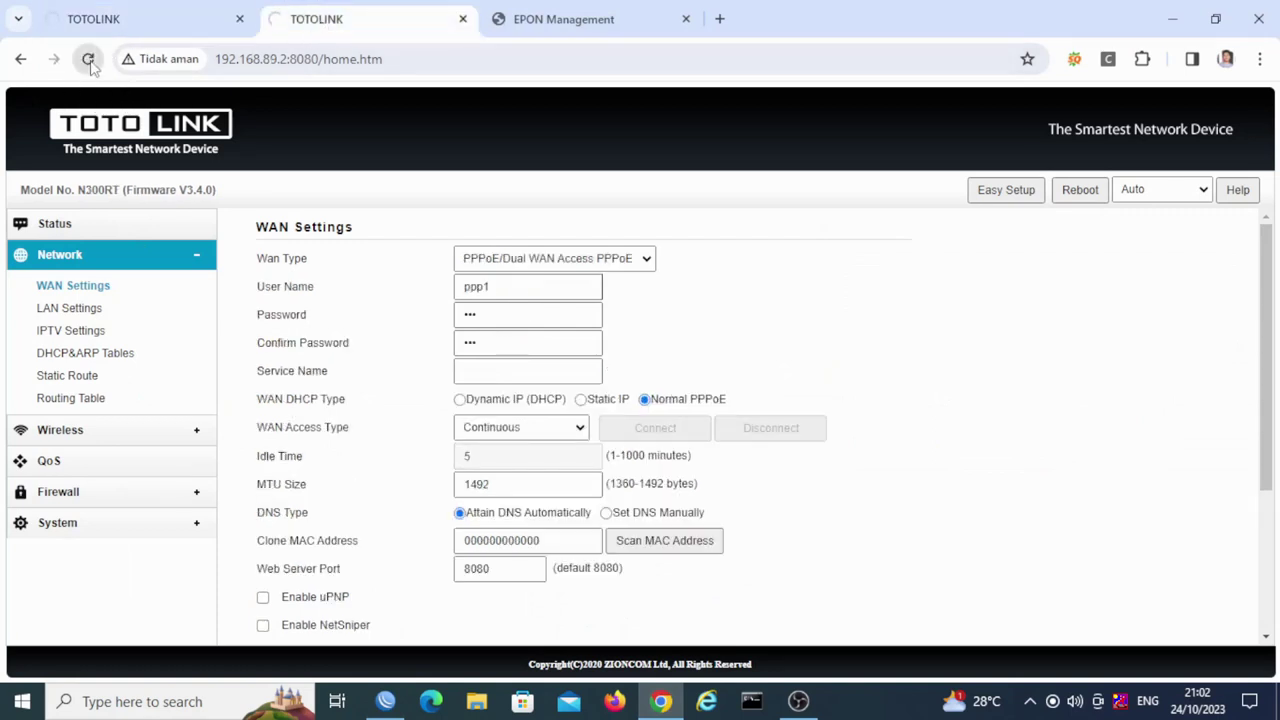
click(580, 20)
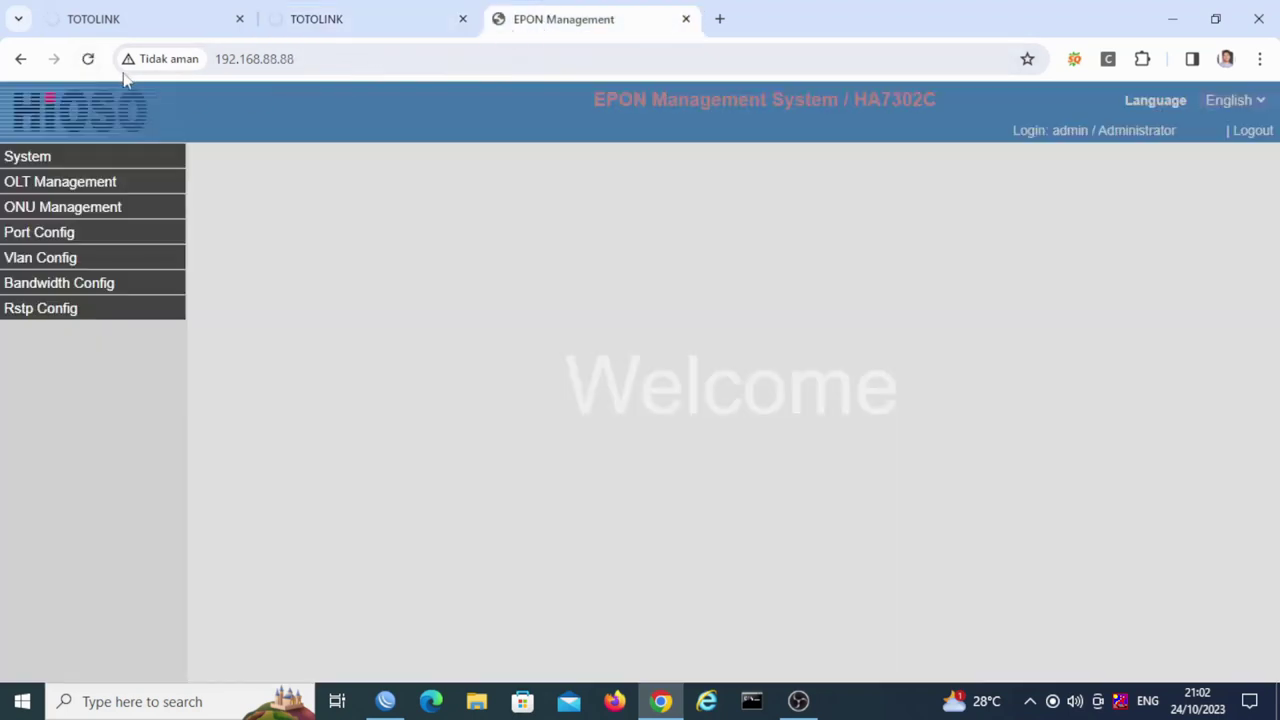
click(89, 60)
click(100, 22)
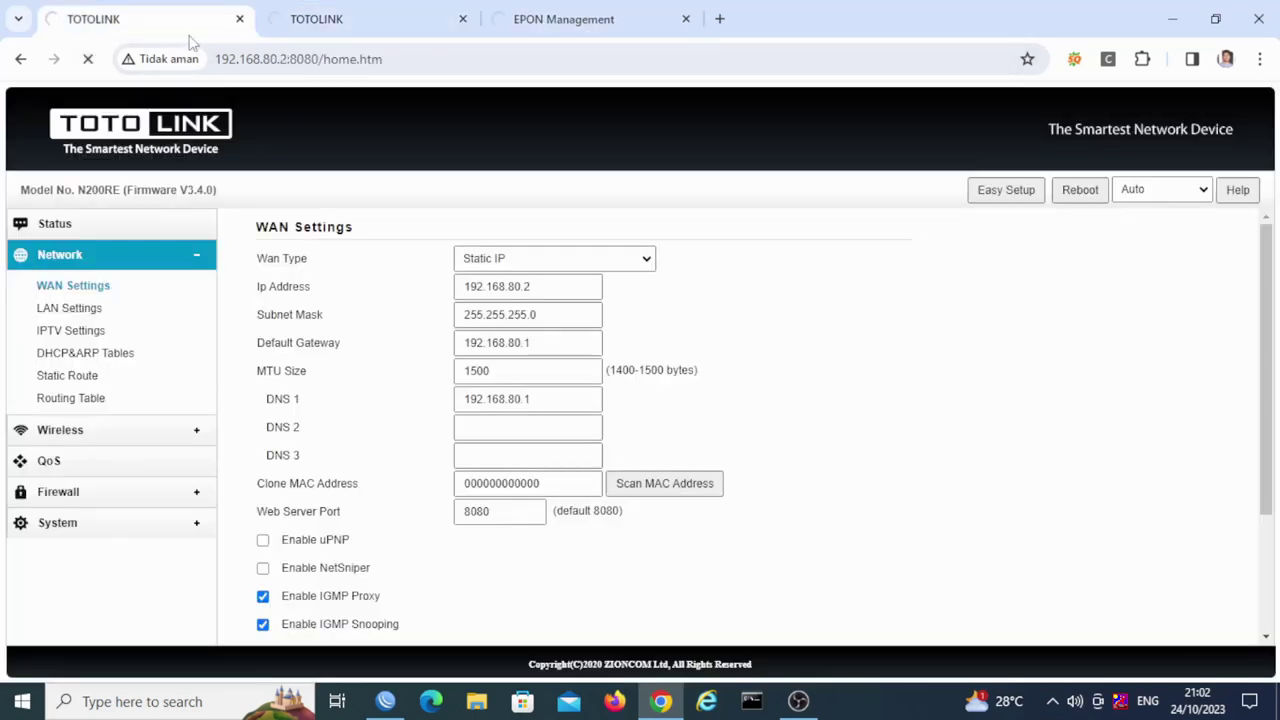
click(343, 30)
click(605, 20)
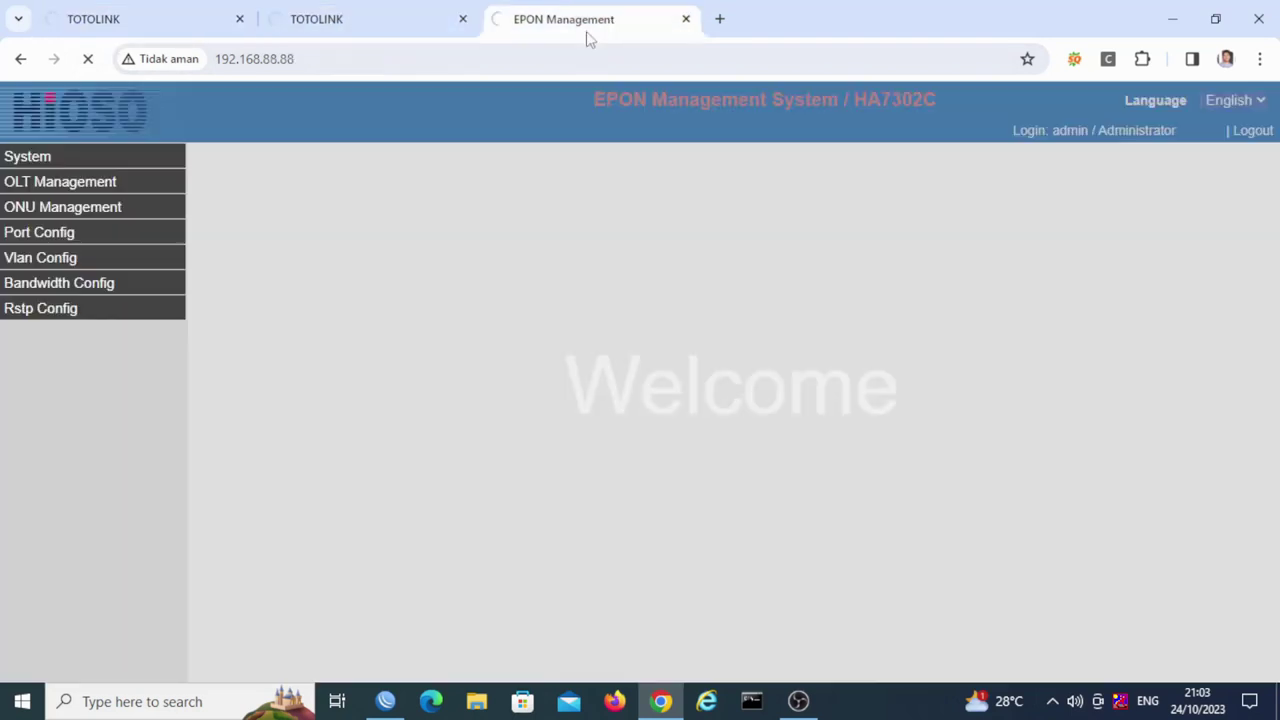
click(96, 30)
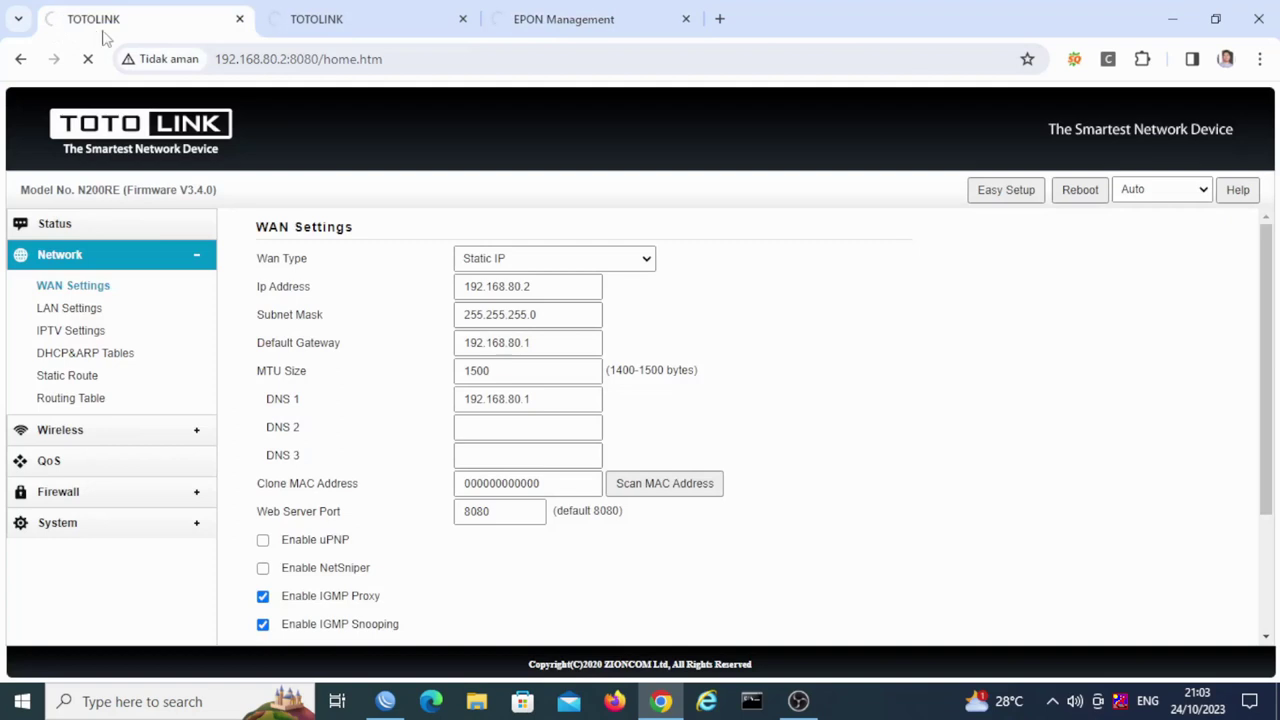
Step: Trim the first tab's address down to 192.168.80.2:8080 and load it
click(434, 57)
click(436, 57)
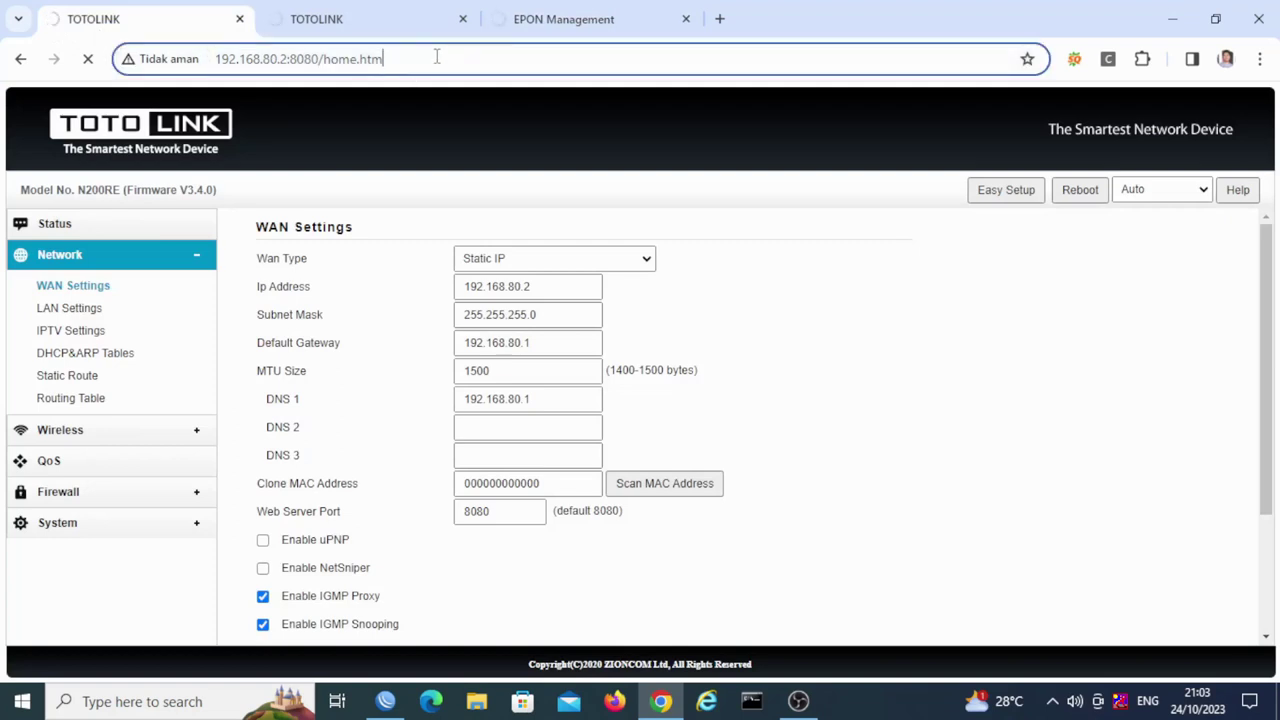
key(BackSpace)
key(BackSpace)
key(BackSpace)
key(BackSpace)
key(BackSpace)
key(BackSpace)
key(BackSpace)
key(BackSpace)
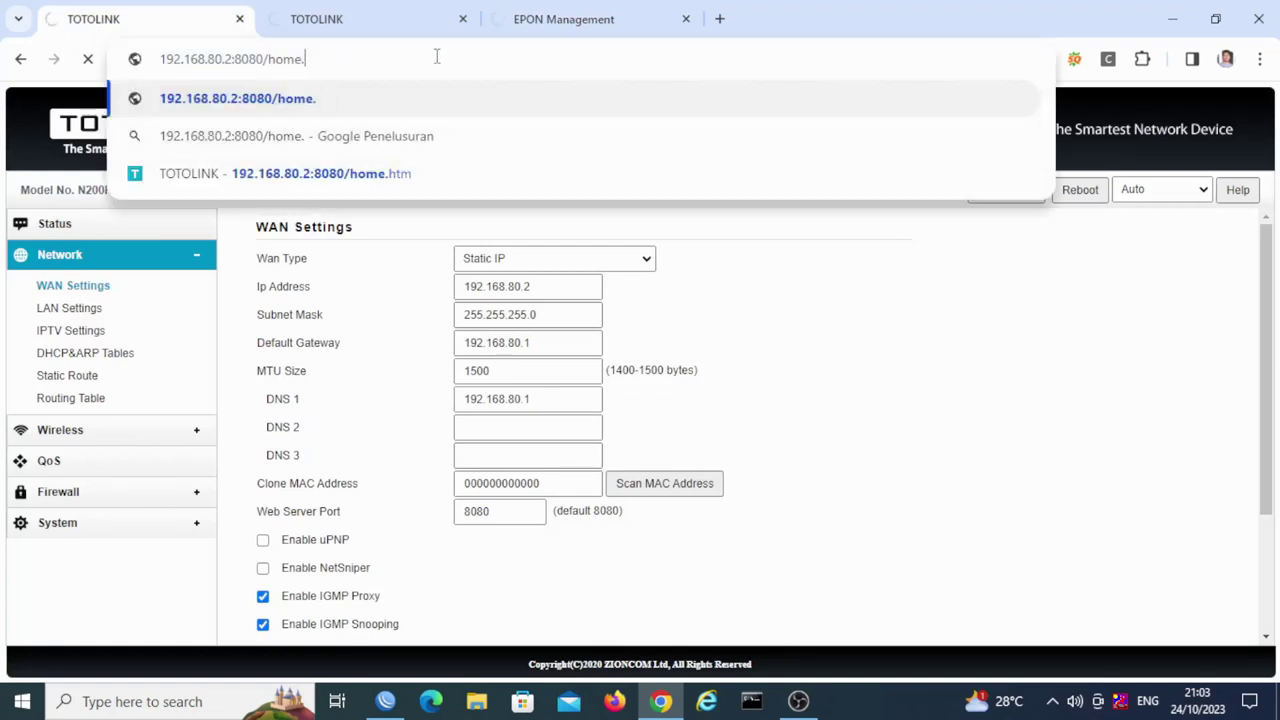
key(BackSpace)
key(Return)
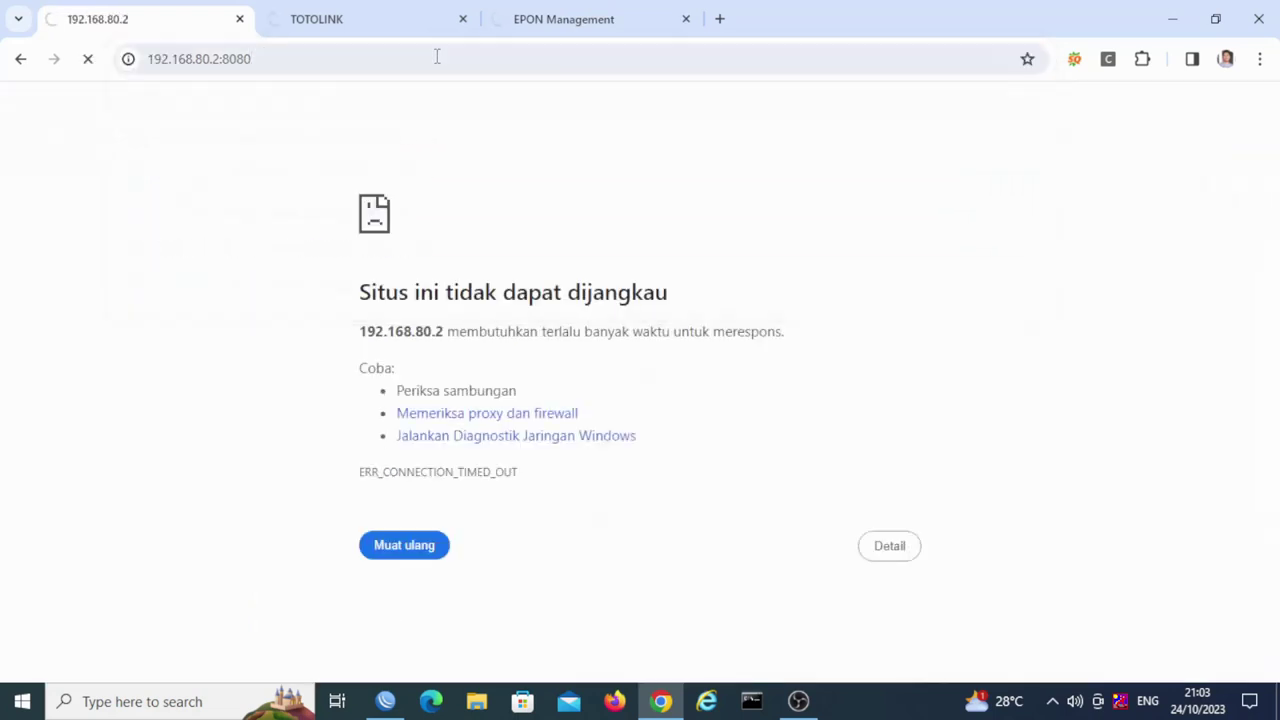
Step: Recheck the 192.168.89.2, 192.168.80.2 and 192.168.88.88 tabs, then return to WinBox
click(393, 30)
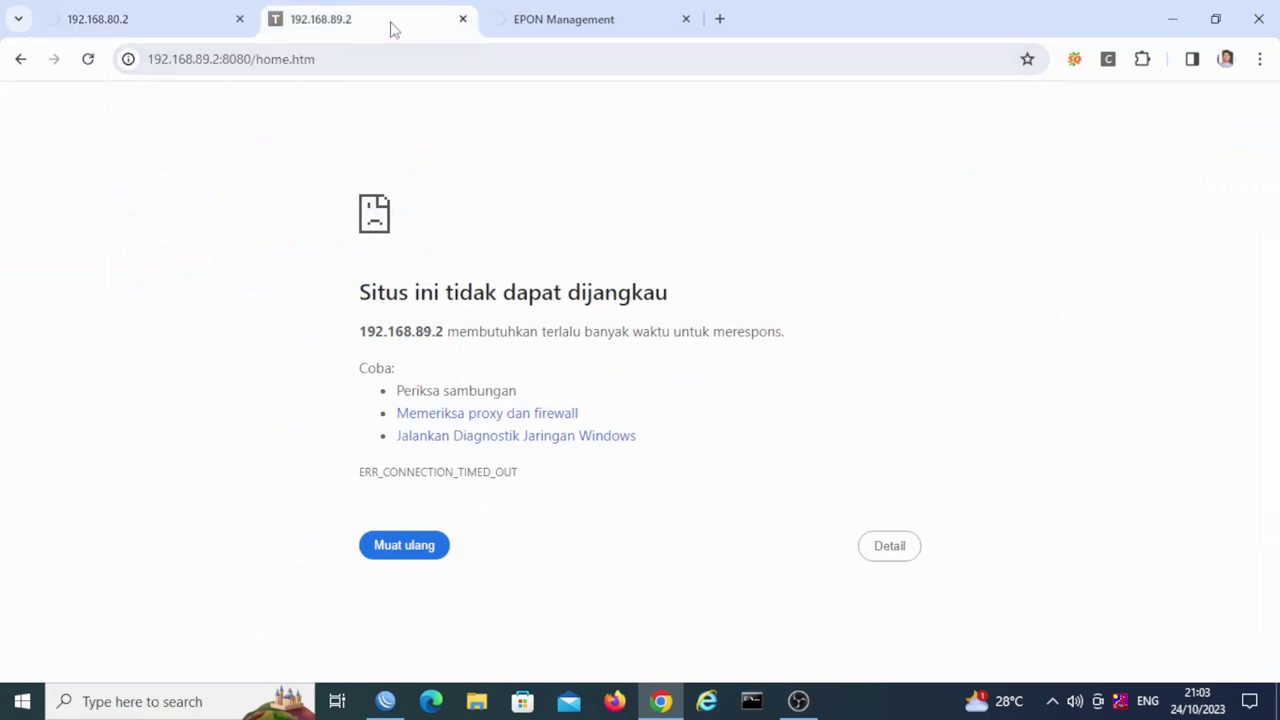
click(189, 12)
click(337, 23)
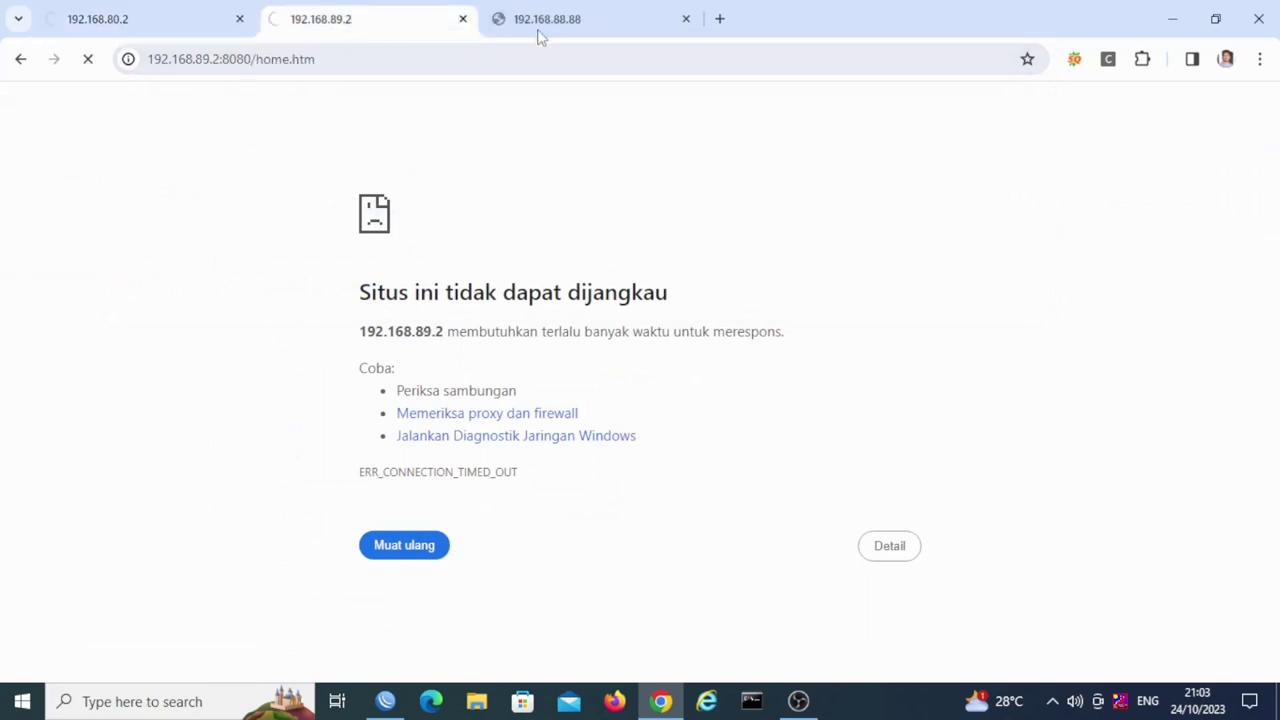
click(537, 30)
click(378, 21)
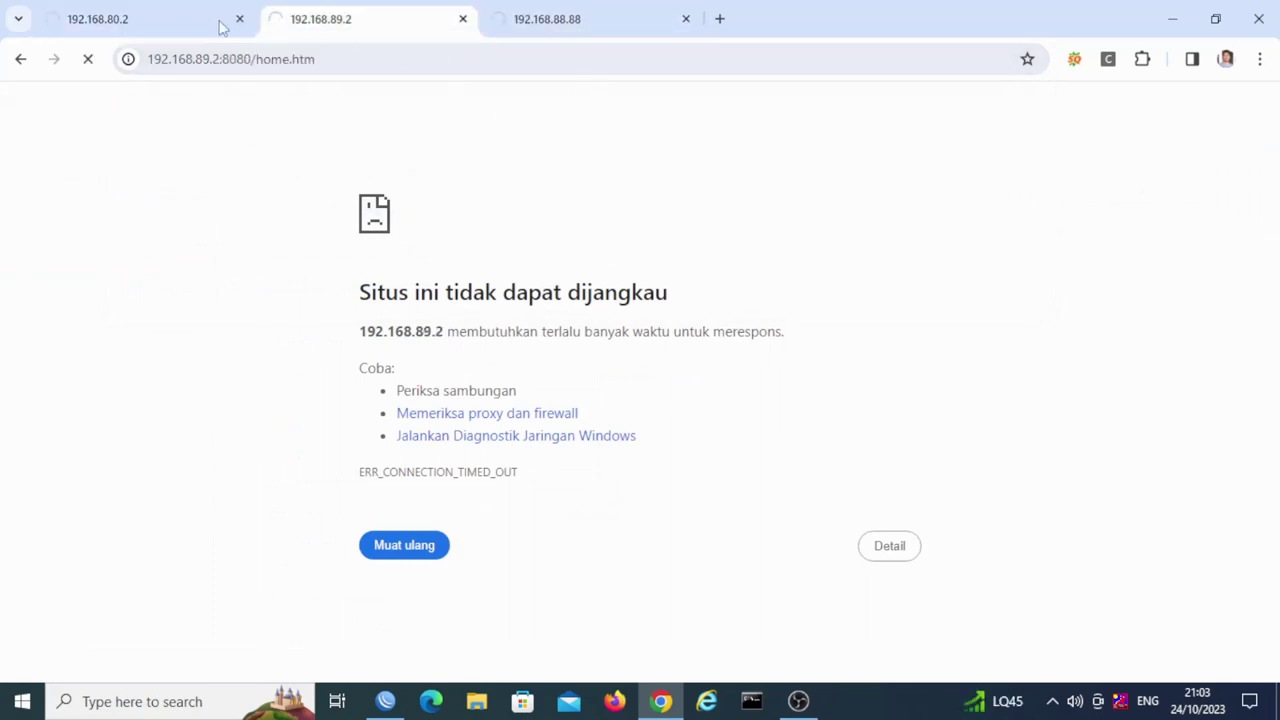
click(202, 37)
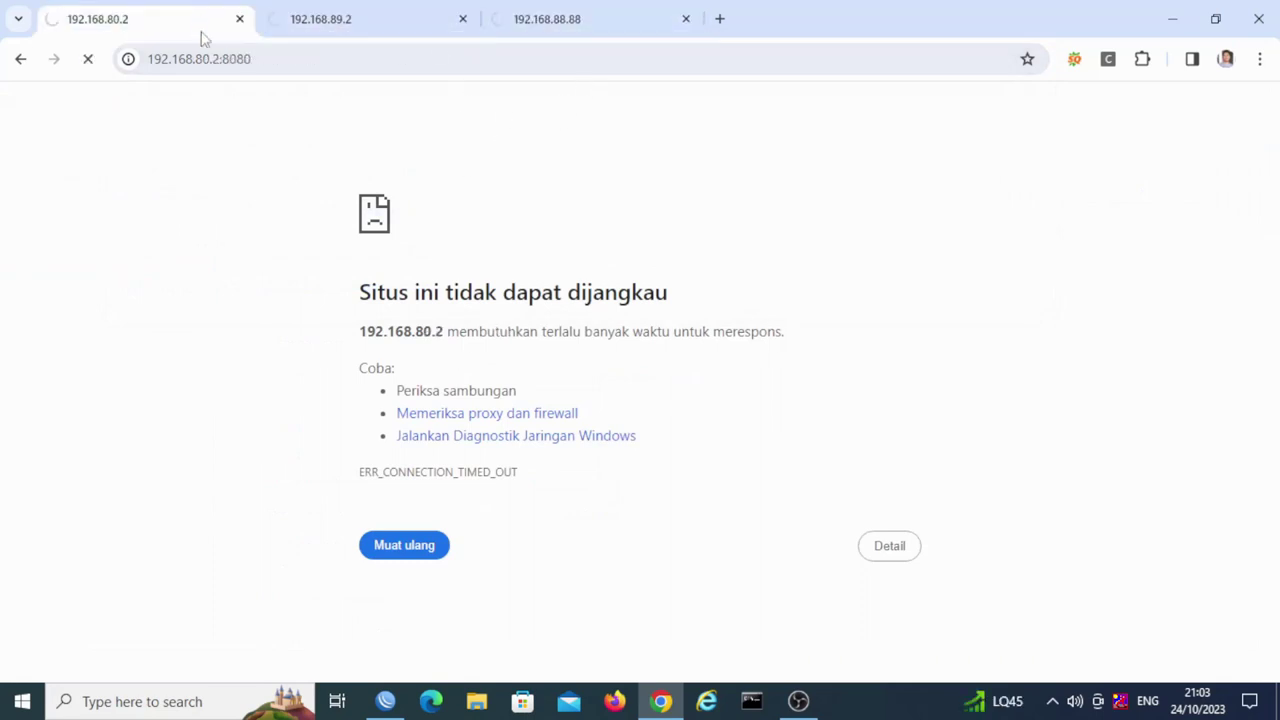
click(345, 30)
click(543, 30)
click(388, 700)
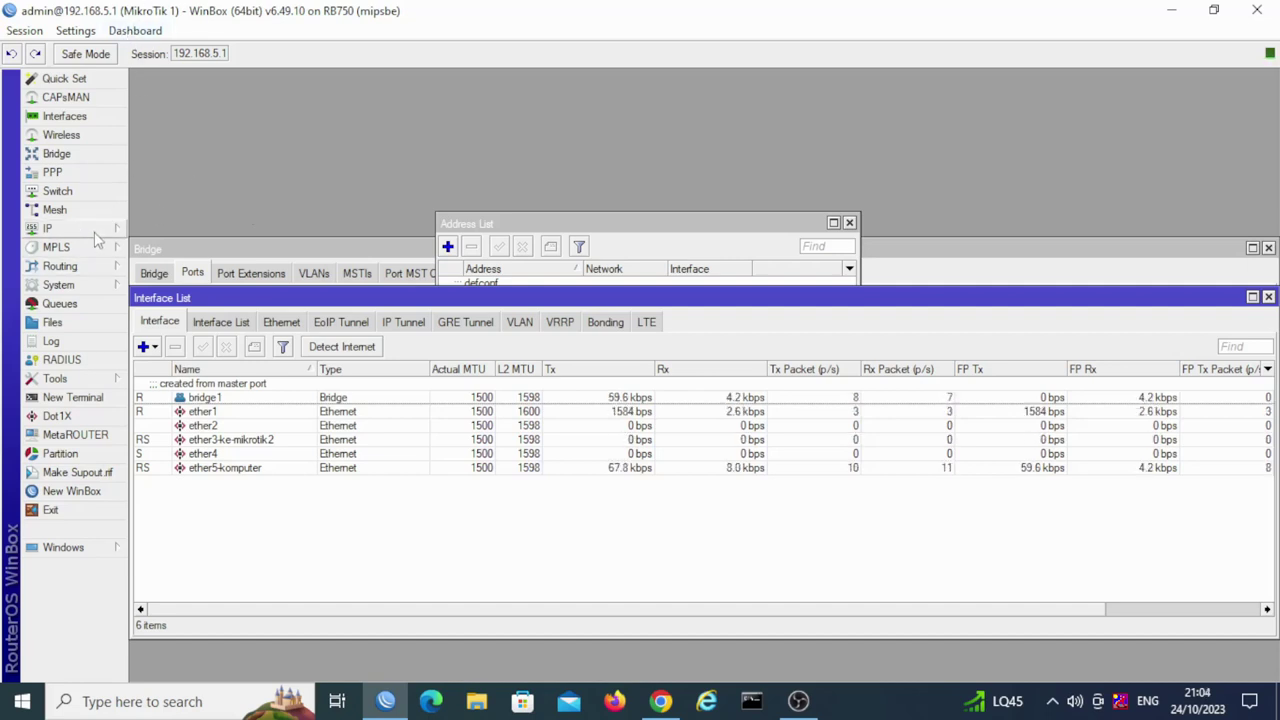
Step: Open IP > Routes on MikroTik 1 and start a new route entry
mouse_move(78, 242)
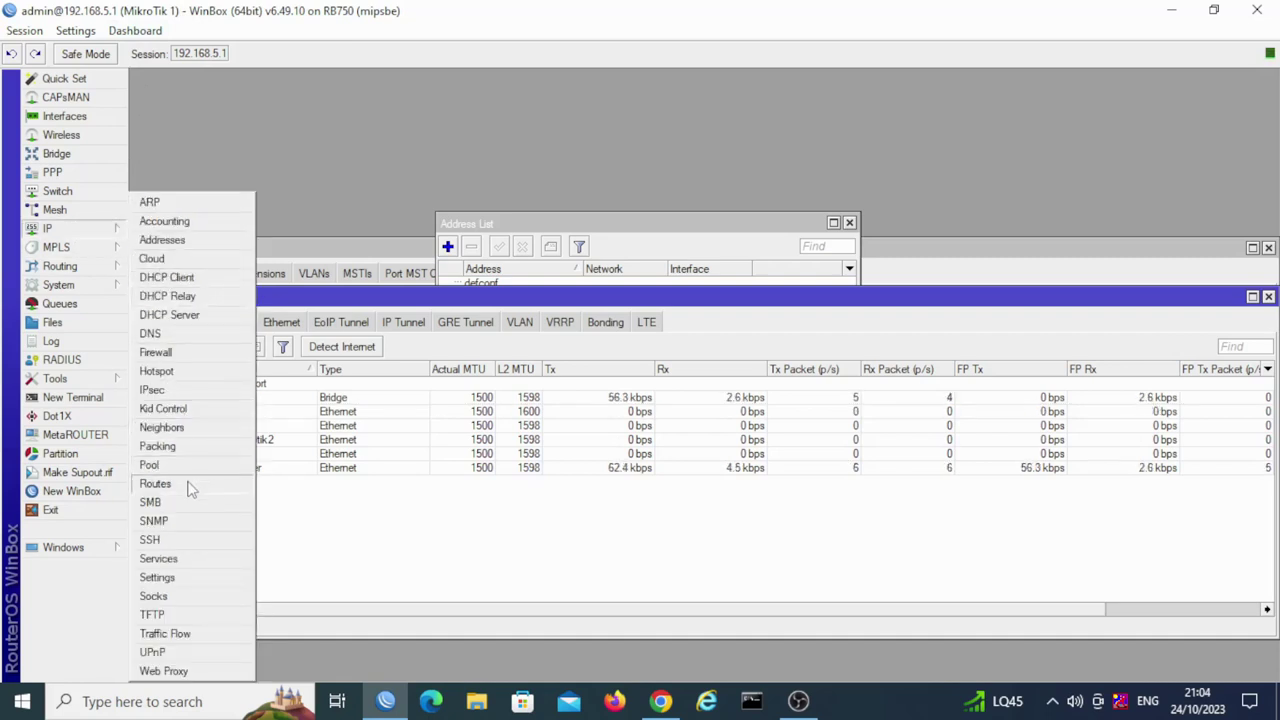
click(190, 488)
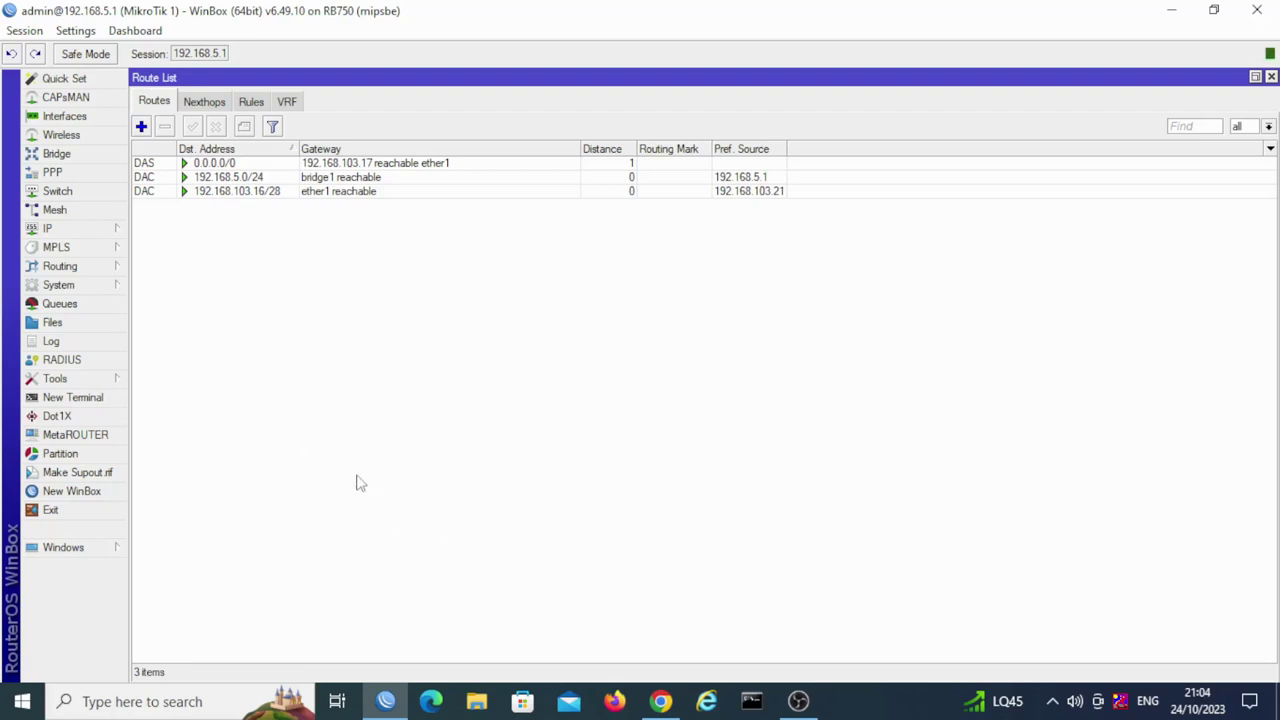
click(141, 126)
Step: Enter 192.168.80.0/24 as the Dst. Address, correcting the mistyped 192.168.80.1/24
drag(640, 250, 541, 232)
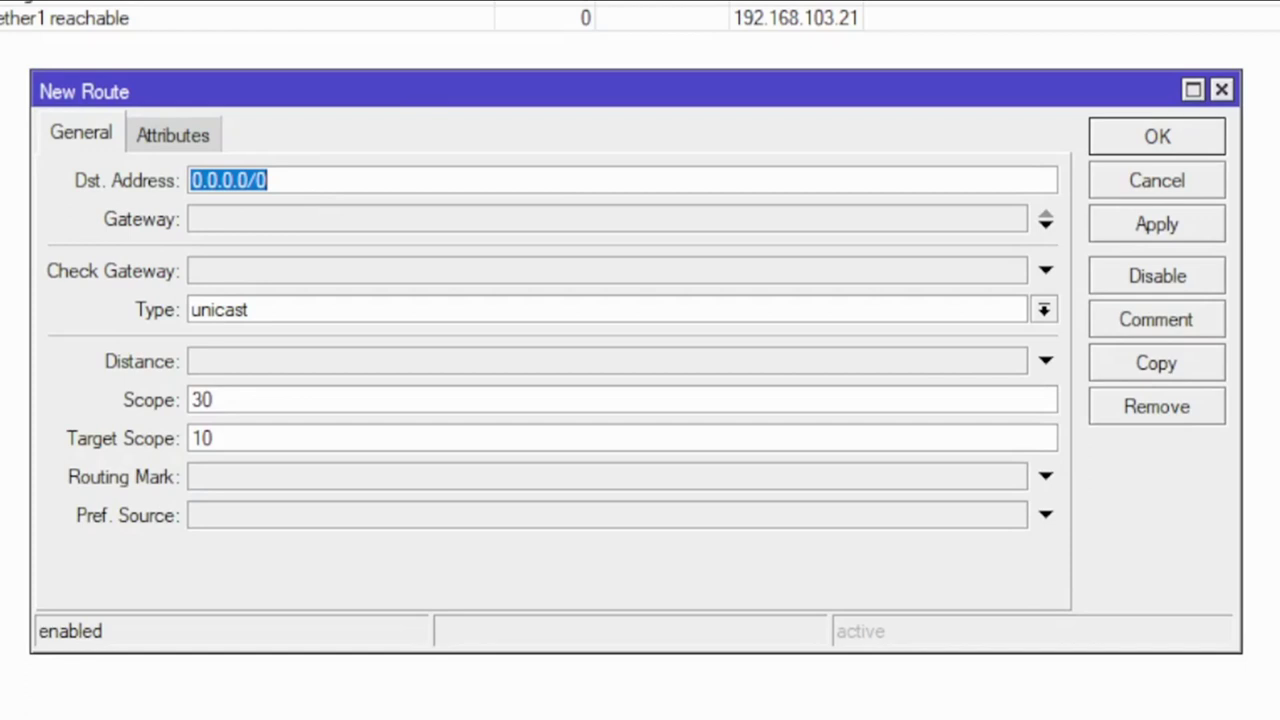
text(192.168.8)
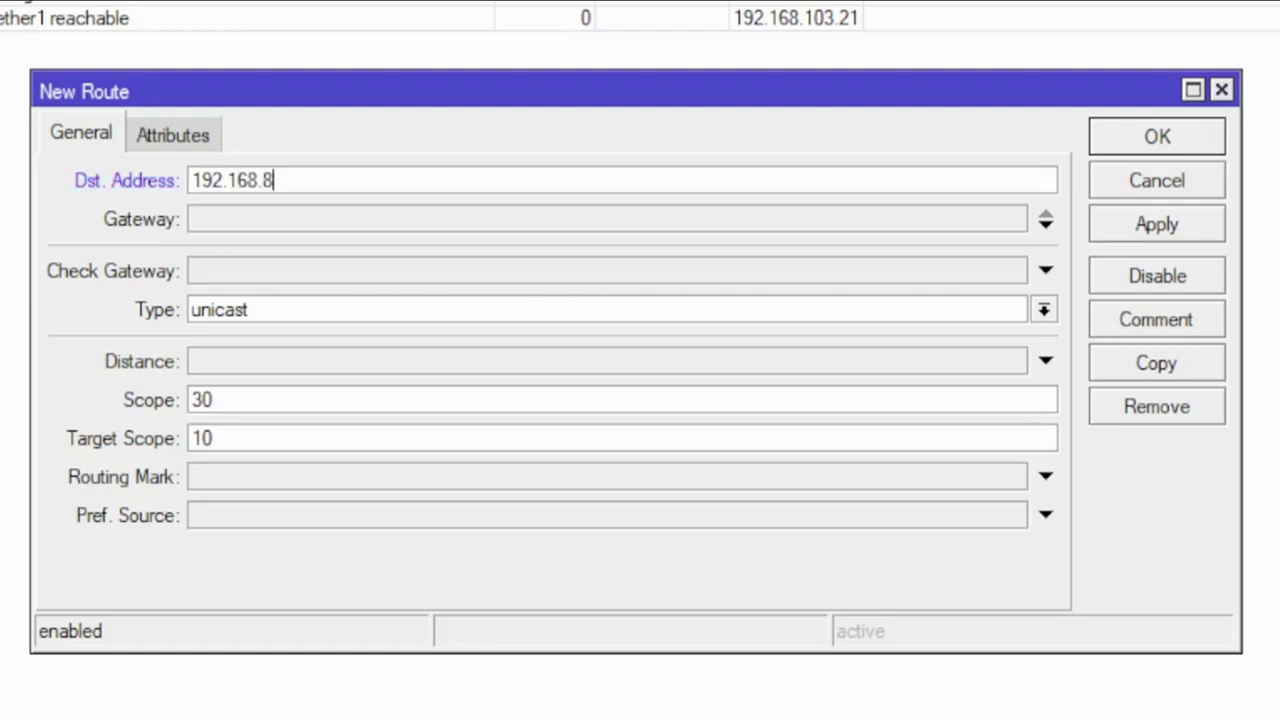
text(0.1)
text(/24)
key(Left)
key(Left)
key(Left)
key(BackSpace)
text(0)
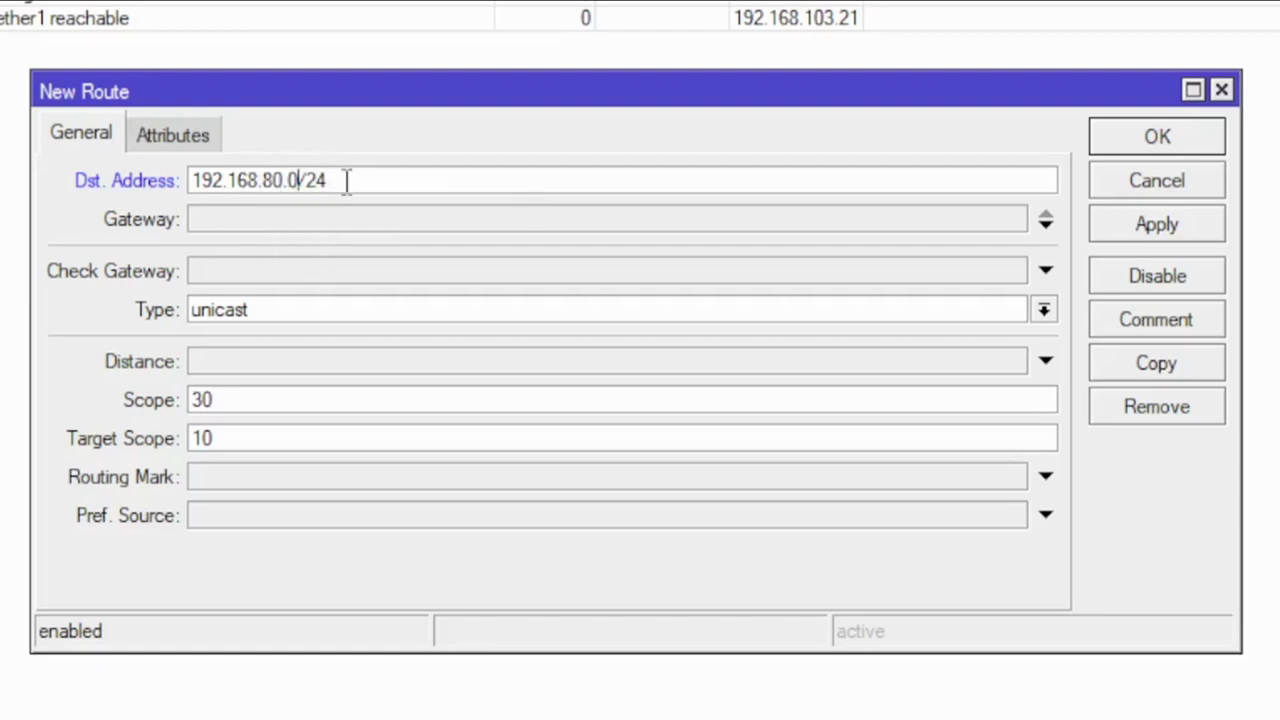
click(262, 230)
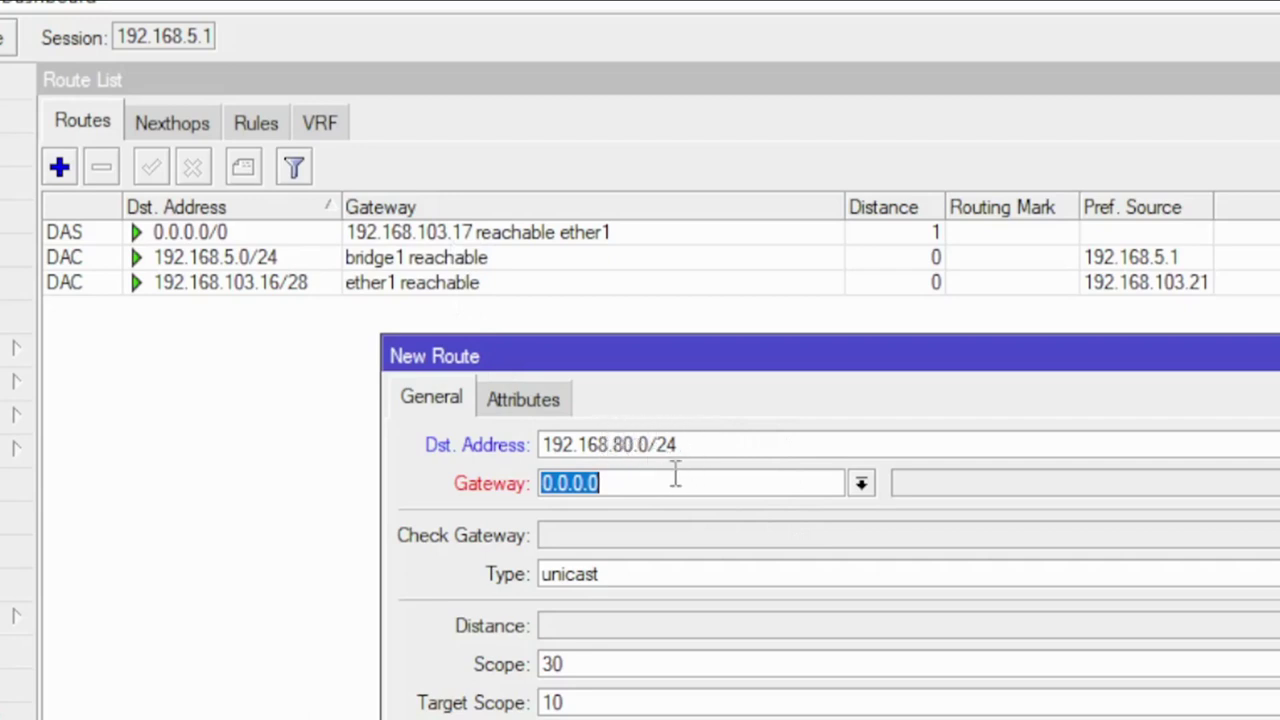
Step: Enter gateway 192.168.5.249 and apply the 192.168.80.0/24 route
text(19)
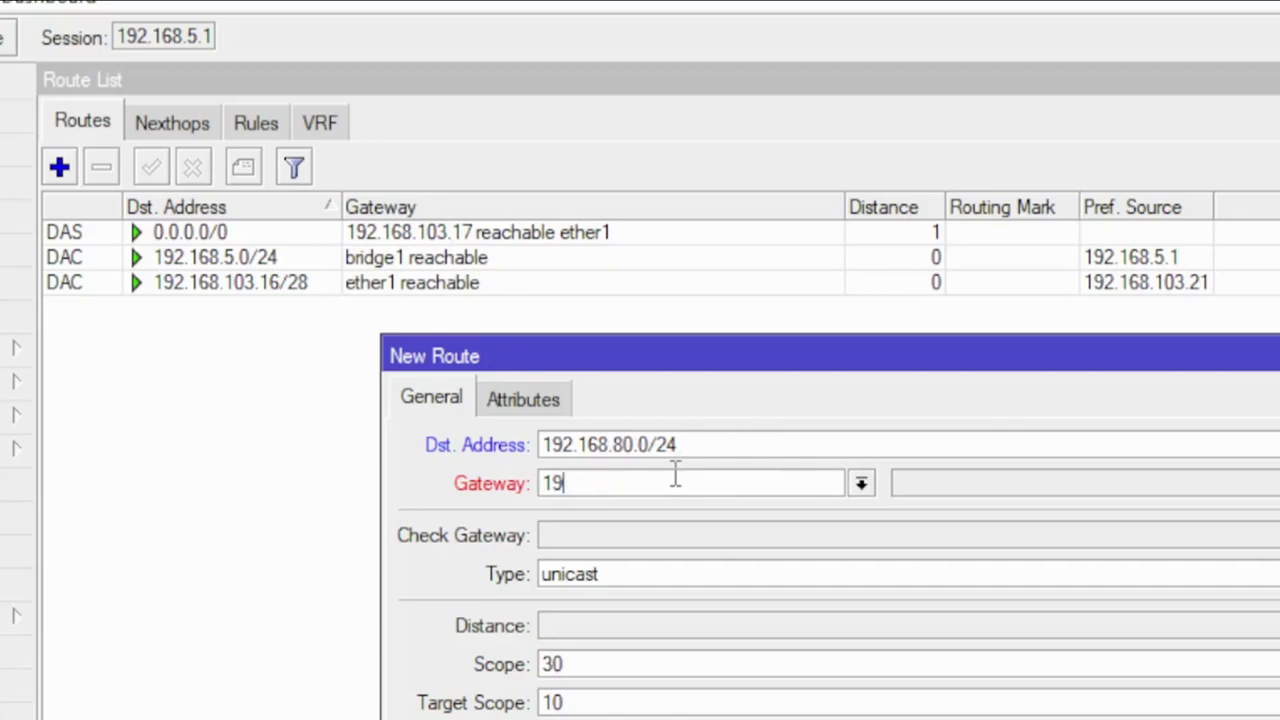
text(2.168.5.249)
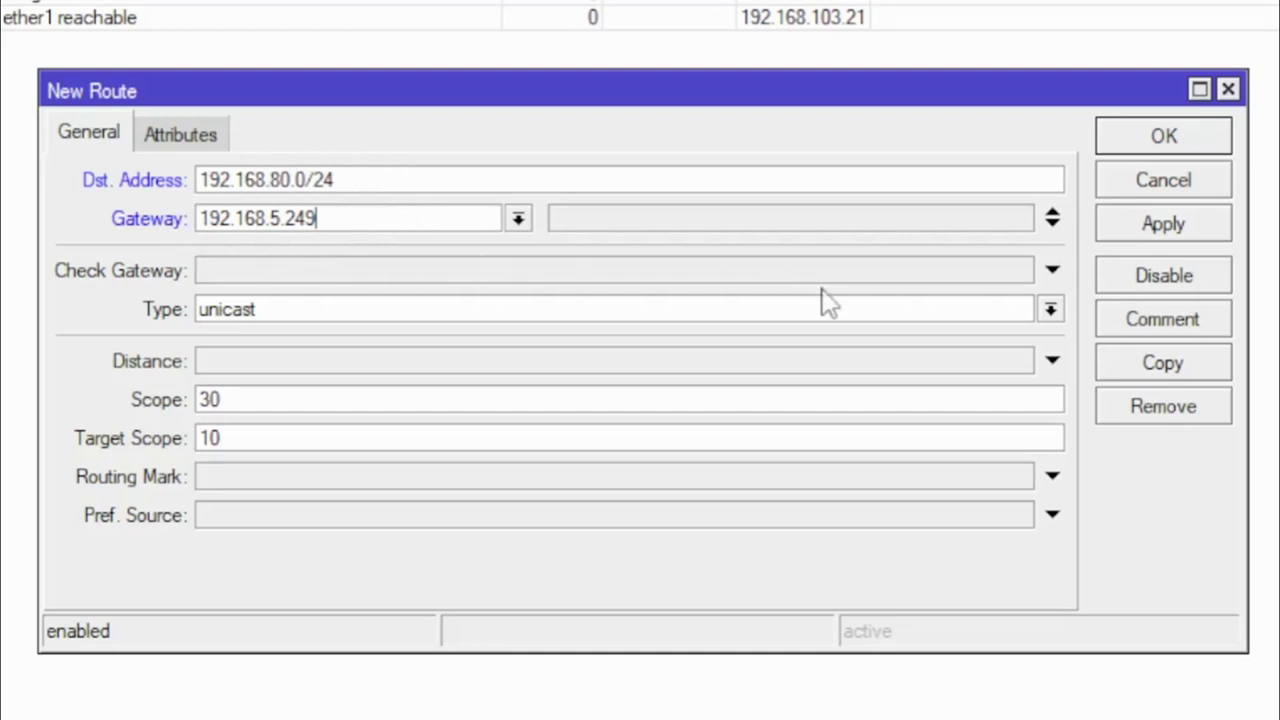
click(1172, 233)
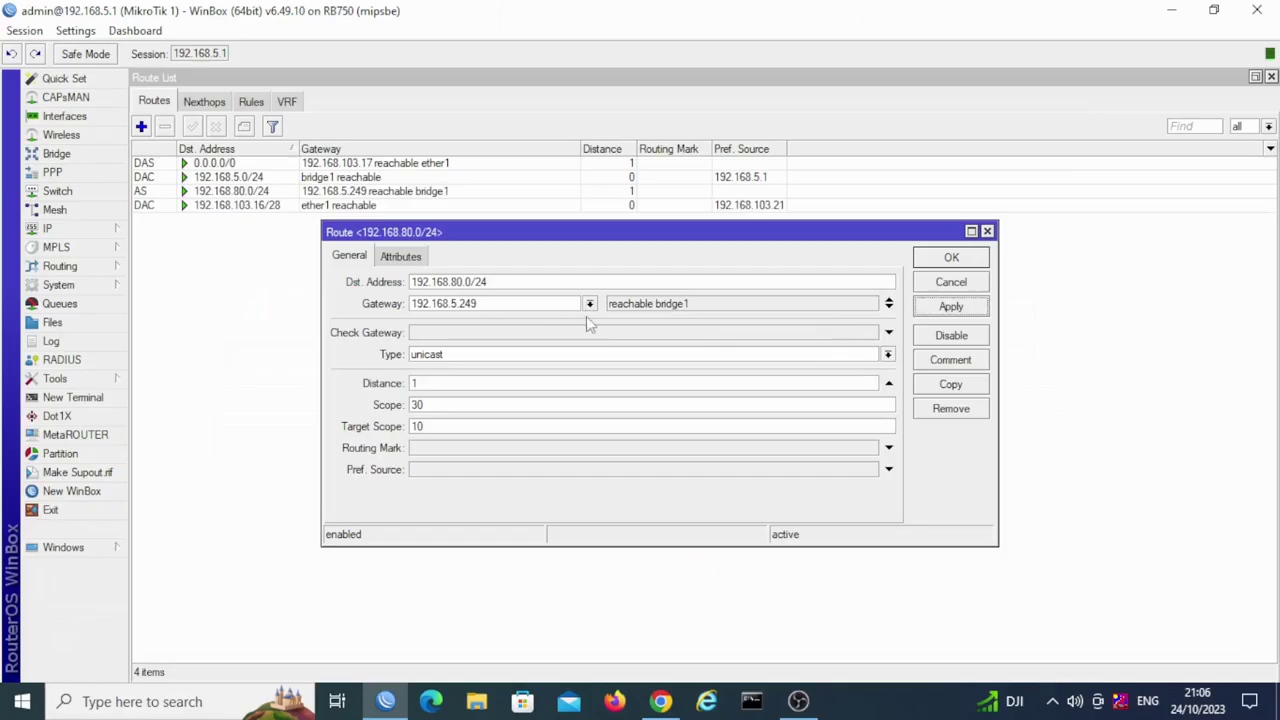
Step: Close the route dialog and ping 192.168.80.2 from a router terminal, stopping it with Ctrl+C
click(952, 262)
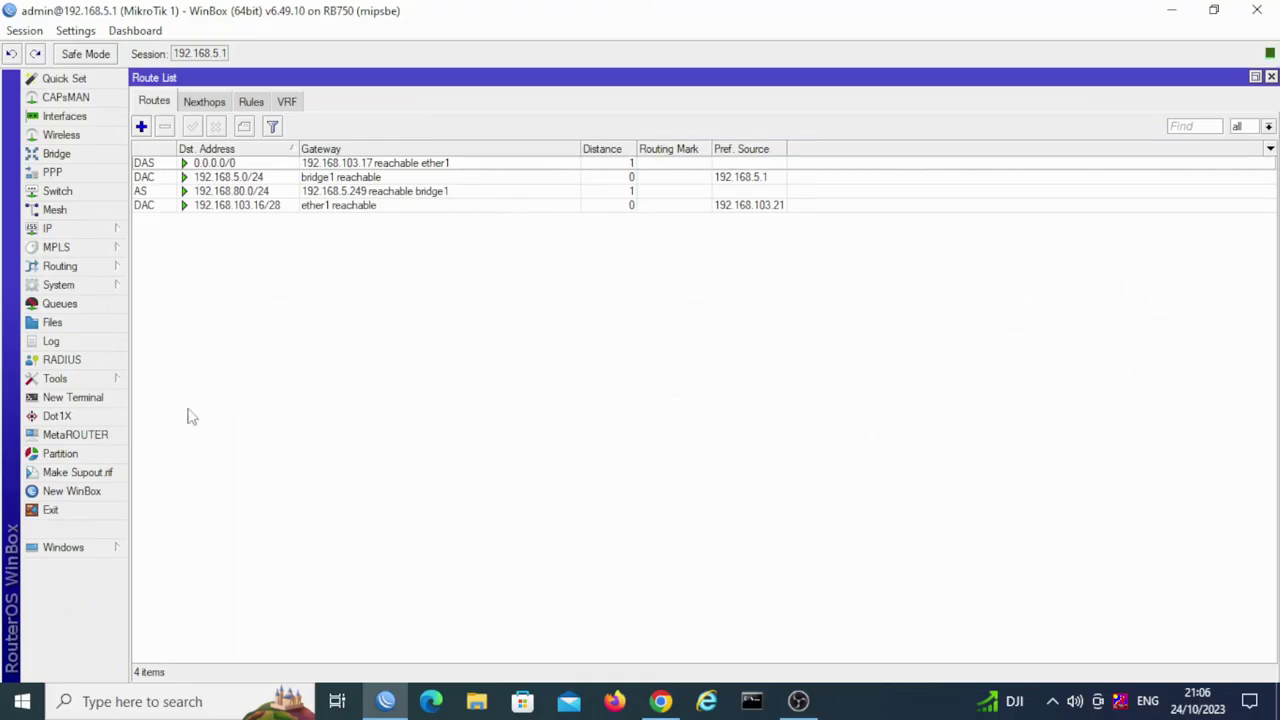
click(100, 398)
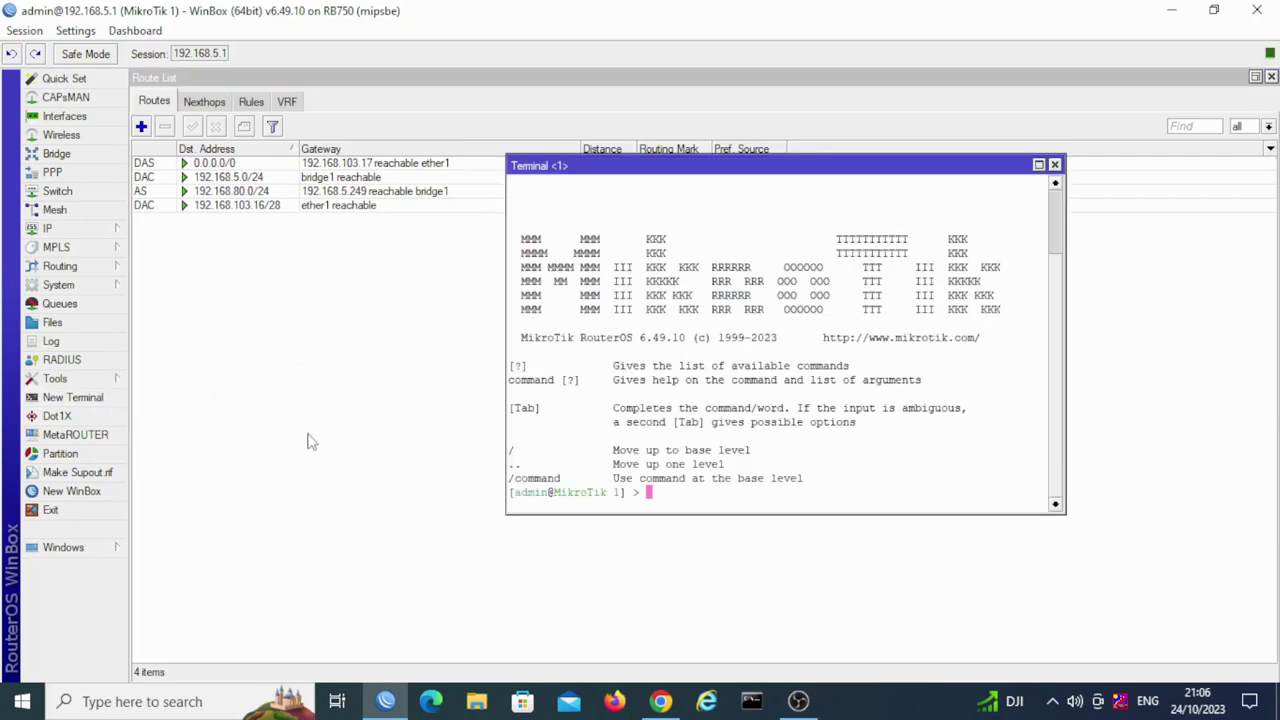
text(ping 192.168.89.2)
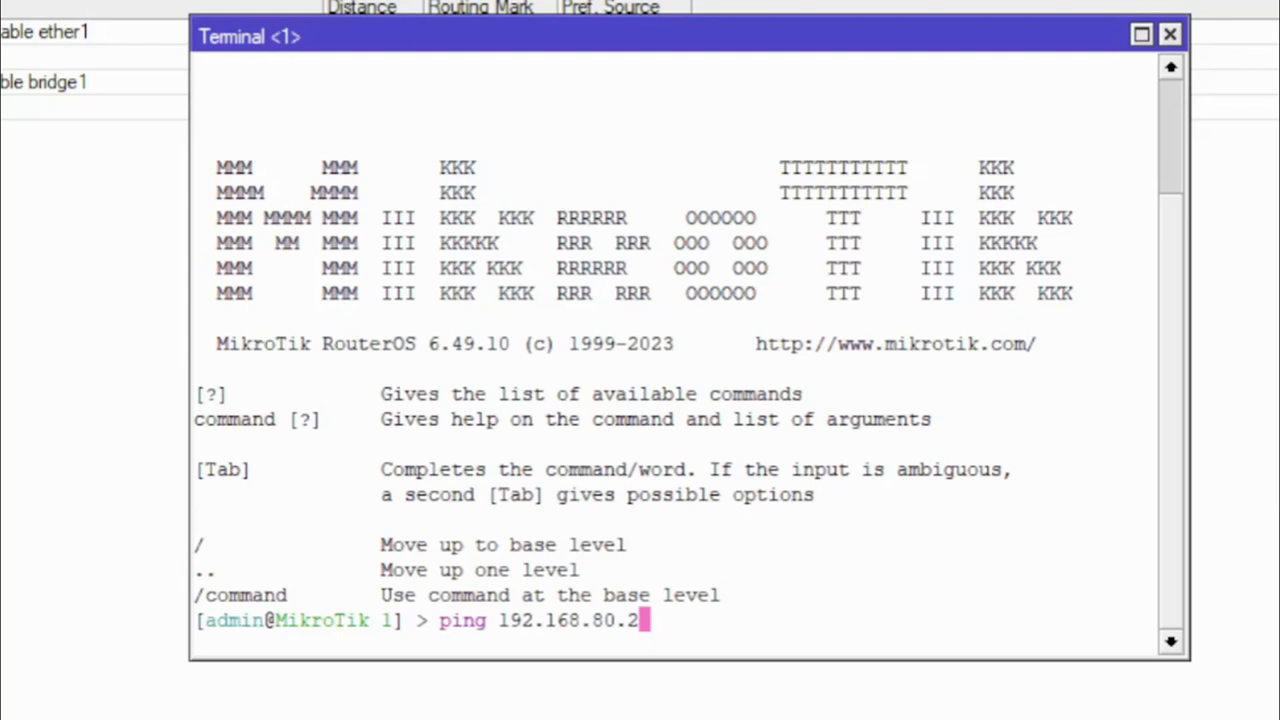
key(Return)
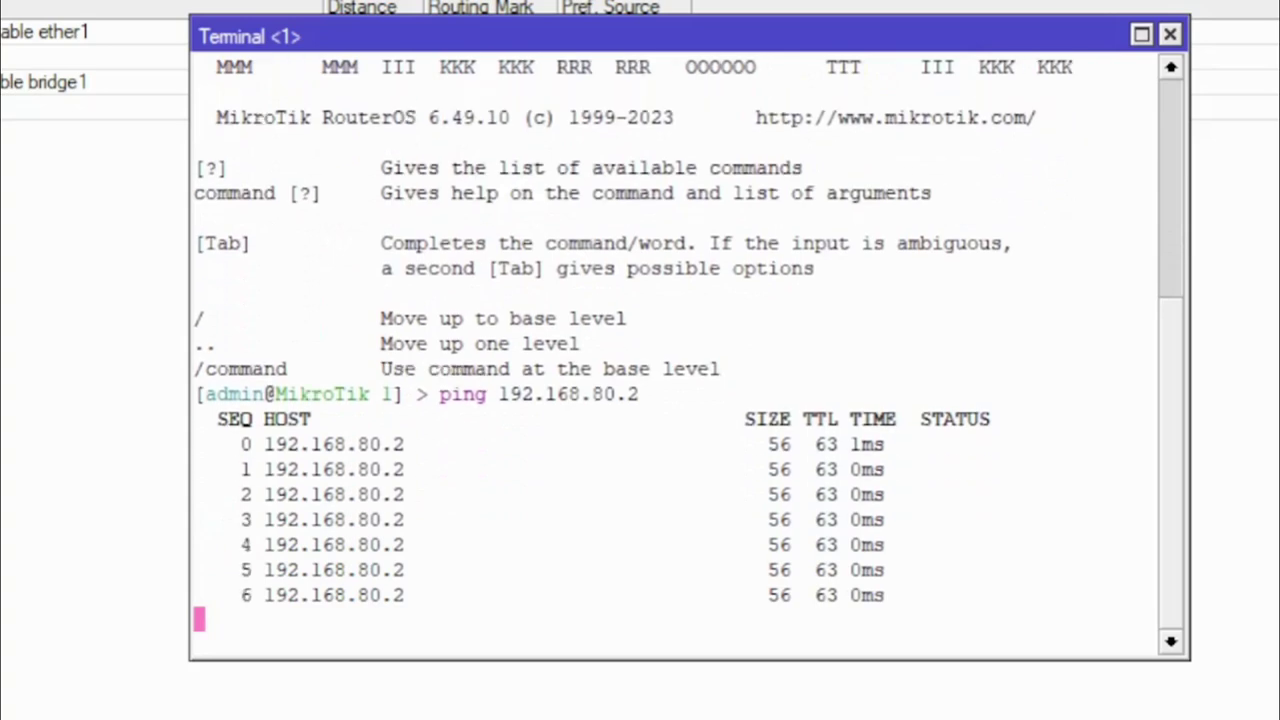
key(ctrl+c)
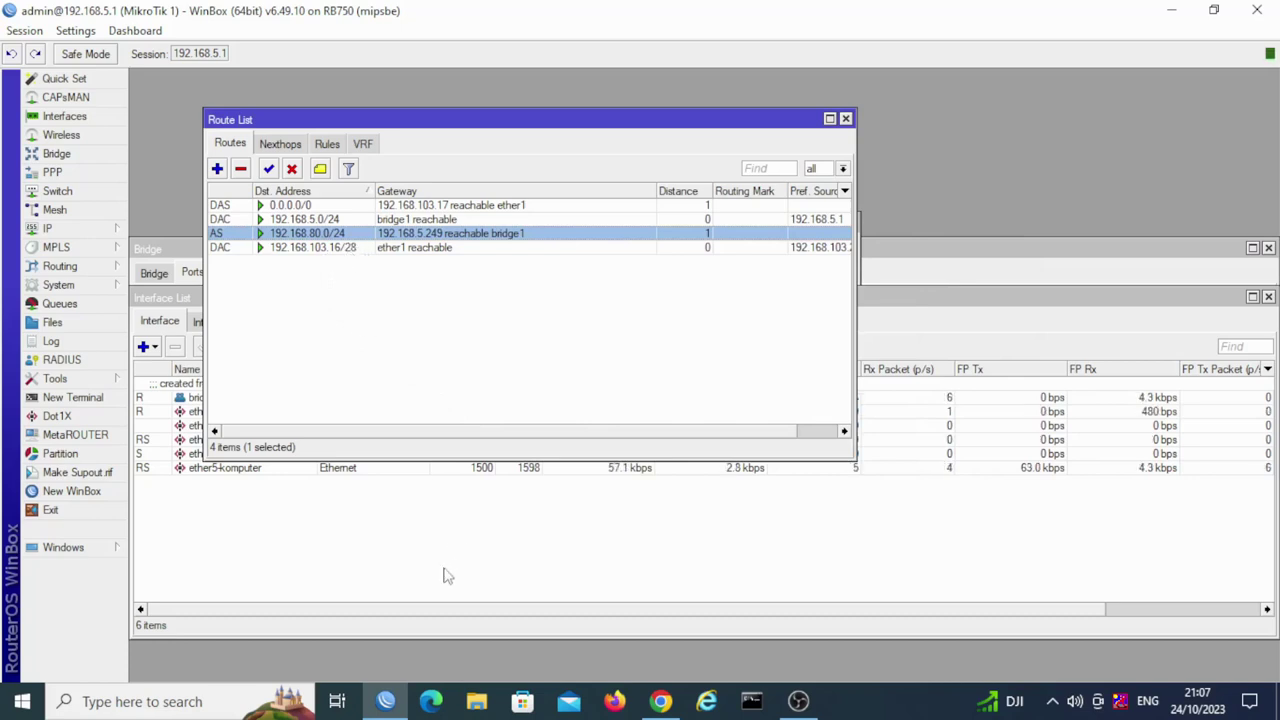
Step: Check the 192.168.80.2 admin tab, then select ether5-komputer in WinBox's Interface List
click(659, 702)
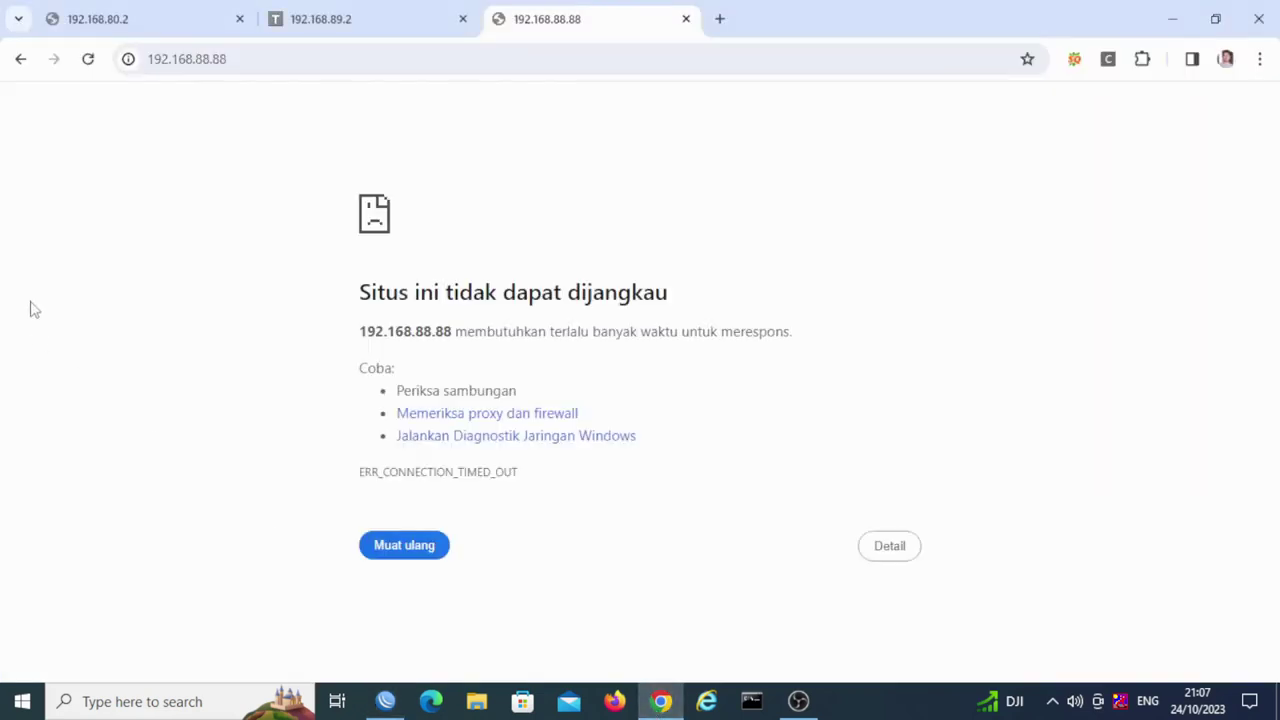
click(72, 30)
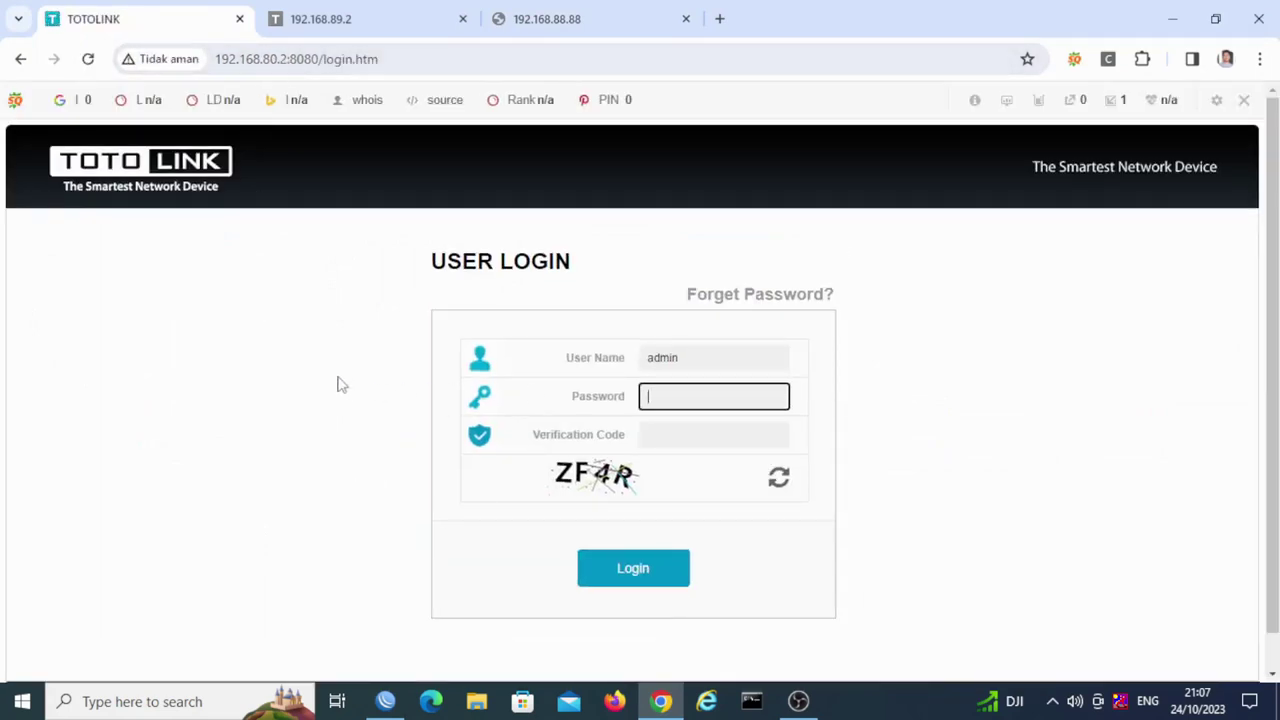
mouse_move(392, 697)
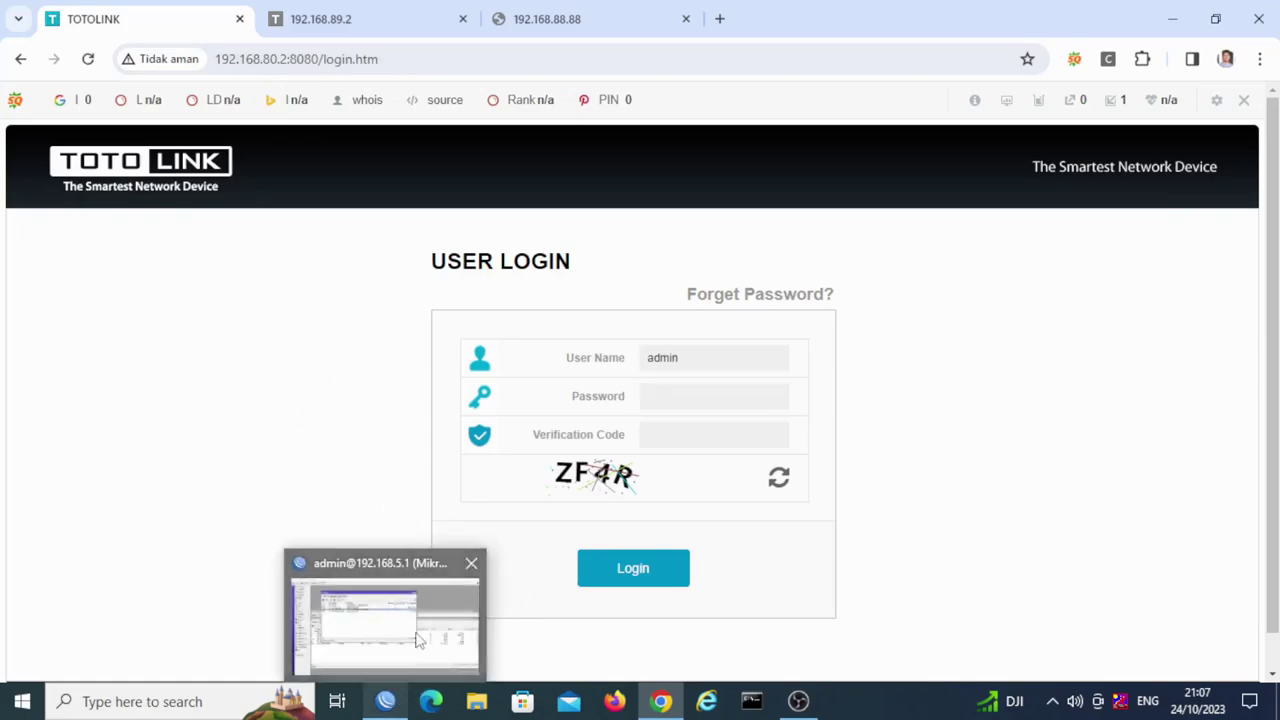
click(420, 640)
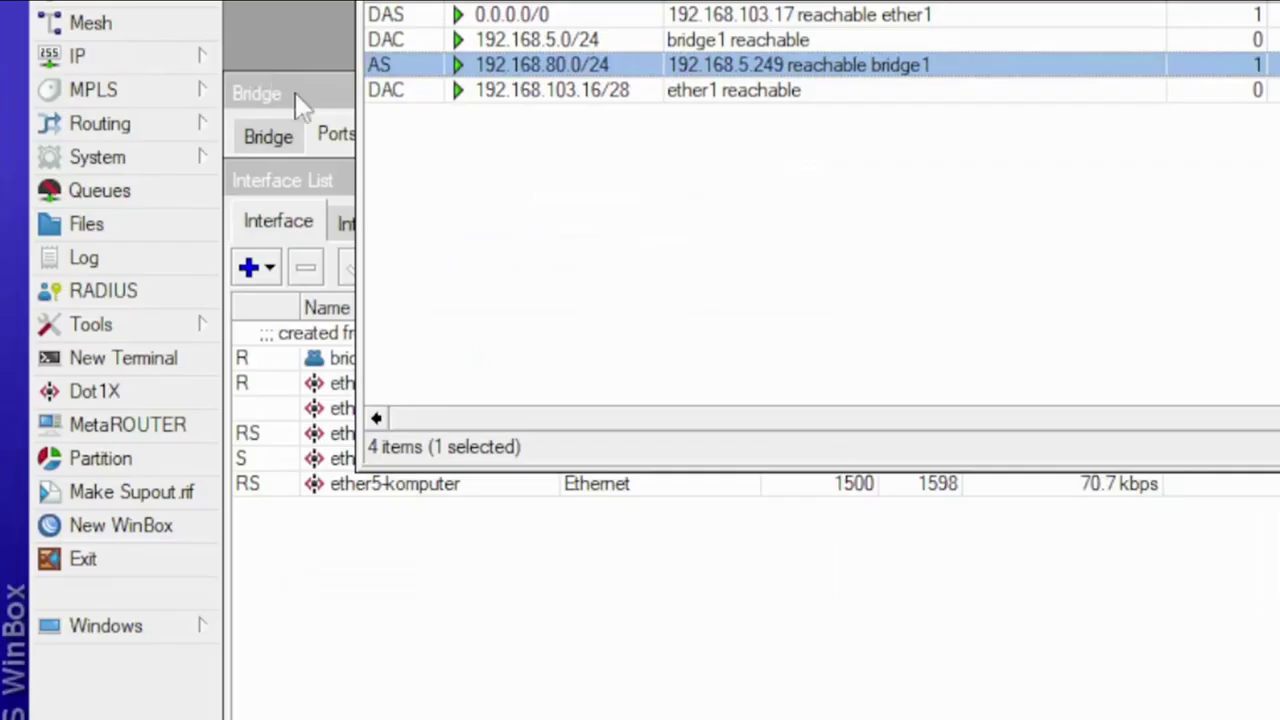
click(383, 540)
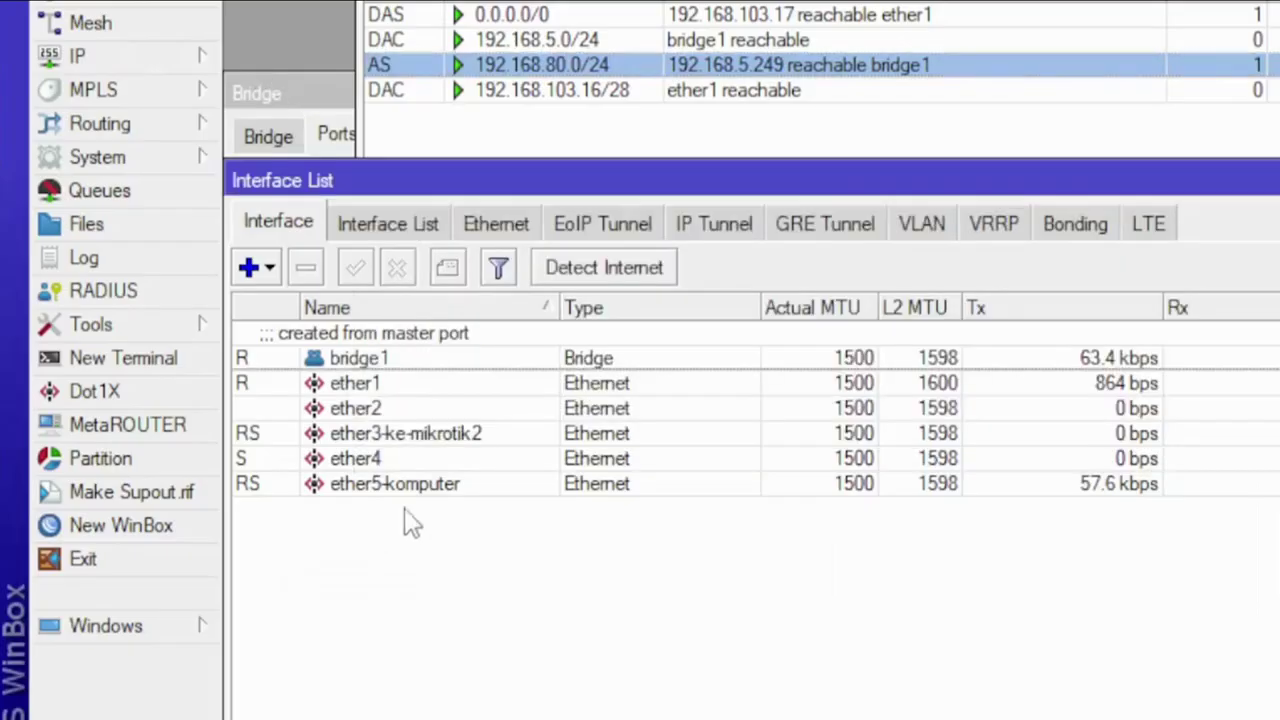
click(410, 486)
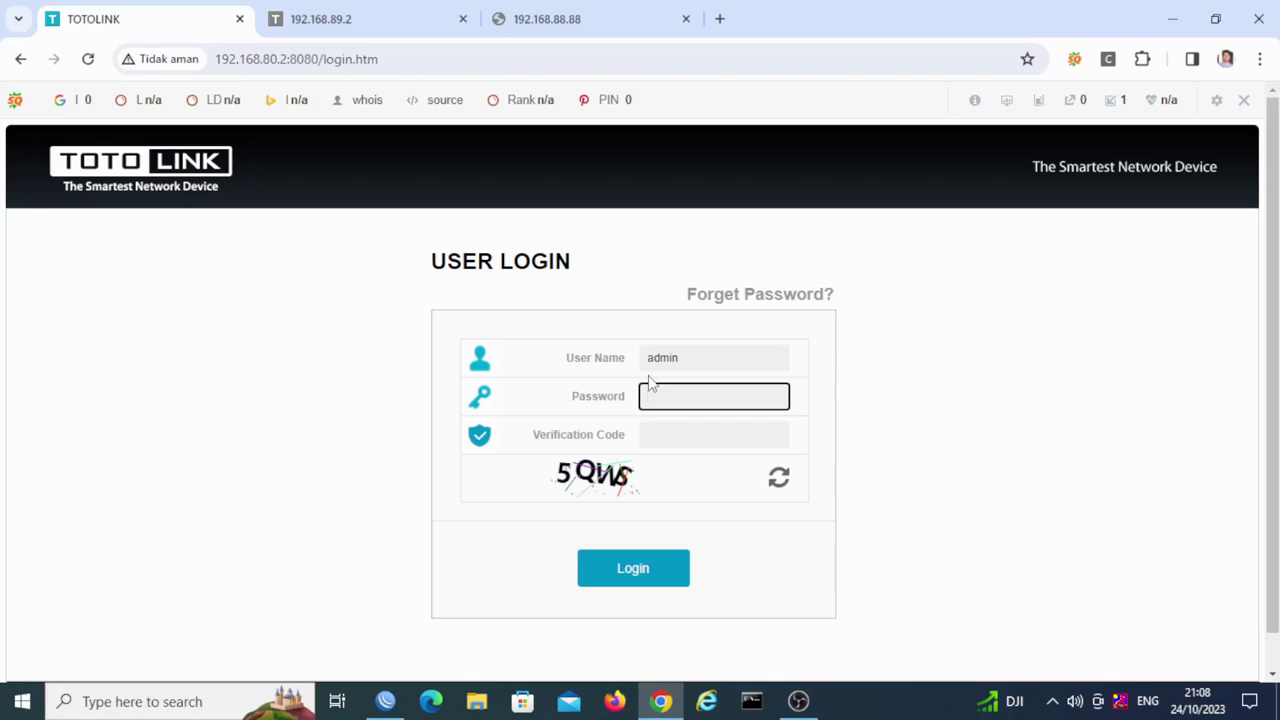
Step: Sign in to the 192.168.80.2 TOTOLINK admin with the password and verification code, dismissing the save-password prompt
text(123)
key(Tab)
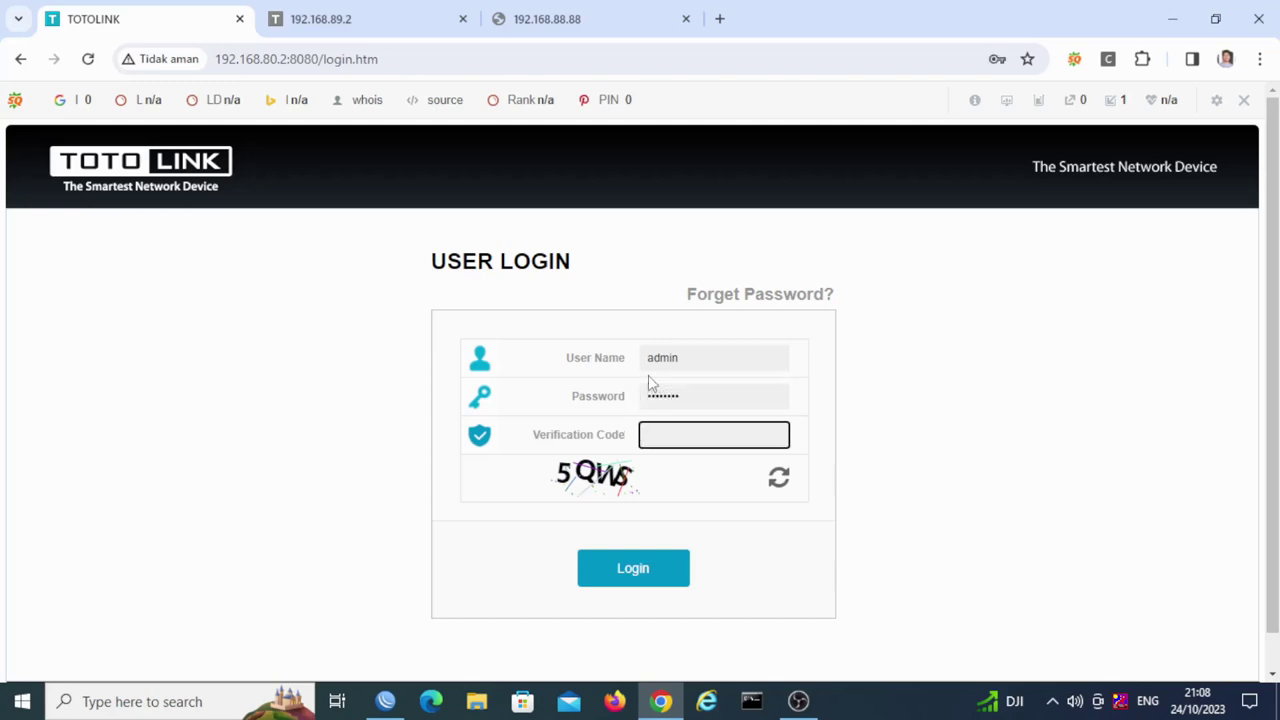
text(5QWS)
key(Return)
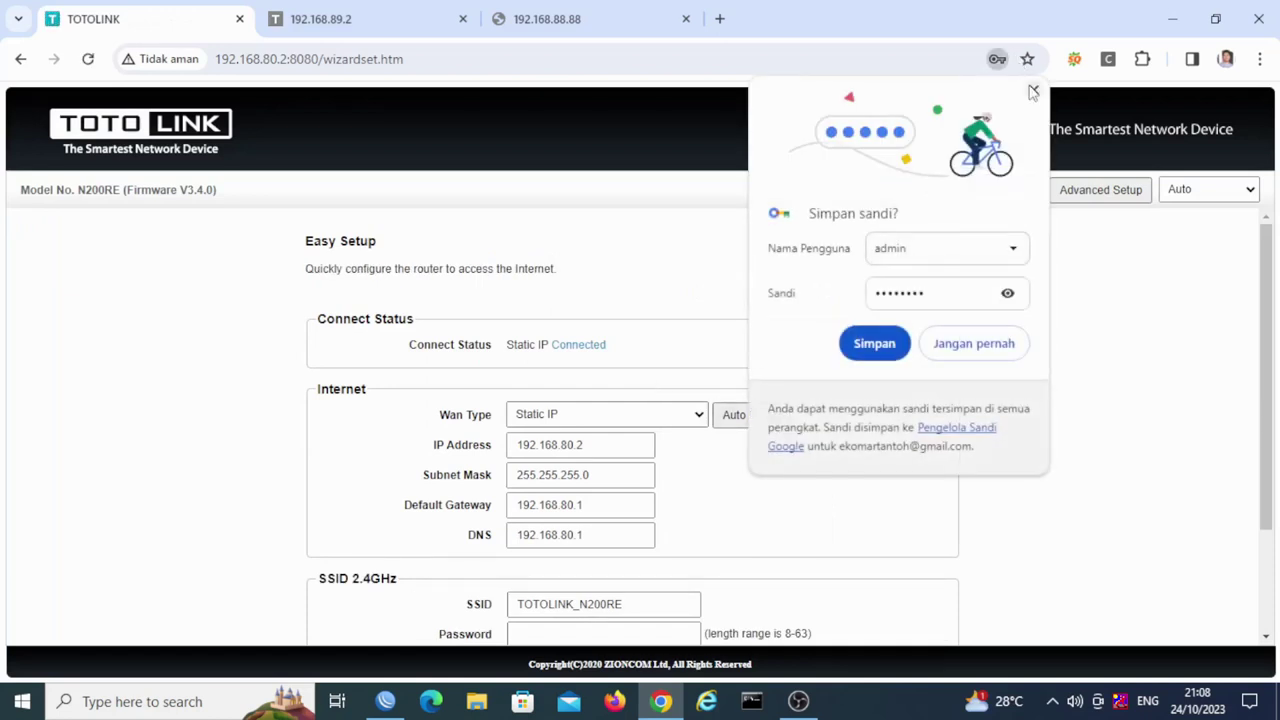
click(1034, 90)
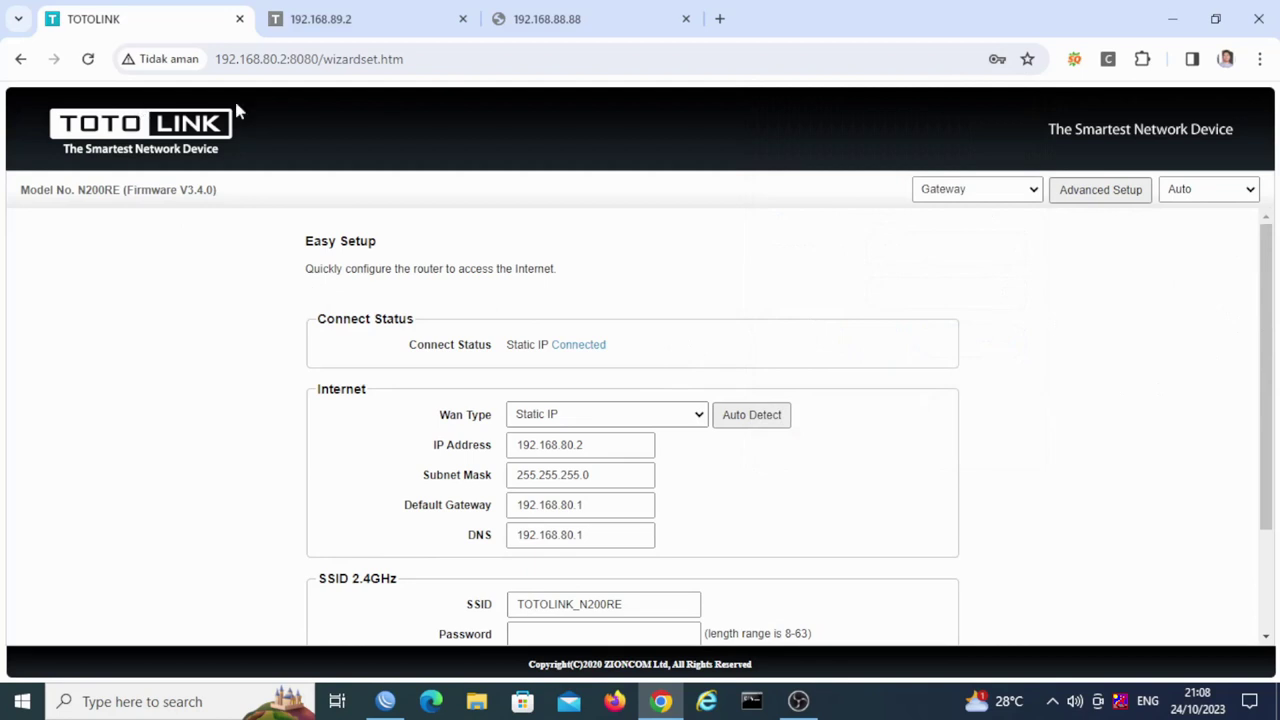
click(322, 24)
Step: Retry the 192.168.89.2 page, then ping 192.168.89.2 from a WinBox terminal, getting only TTL exceeded
click(88, 60)
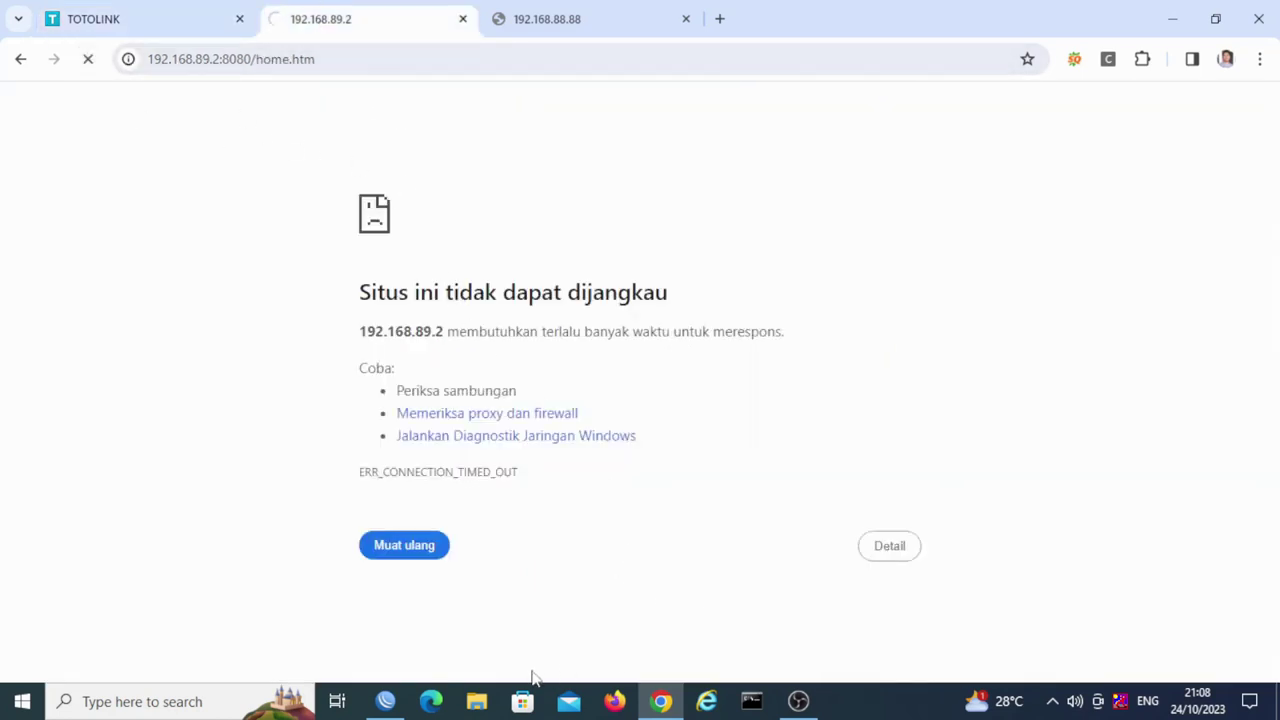
mouse_move(403, 700)
click(425, 635)
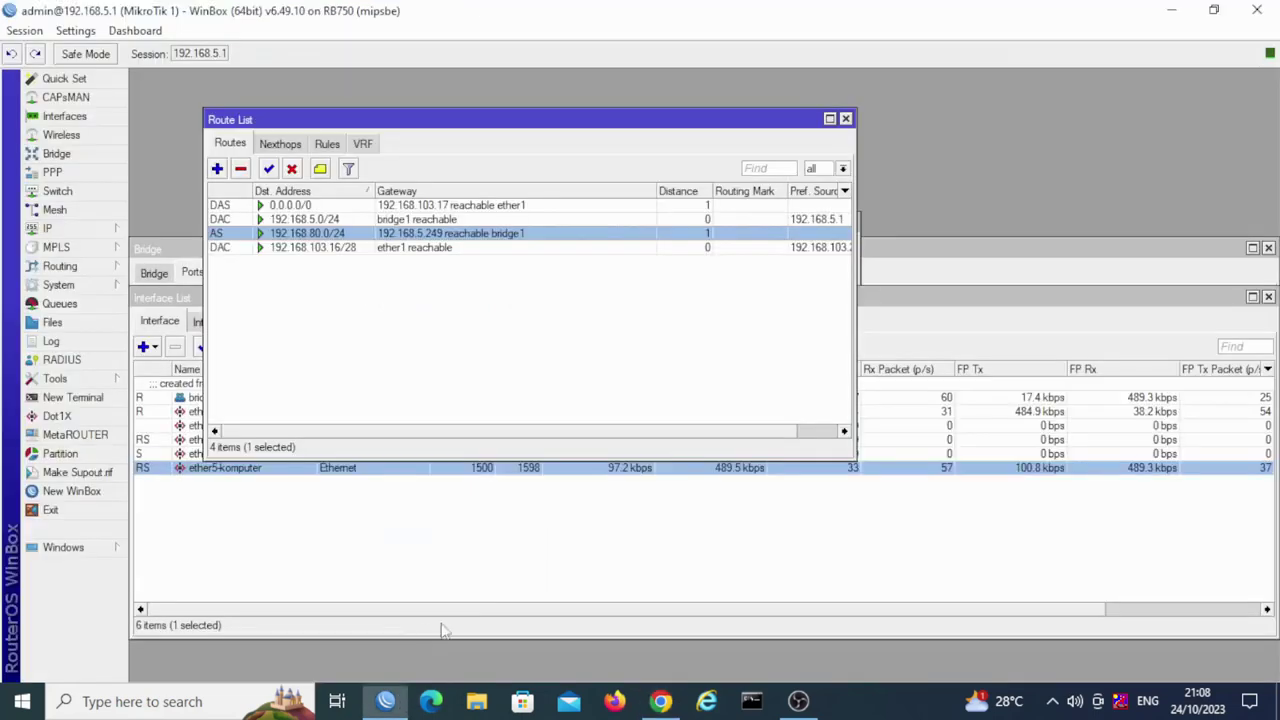
click(72, 397)
text(ping 192.168.80.2)
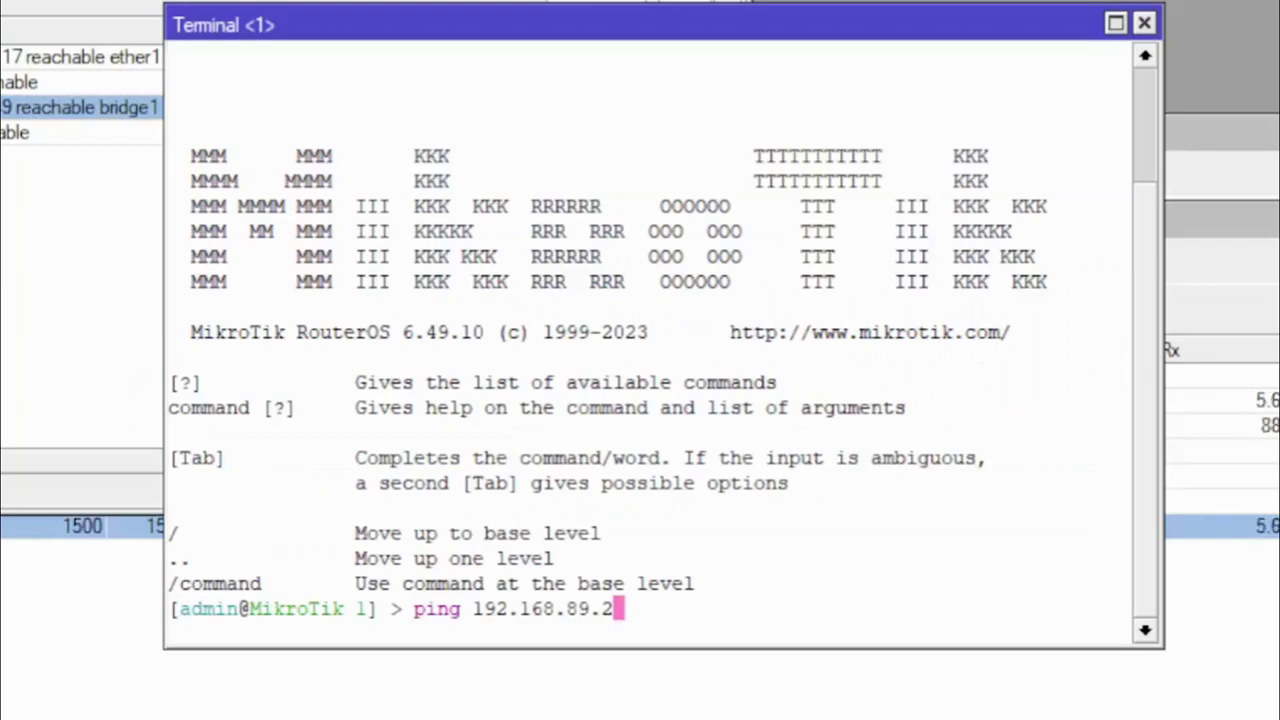
key(Return)
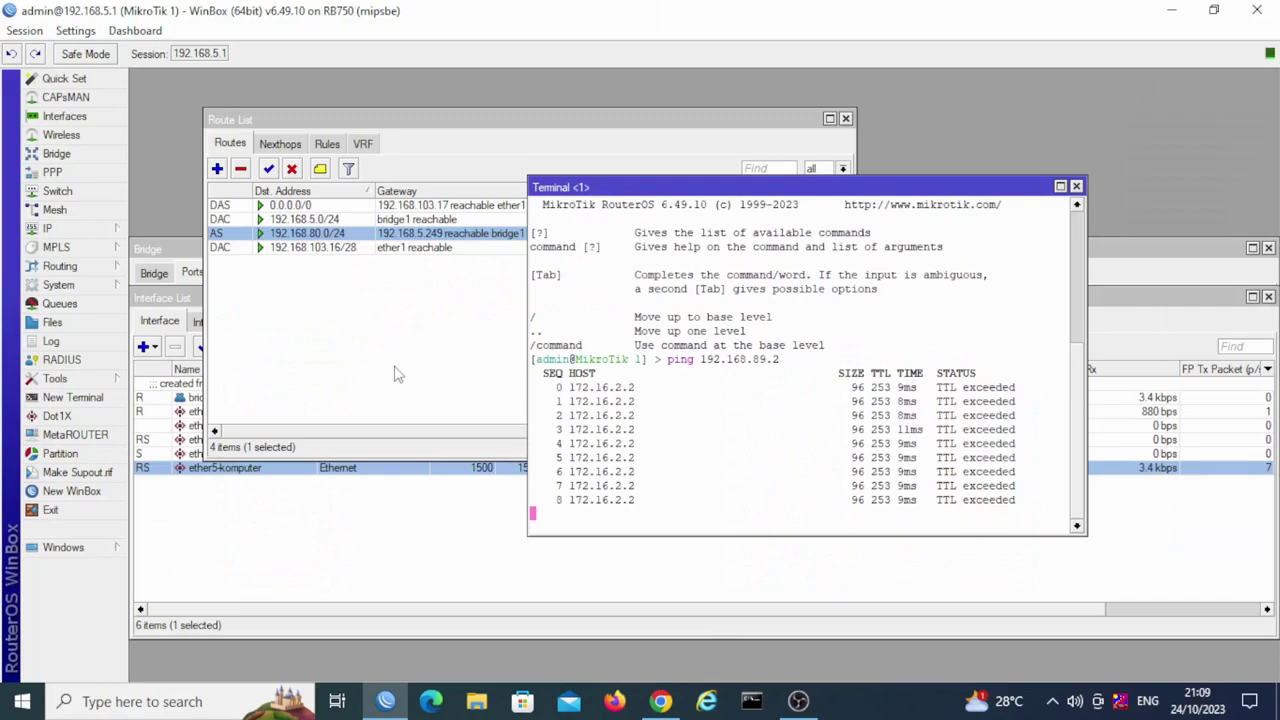
click(394, 371)
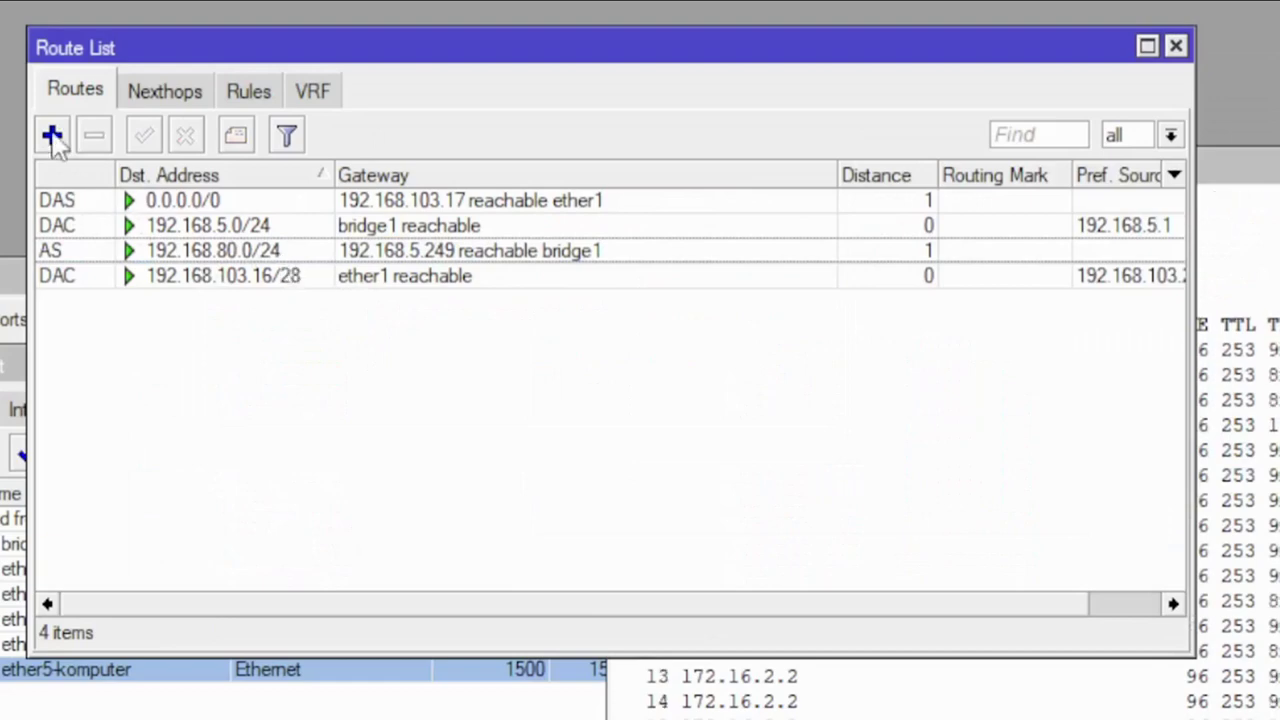
Step: Duplicate the 192.168.80.0/24 route into a new route window
double_click(252, 251)
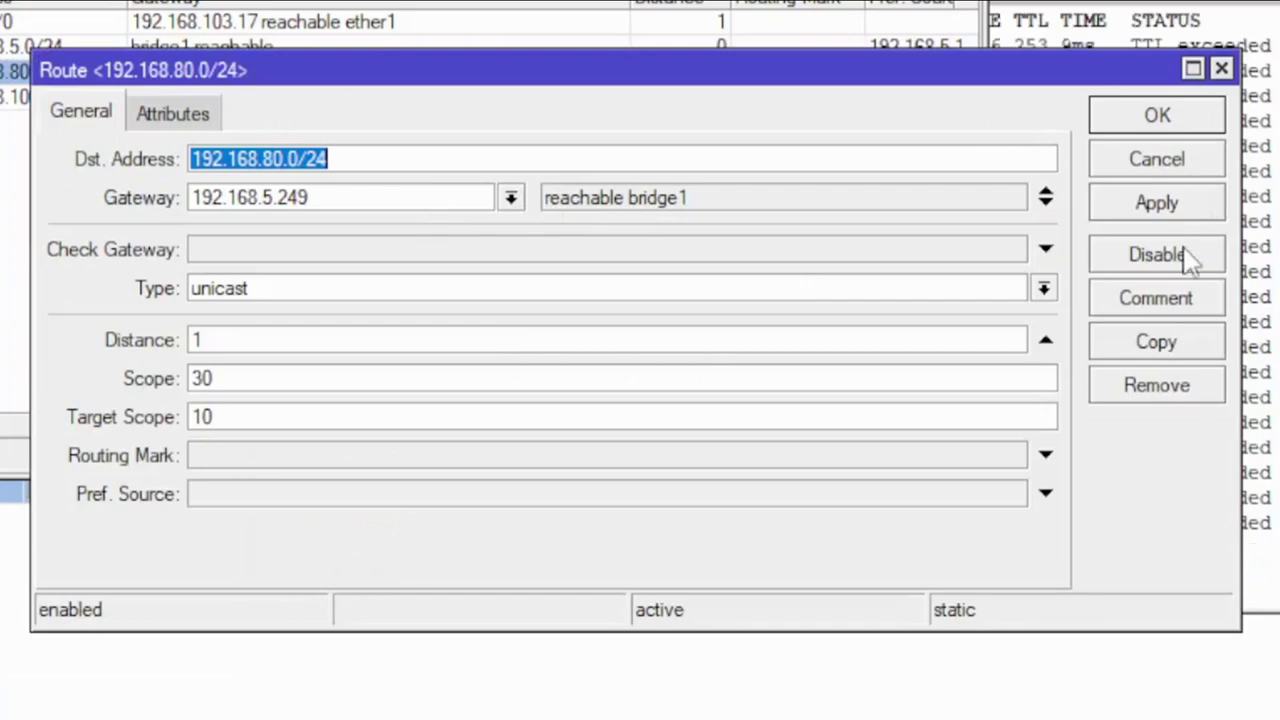
click(1166, 343)
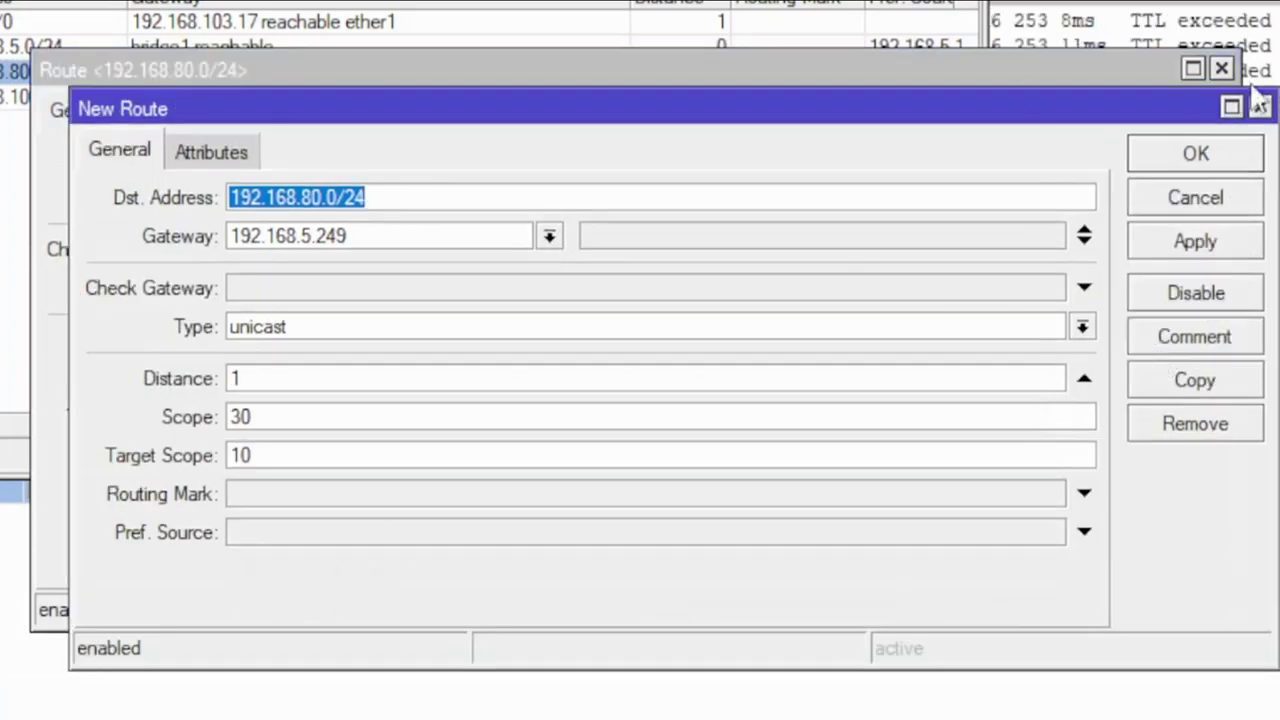
click(1221, 69)
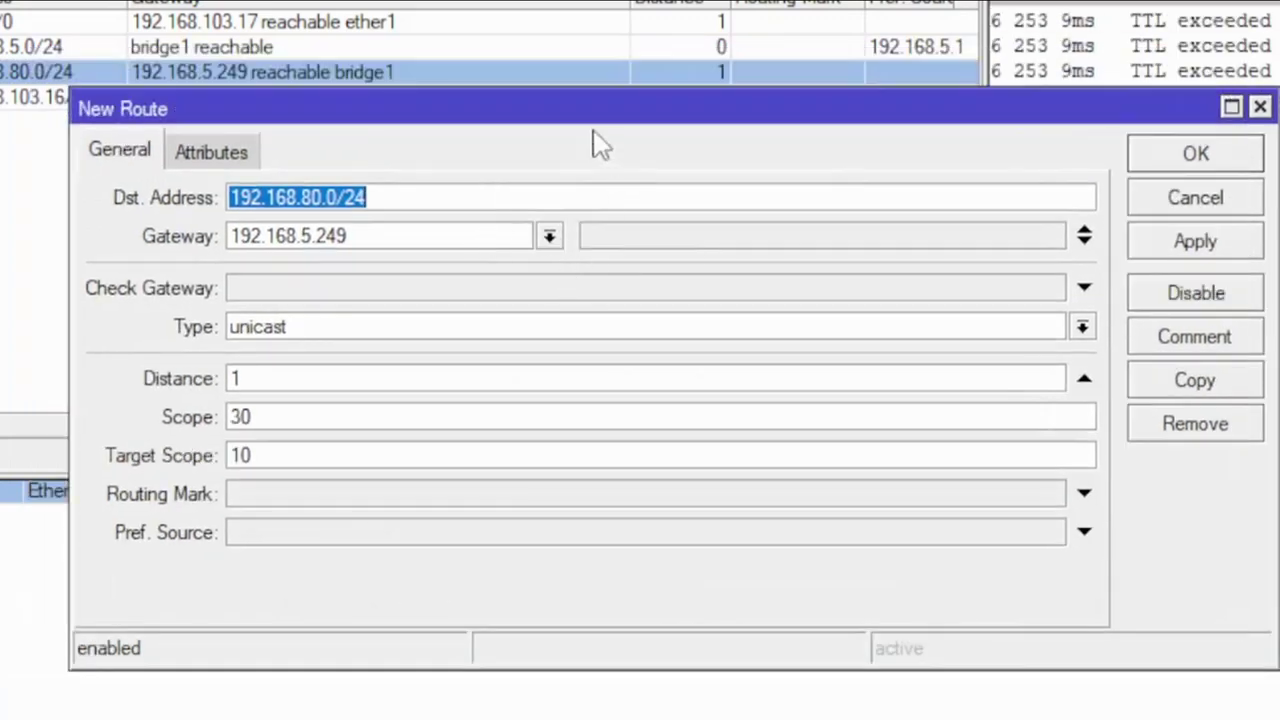
drag(557, 120, 491, 134)
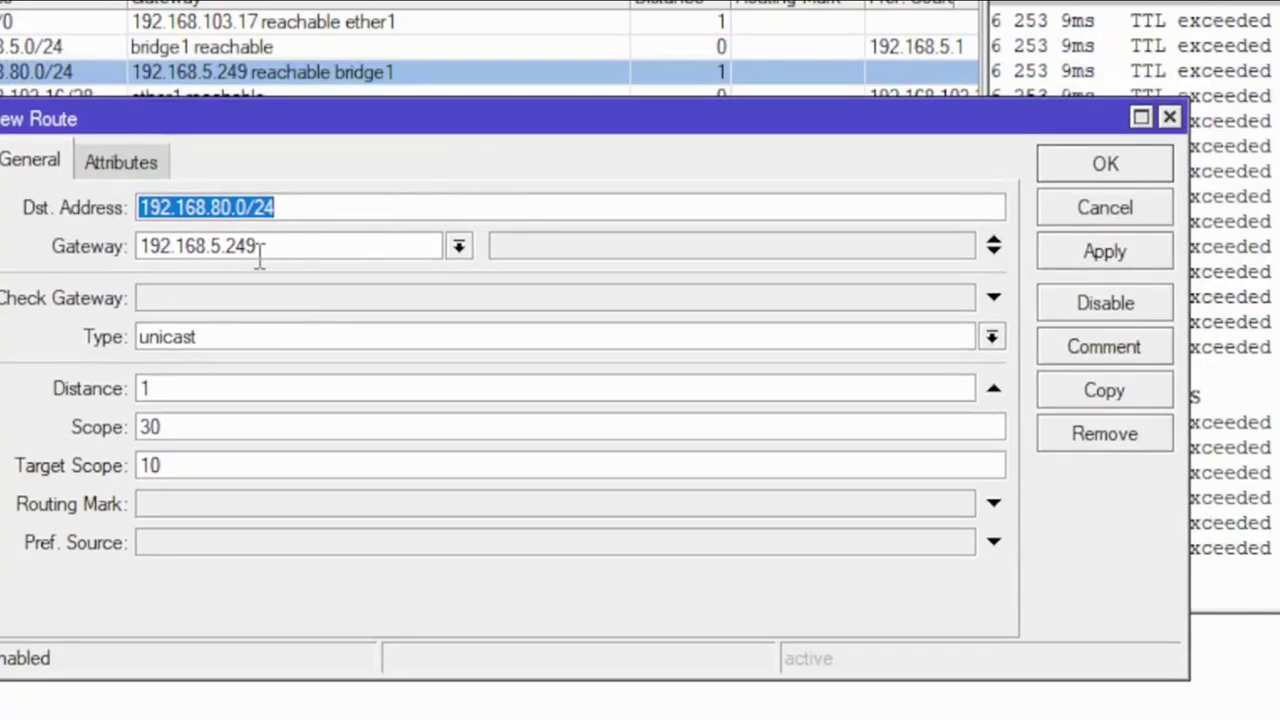
Step: Change the copy's destination to 192.168.89.0/24, save it, and check the ping replies
key(Right)
key(Left)
key(Left)
key(Left)
key(Left)
key(Left)
key(Left)
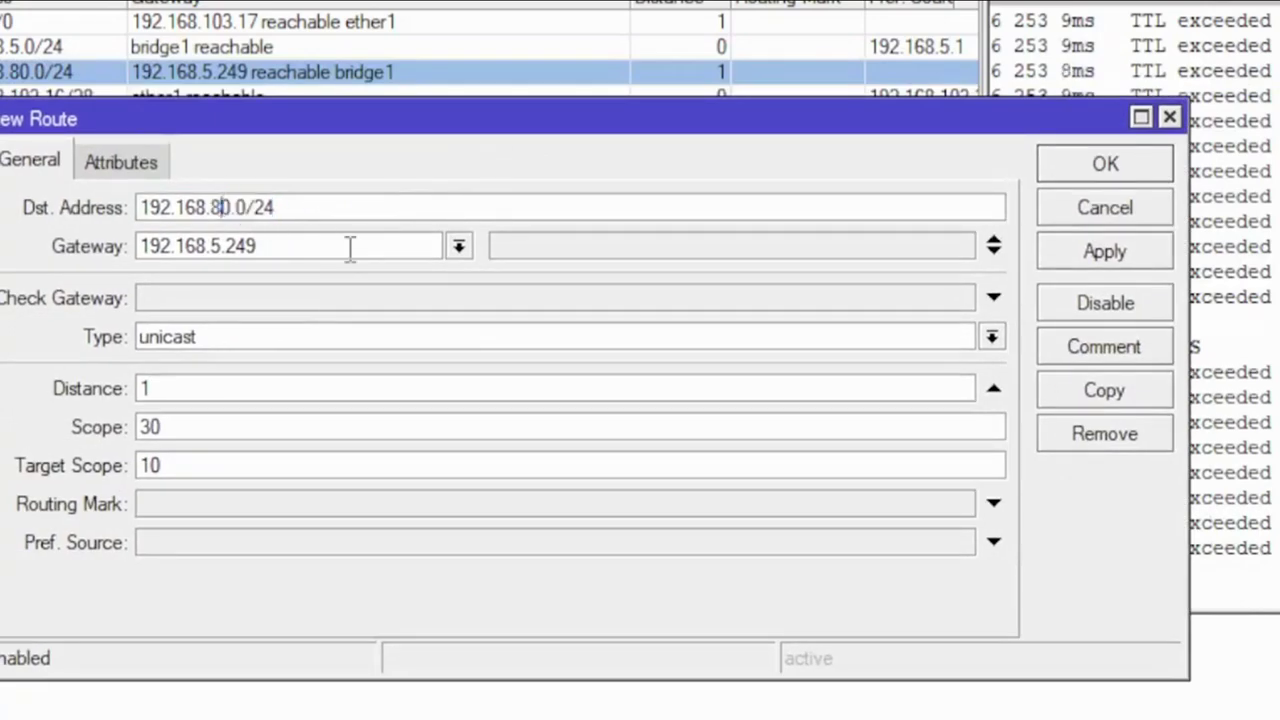
key(Delete)
text(9)
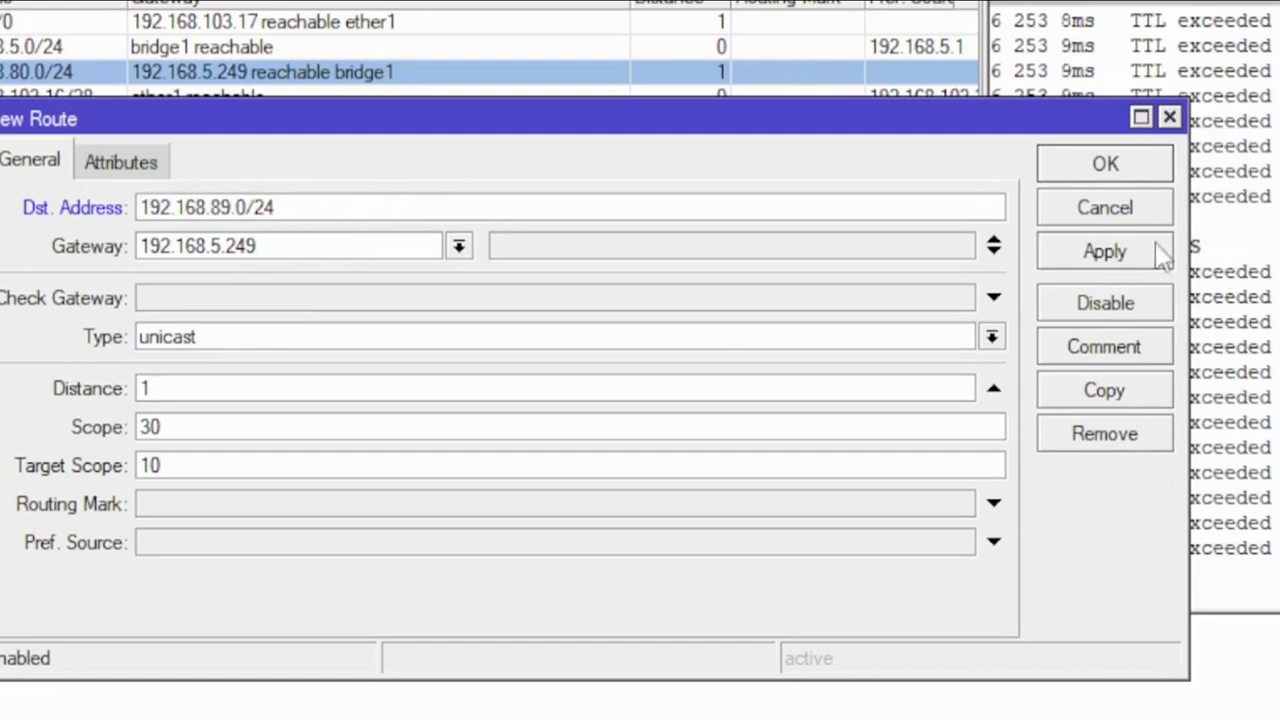
click(1128, 256)
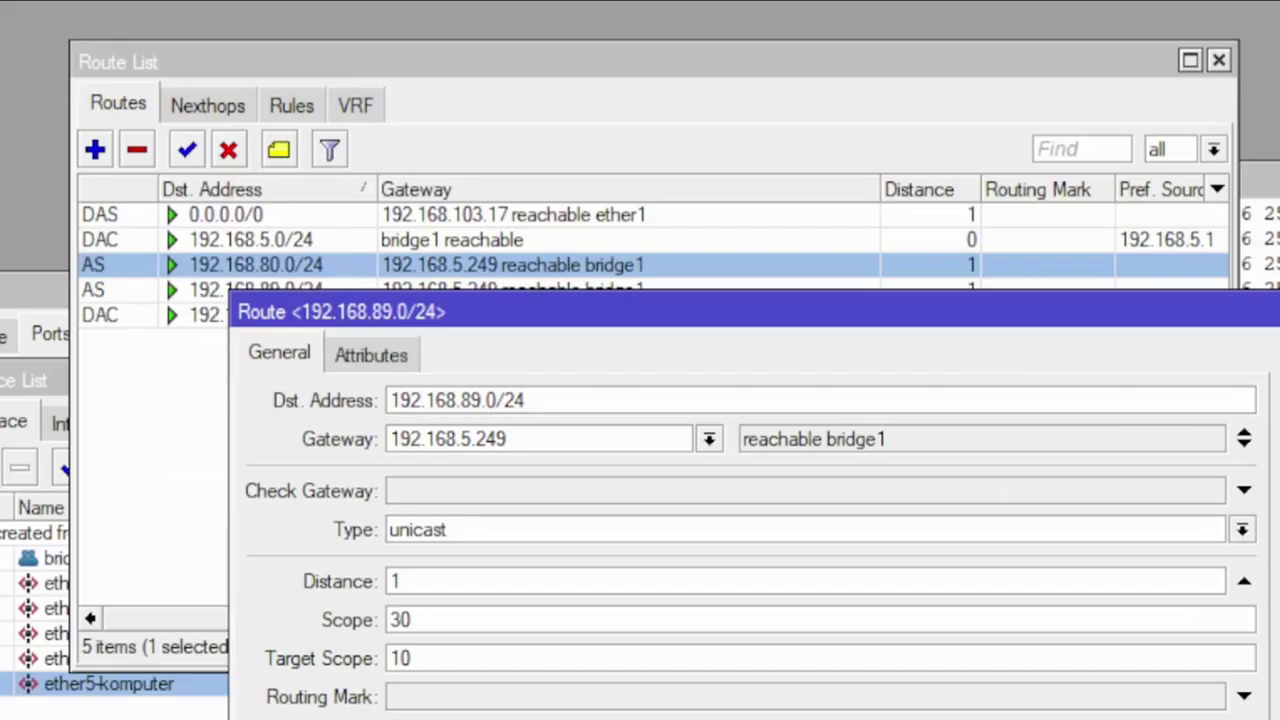
click(1105, 163)
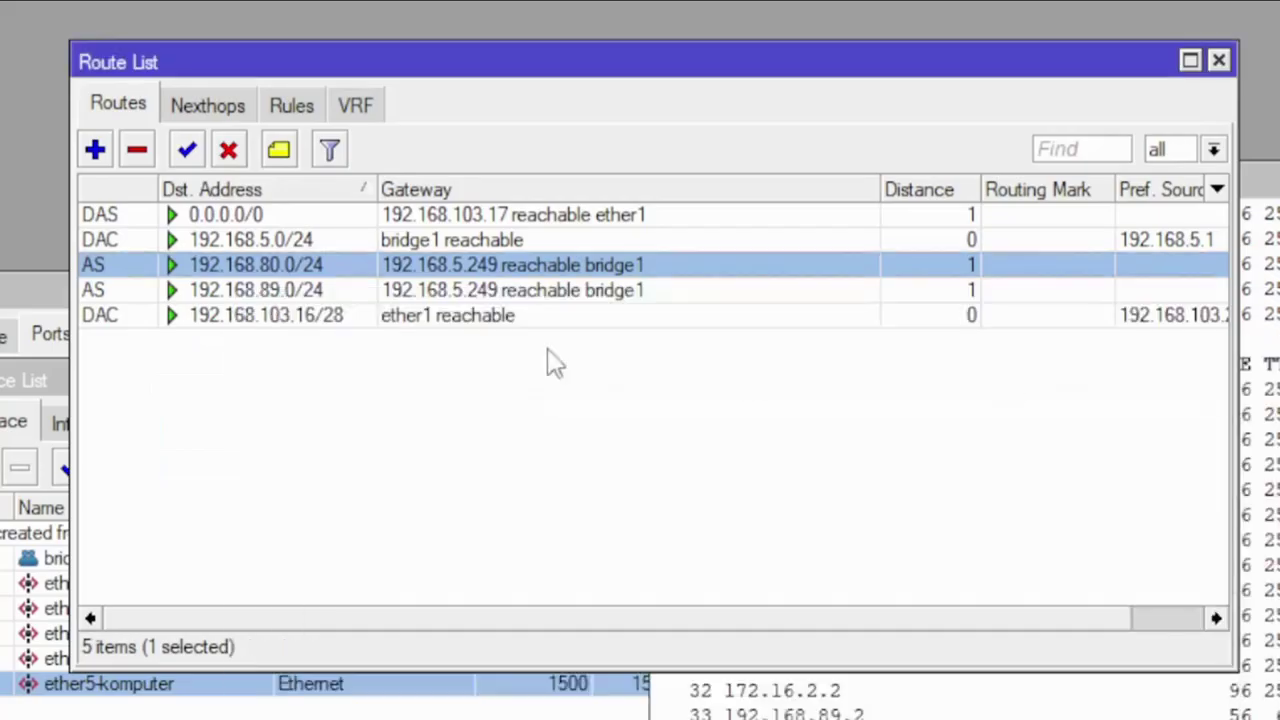
click(296, 292)
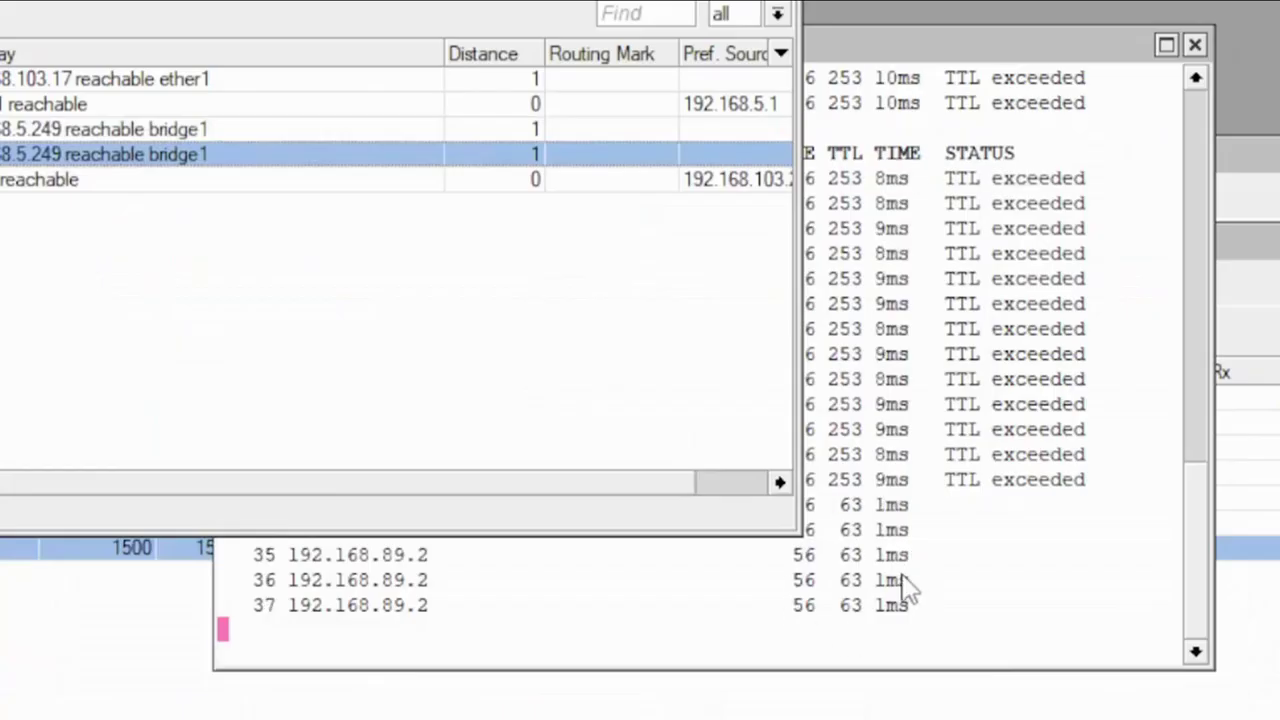
click(577, 633)
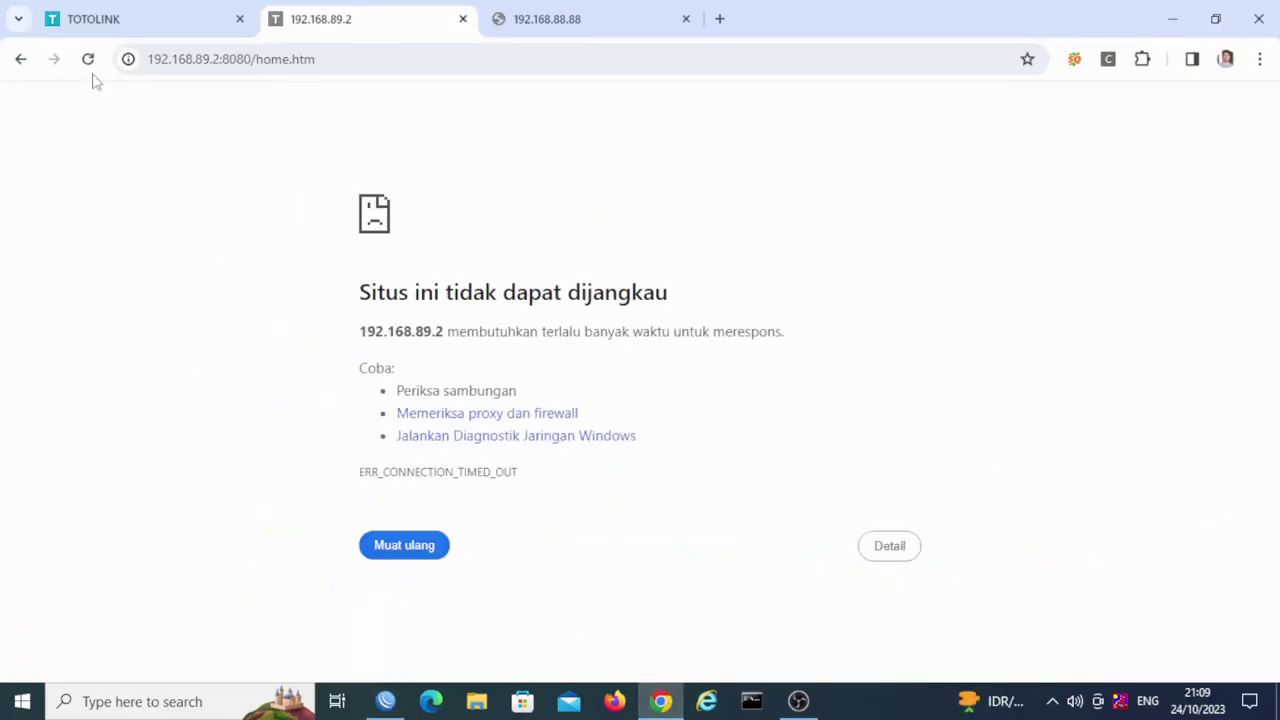
Step: Reload the 192.168.89.2 login page and fill in the verification code
click(88, 59)
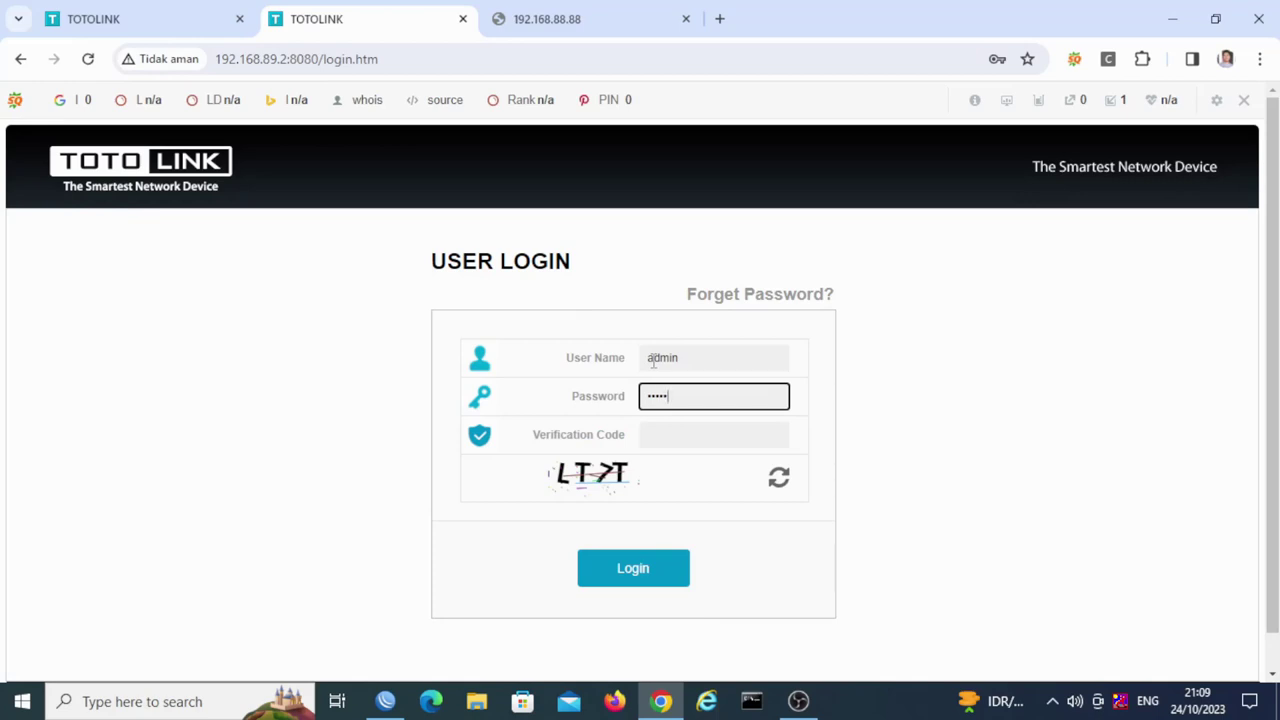
key(Tab)
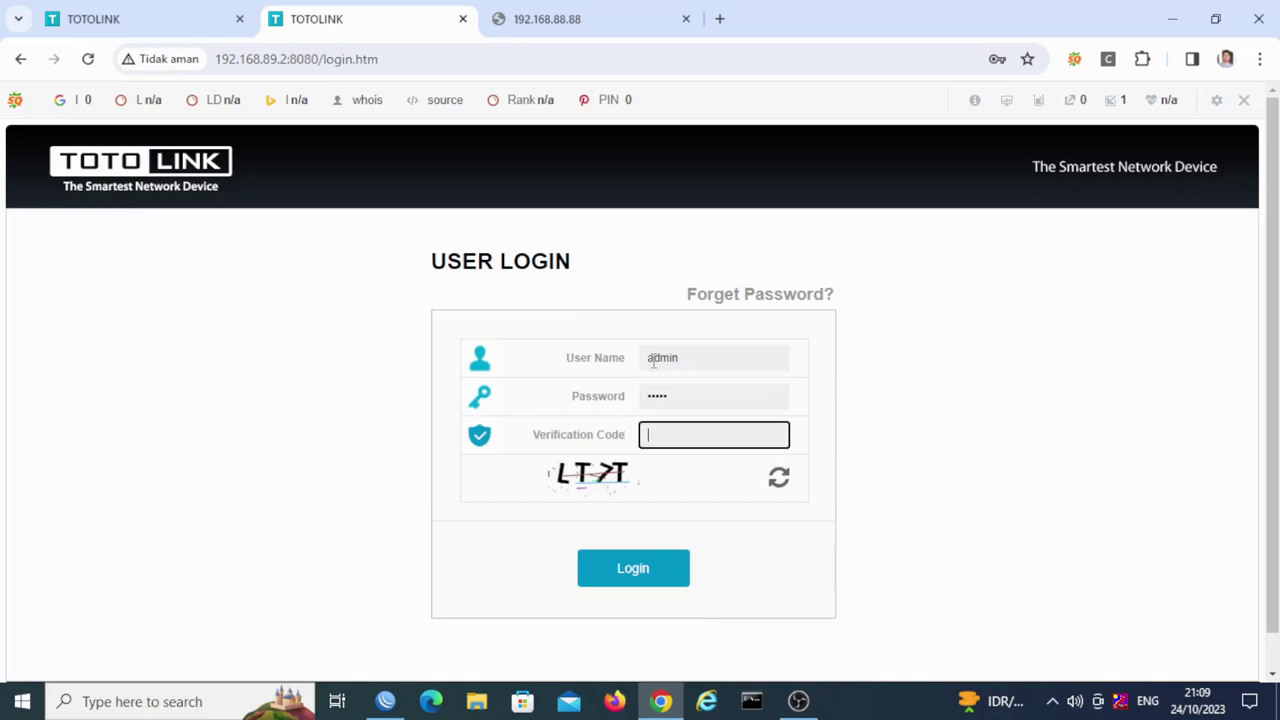
text(L)
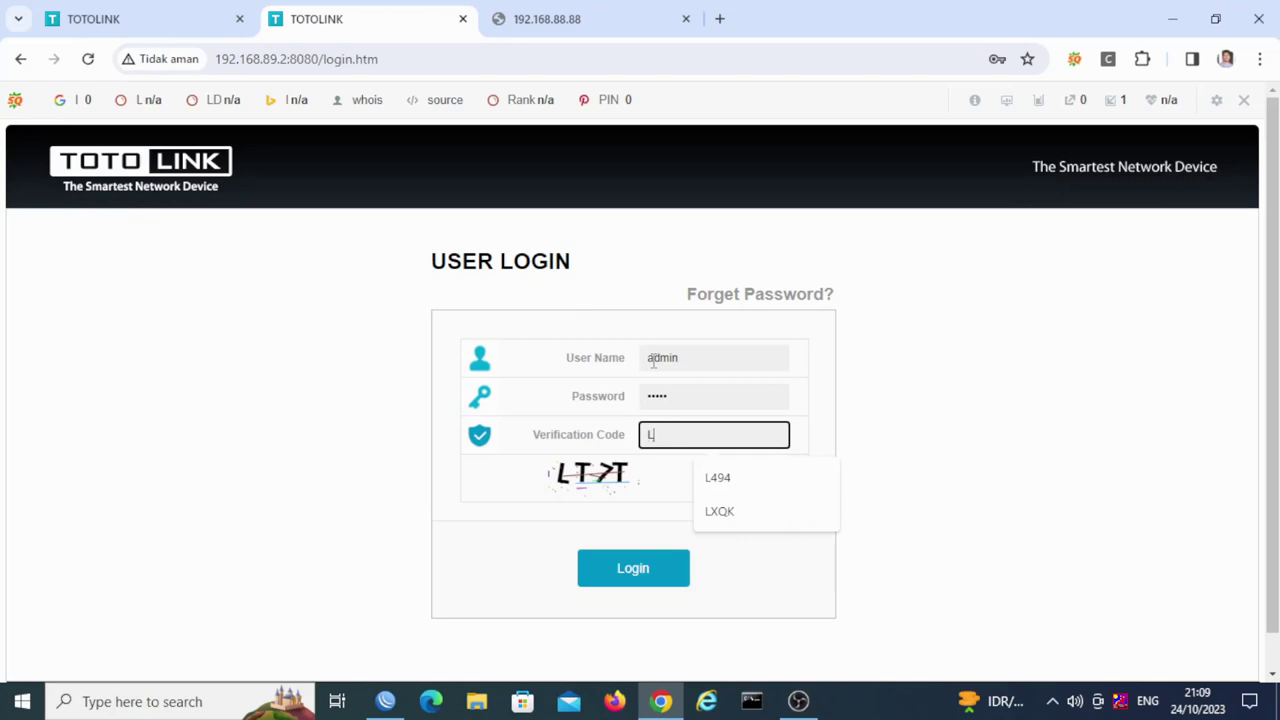
text(T7T)
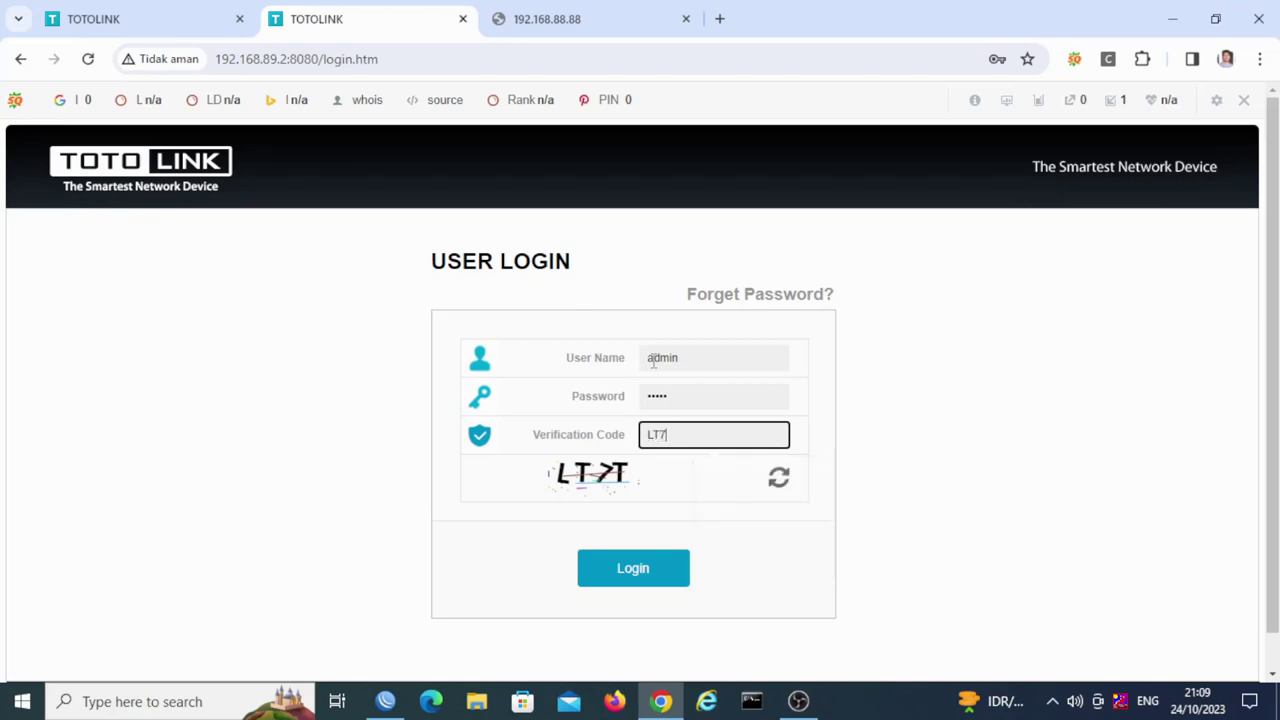
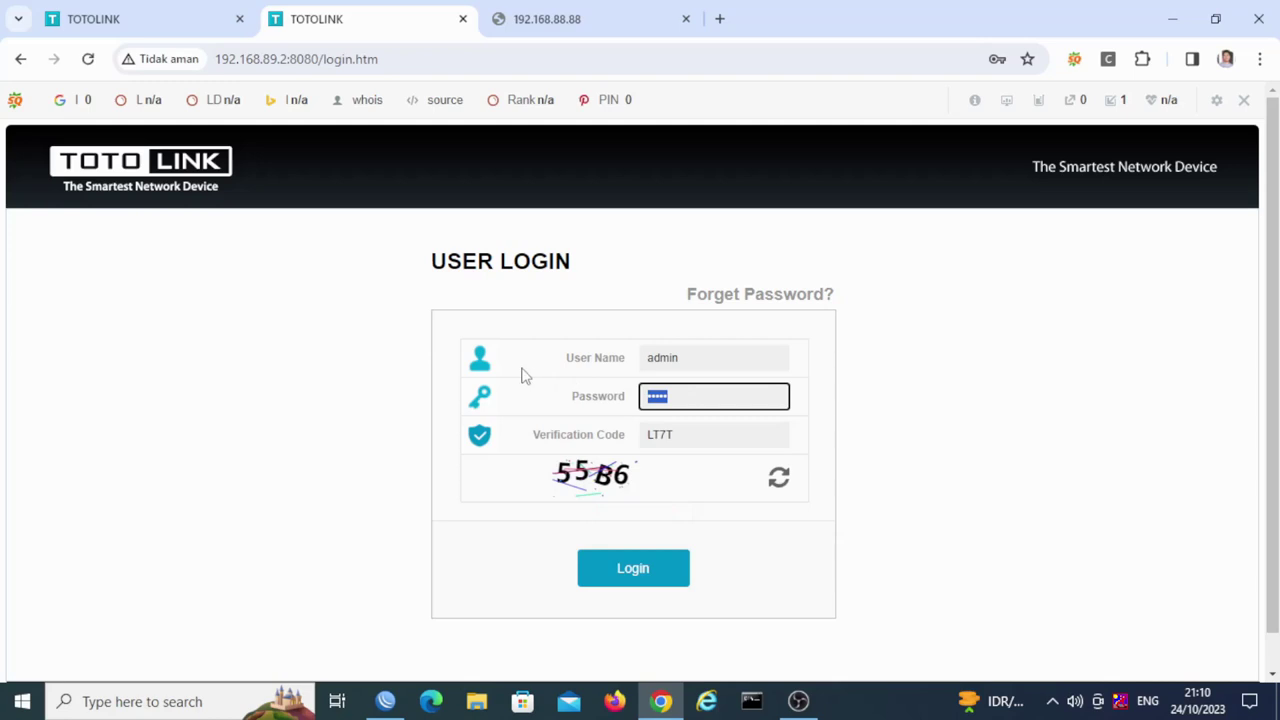
Step: Log in to the N300RT router with the password and verification code, then retry 192.168.88.88
text(adm)
key(Tab)
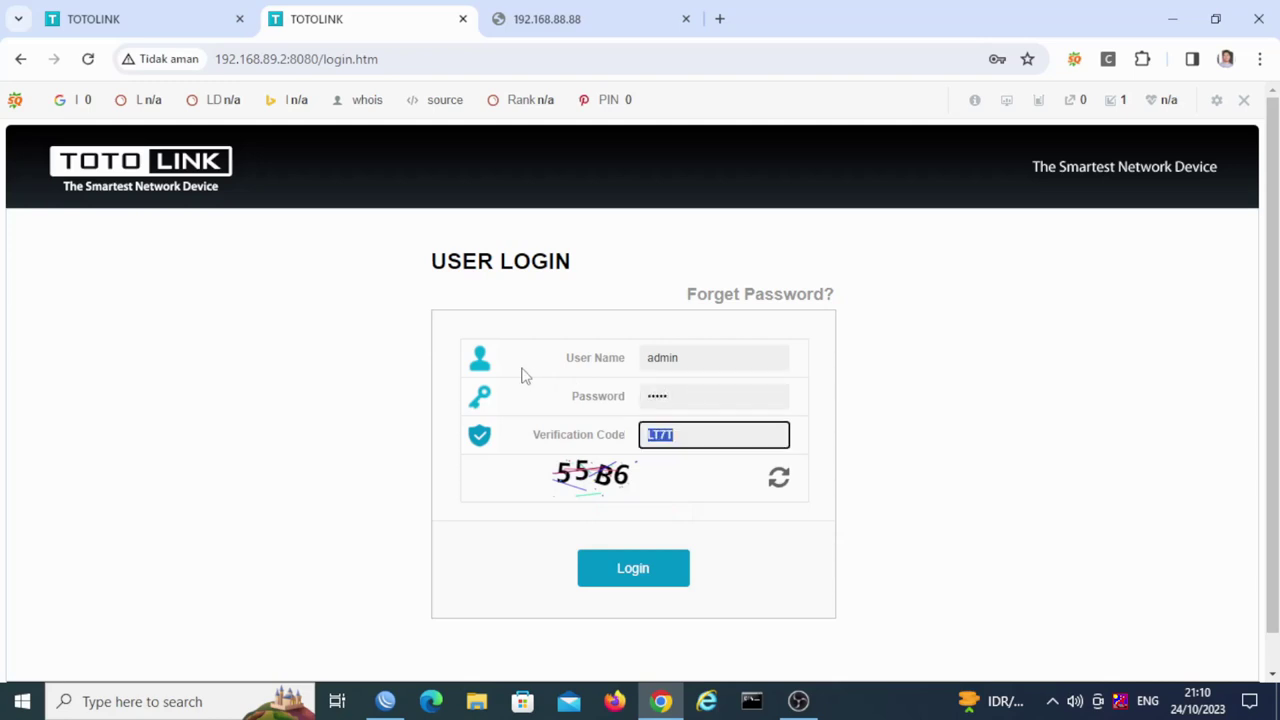
text(55B6)
key(Return)
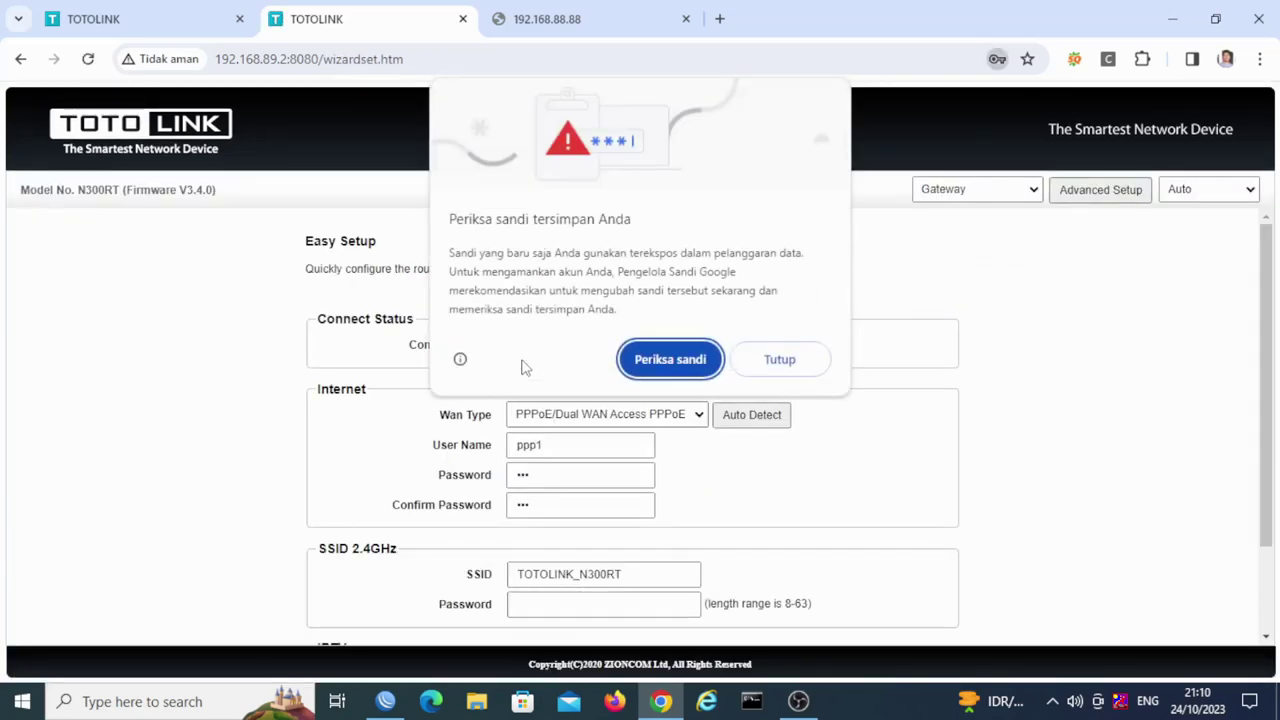
click(785, 362)
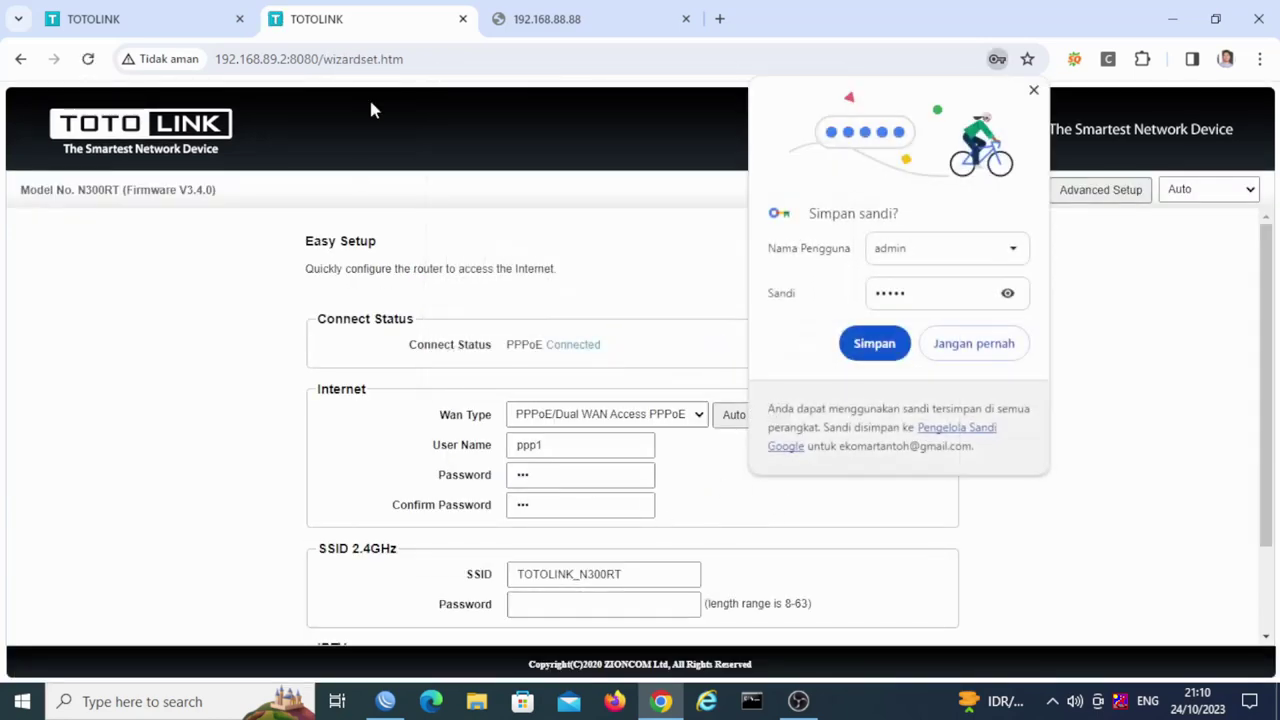
click(1034, 92)
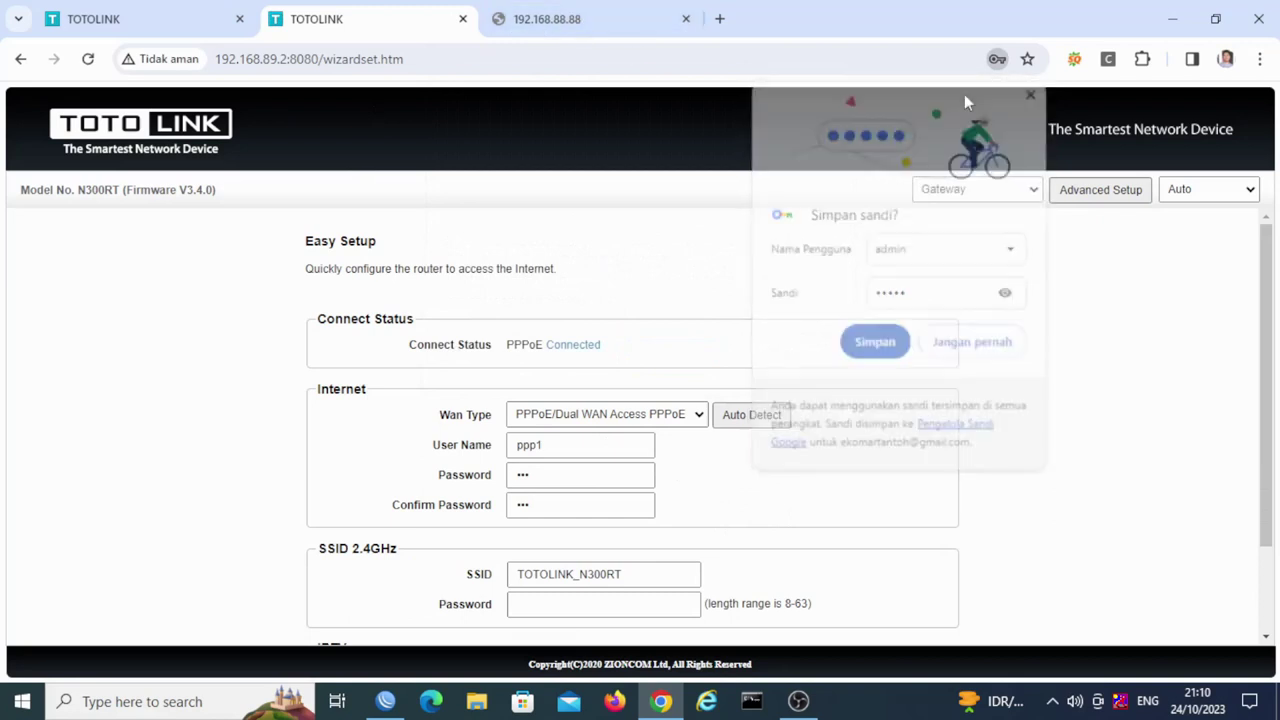
click(600, 19)
click(88, 59)
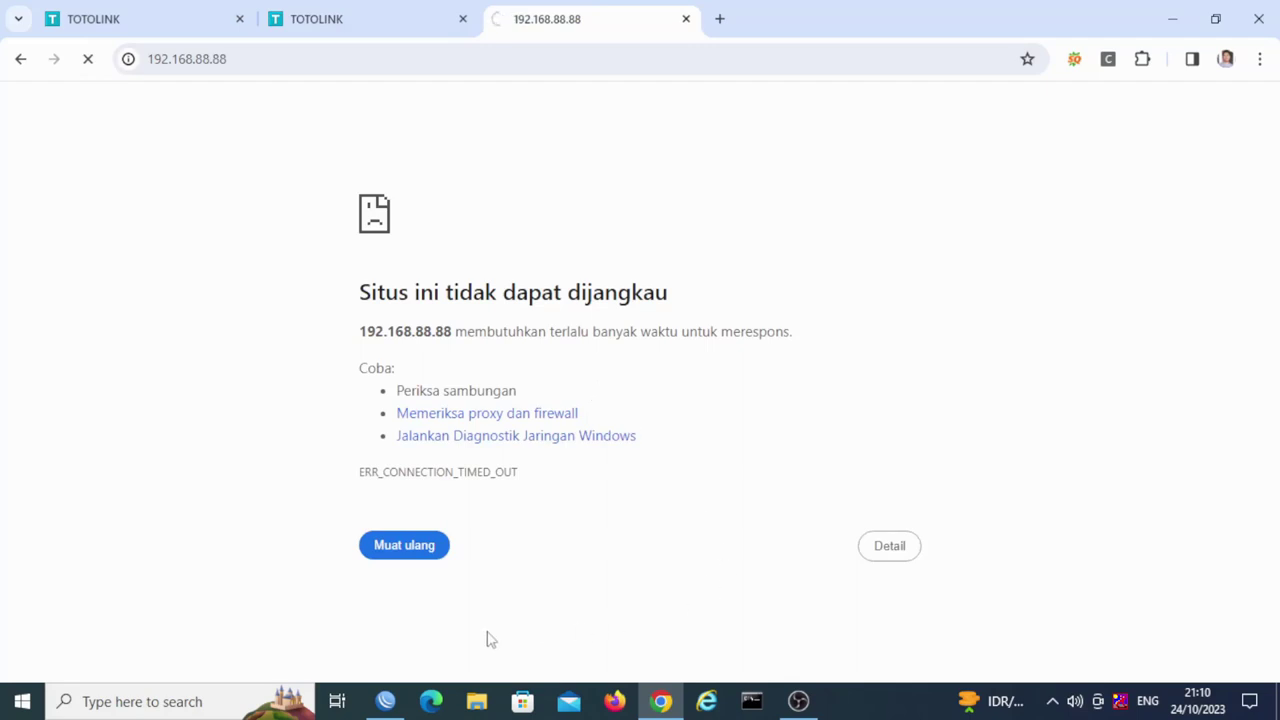
Step: Bring WinBox forward with its Route List window on top
click(387, 702)
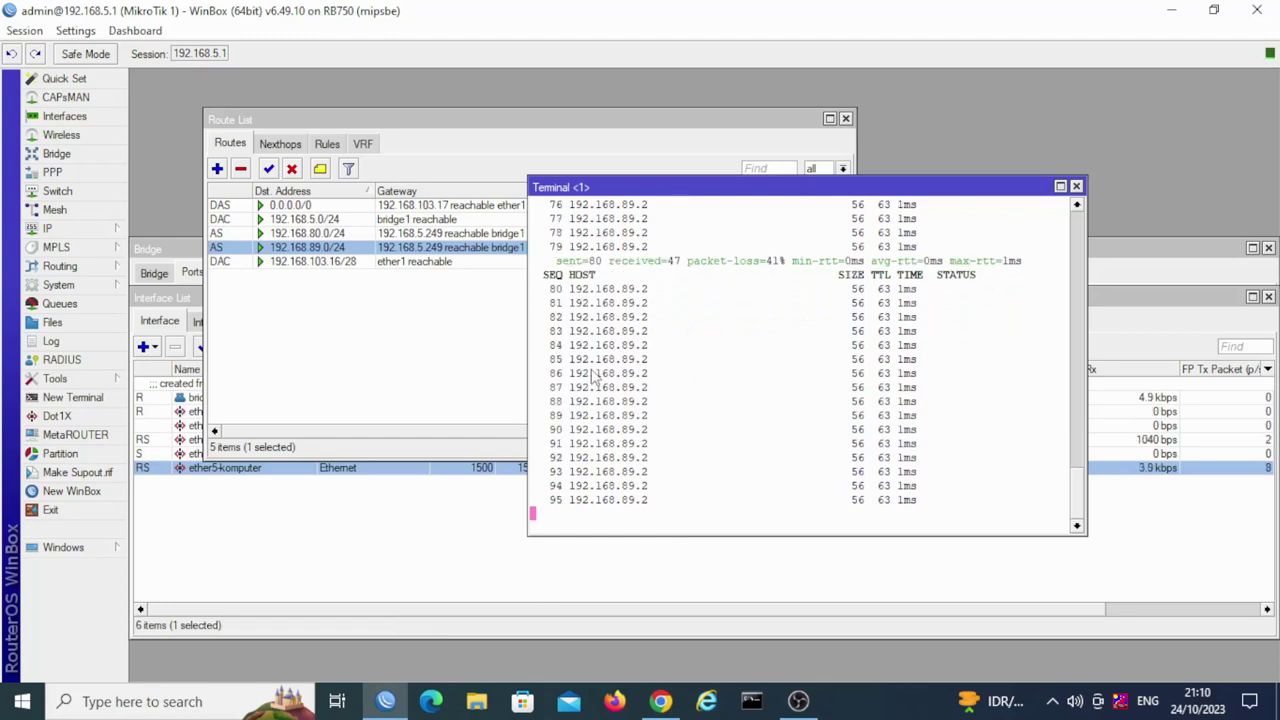
click(414, 262)
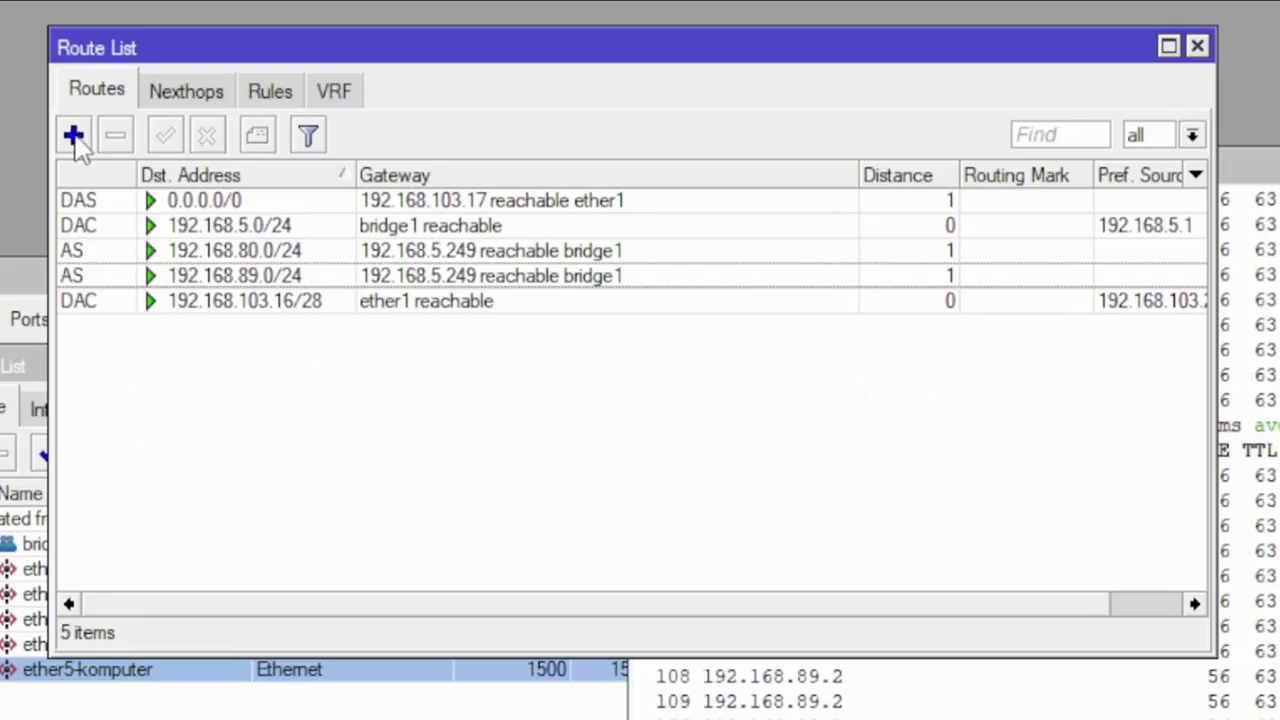
Step: Create static route 192.168.88.0/24 with gateway 192.168.5.249 and apply it
click(74, 137)
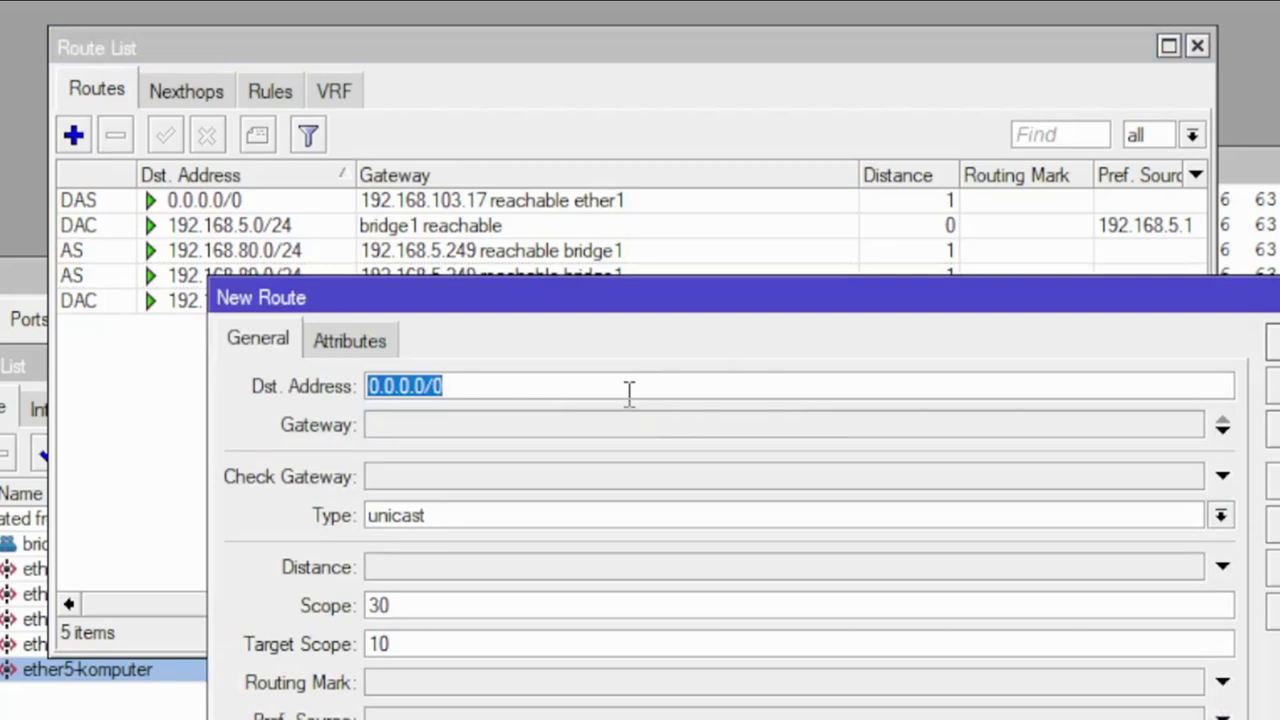
text(192.168.8)
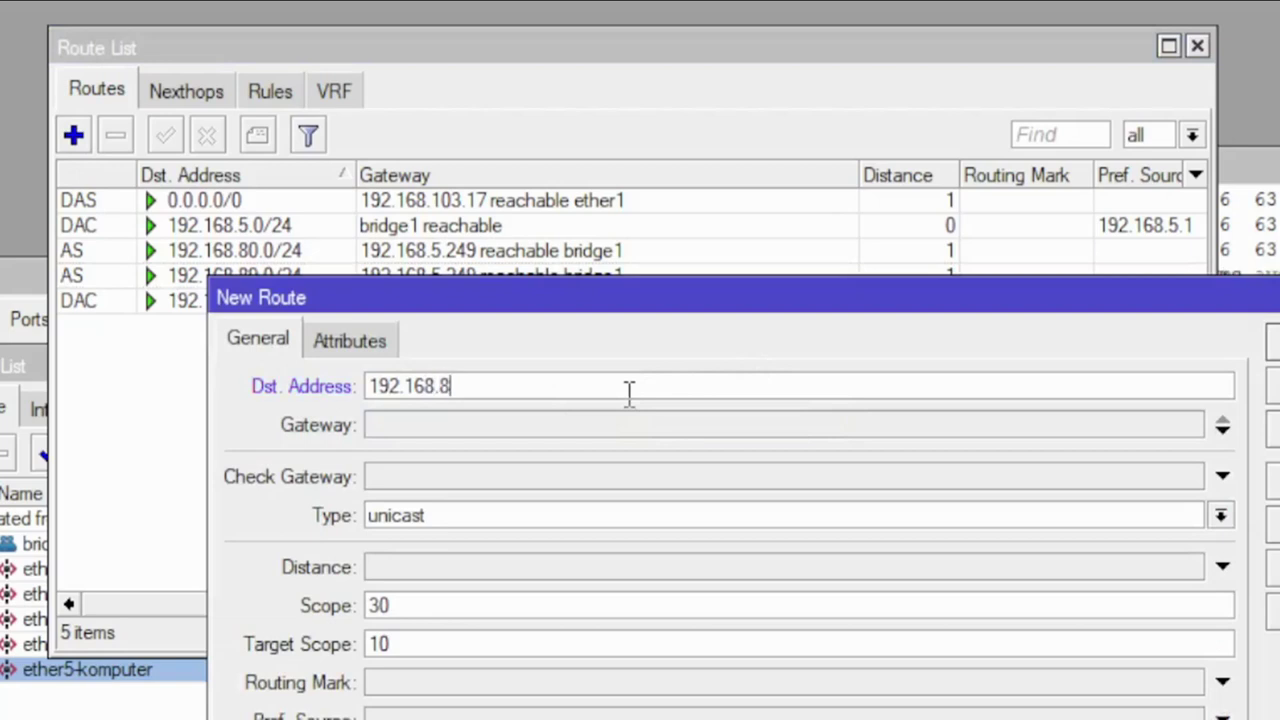
text(8.0/24)
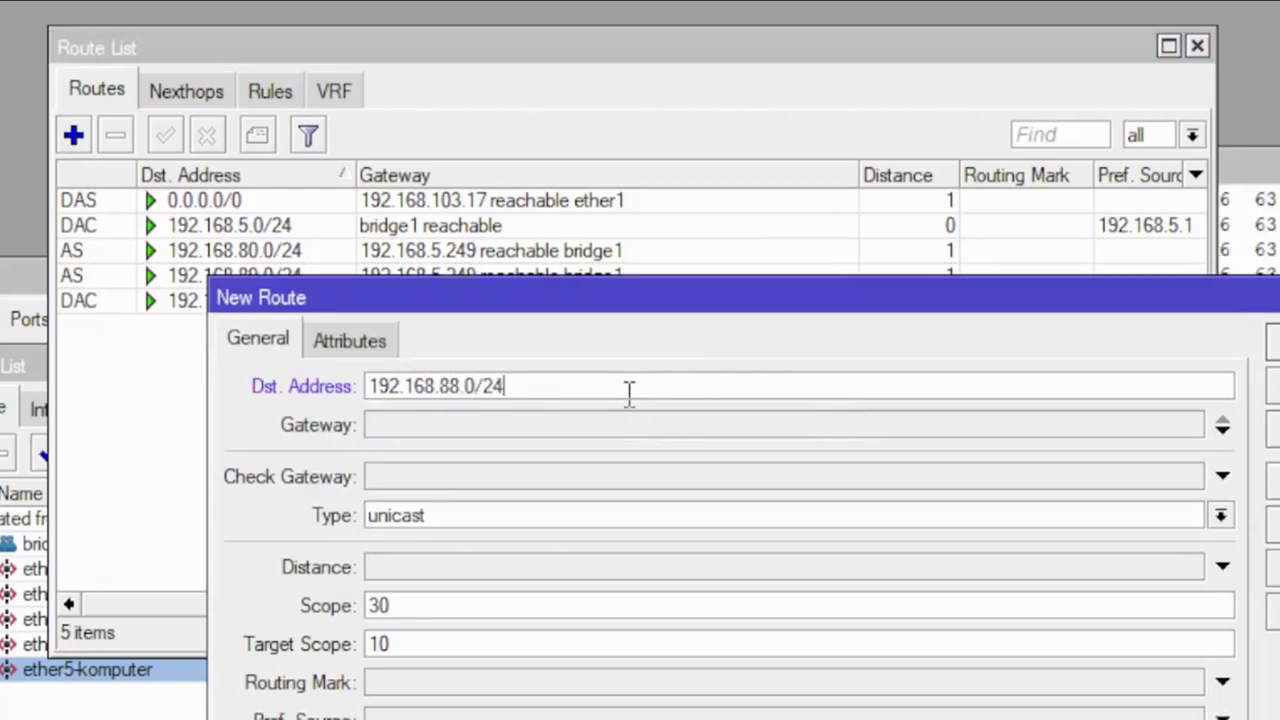
click(520, 425)
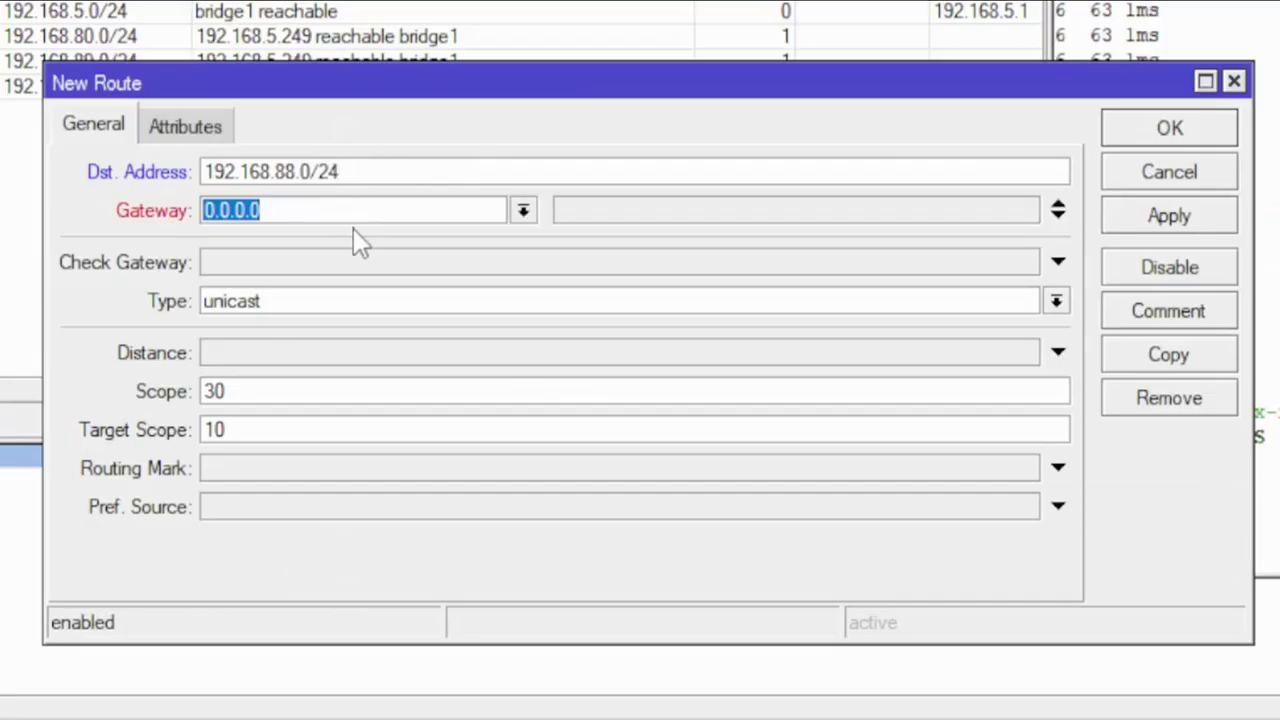
text(192.)
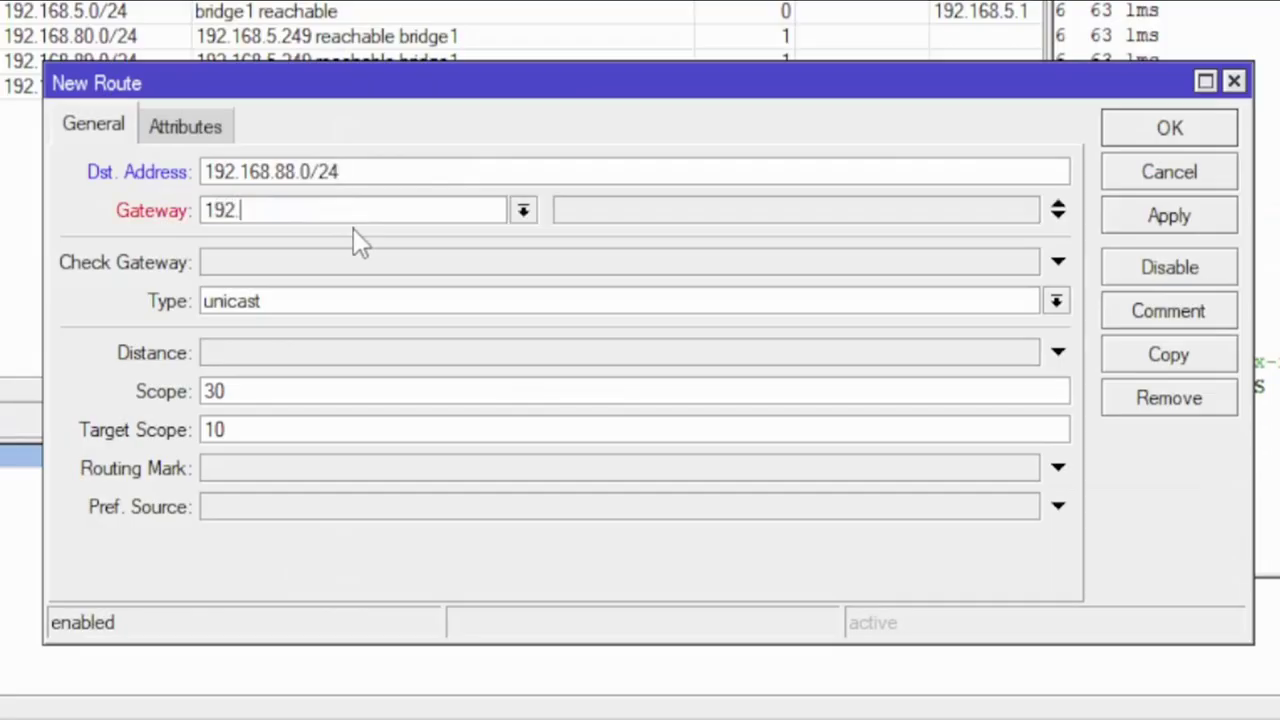
text(168.)
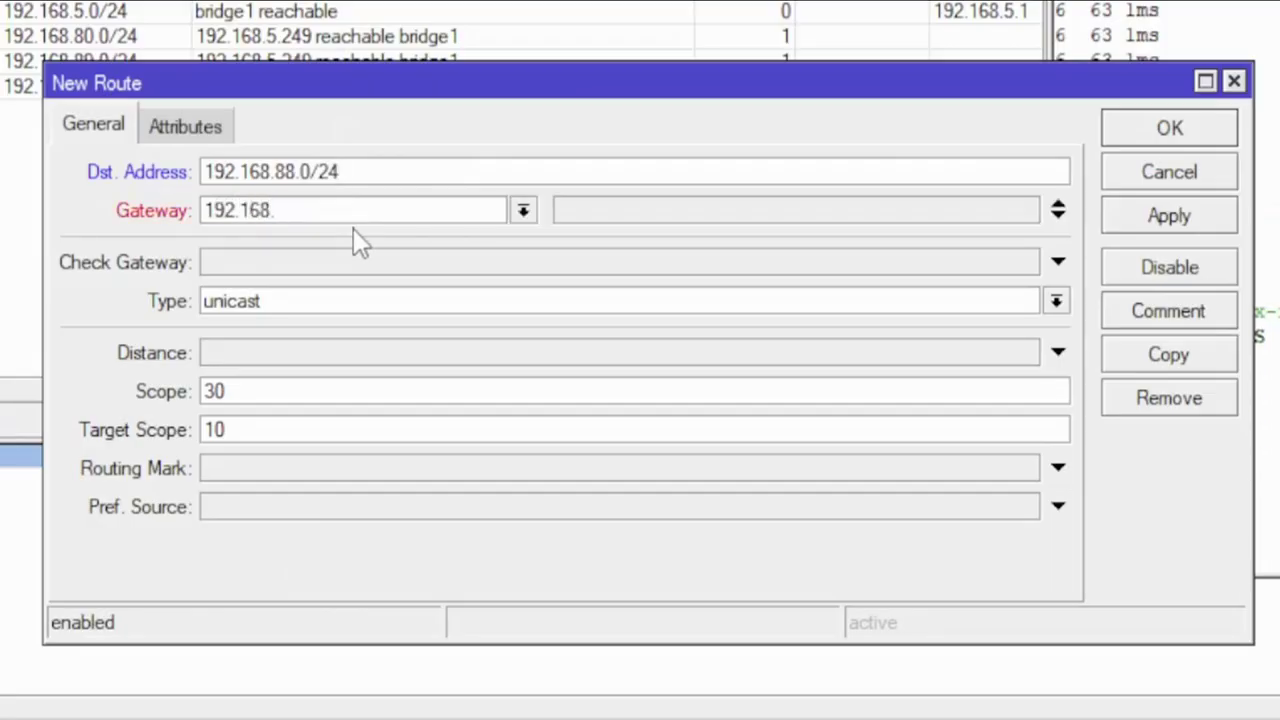
text(5.249)
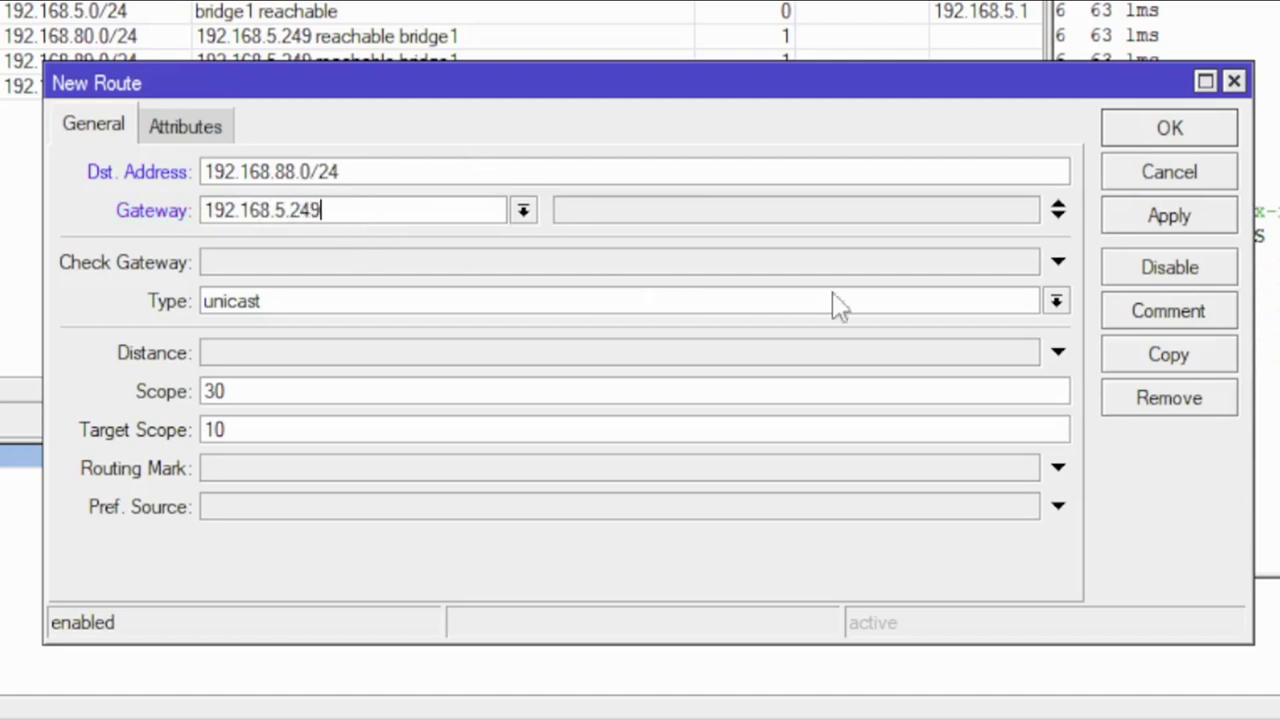
click(1187, 229)
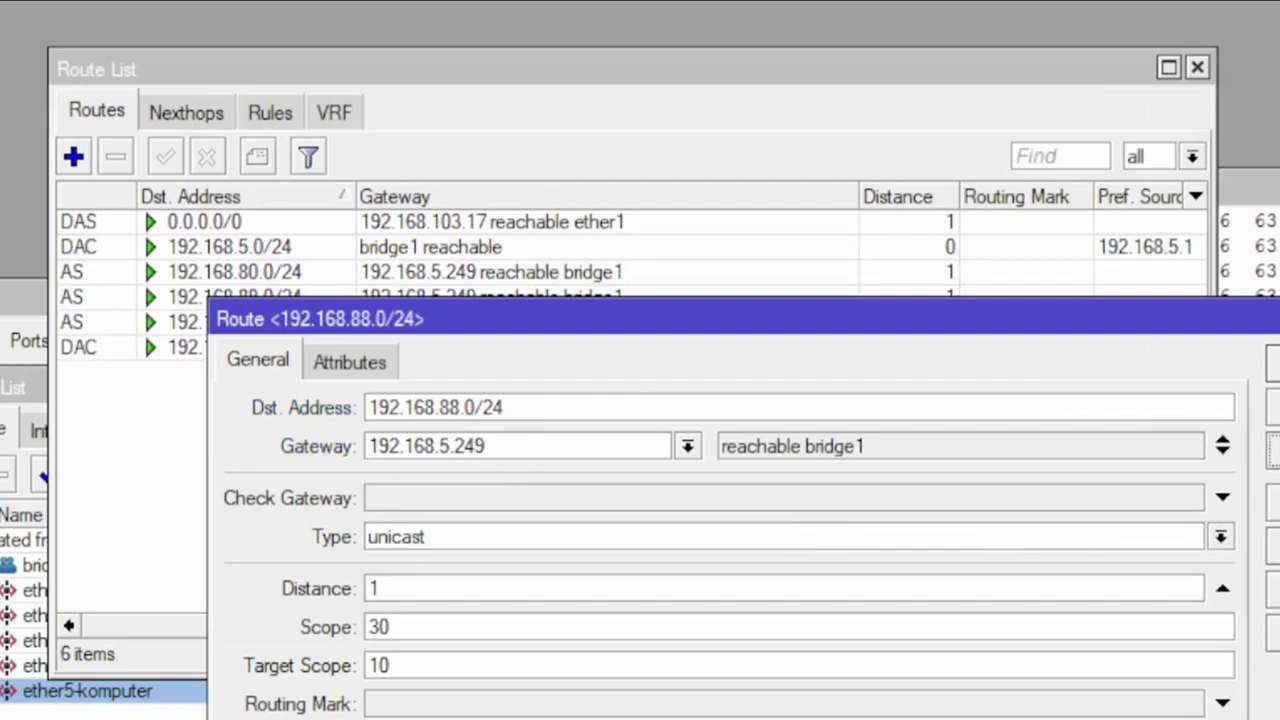
click(1270, 362)
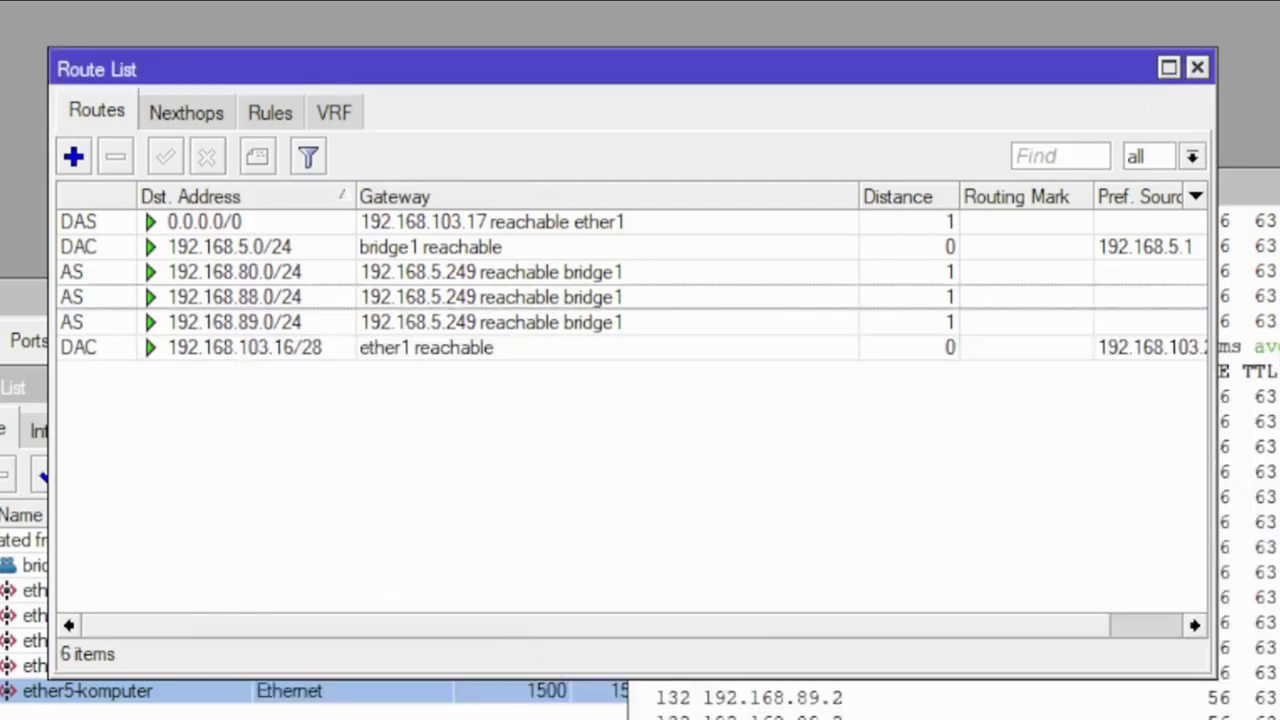
Step: Stop the 192.168.89.2 ping in Terminal and ping 192.168.88.88 instead
click(1248, 400)
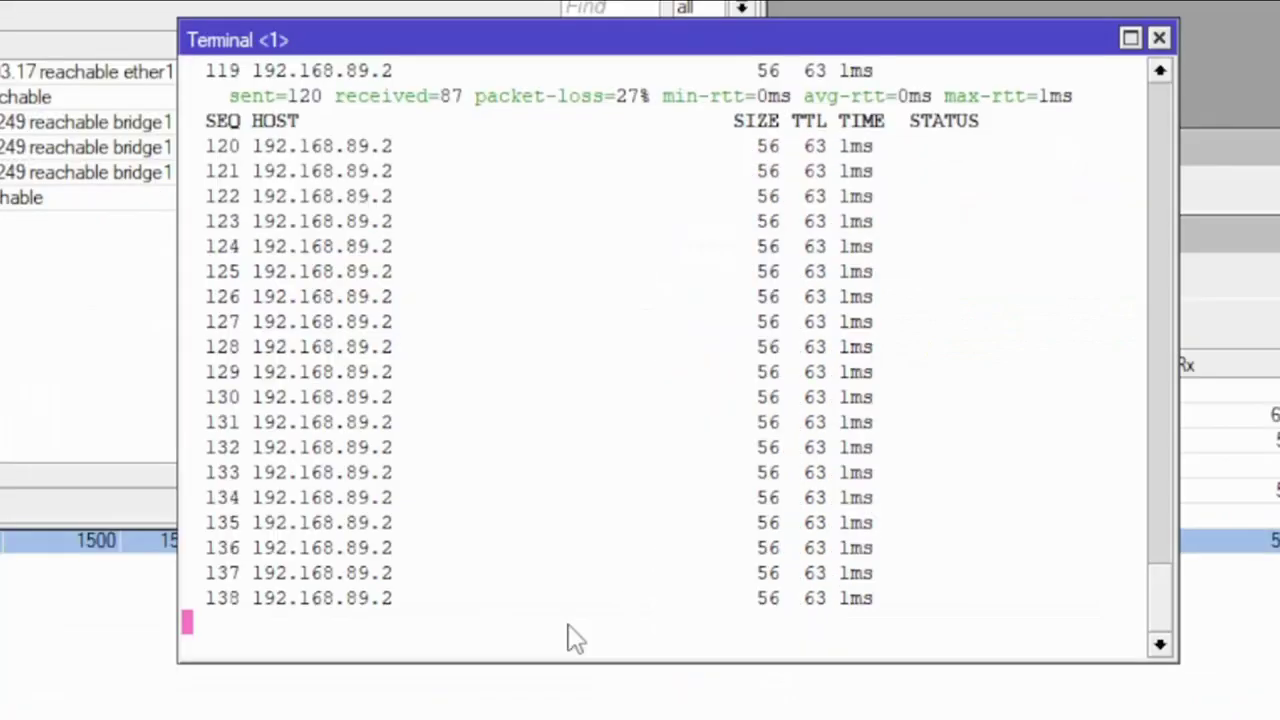
key(ctrl+c)
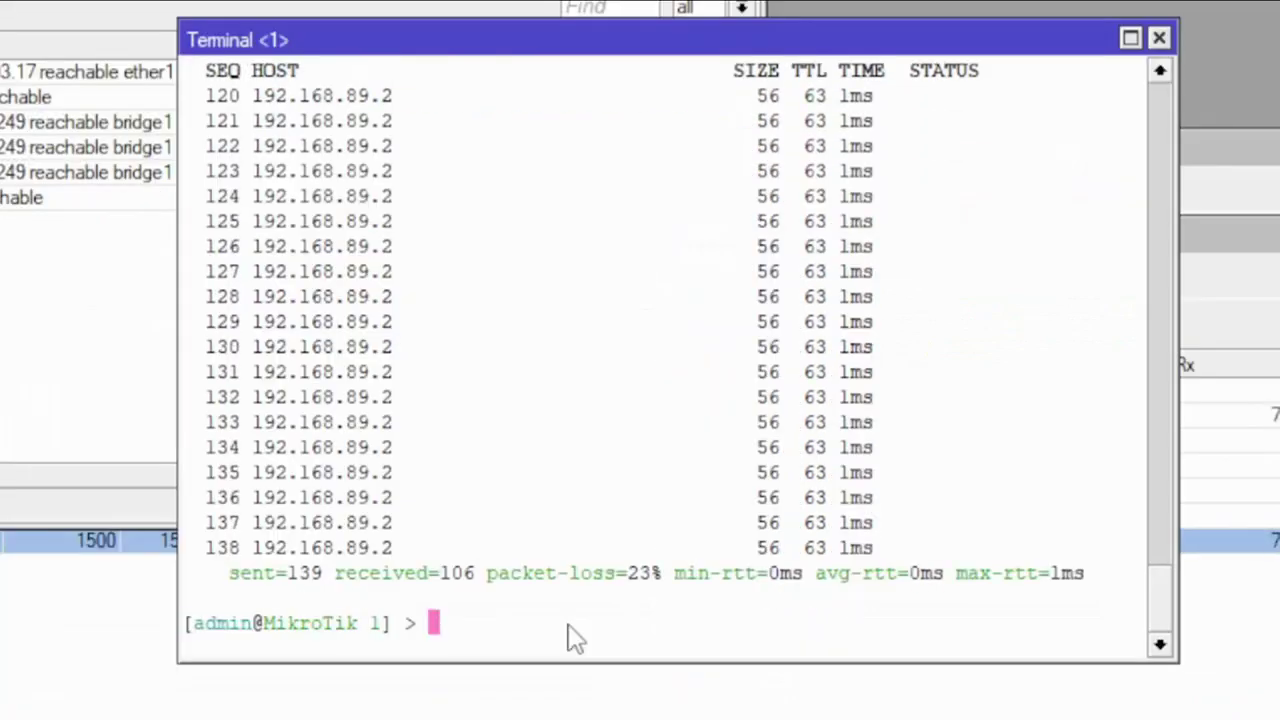
key(Up)
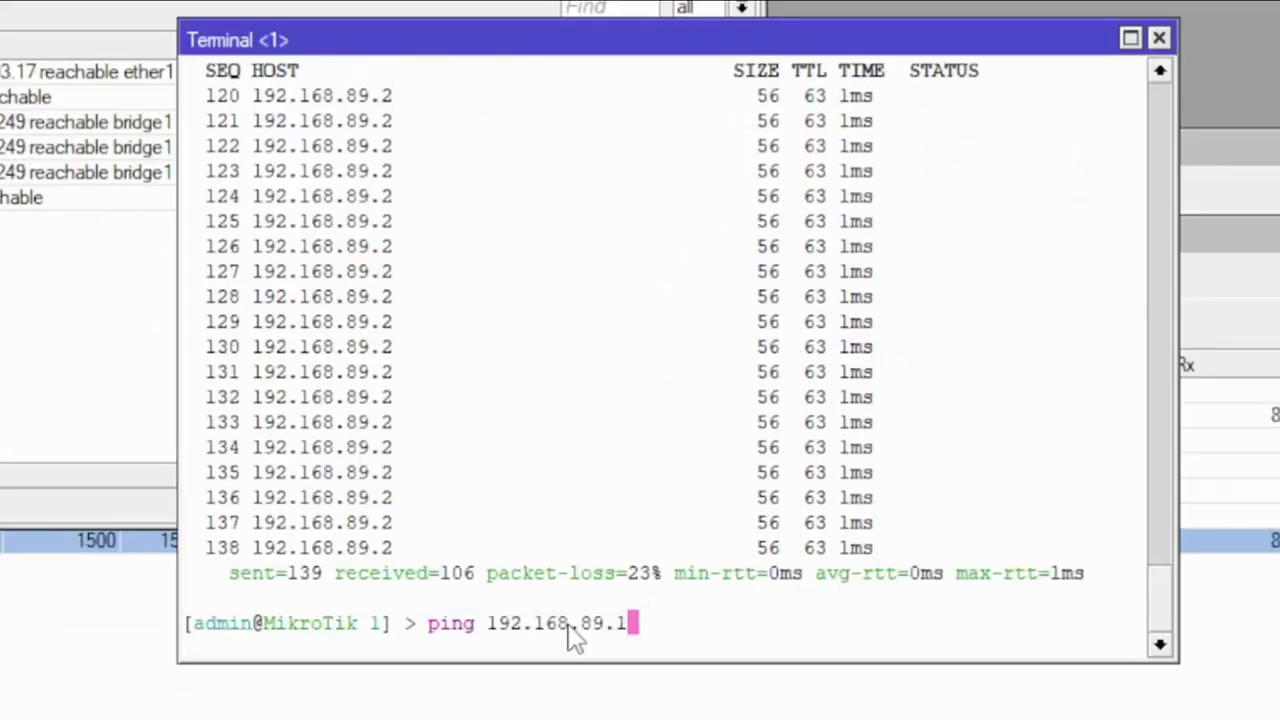
key(BackSpace)
key(BackSpace)
key(BackSpace)
text(8)
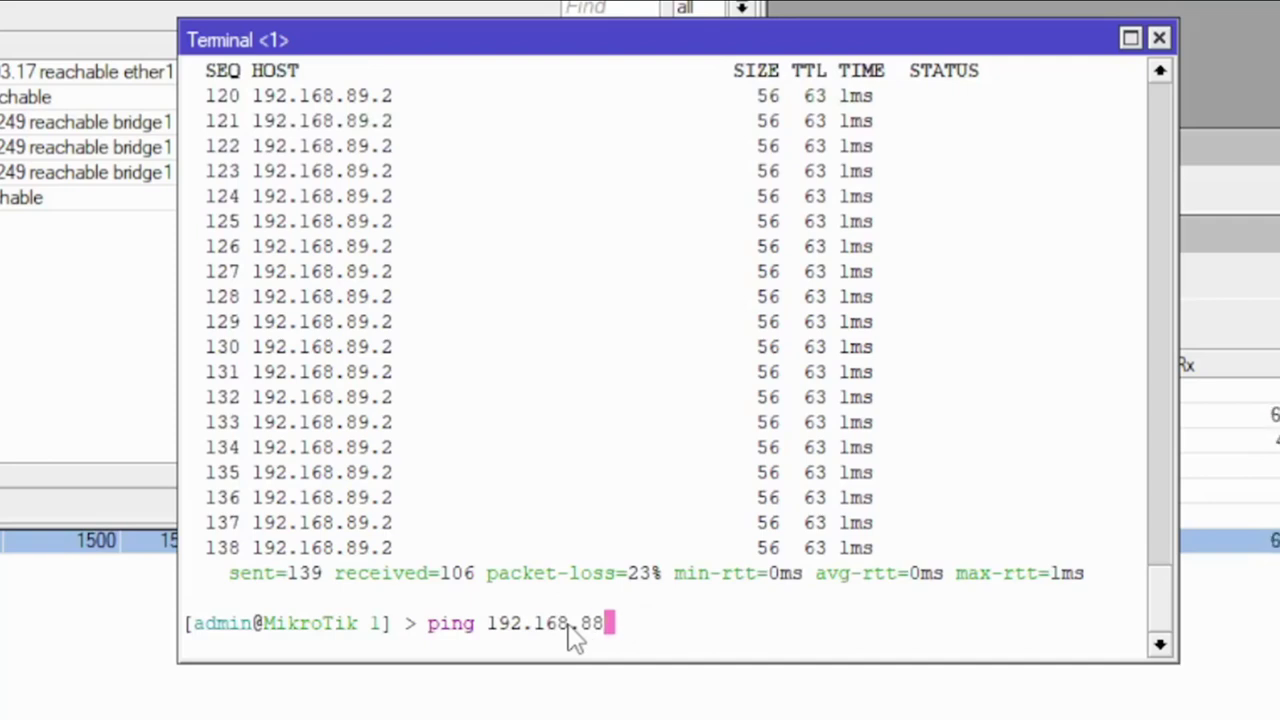
text(.88)
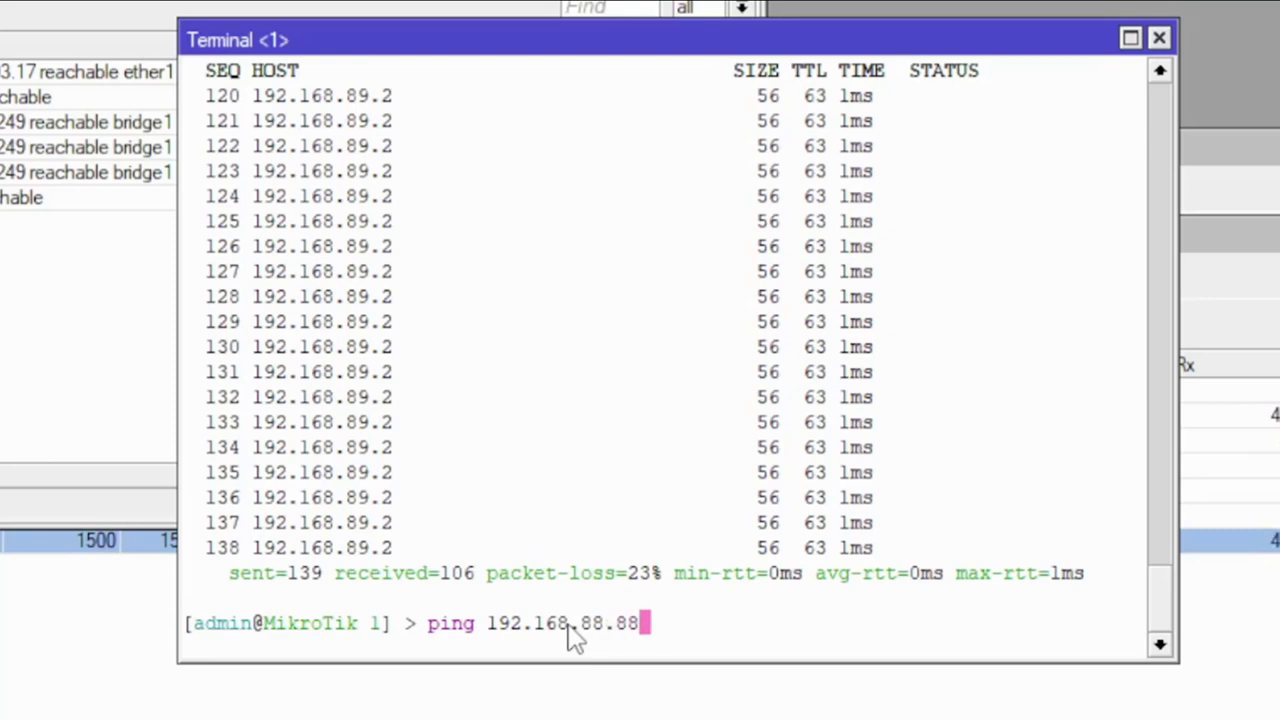
key(Return)
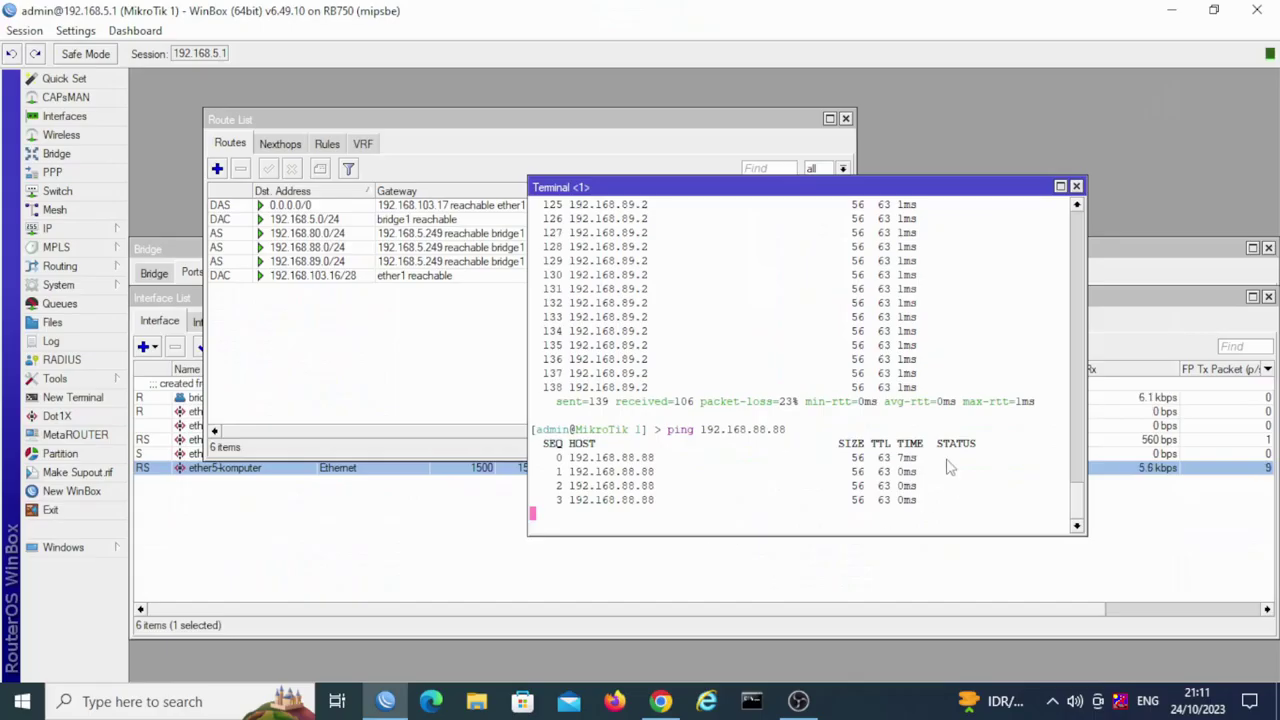
click(378, 388)
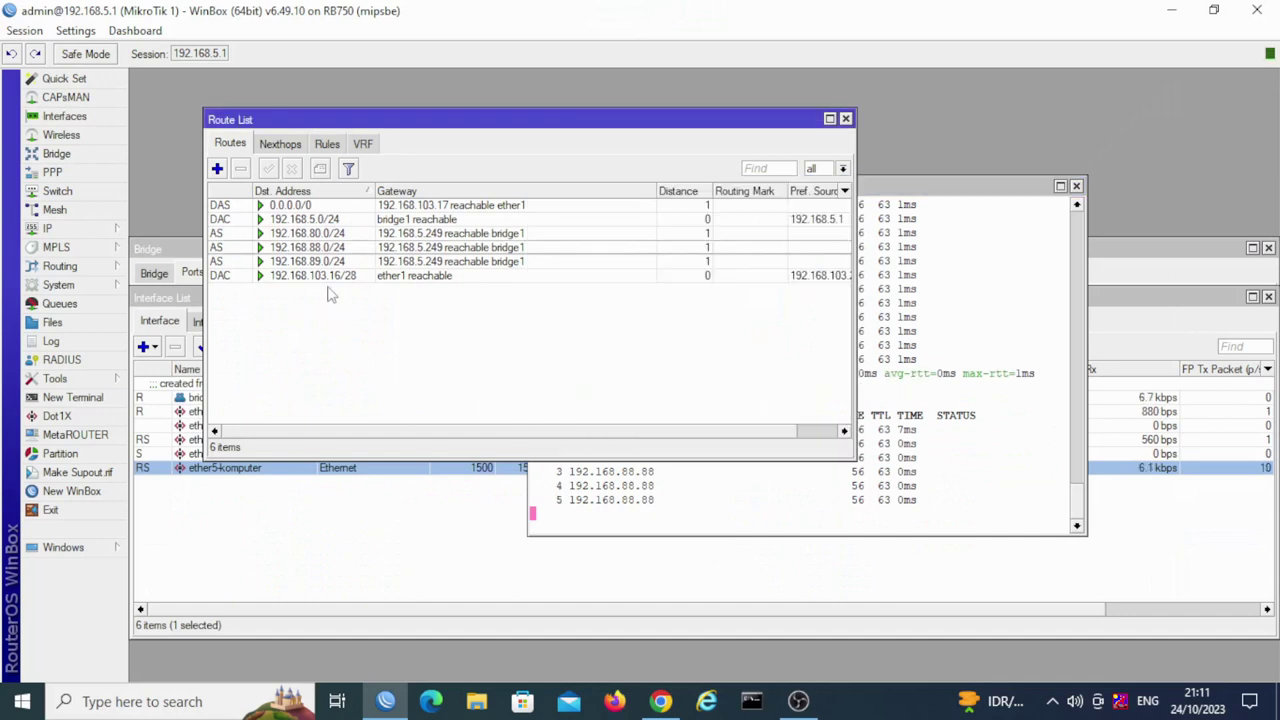
Step: Reload 192.168.88.88 in Chrome and check the N300RT, N200RE and EPON Management tabs
click(661, 703)
click(88, 59)
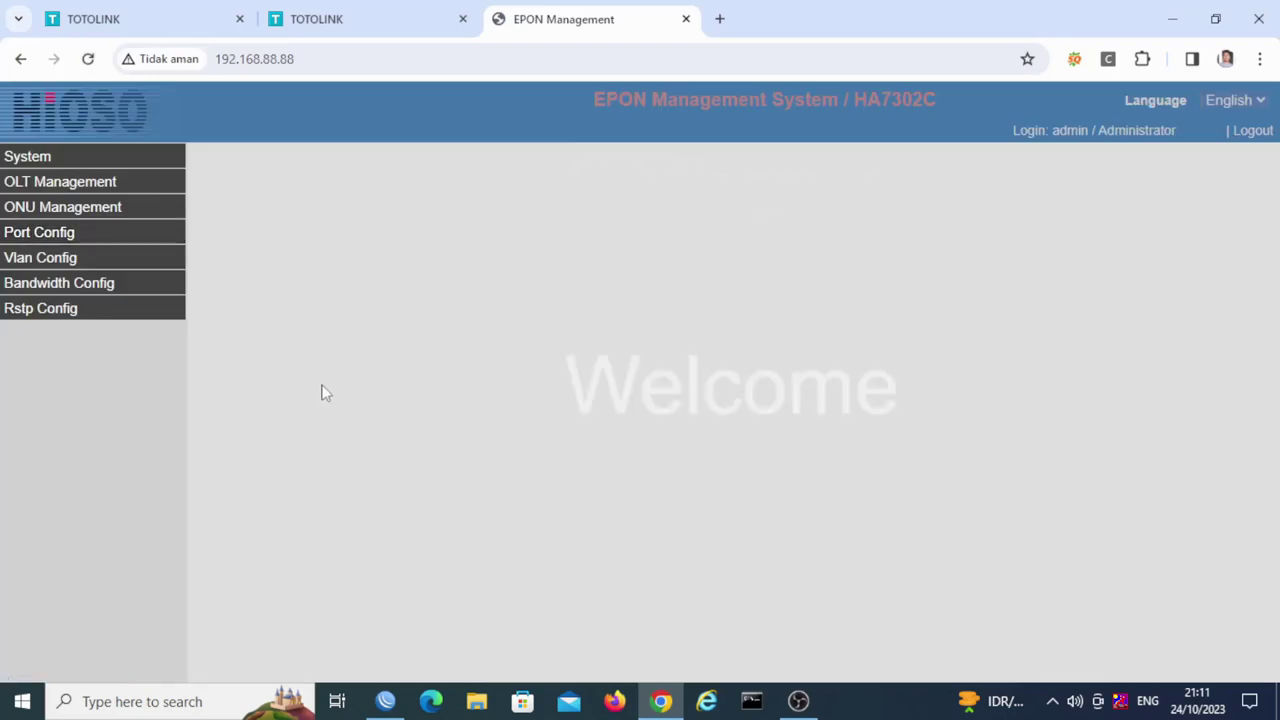
click(366, 22)
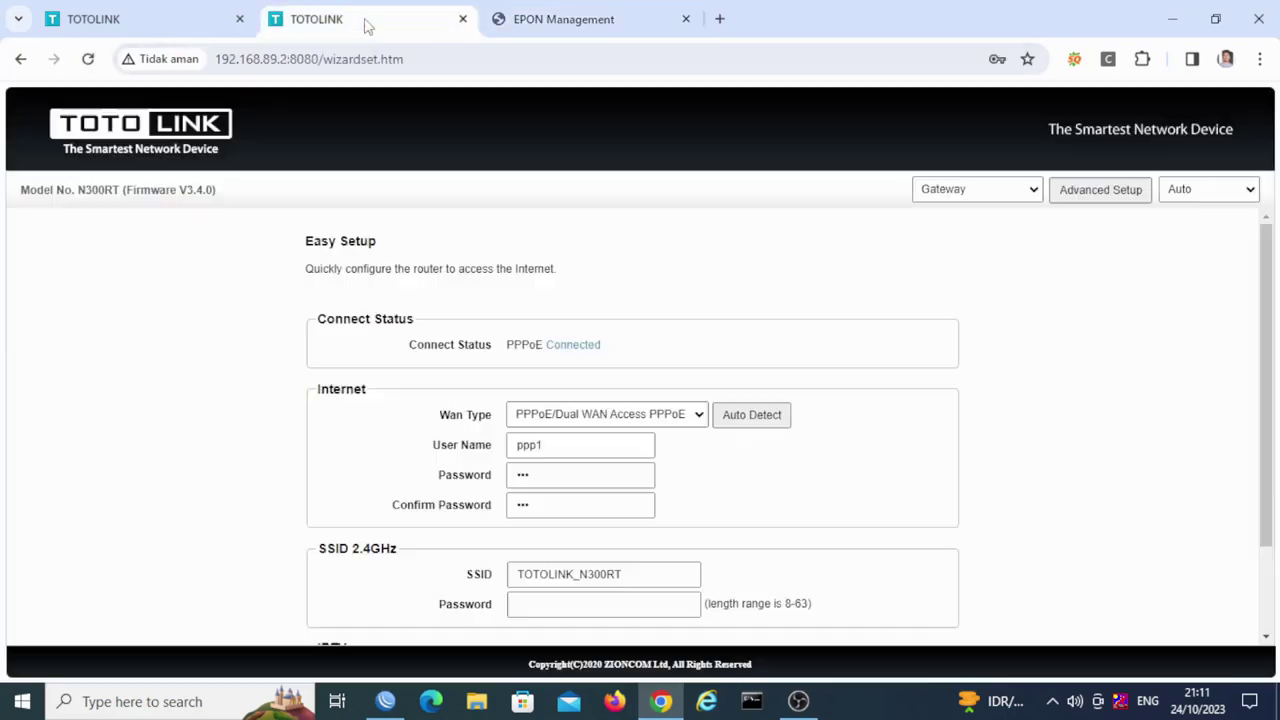
click(149, 22)
click(380, 22)
click(575, 18)
click(343, 20)
click(171, 24)
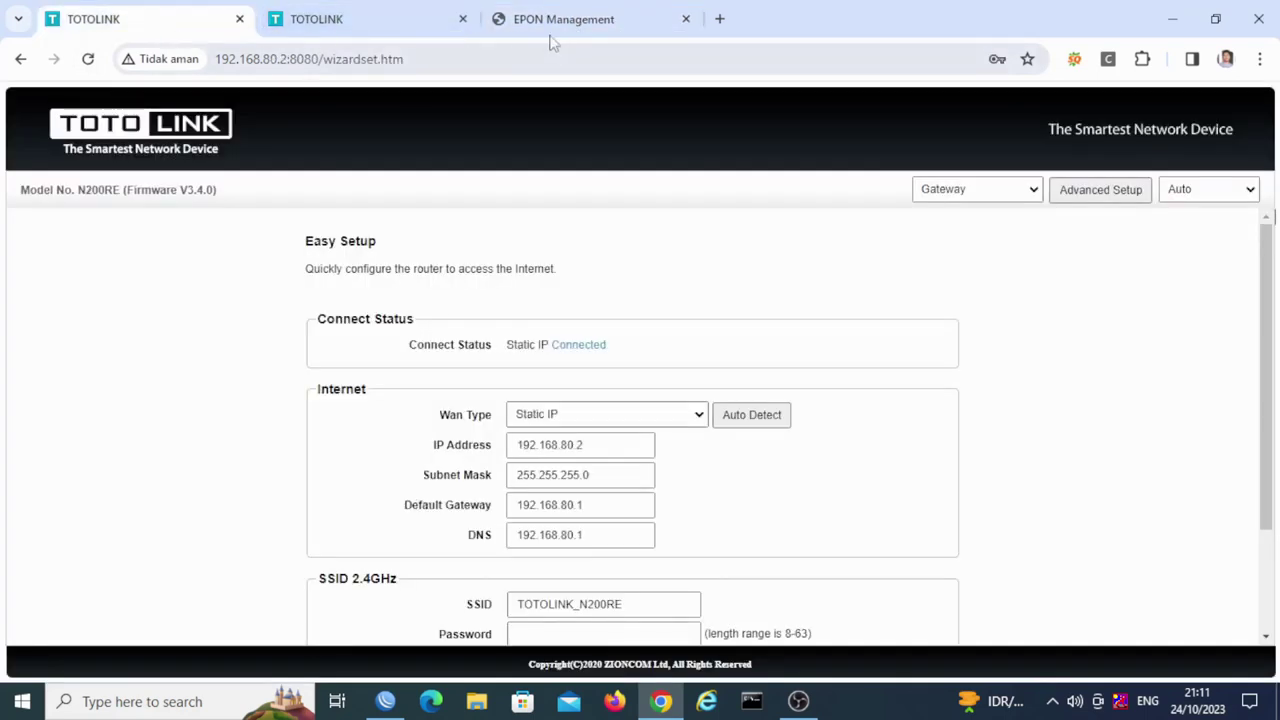
click(558, 22)
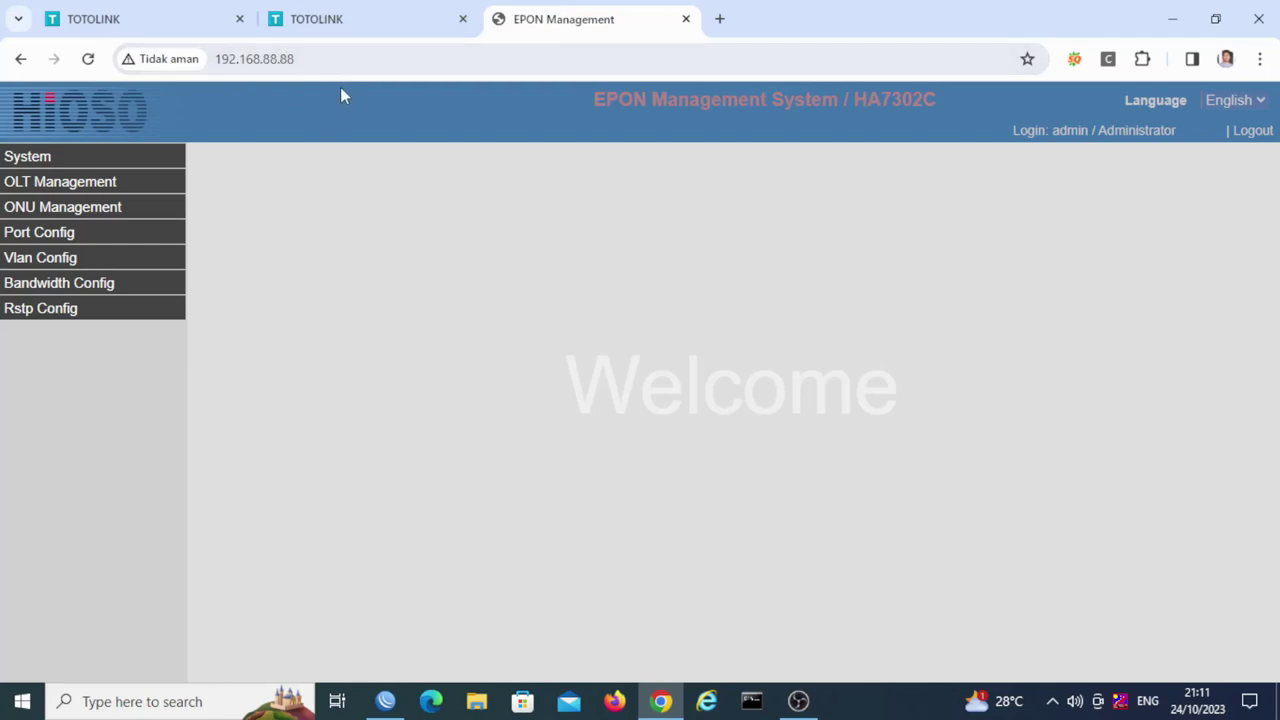
Step: In WinBox, select the 192.168.80.0/24, 192.168.88.0/24 and 192.168.89.0/24 routes in turn
mouse_move(385, 701)
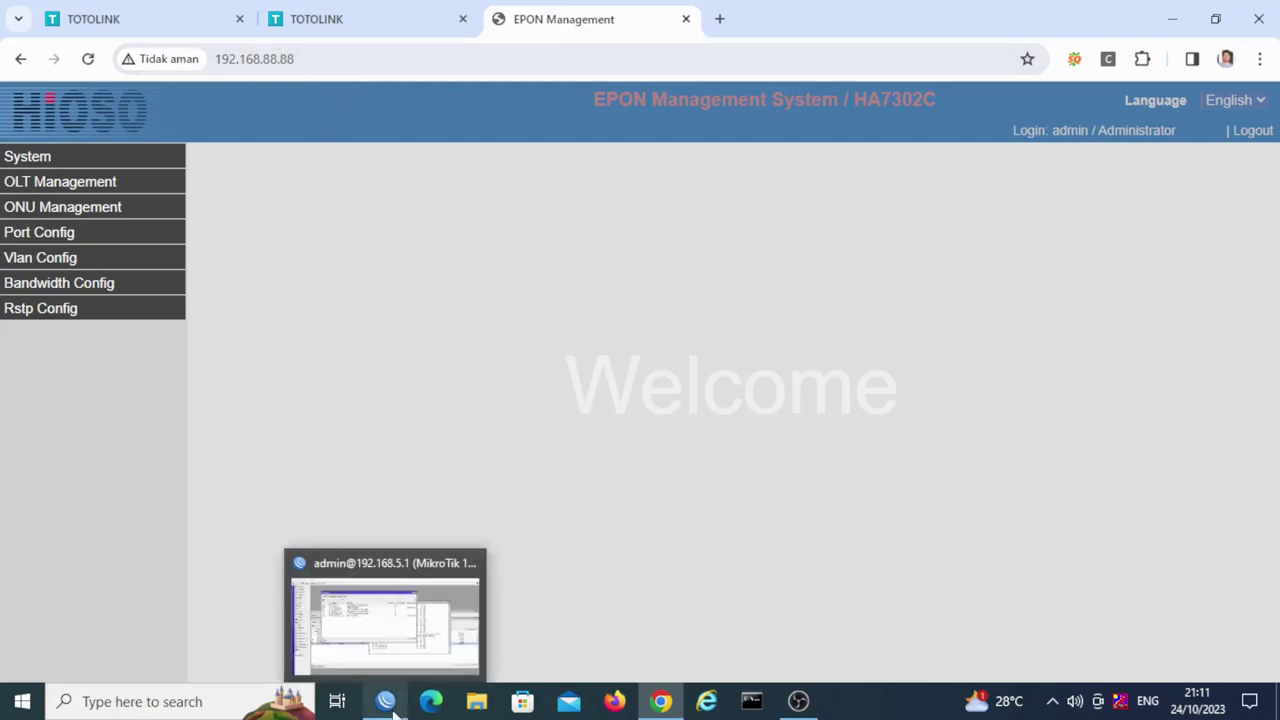
click(423, 636)
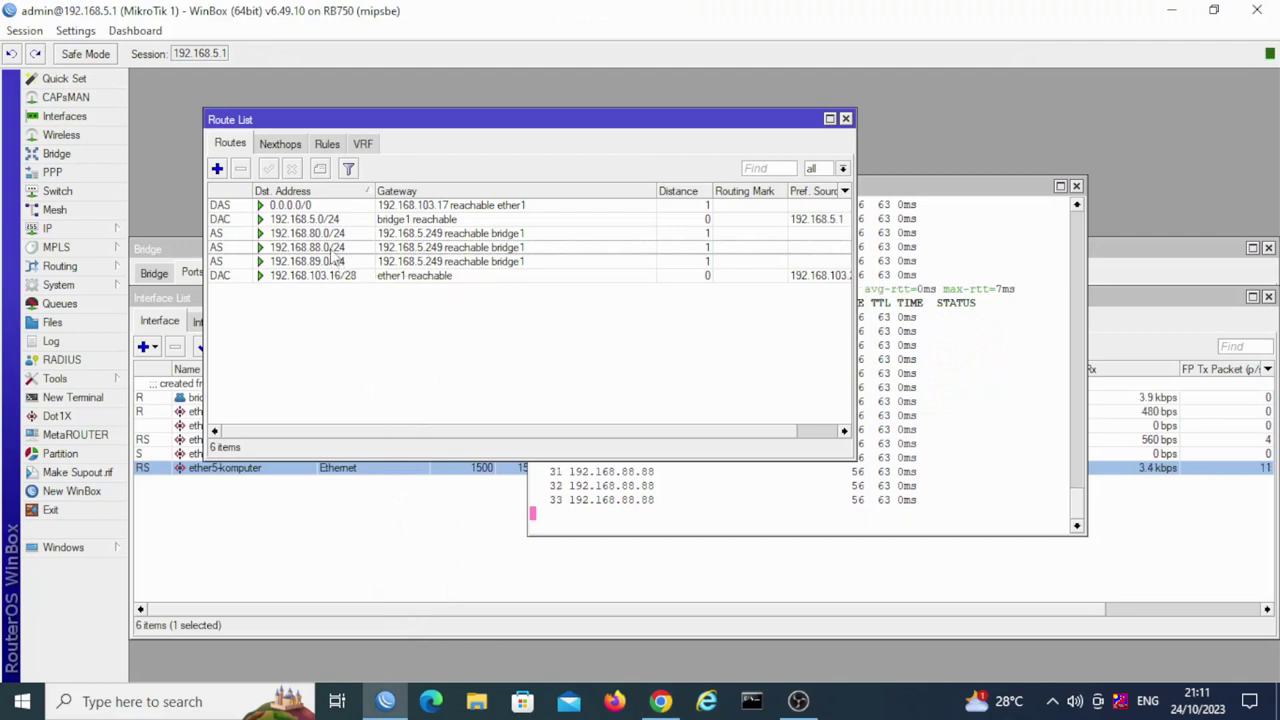
mouse_move(333, 258)
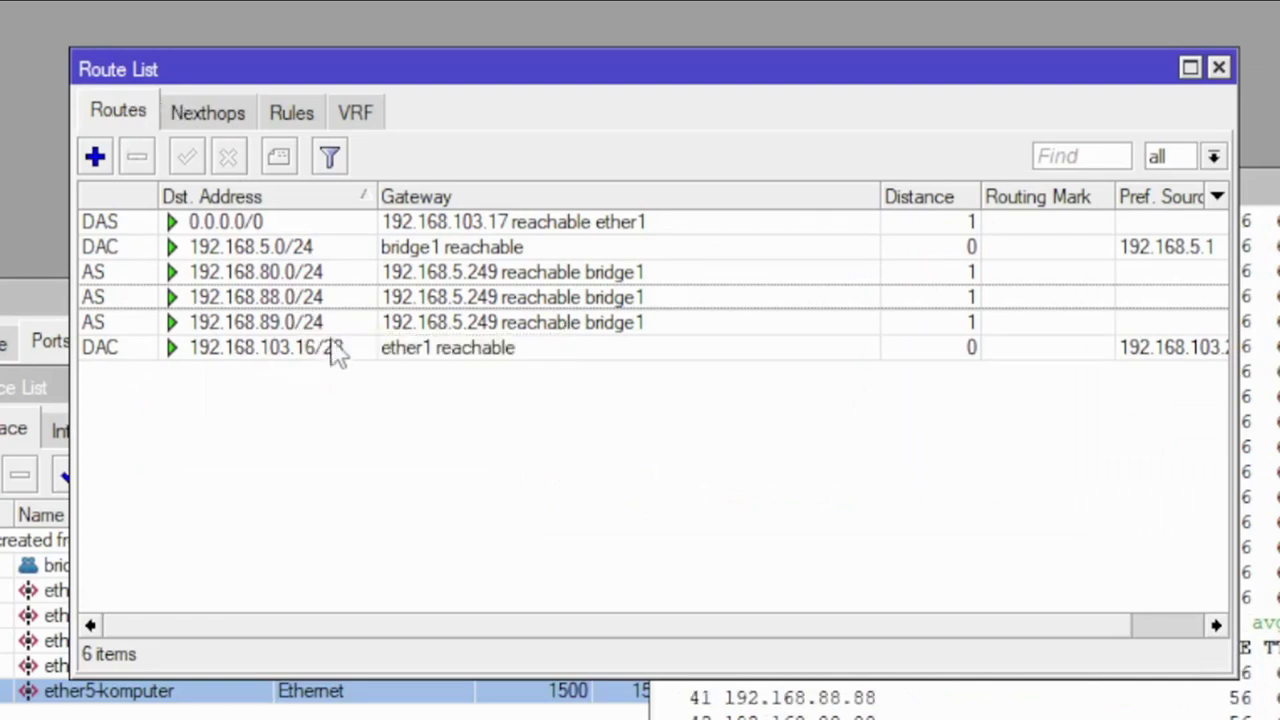
click(311, 276)
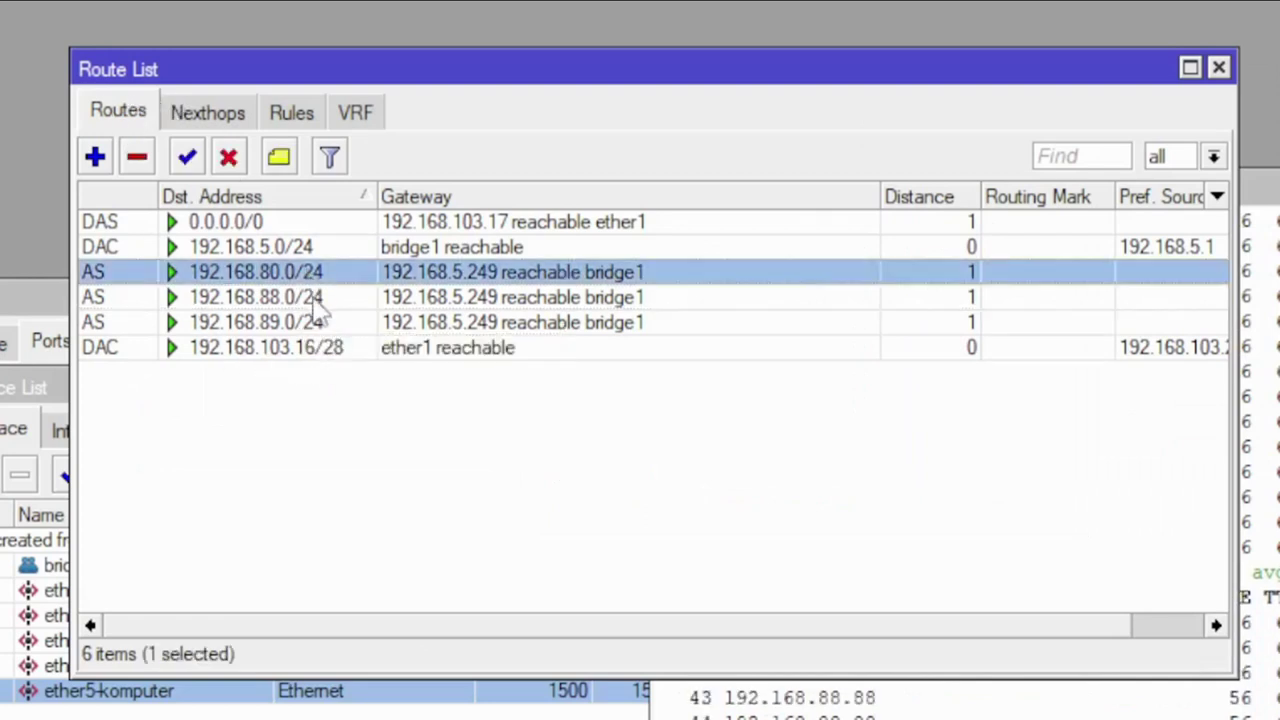
click(310, 302)
click(318, 328)
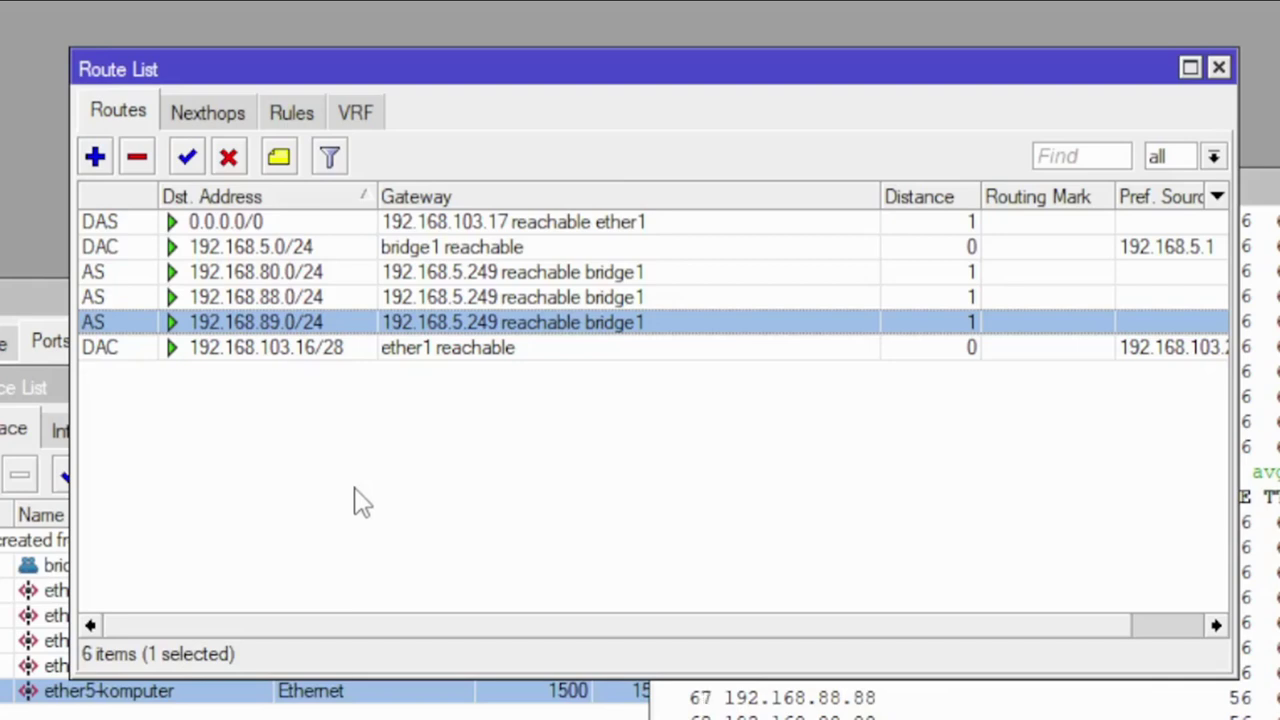
click(364, 501)
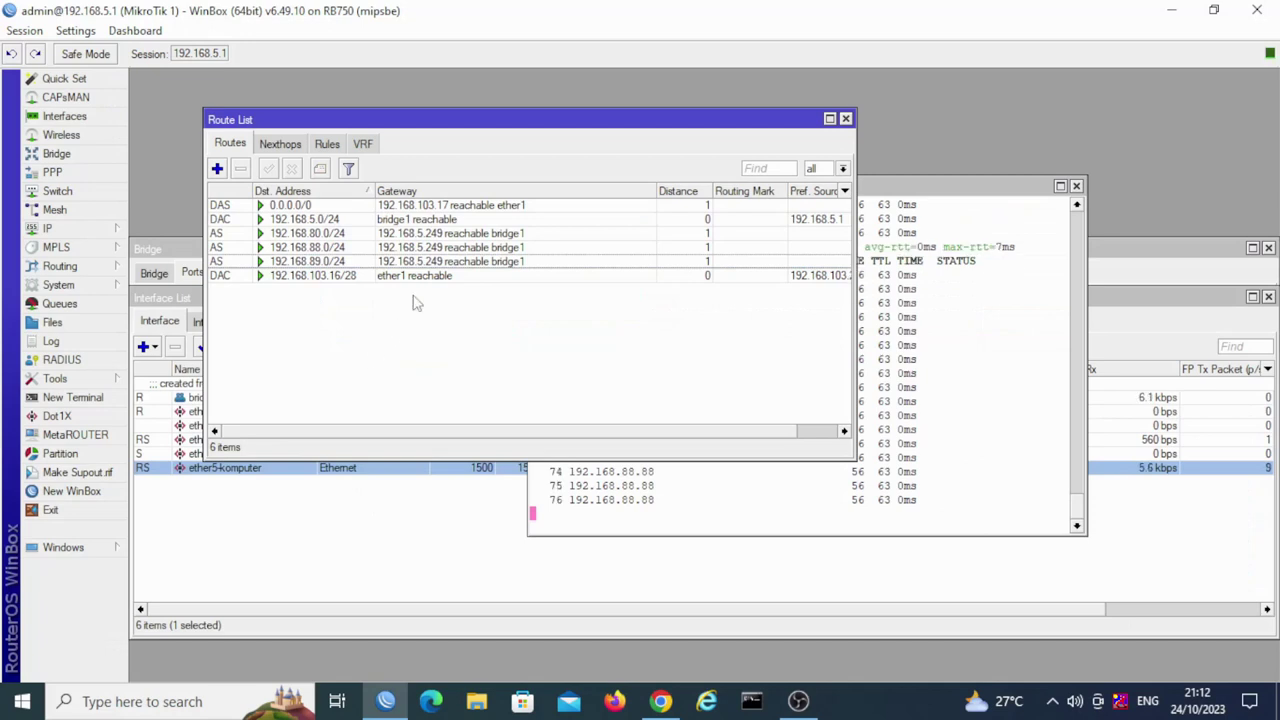
double_click(463, 234)
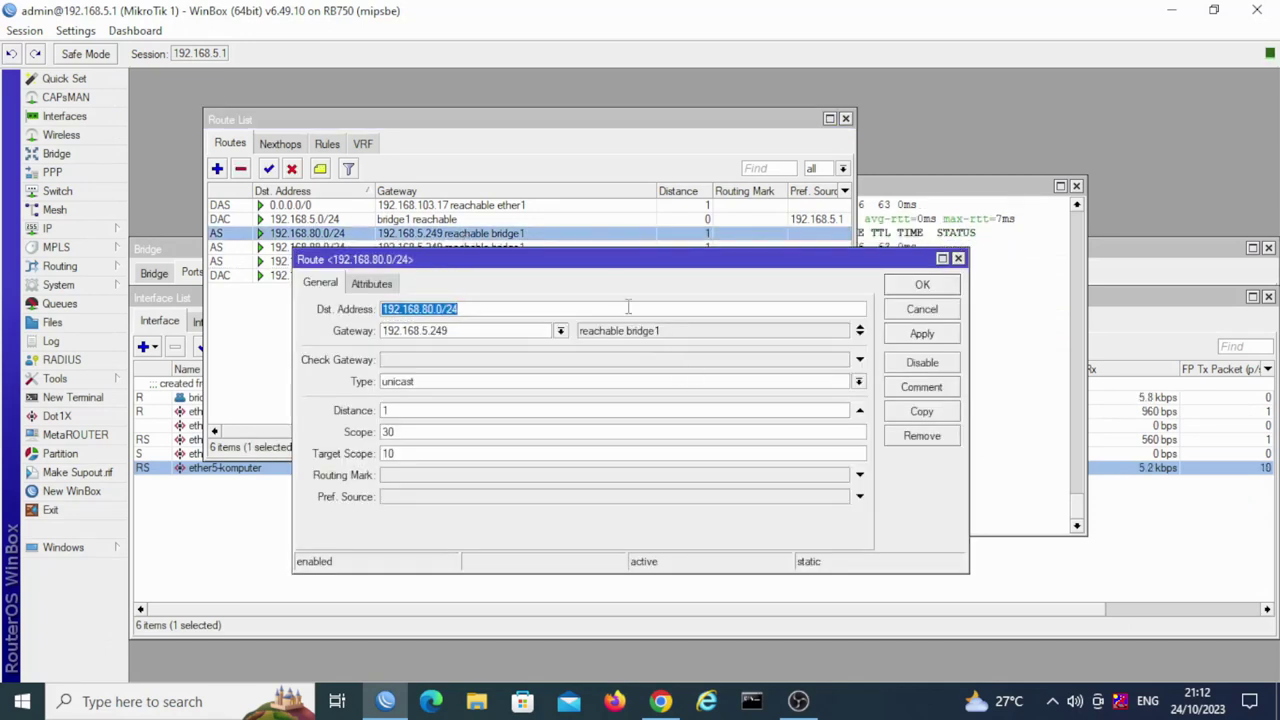
drag(605, 259, 572, 227)
drag(630, 43, 630, 41)
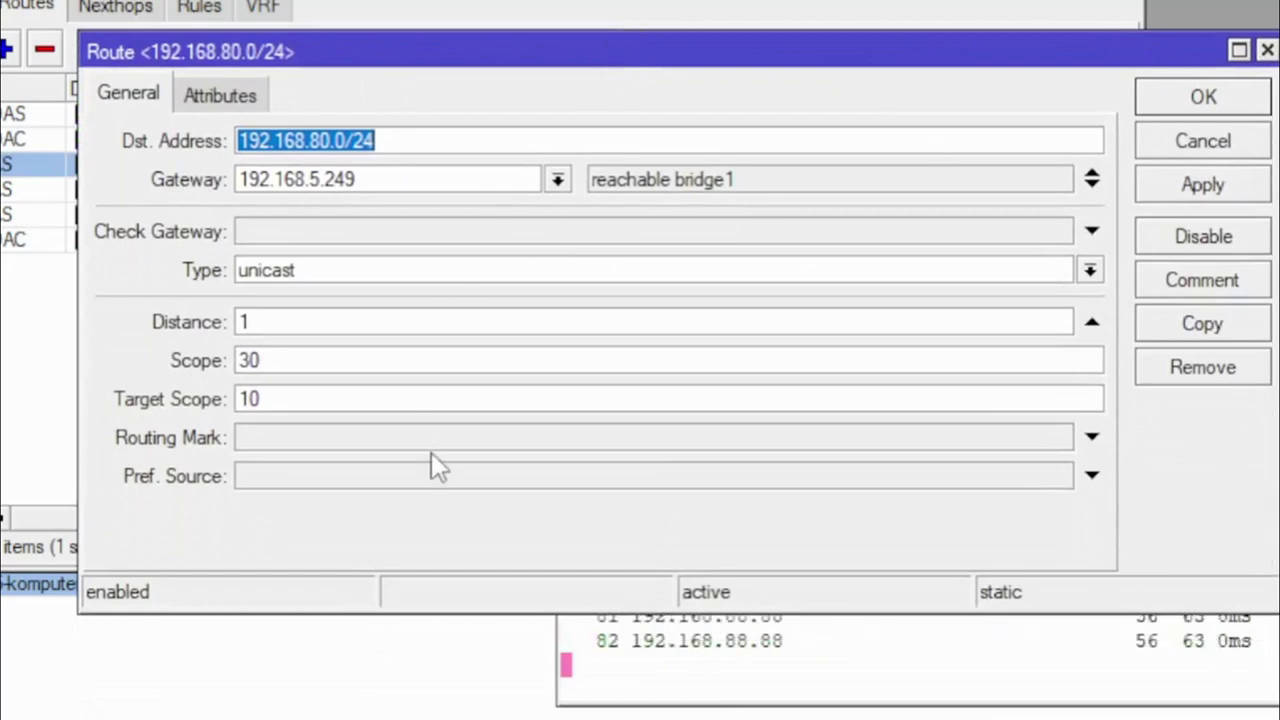
click(463, 138)
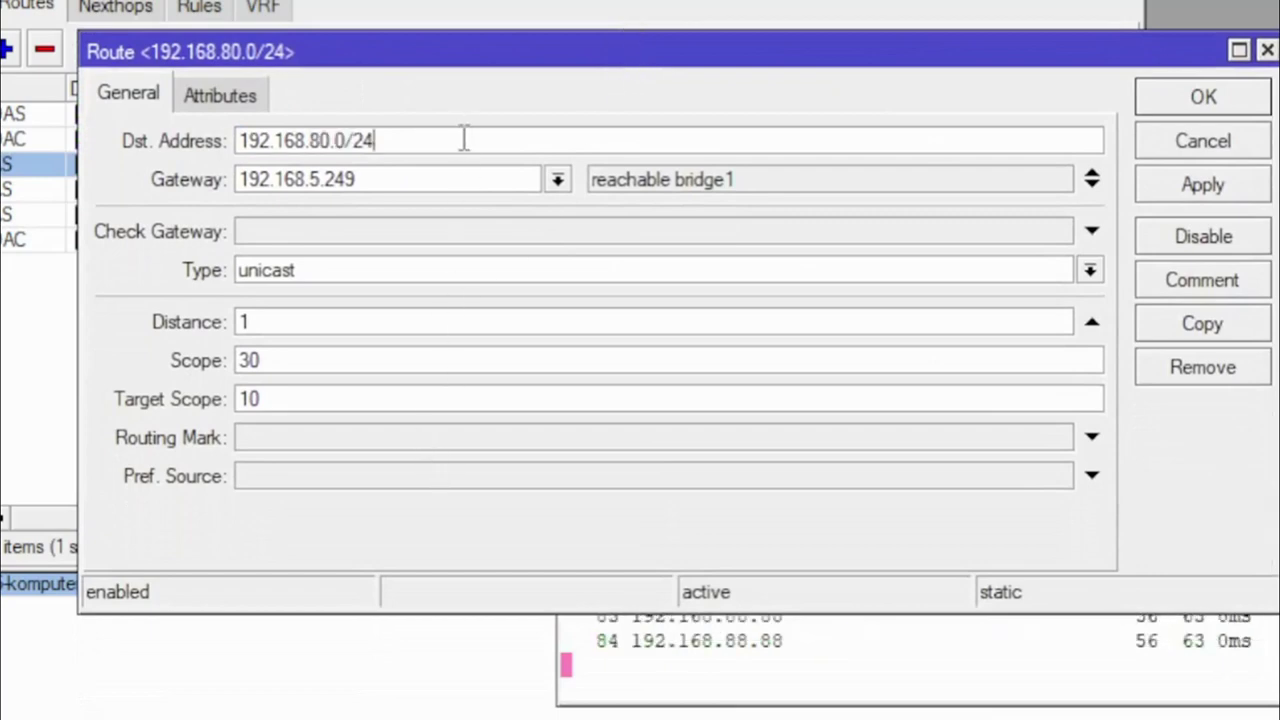
drag(486, 46, 701, 63)
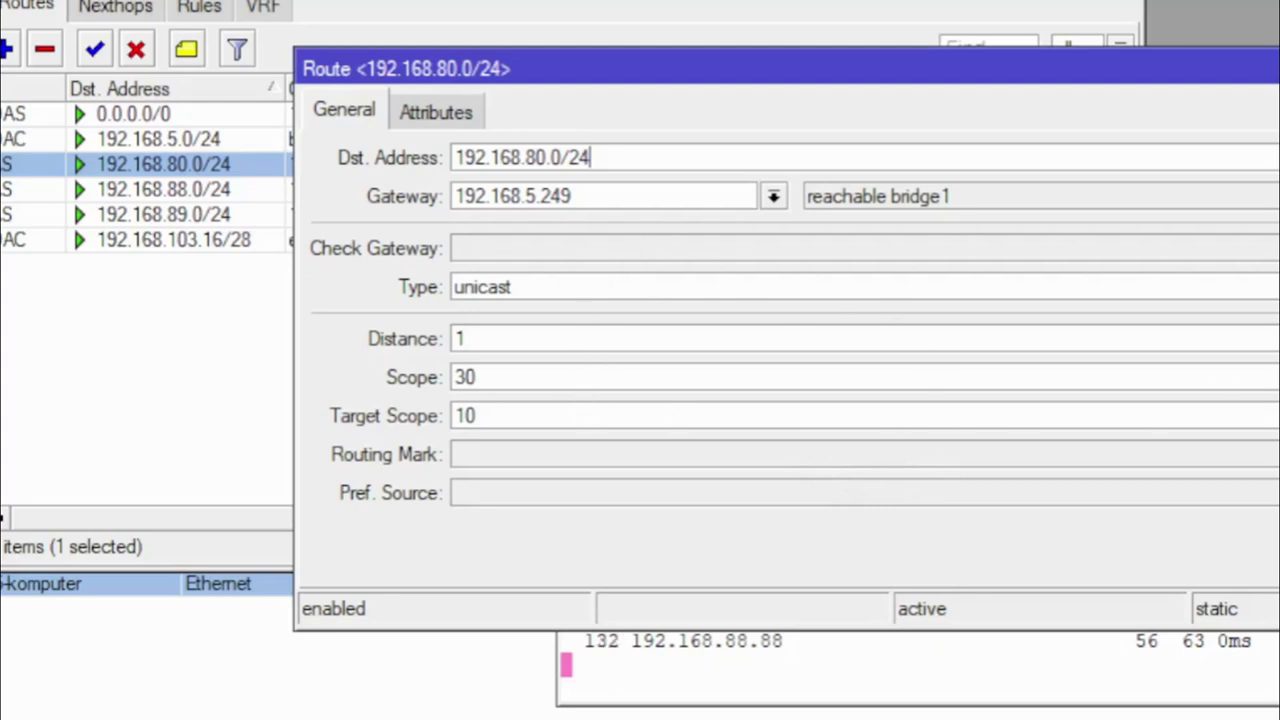
key(Escape)
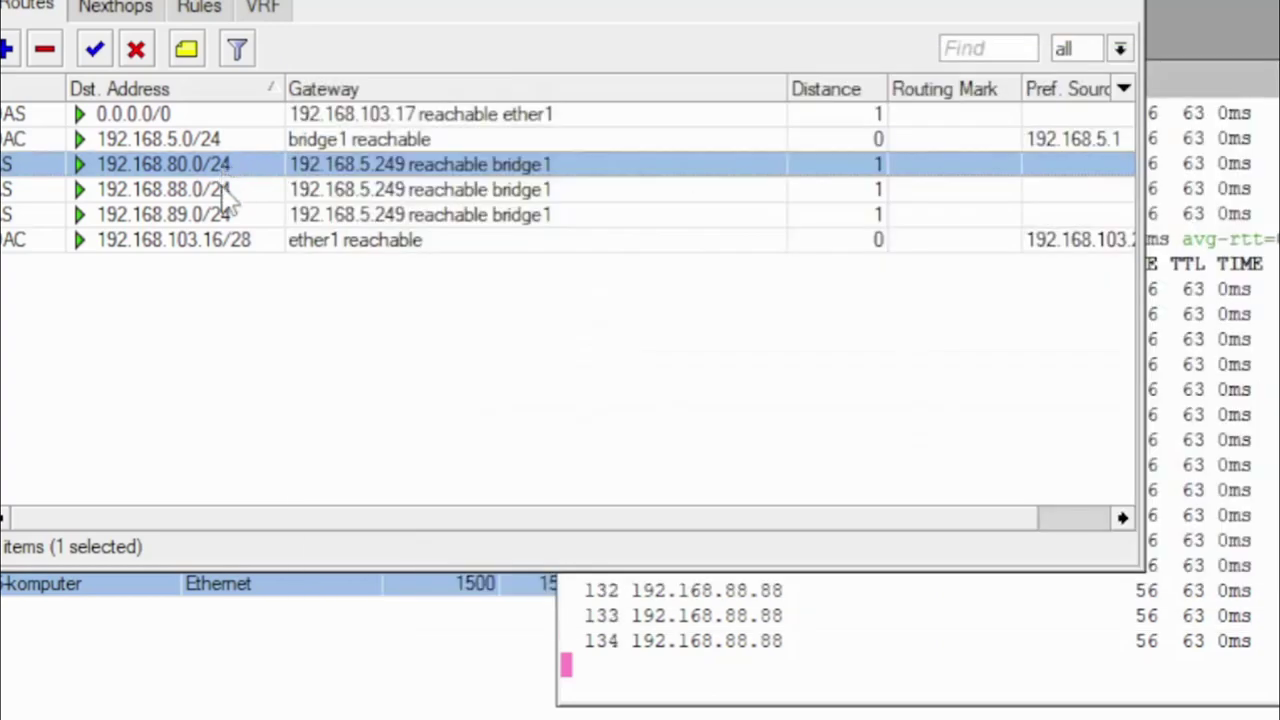
double_click(228, 190)
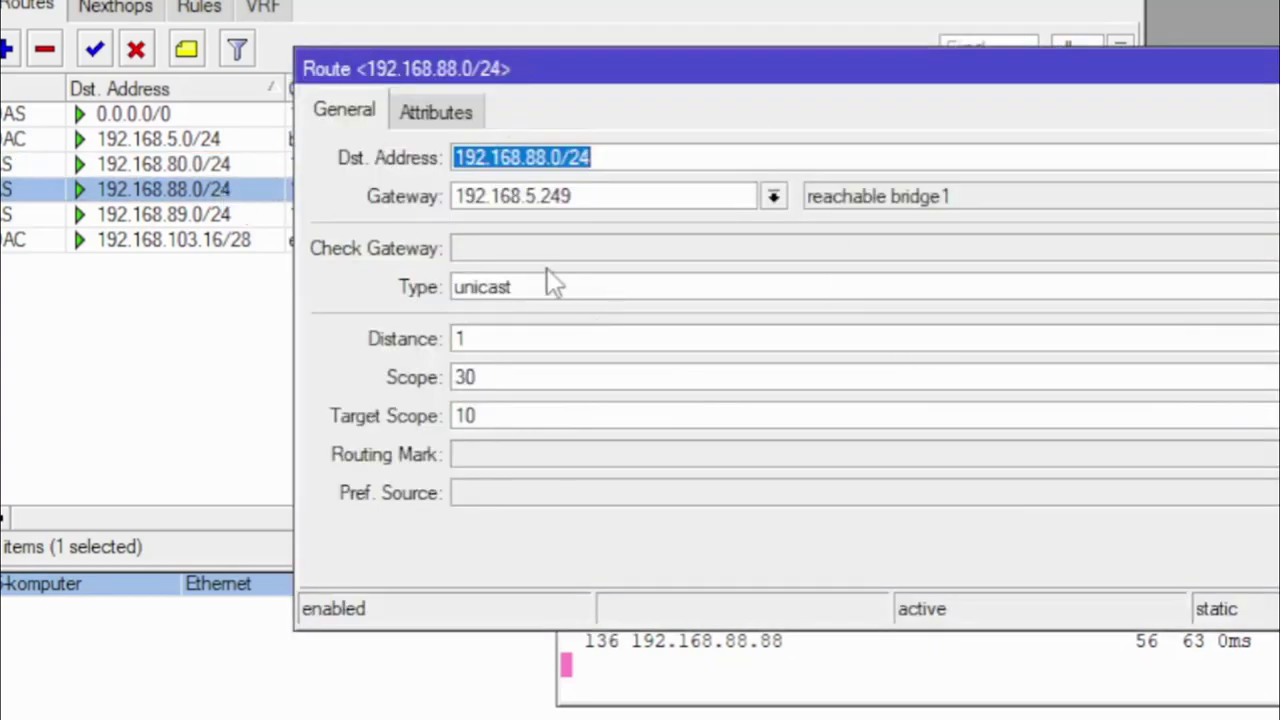
click(637, 158)
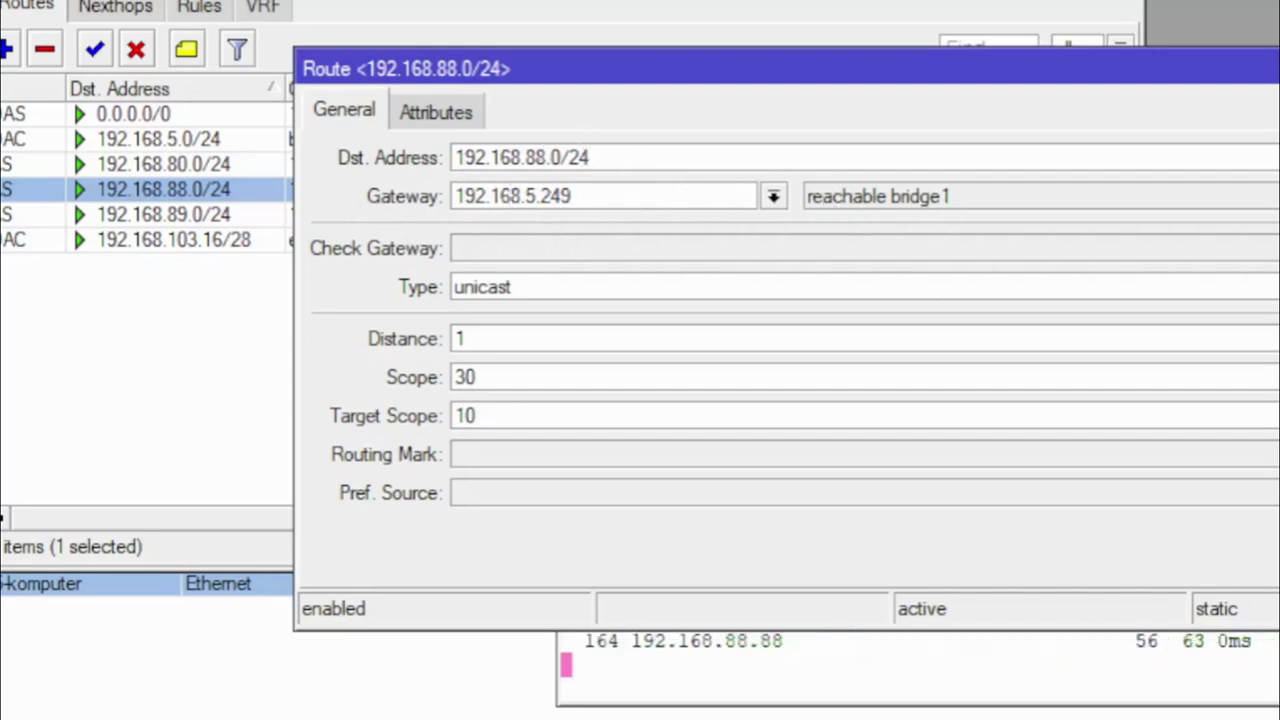
key(Escape)
click(200, 216)
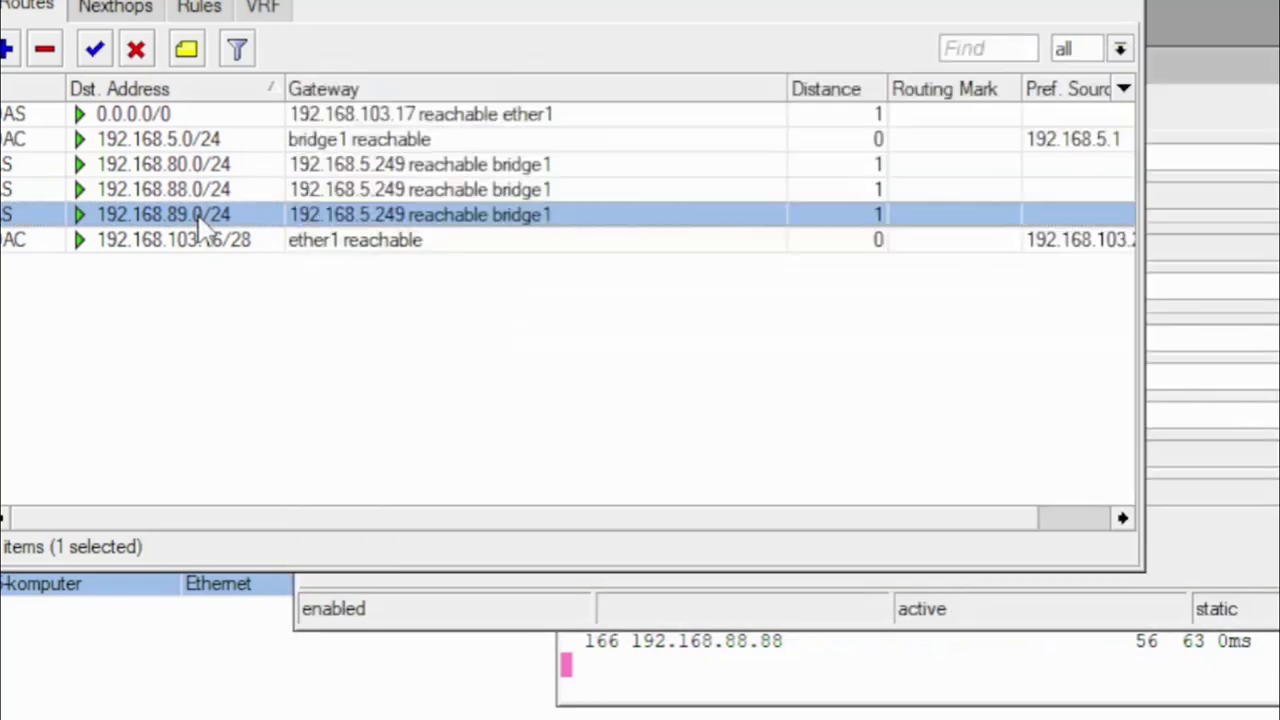
double_click(400, 216)
click(638, 160)
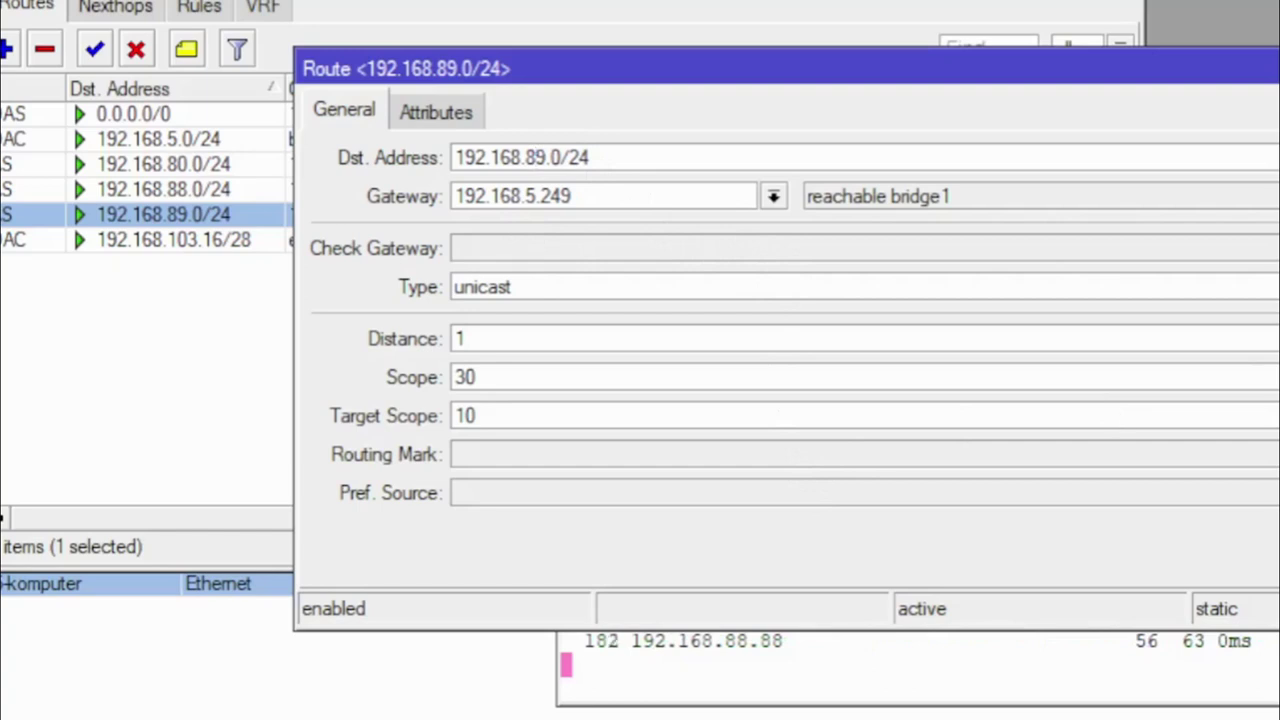
key(Return)
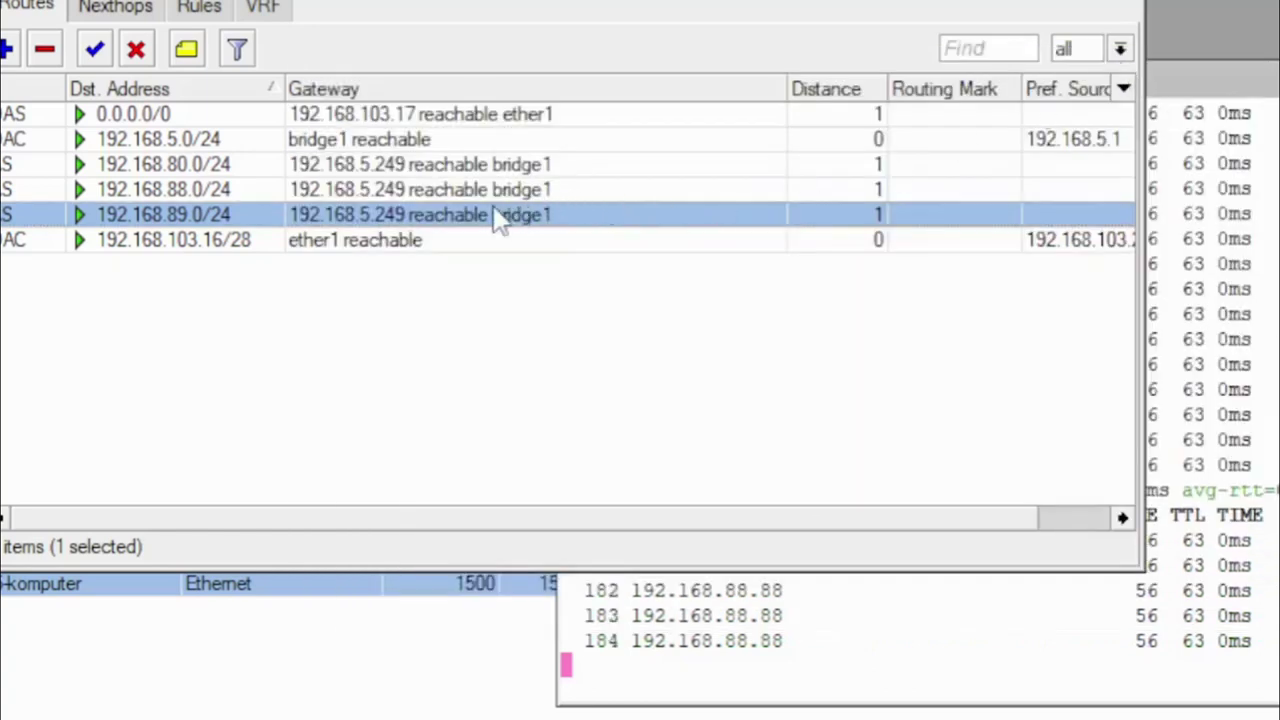
click(410, 191)
click(410, 162)
click(424, 188)
click(428, 210)
click(420, 170)
click(422, 195)
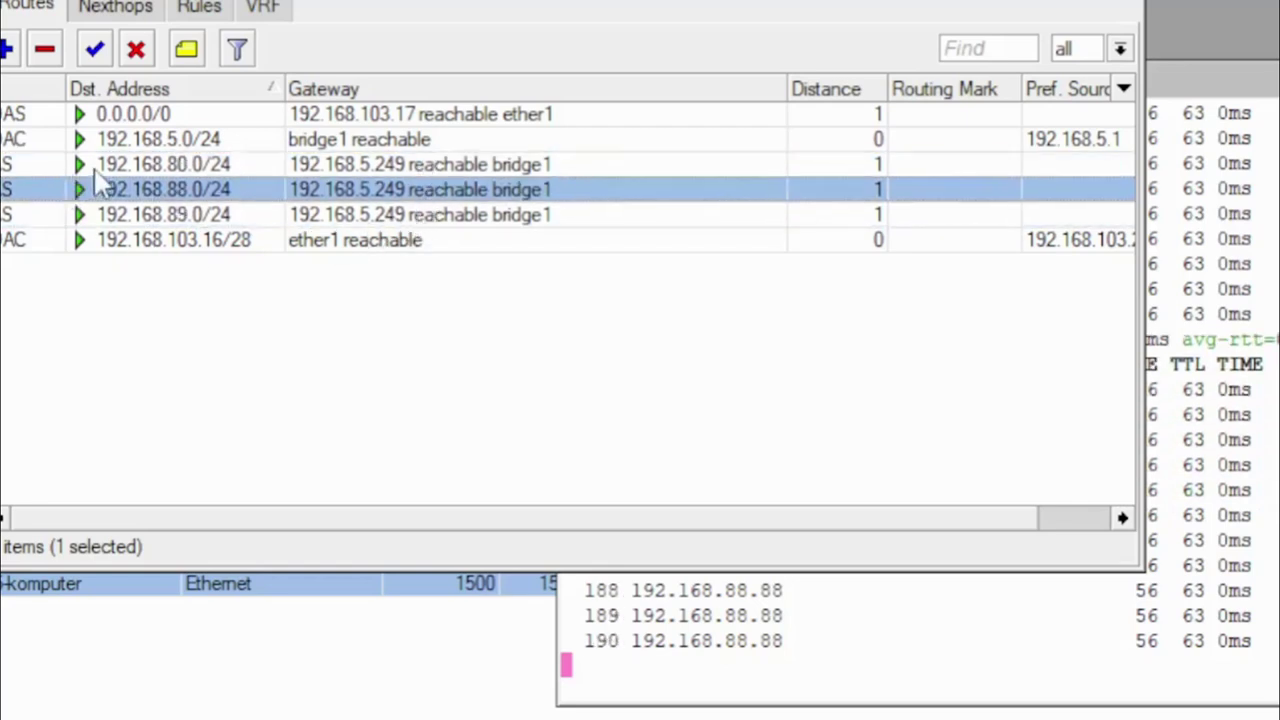
click(100, 166)
click(106, 189)
click(148, 220)
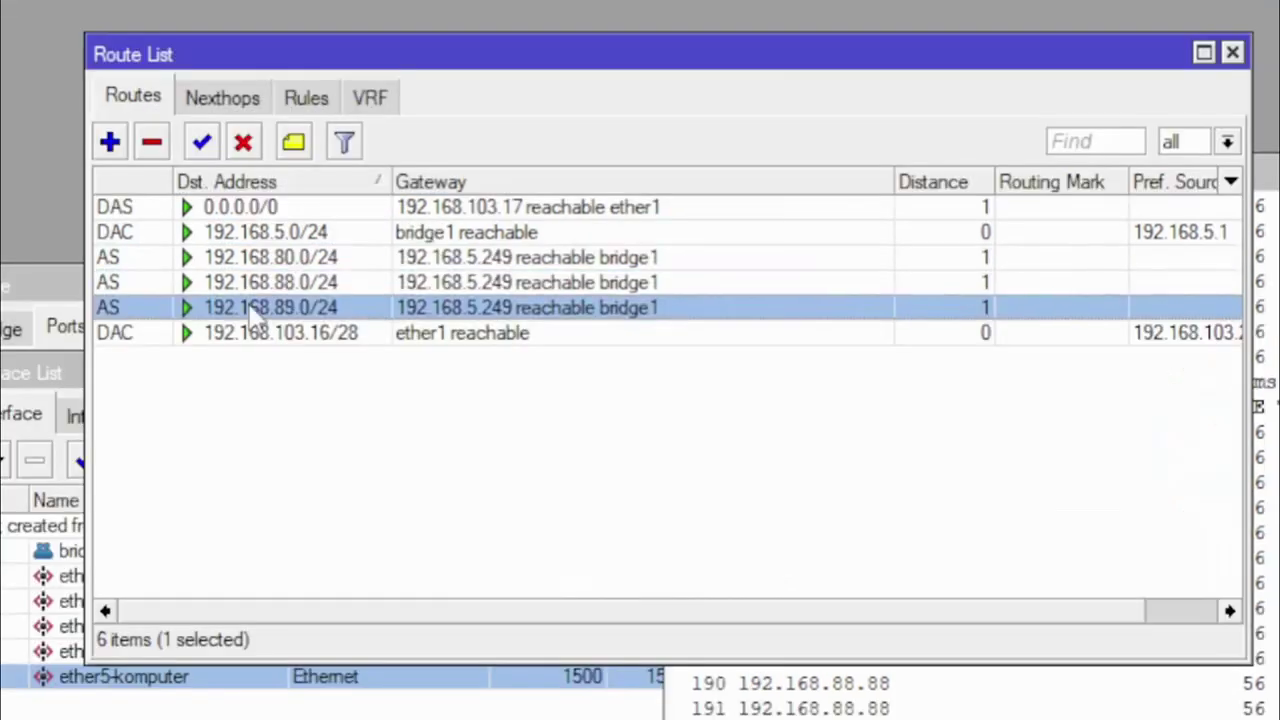
click(347, 468)
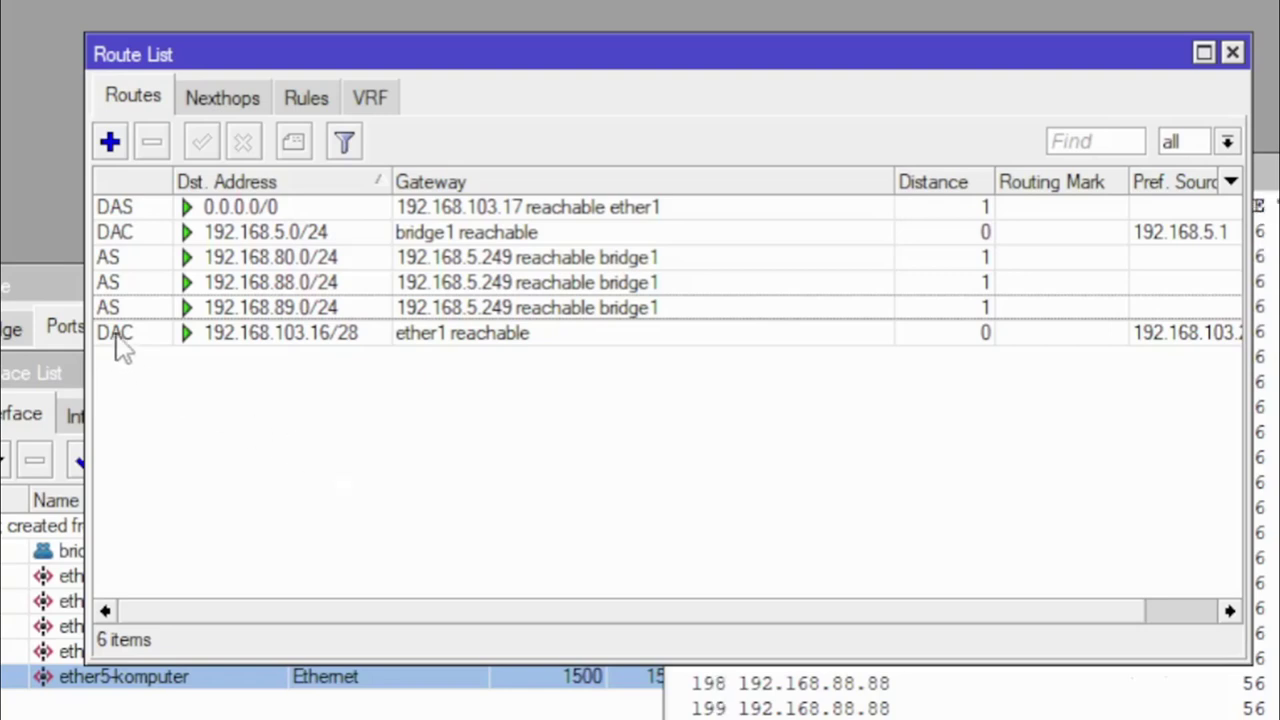
mouse_move(121, 343)
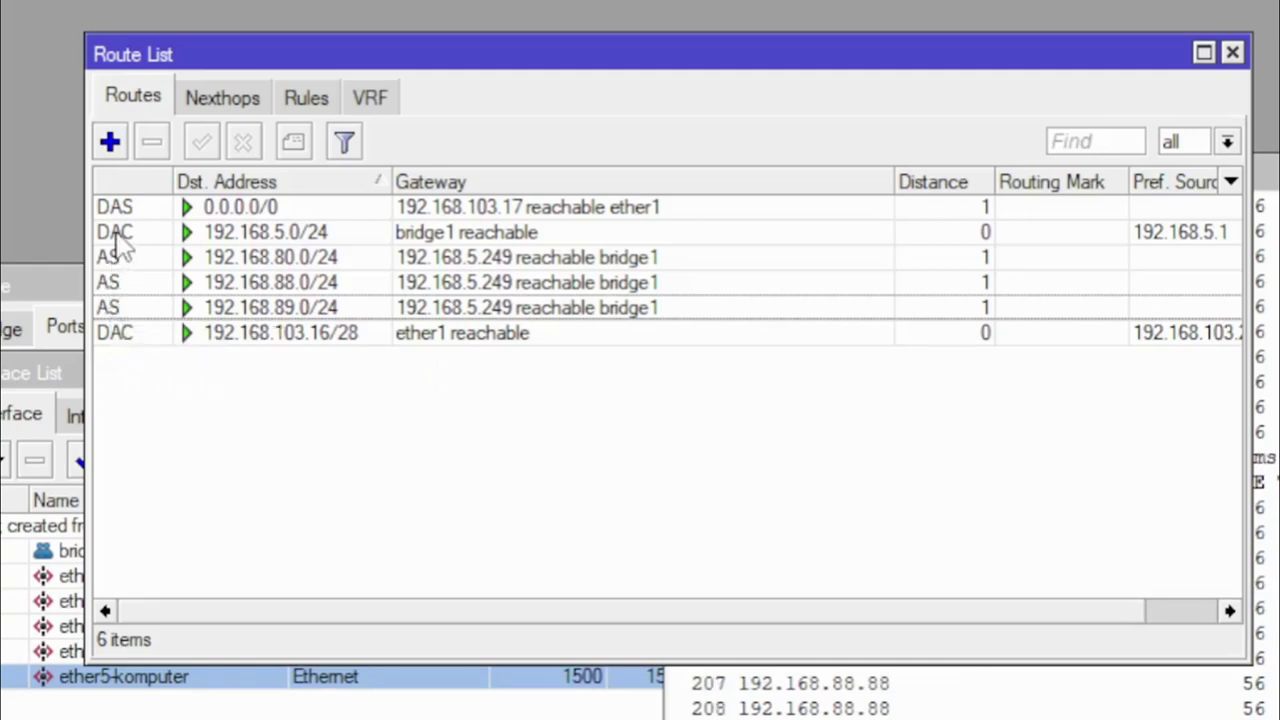
mouse_move(118, 245)
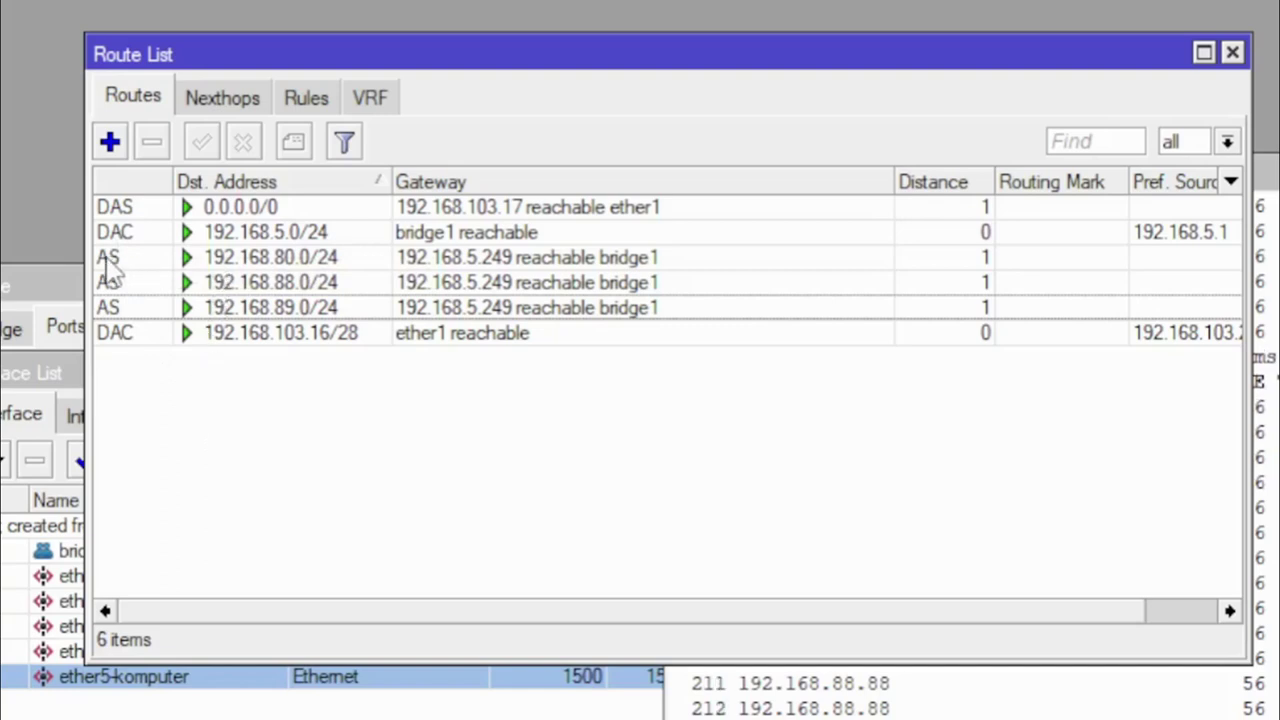
mouse_move(110, 268)
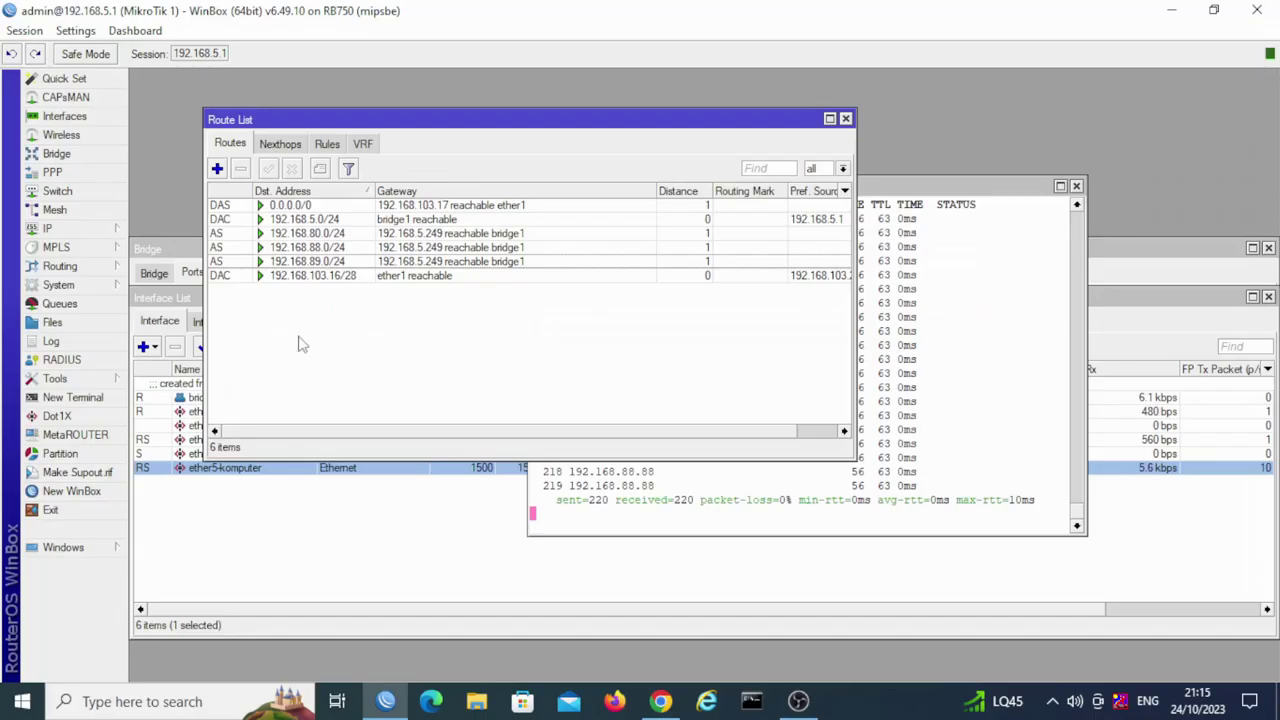
Step: Expand the Routing submenu and stop the 192.168.88.88 ping to print its summary
click(60, 266)
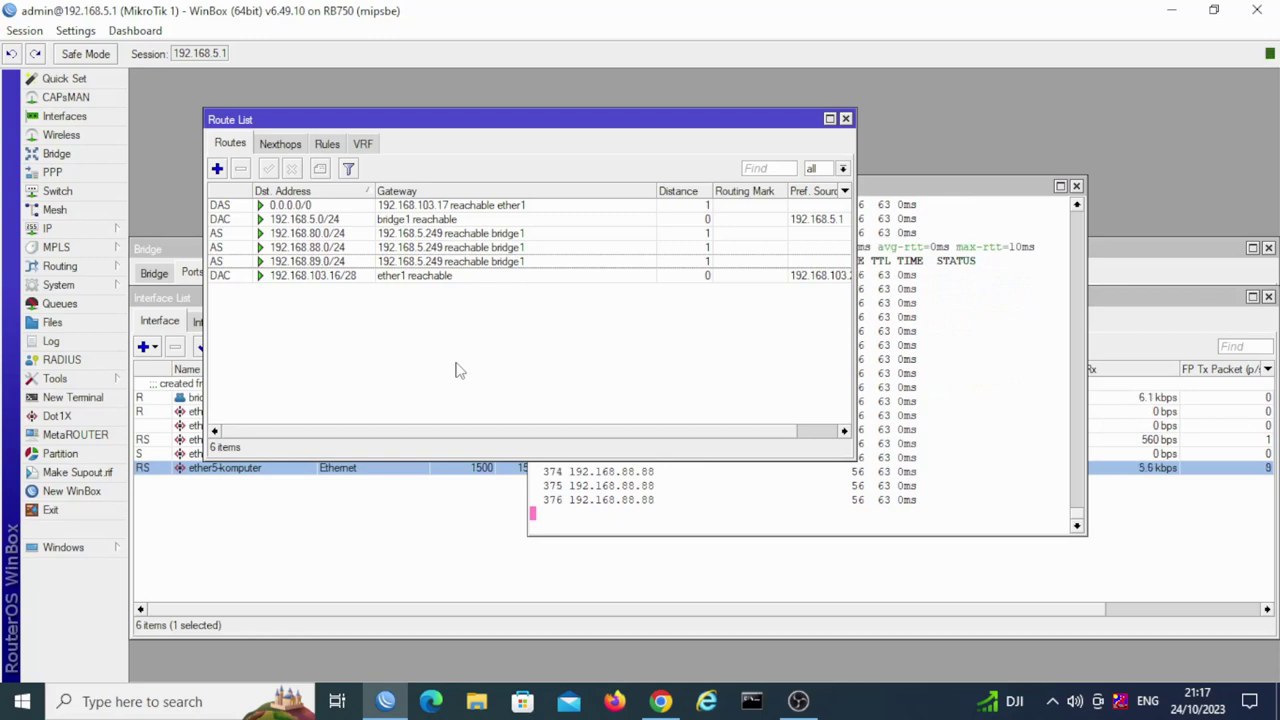
key(ctrl+c)
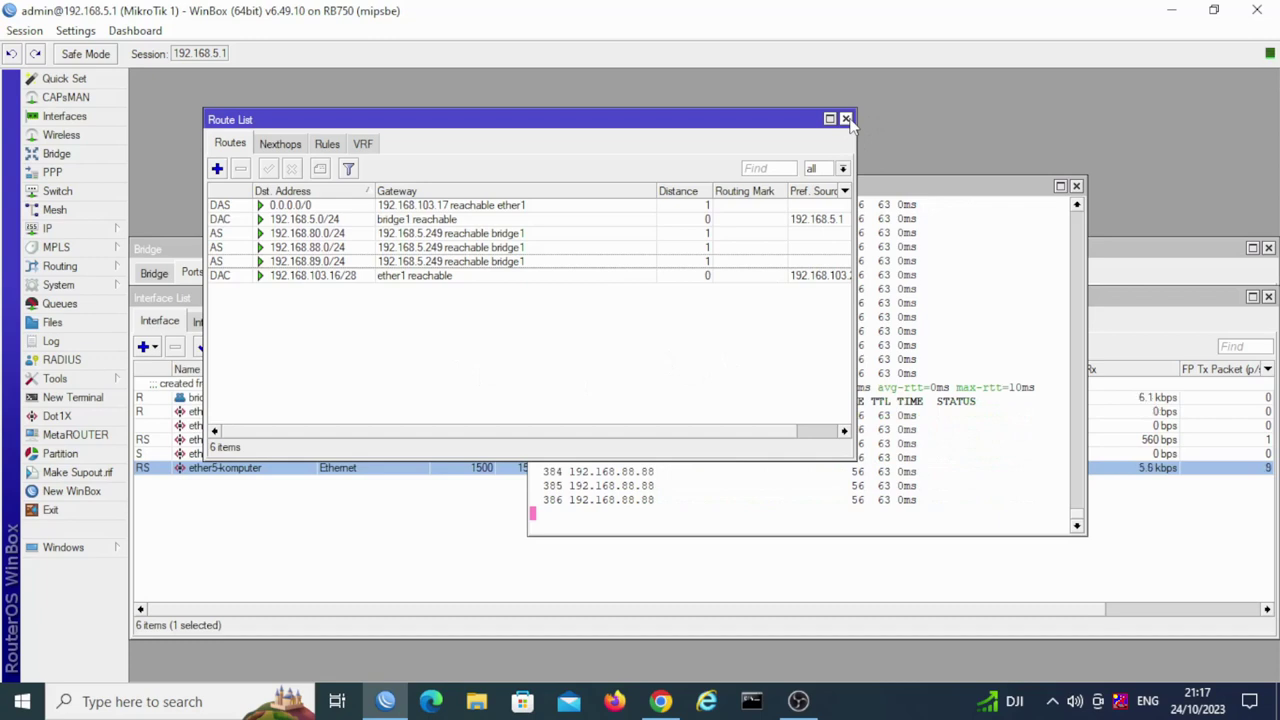
Step: Close the Route List, Terminal, Interface List, Address List and Bridge windows, then quit WinBox
click(846, 119)
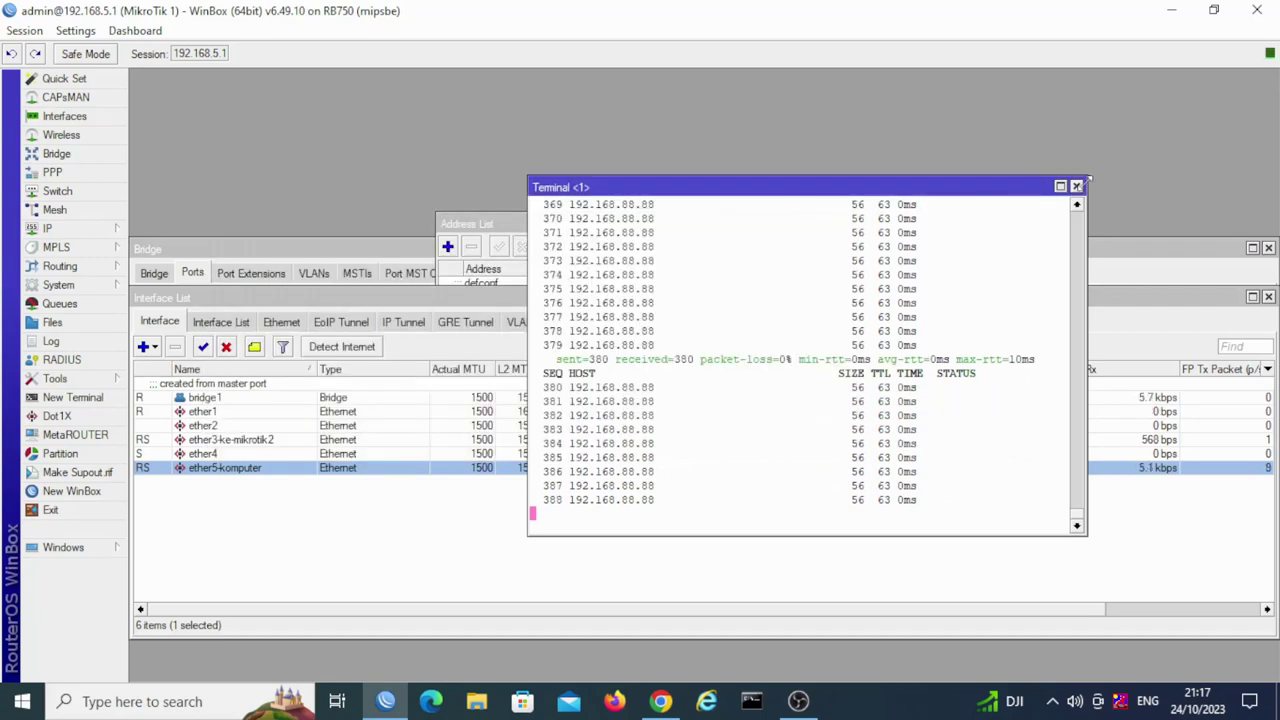
click(1076, 186)
drag(851, 297, 607, 272)
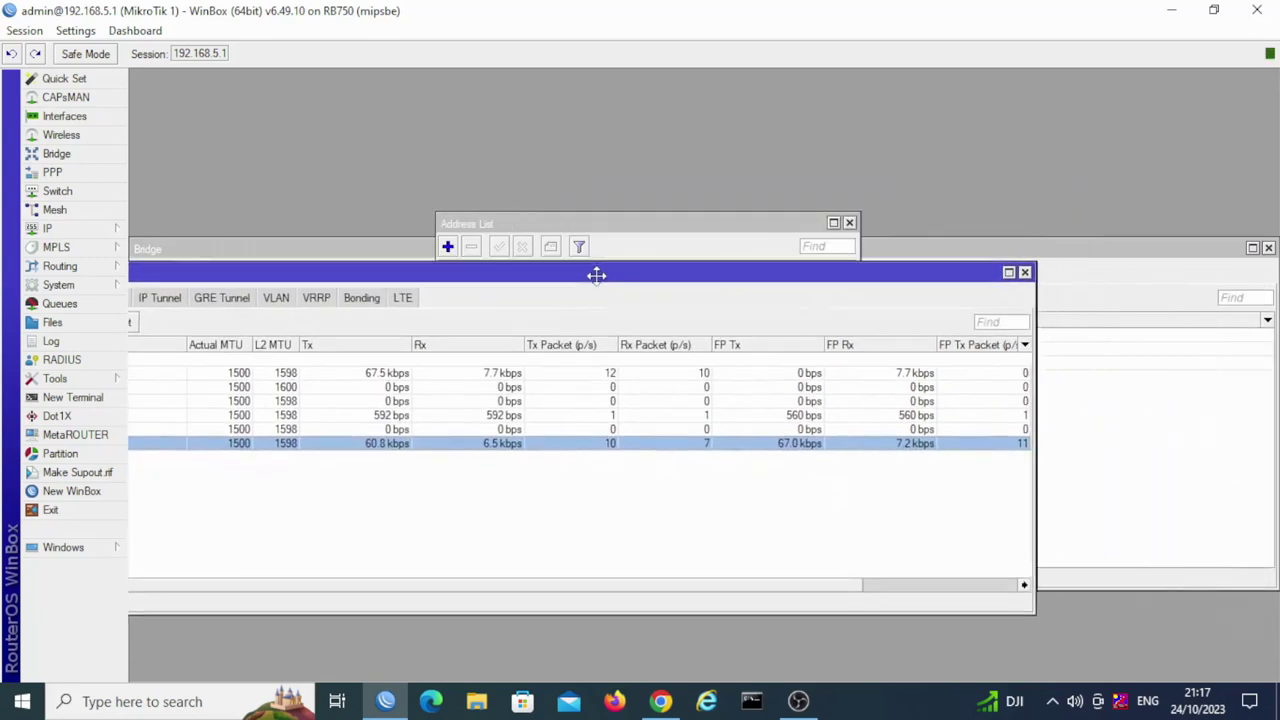
click(1024, 272)
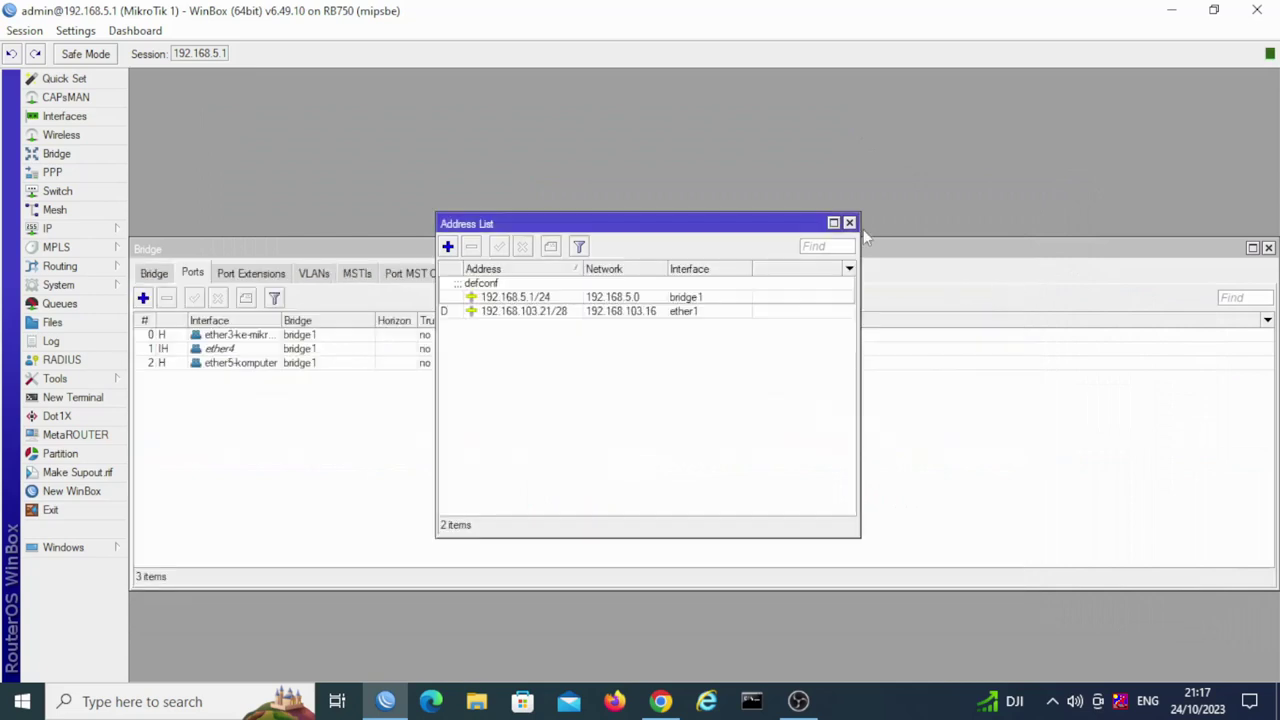
click(849, 222)
drag(907, 257, 784, 241)
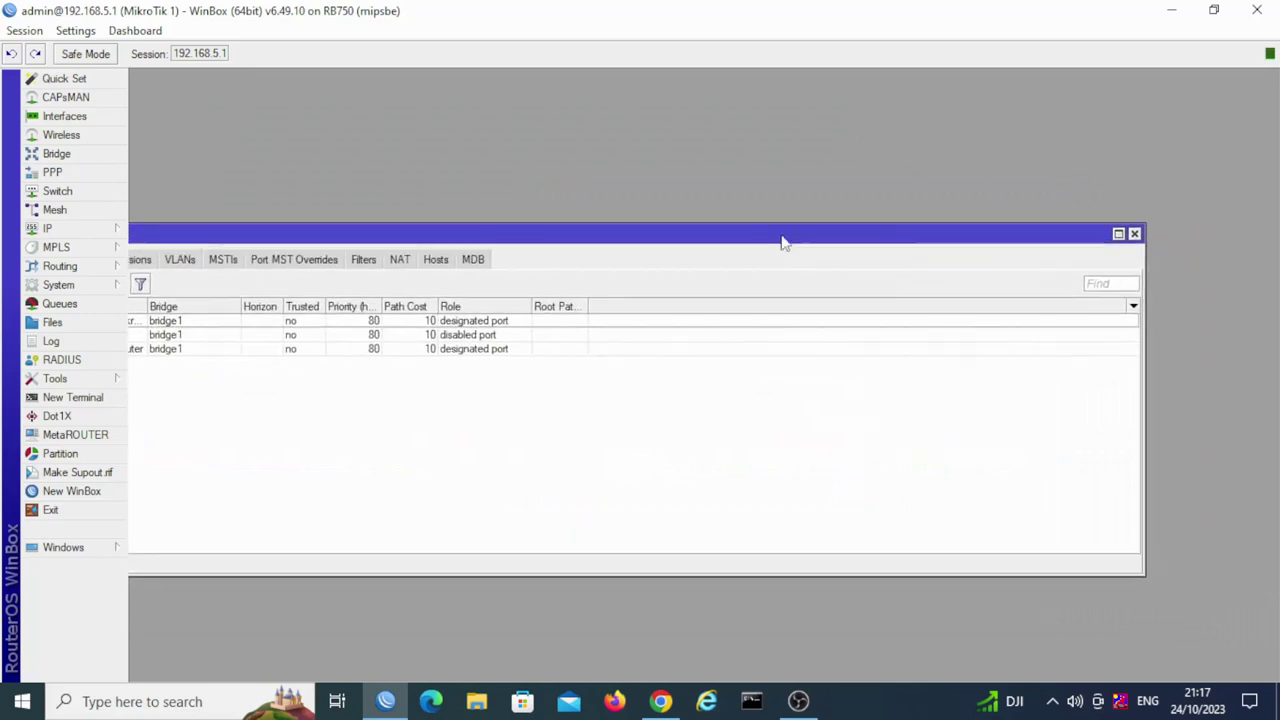
click(1134, 234)
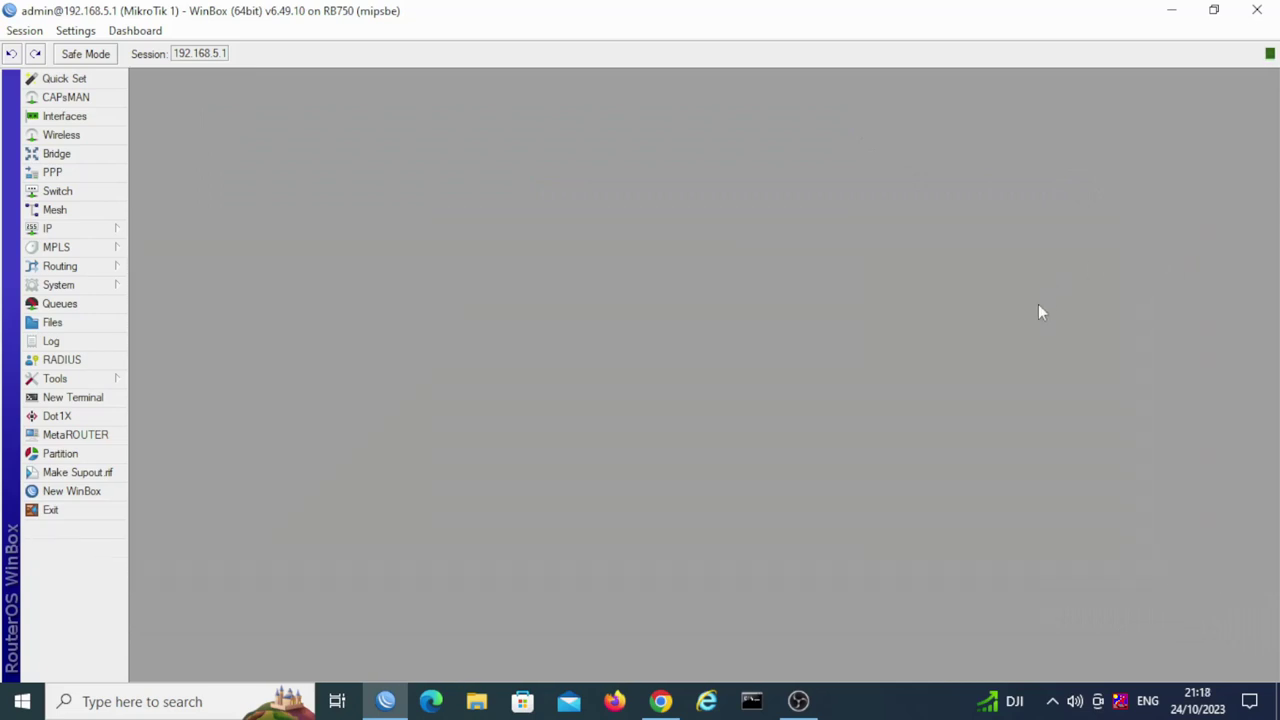
click(1257, 12)
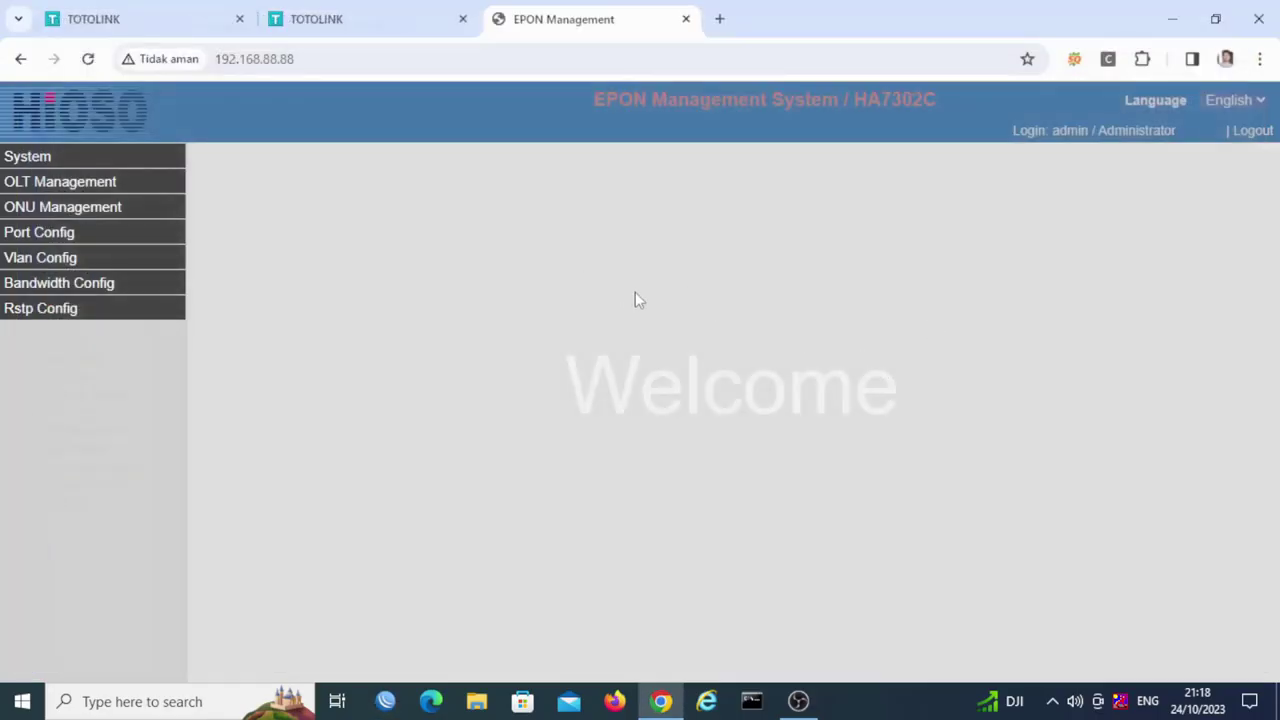
Step: Close the EPON Management and both TOTOLINK tabs, then return to OBS Studio
click(686, 18)
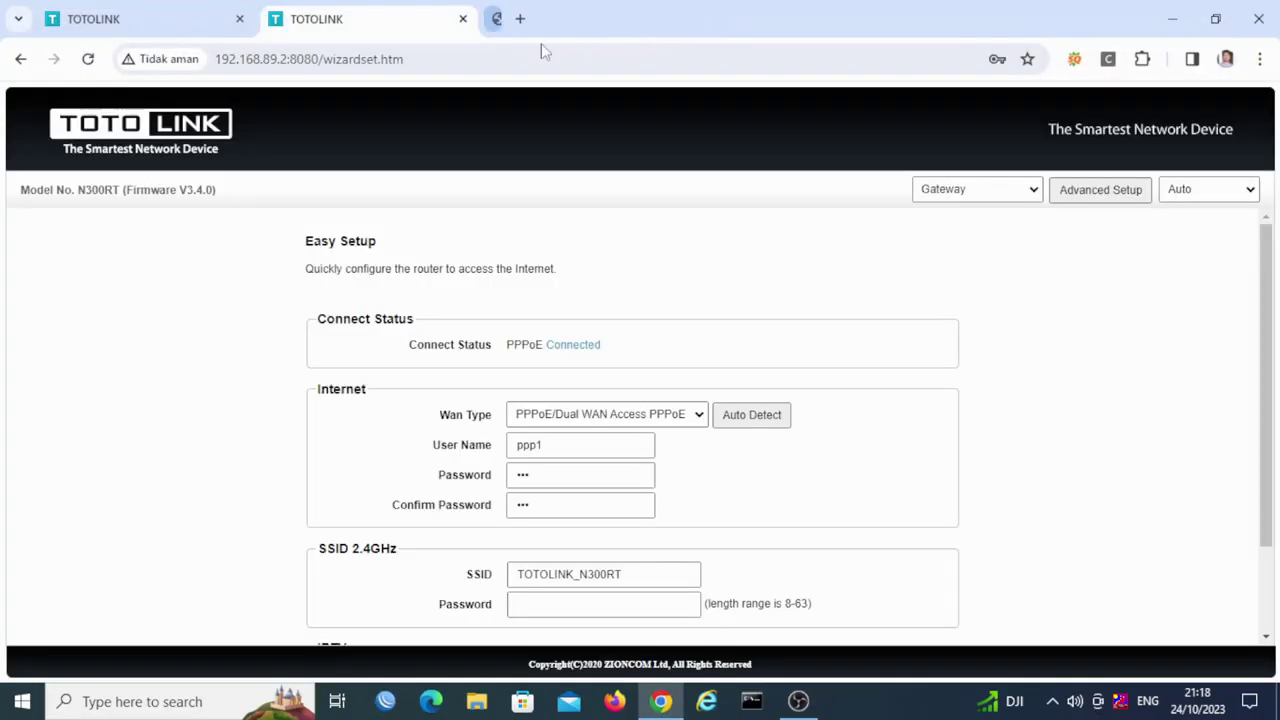
click(463, 18)
click(239, 19)
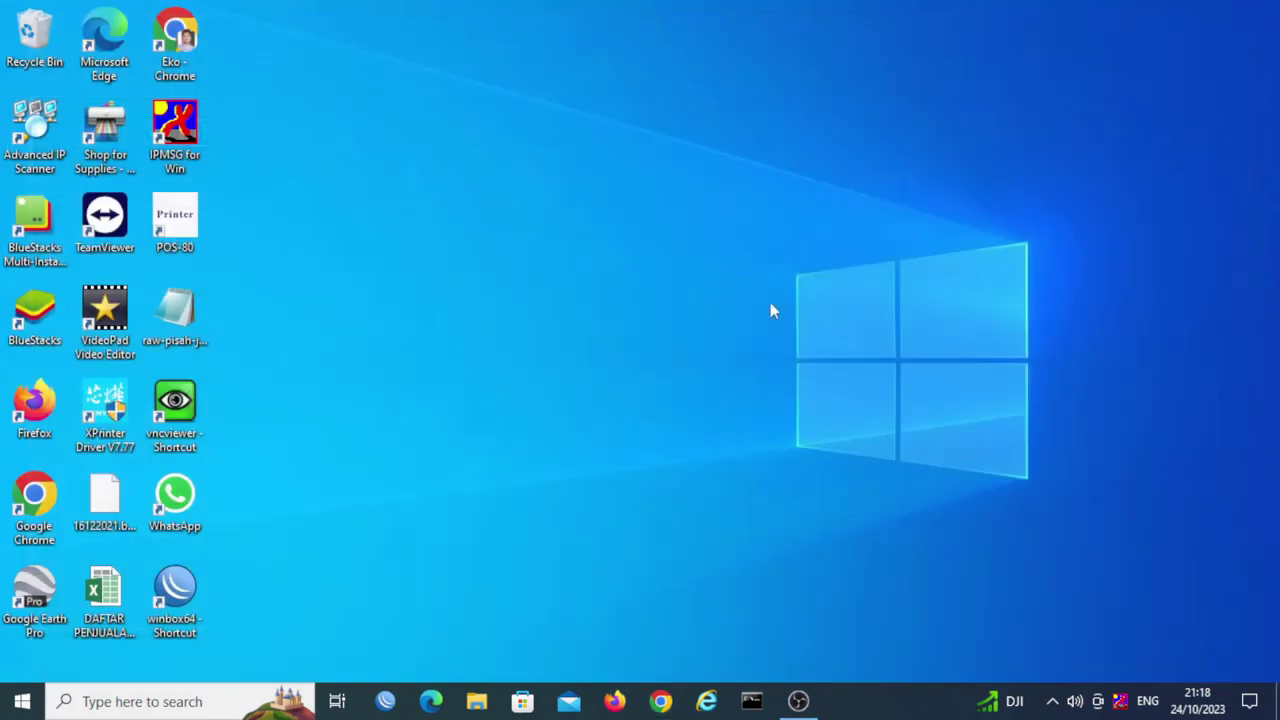
click(798, 701)
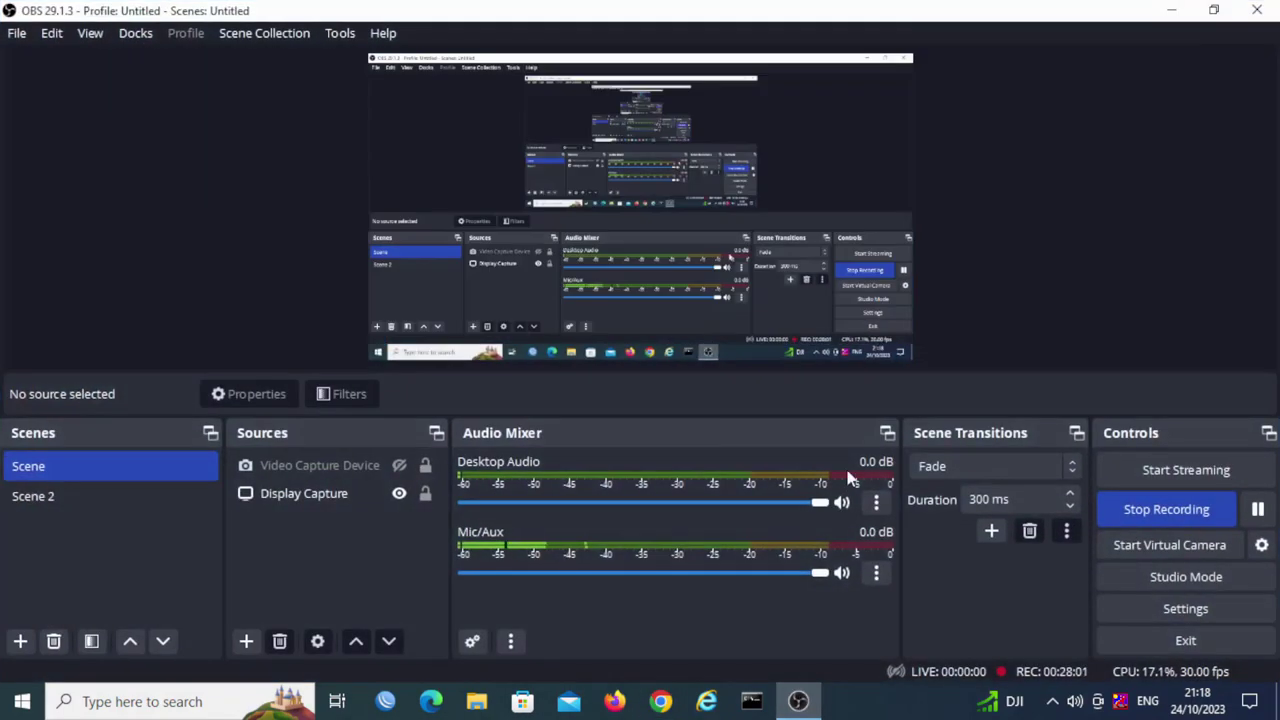